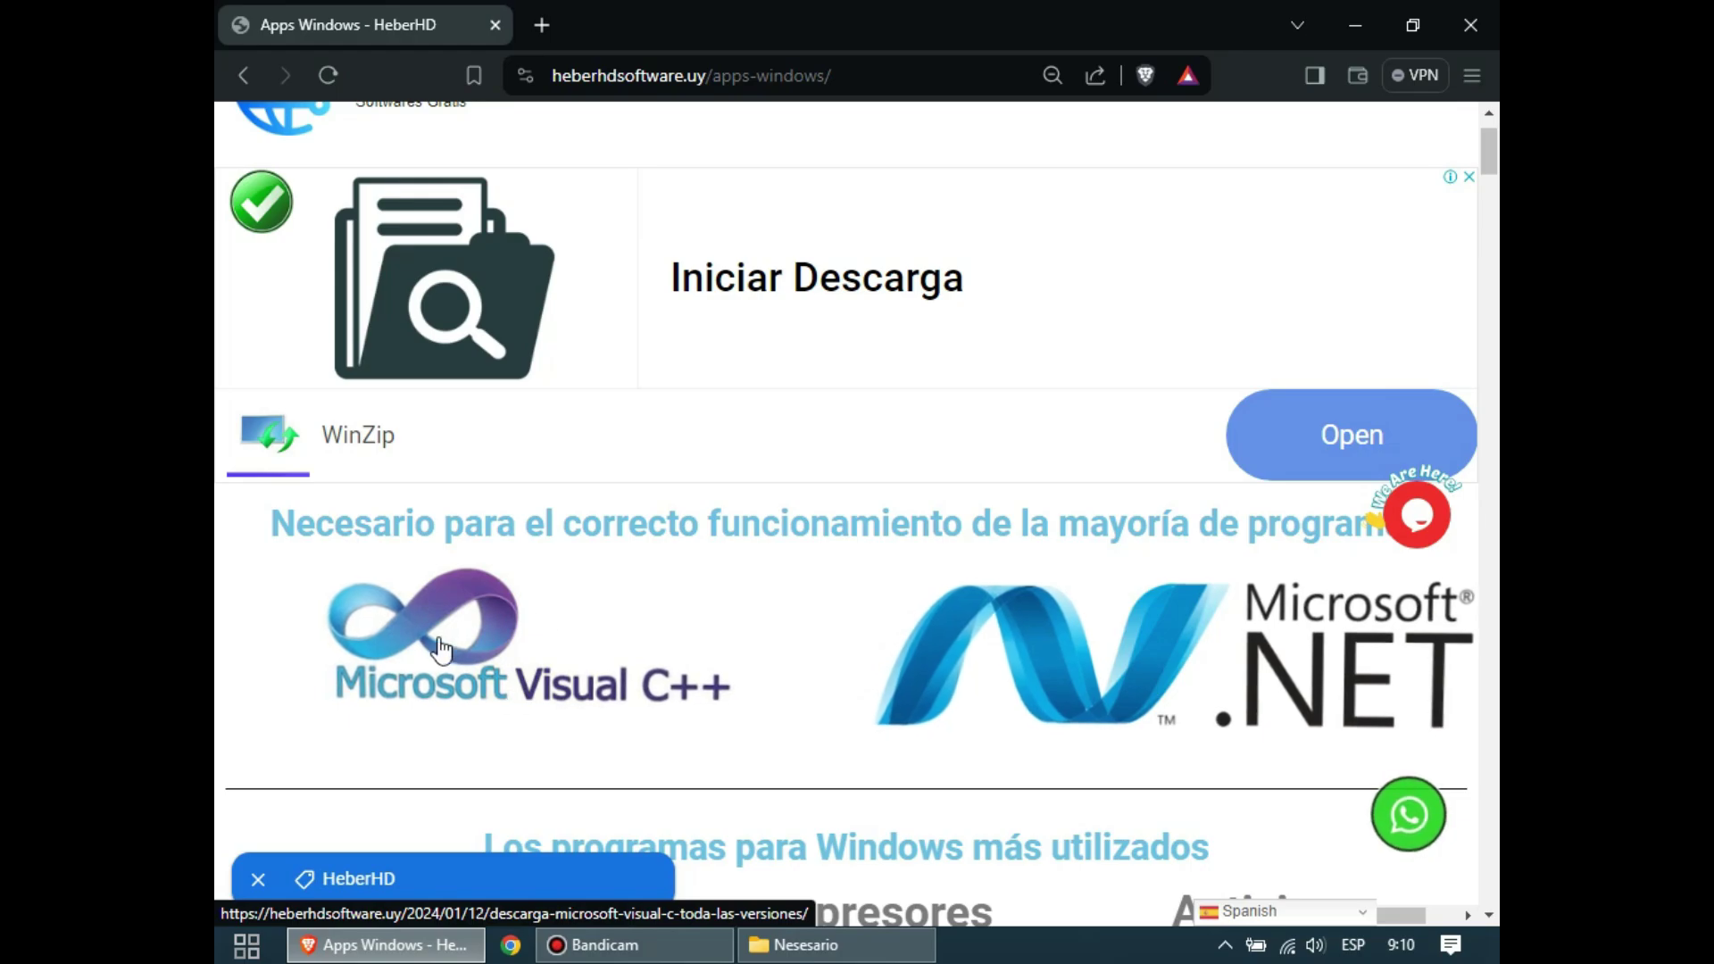
- Open the Microsoft Visual C++ download page and look through the redistributable versions offered there
left_click(437, 639)
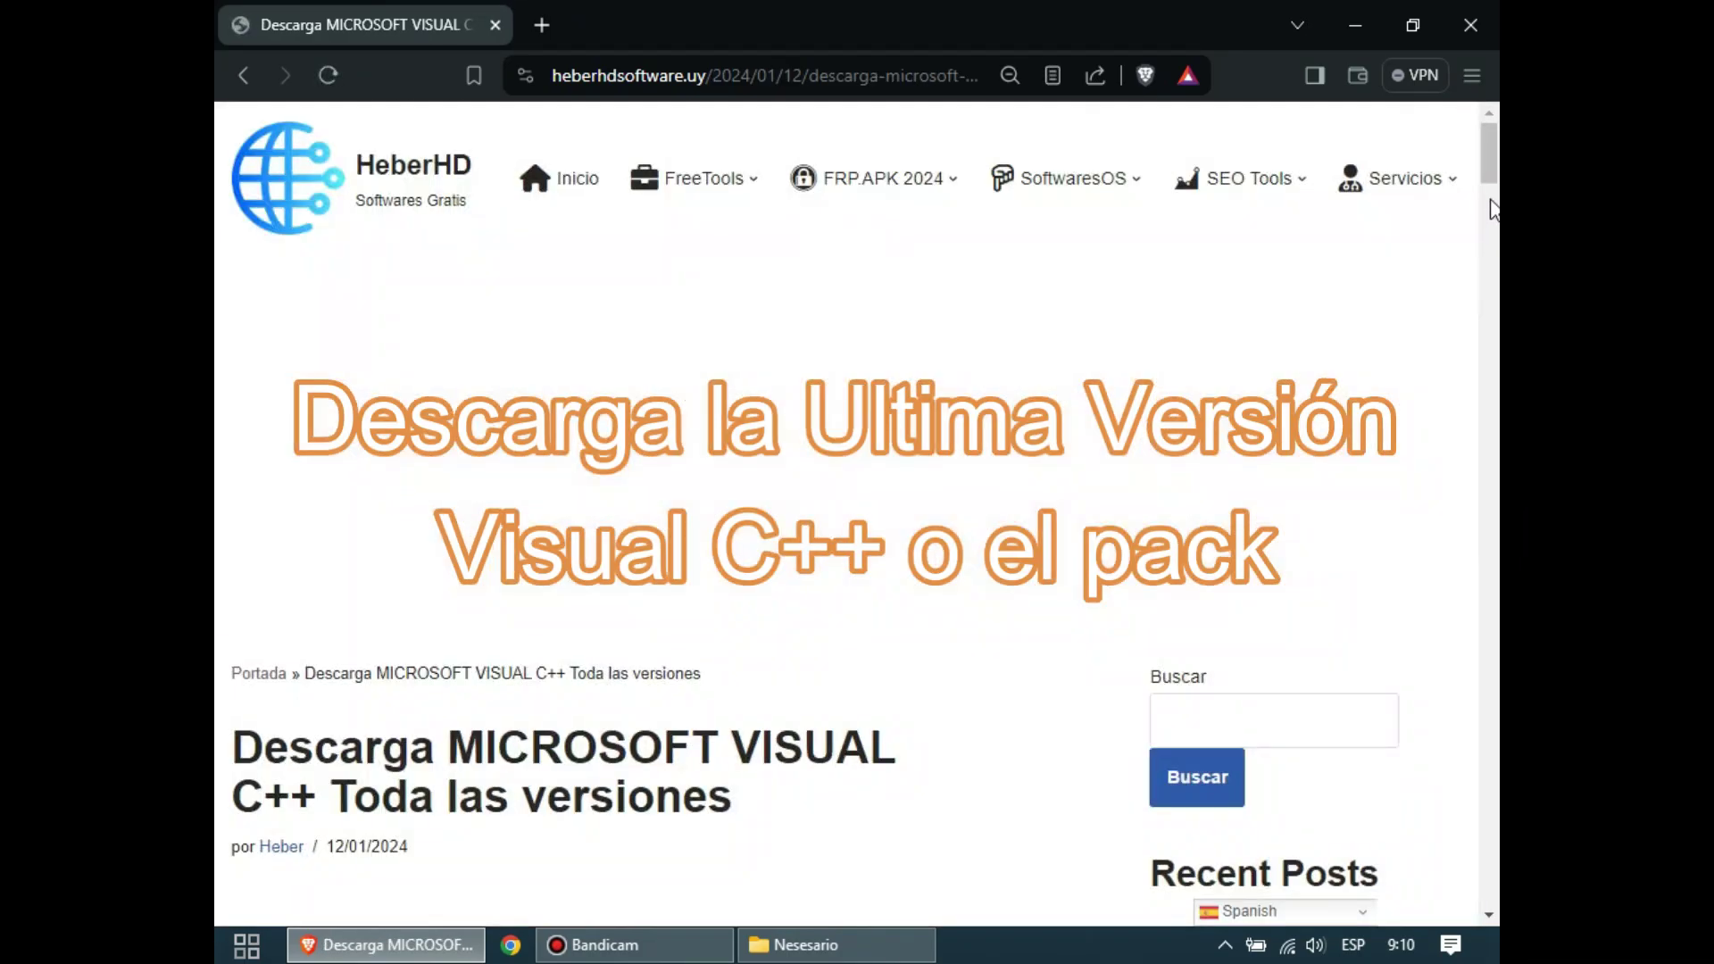
scroll(1494, 268, "down", 10)
scroll(1494, 273, "down", 10)
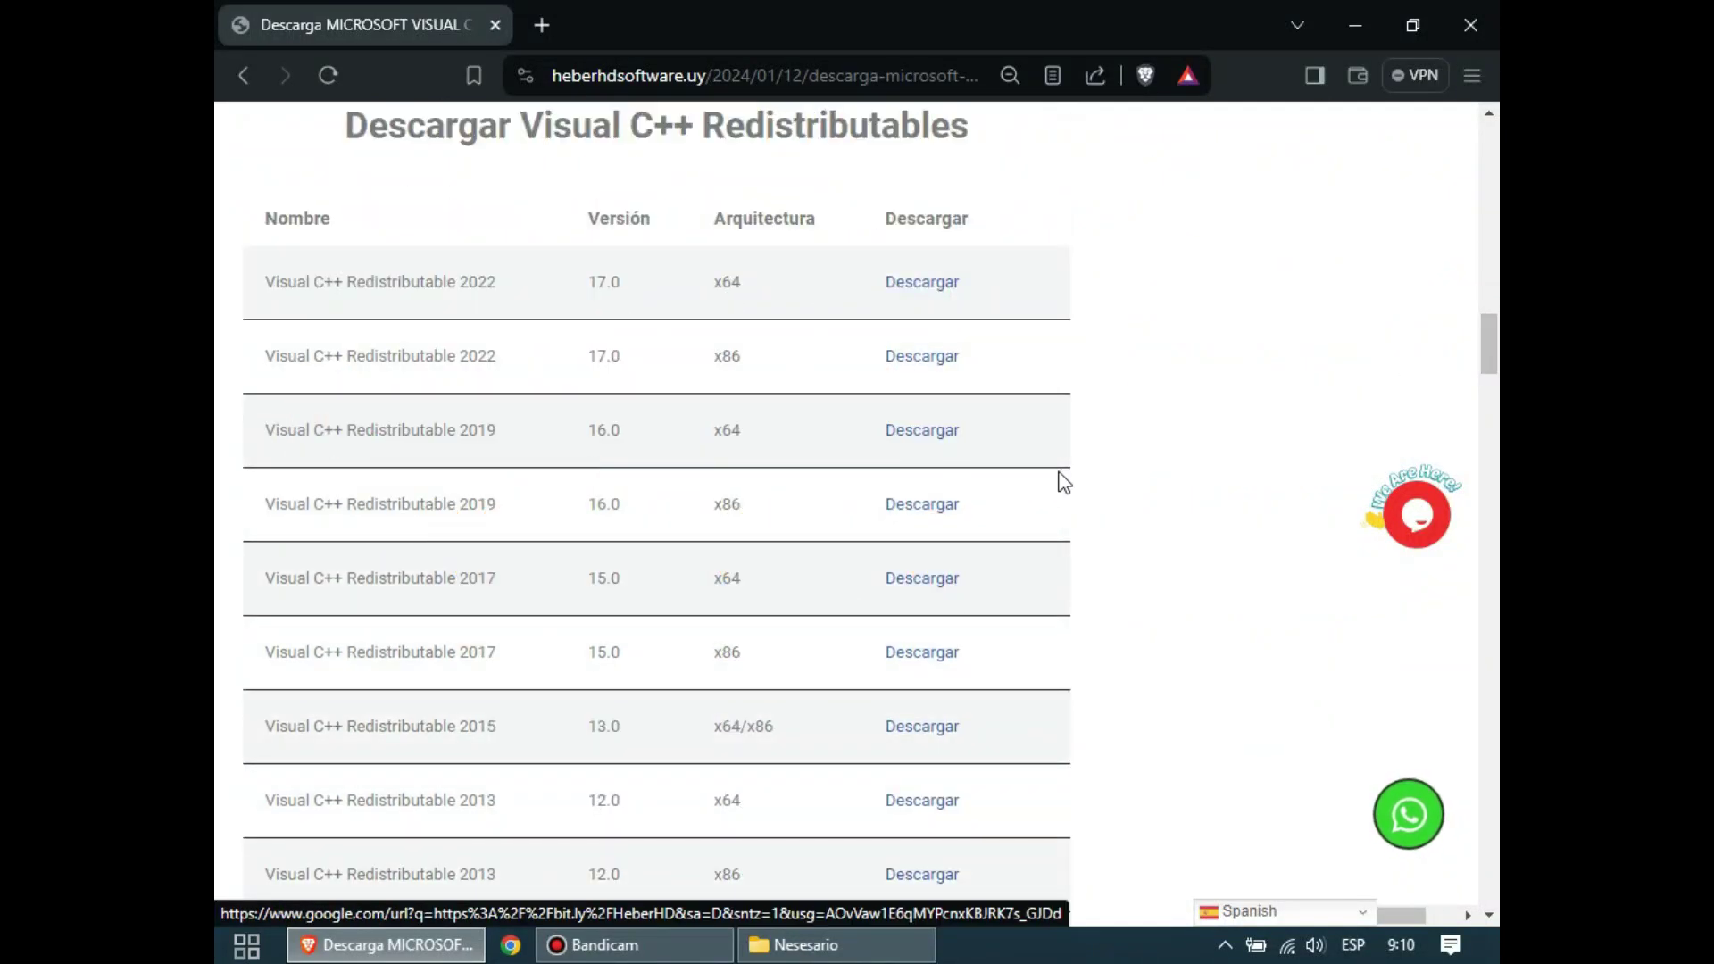
scroll(1447, 360, "up", 3)
scroll(1496, 518, "down", 15)
left_click_drag(1497, 518, 1496, 610)
scroll(310, 187, "up", 3)
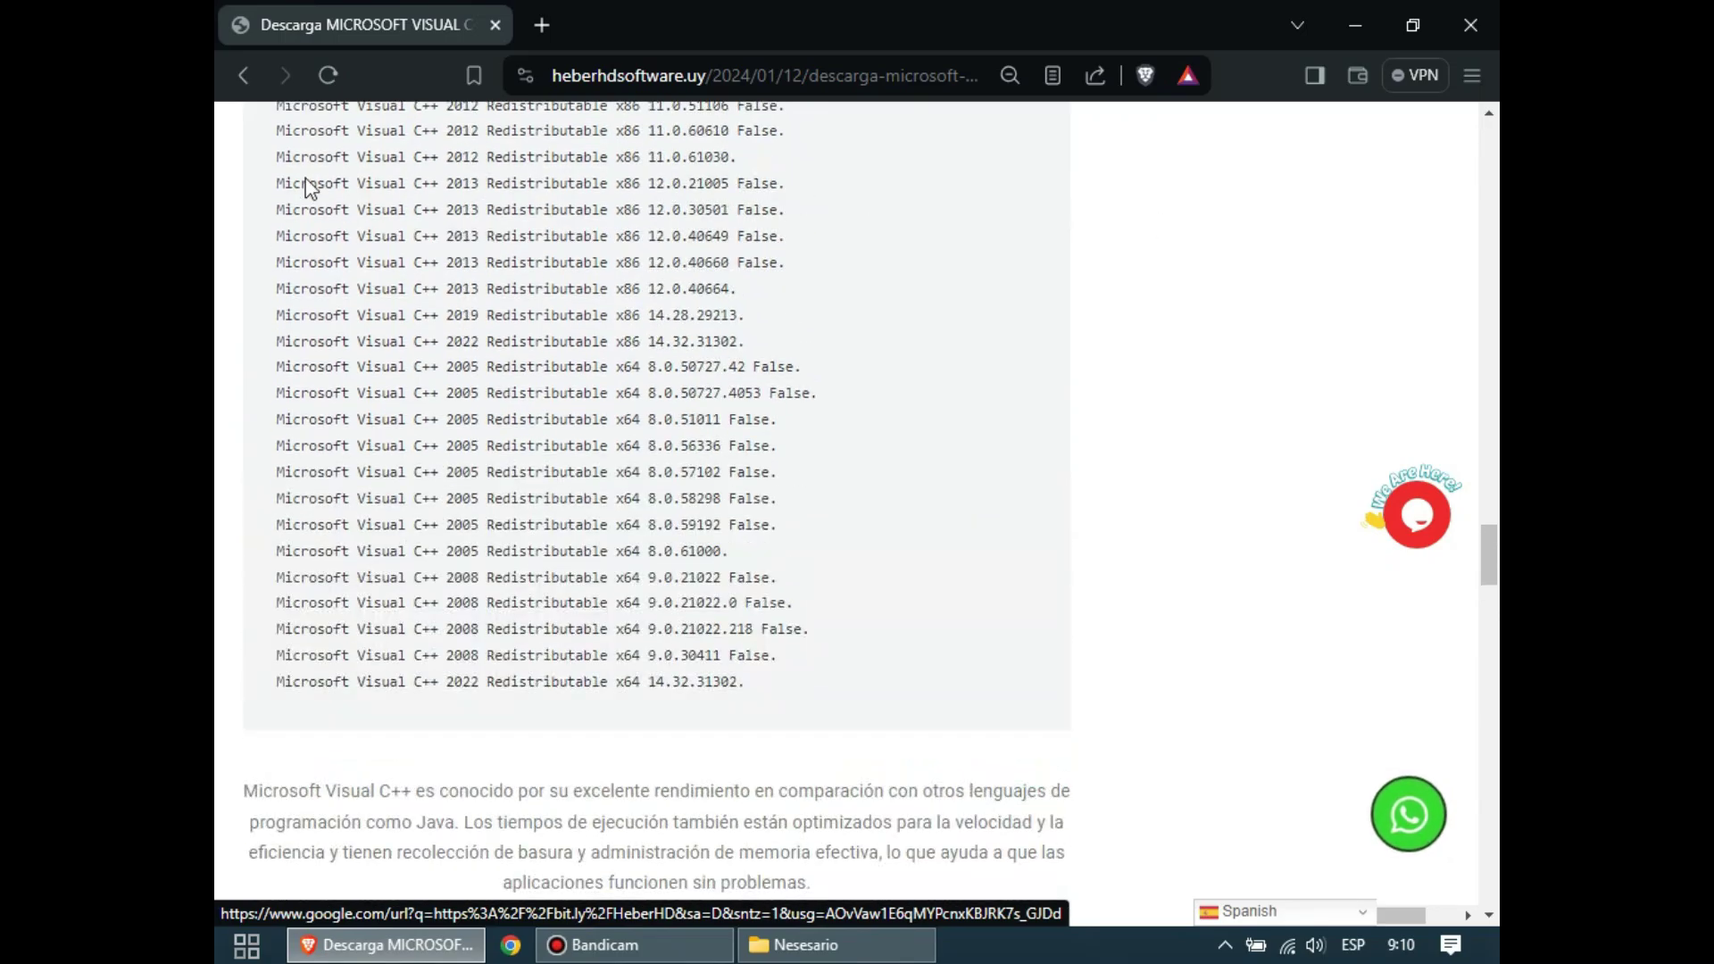
- Return to the Windows apps page, then open the Microsoft .NET download page and look through its versions
left_click(251, 76)
scroll(599, 389, "up", 3)
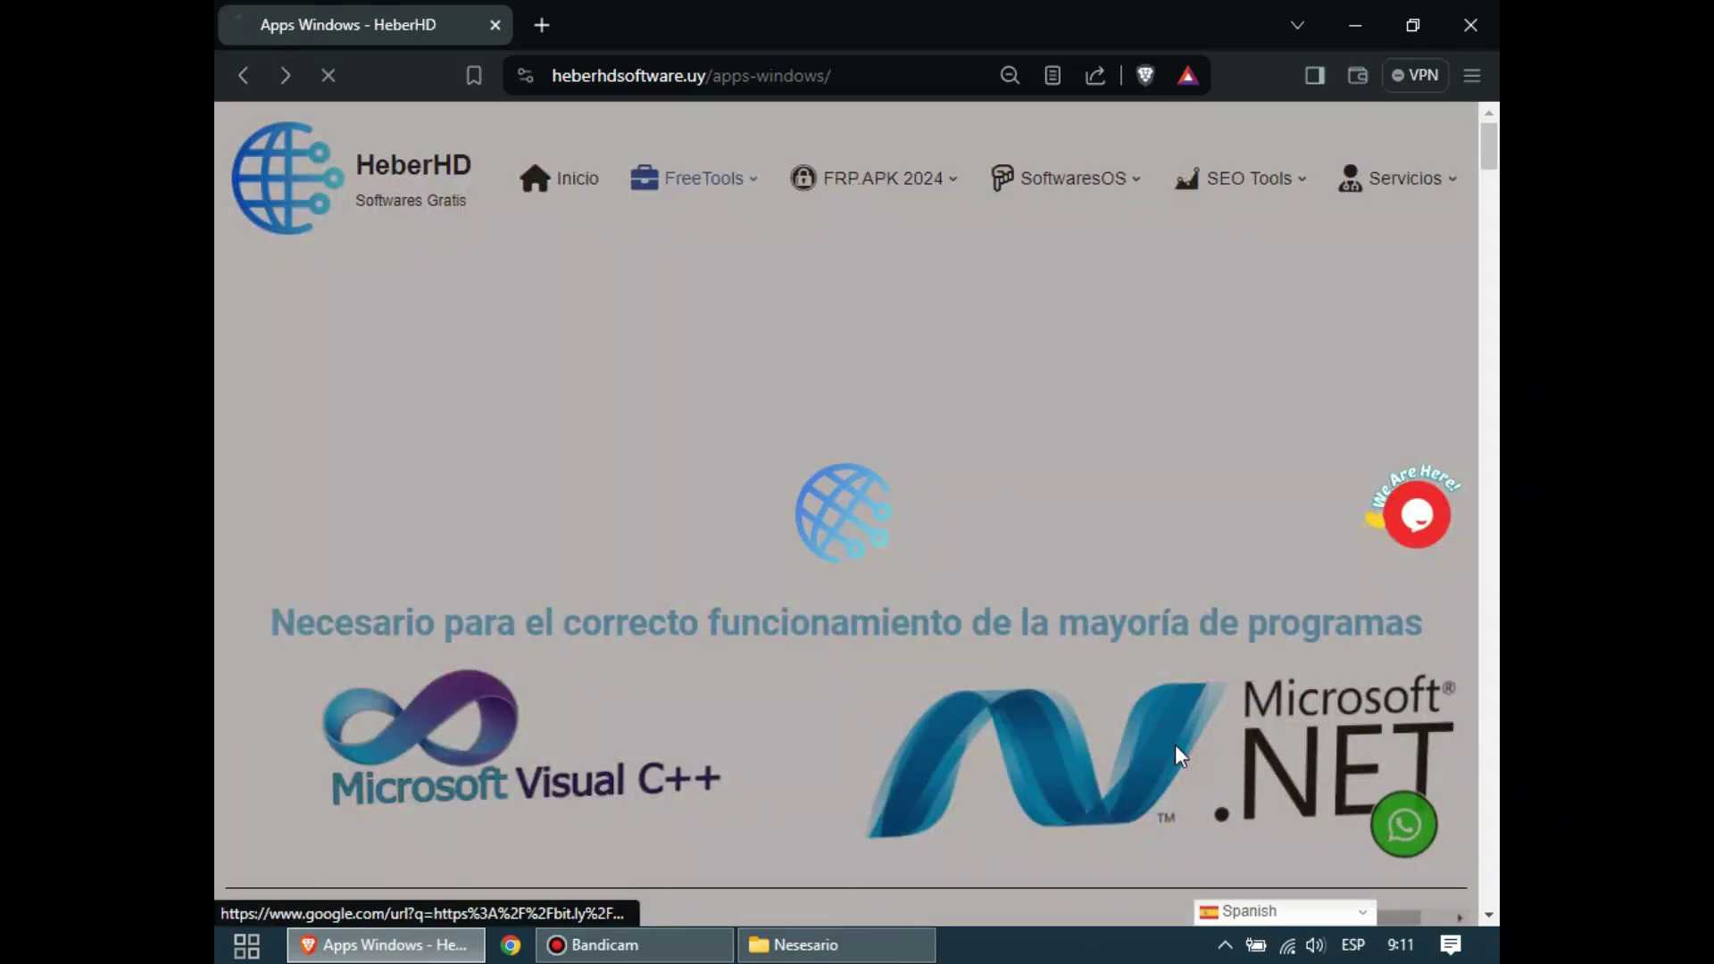
left_click(1175, 755)
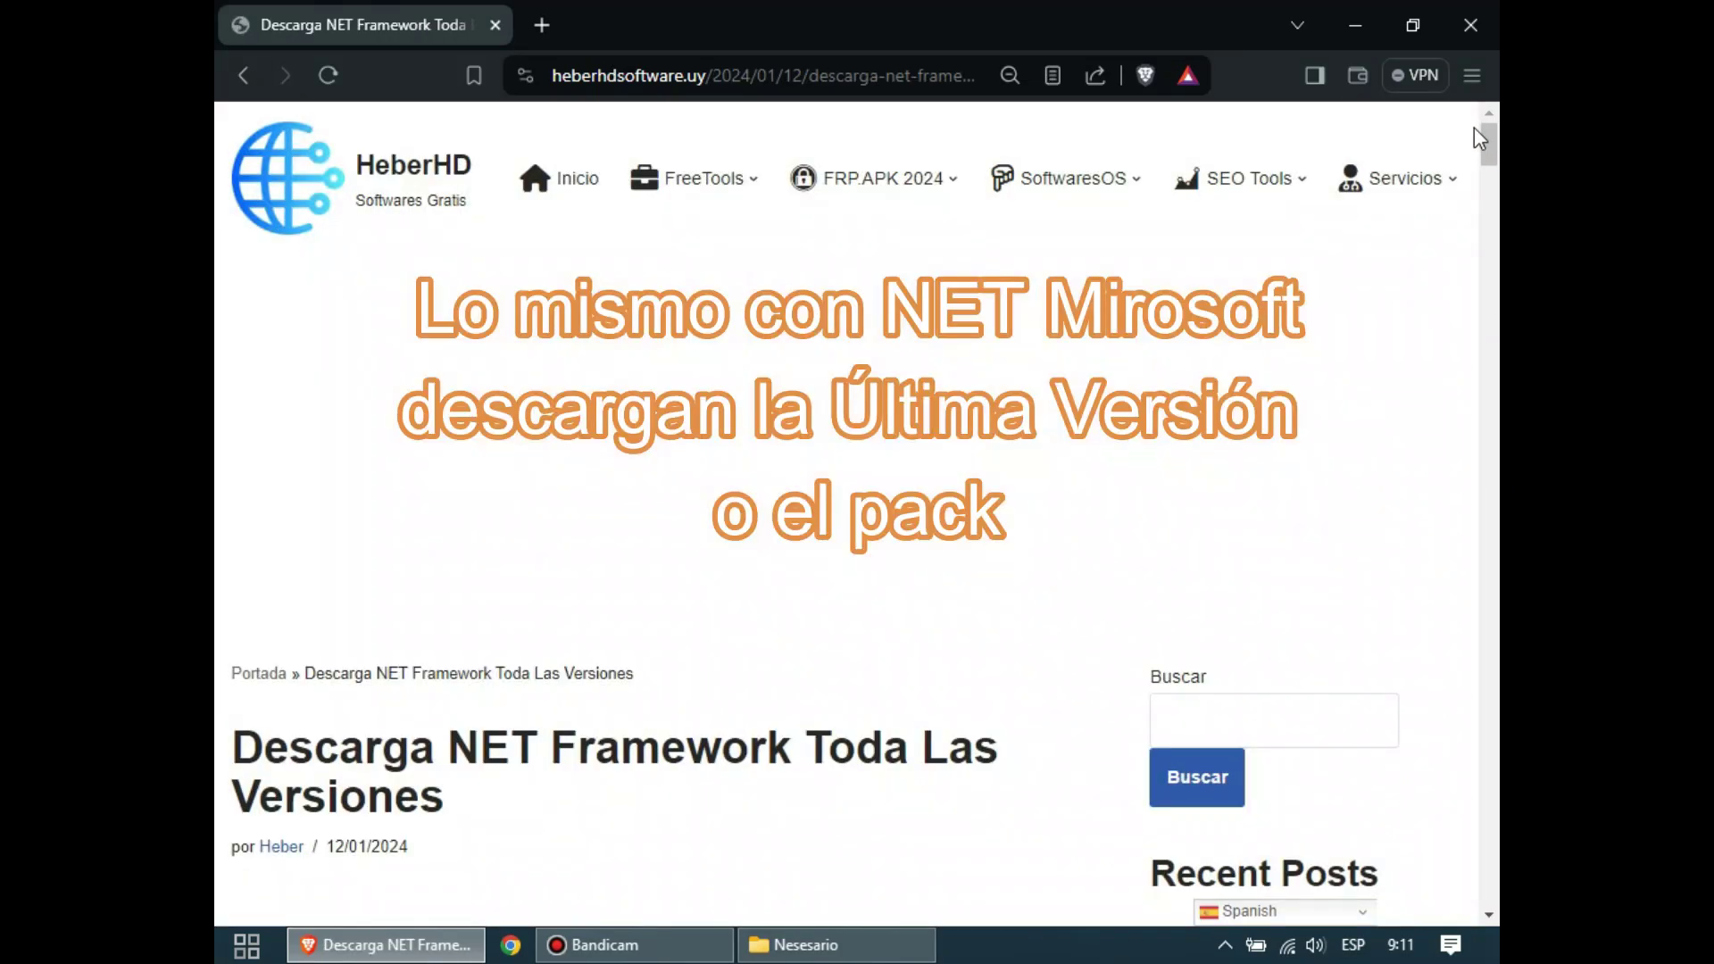
left_click_drag(1489, 150, 1497, 557)
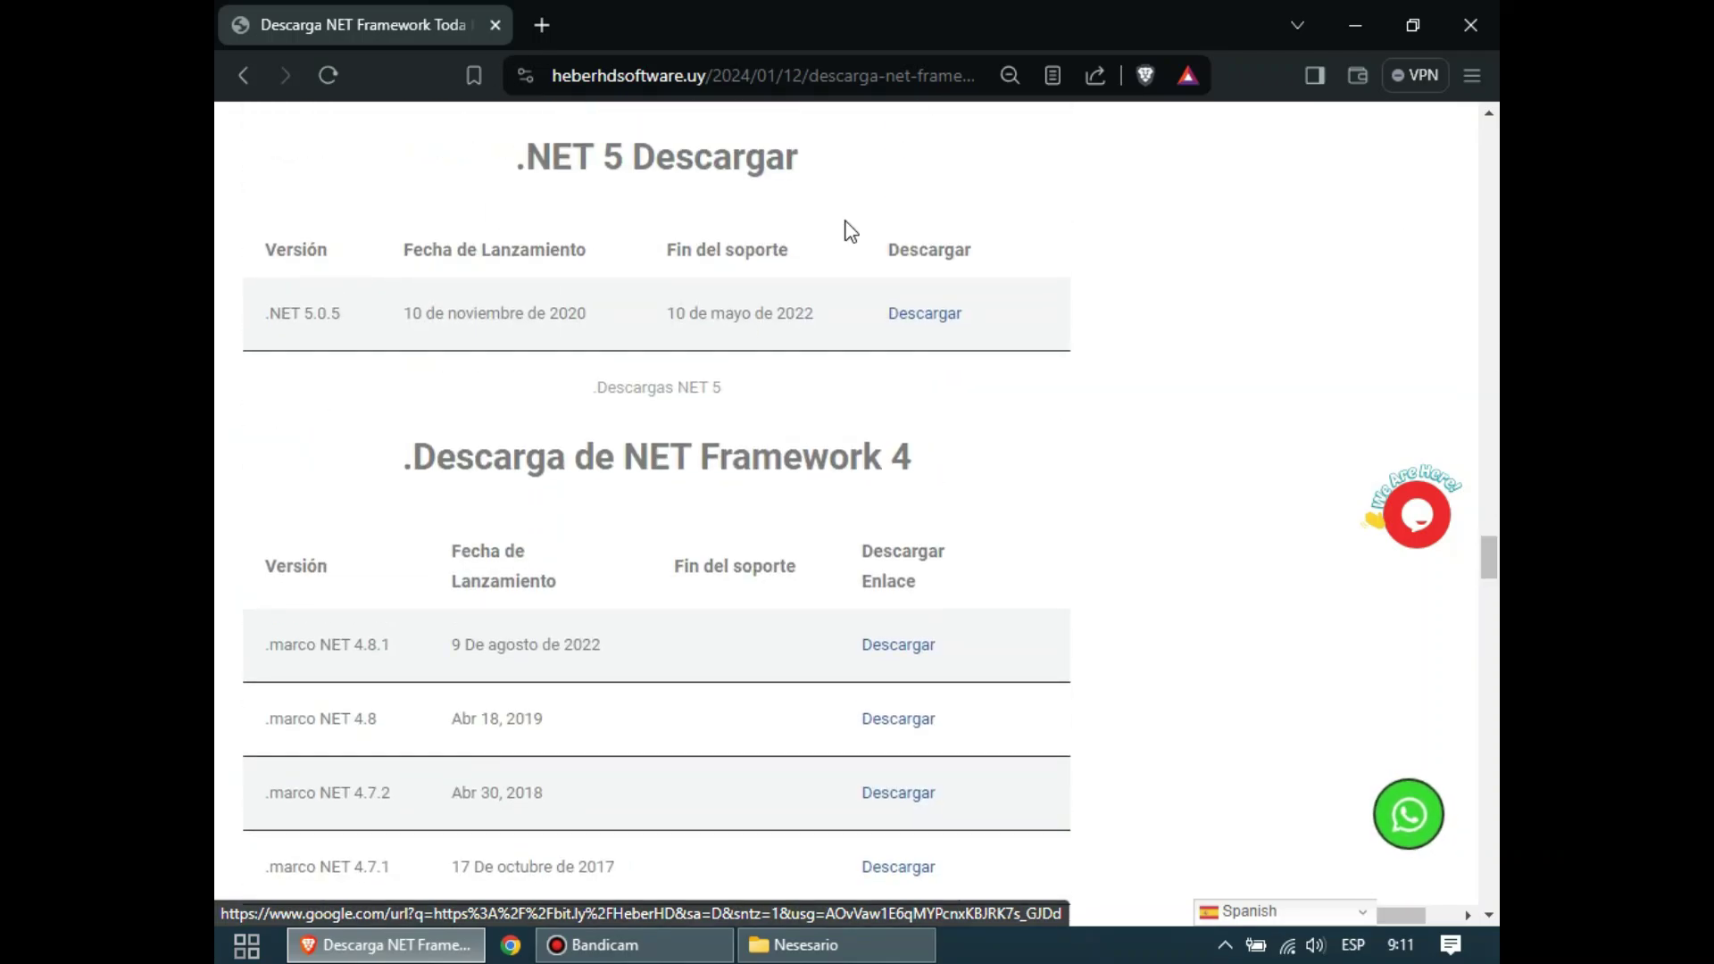
- Go to the site's FreeTools page and open the Cellebrite UFED entry among the data extraction tools
left_click(244, 81)
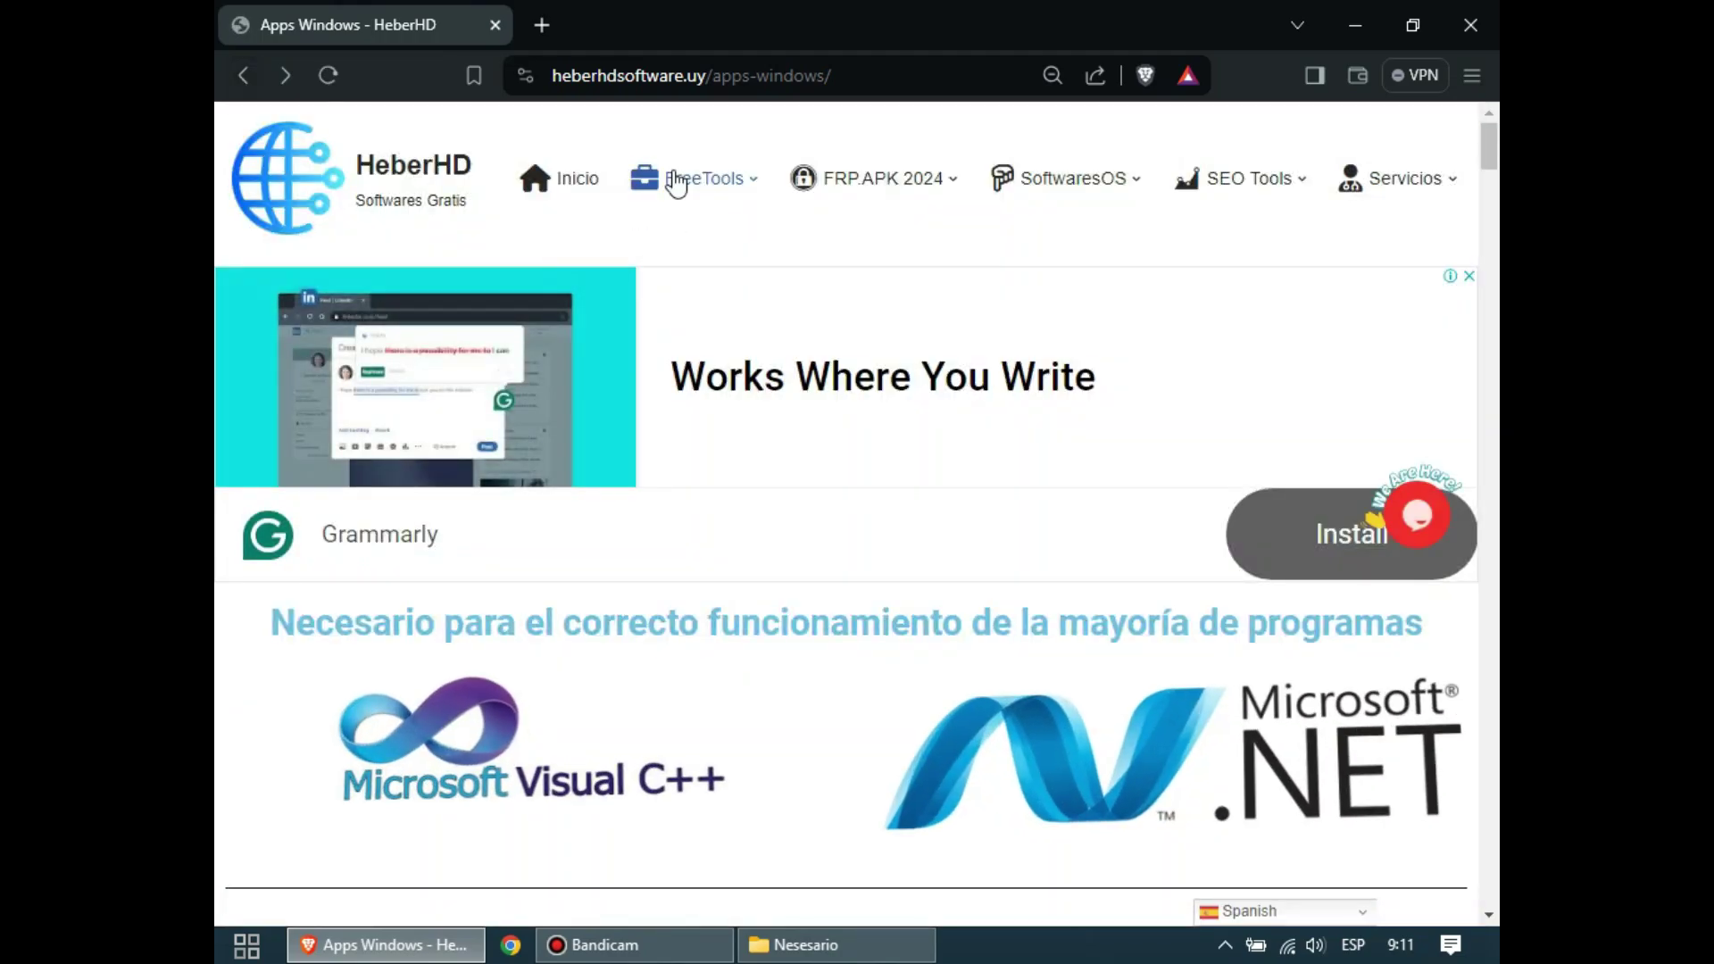
left_click(680, 181)
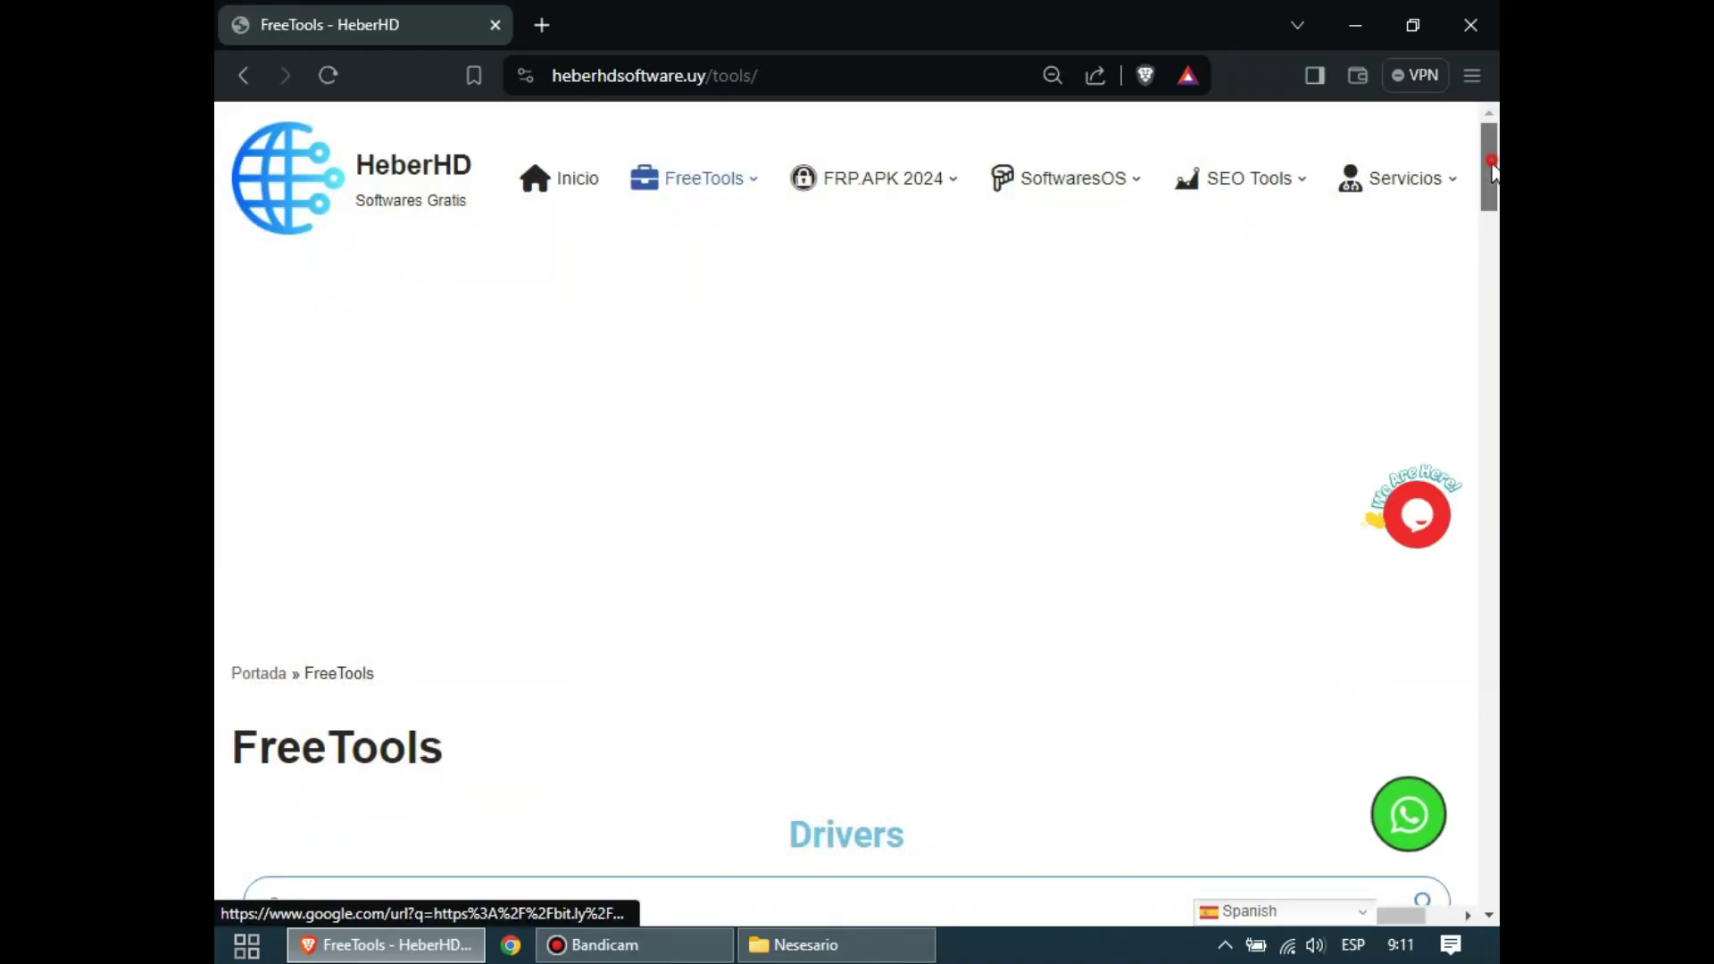
scroll(857, 513, "down", 10)
scroll(1201, 641, "down", 10)
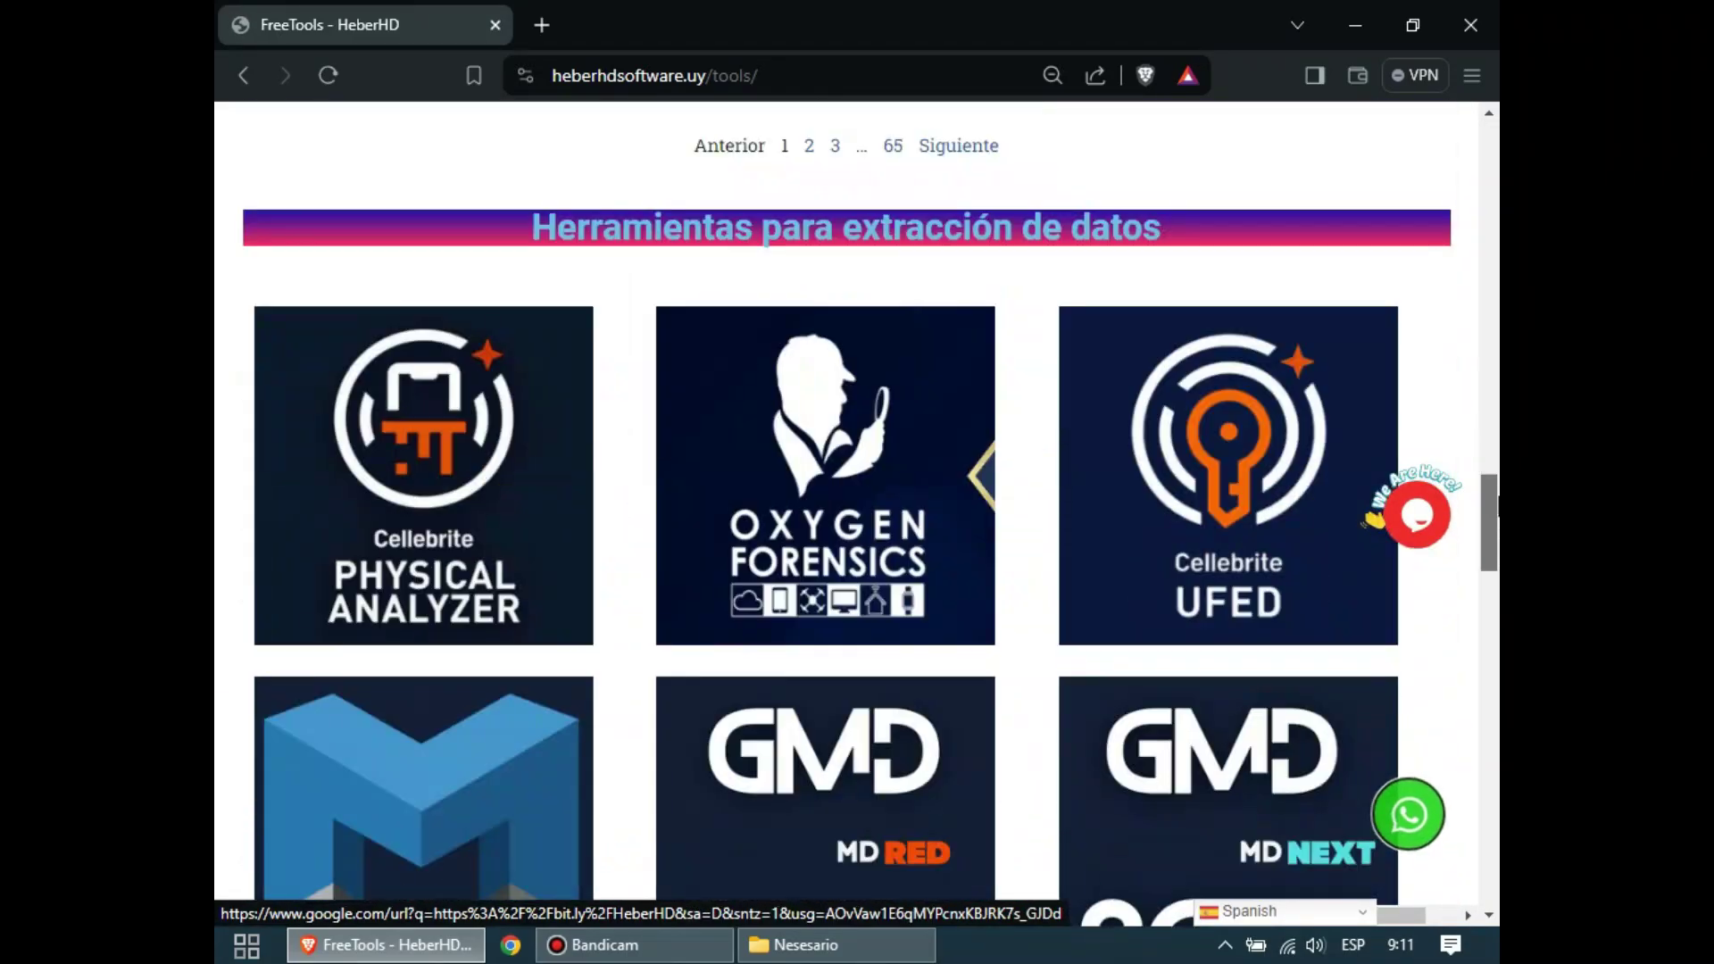
scroll(1201, 641, "up", 2)
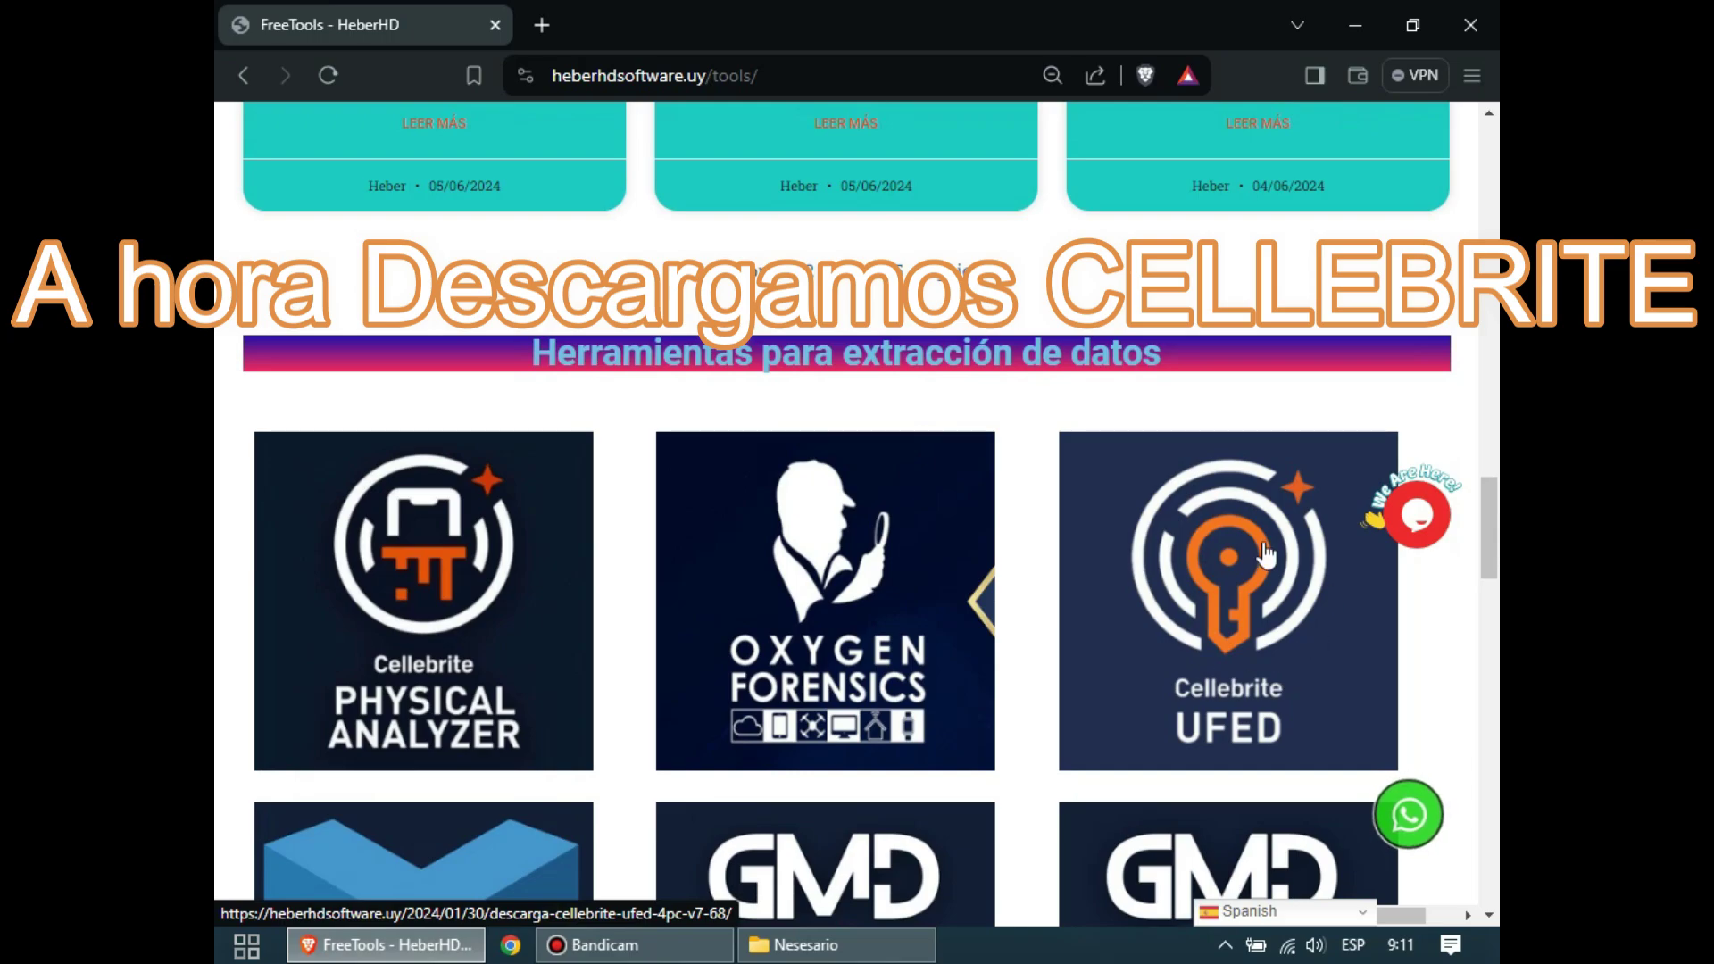
left_click(1241, 618)
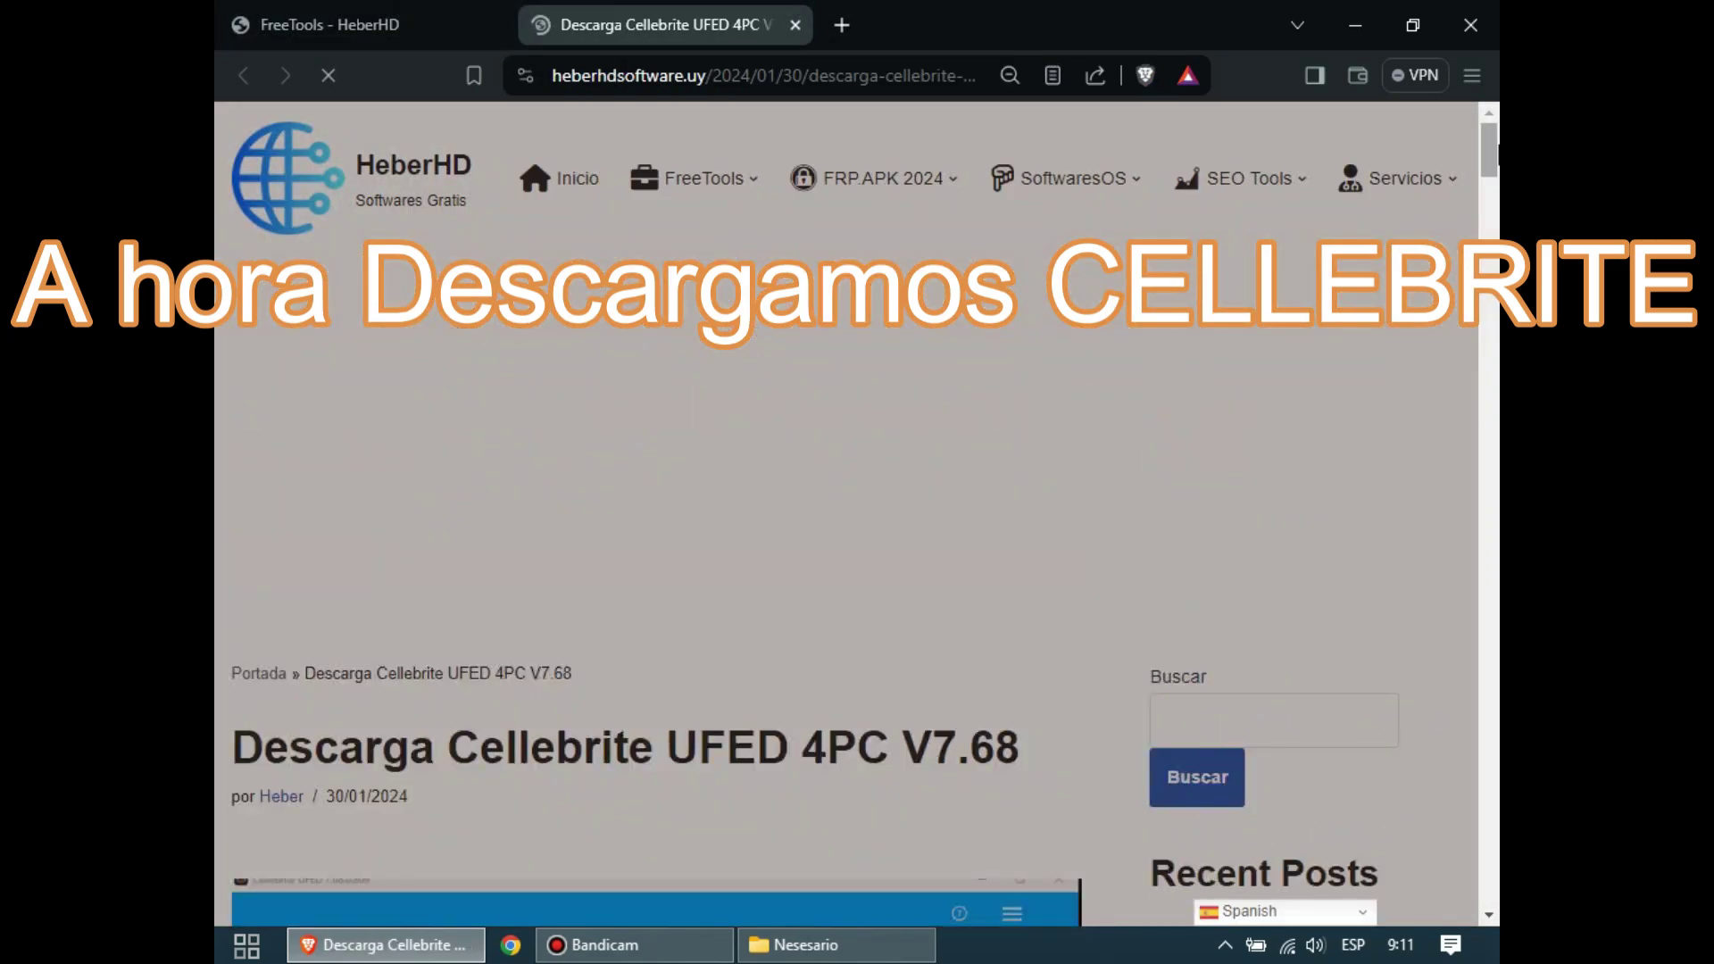
- Examine the Cellebrite UFED 4PC V7.68 page, including its features and download section
left_click_drag(1490, 152, 1499, 406)
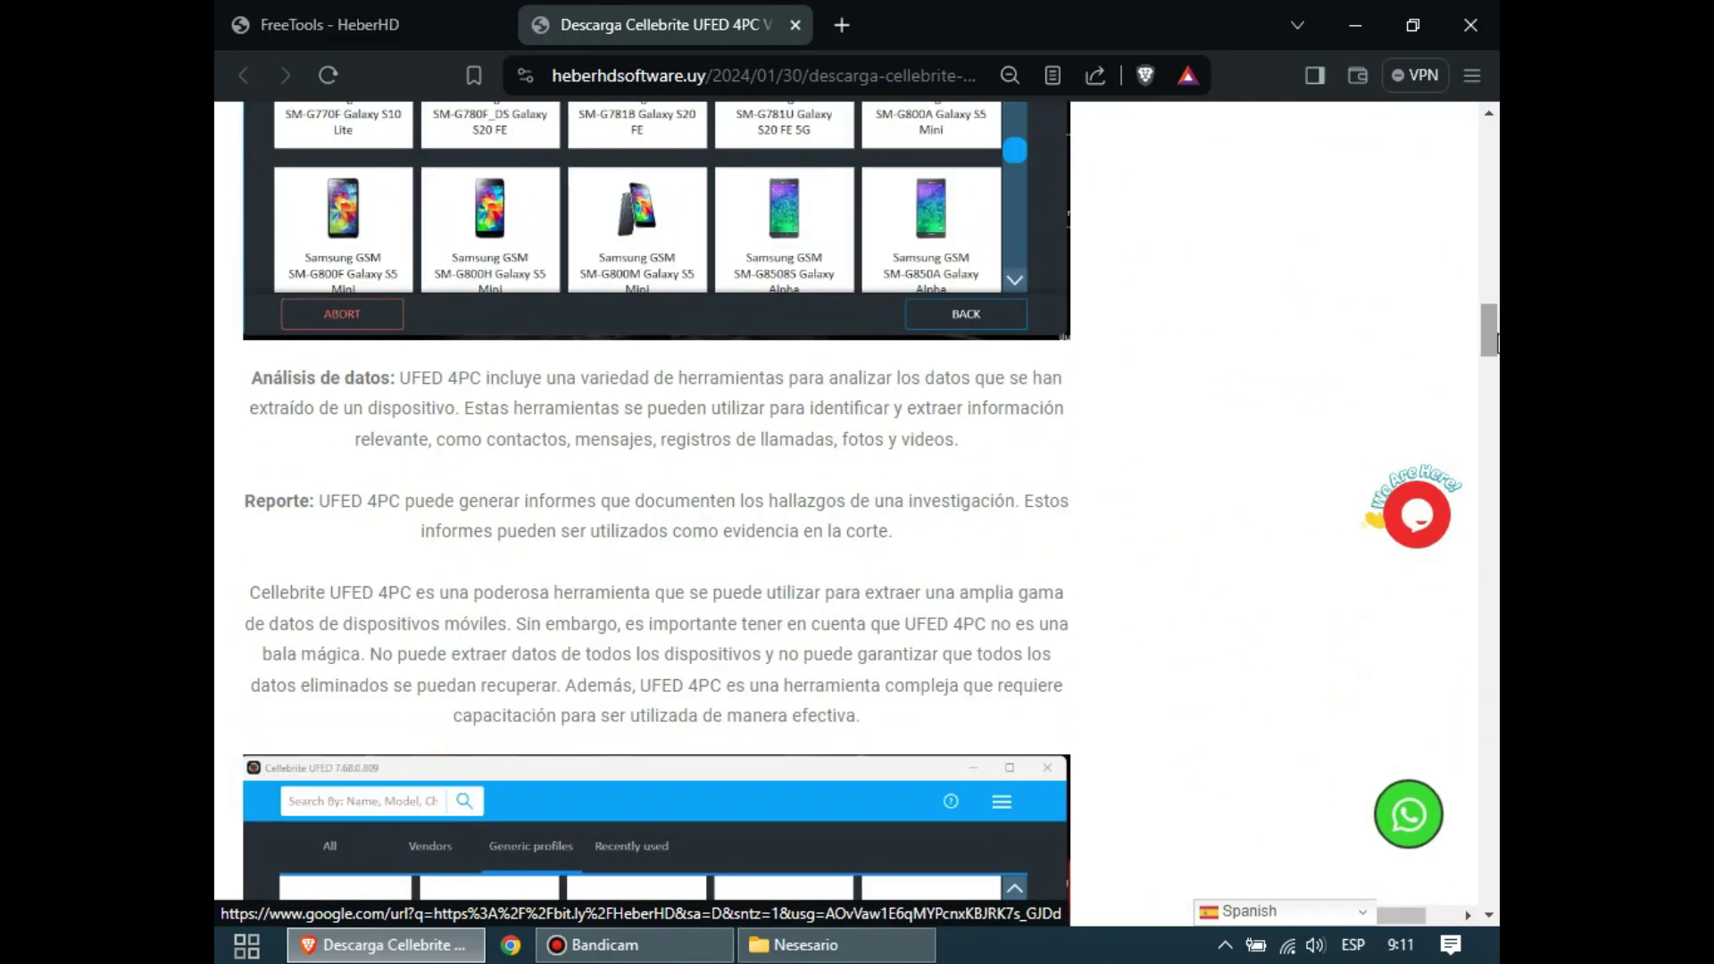
left_click_drag(1498, 344, 1497, 518)
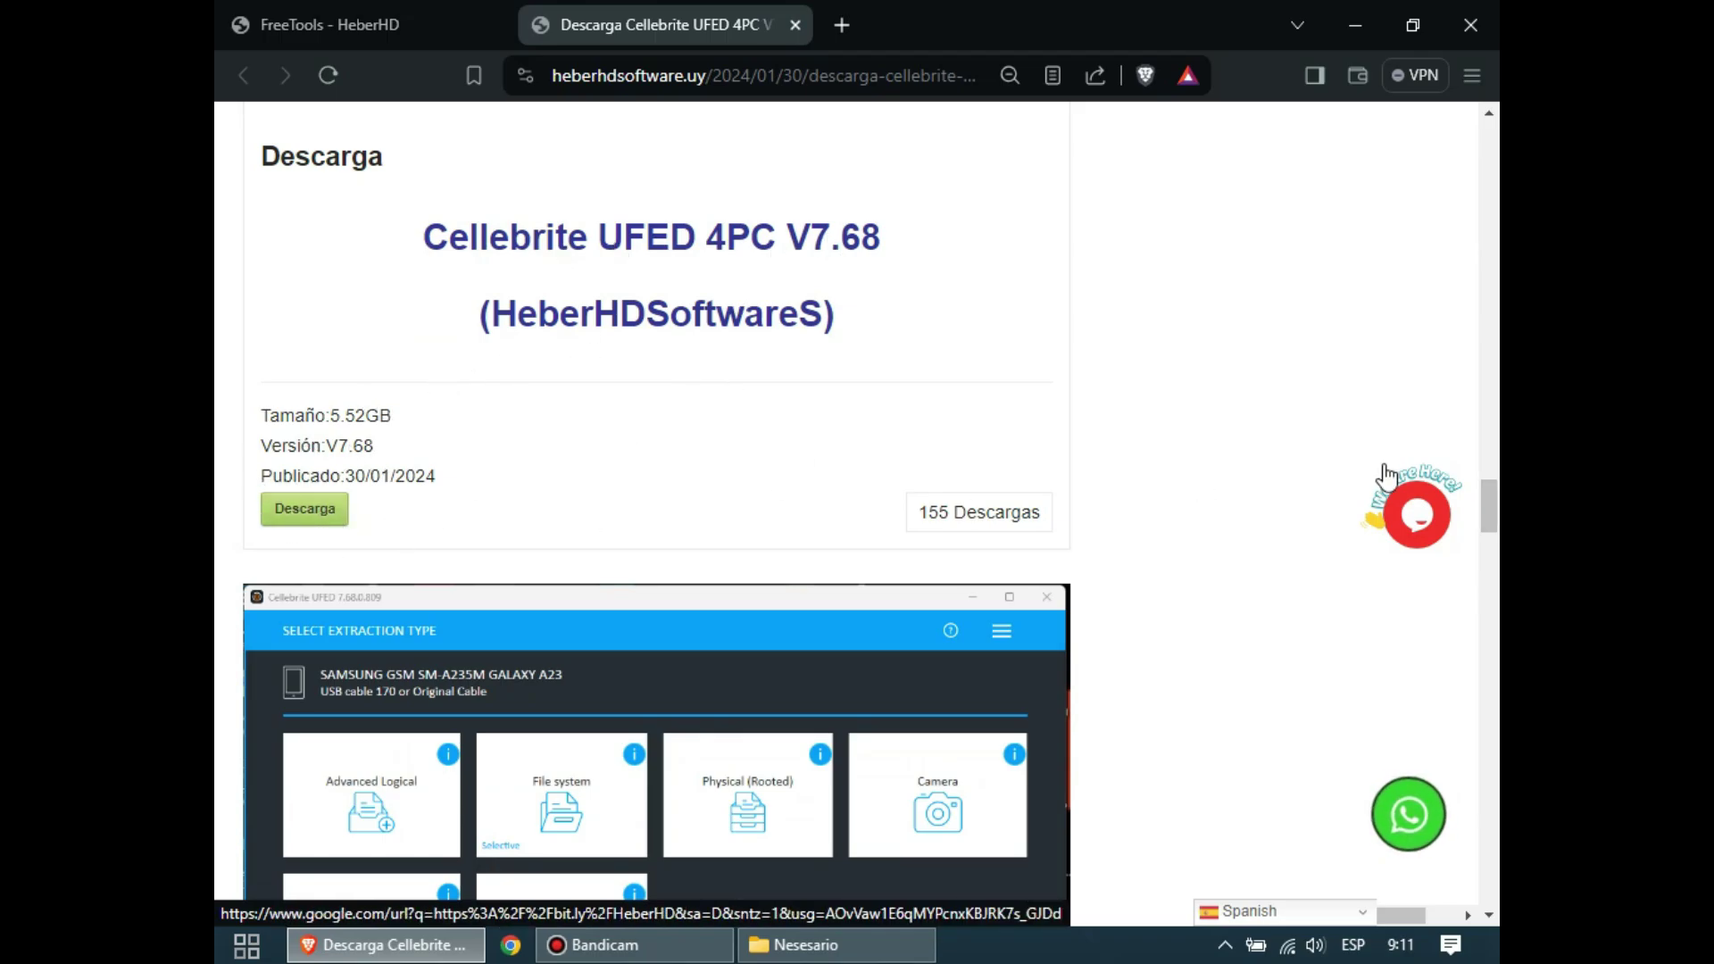
left_click_drag(1497, 516, 1320, 259)
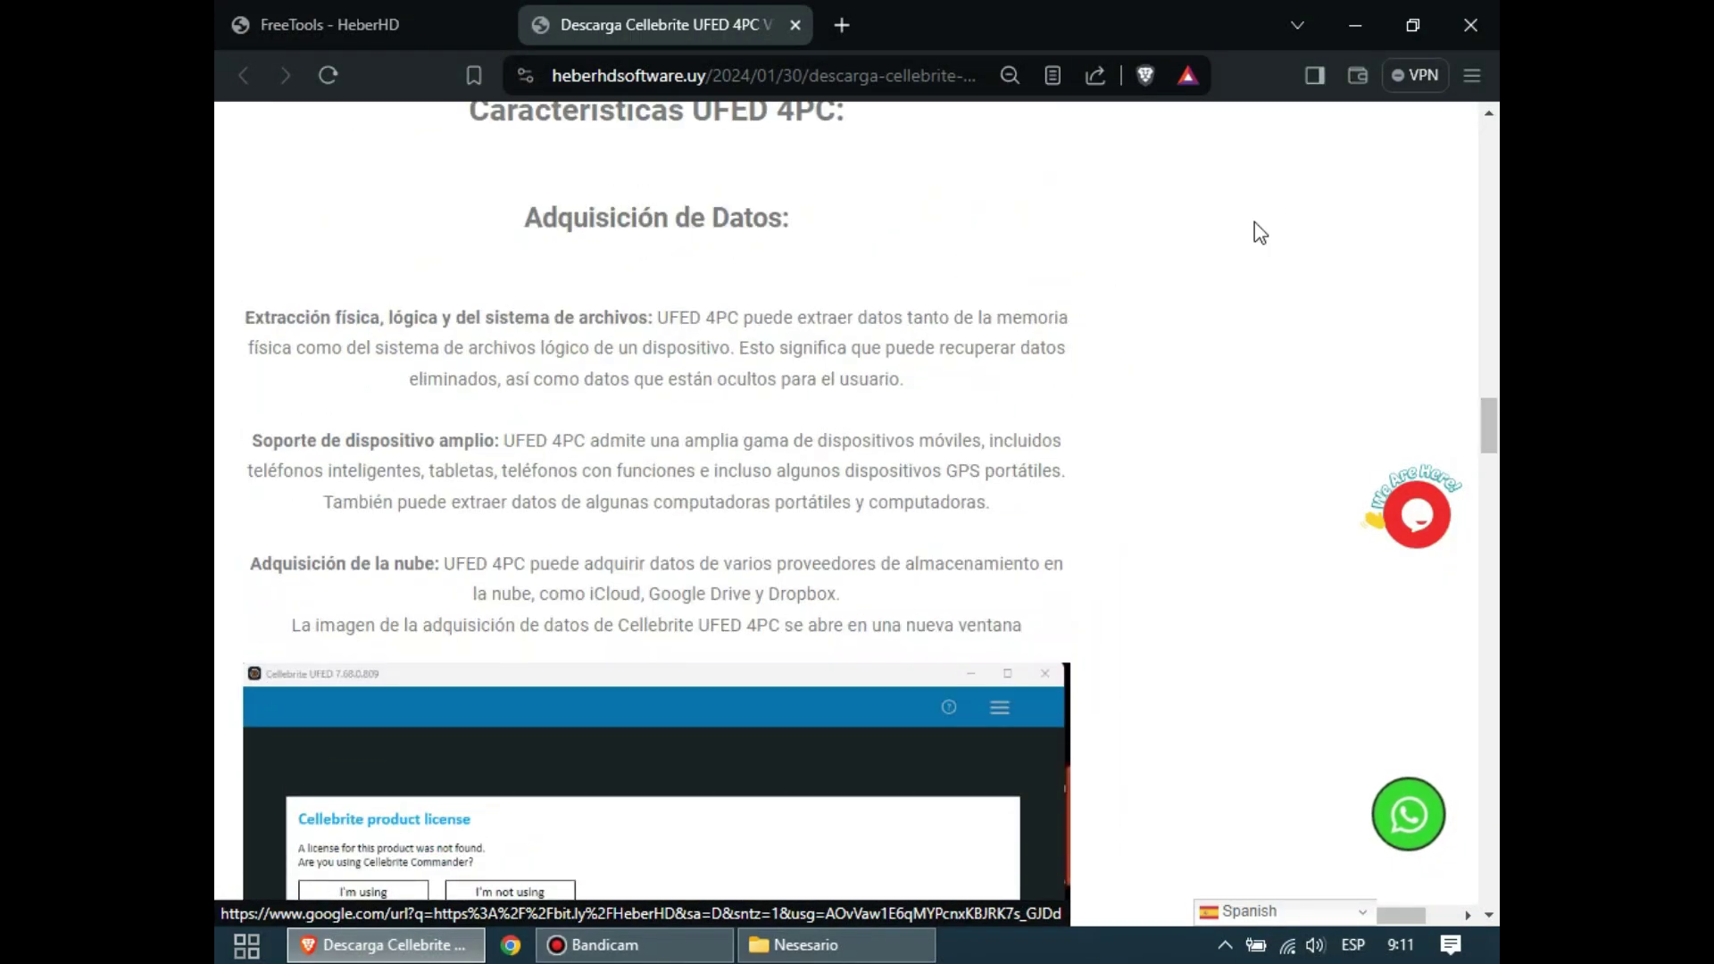
- Minimize the browser, open the Nesesario folder on the desktop and run aio-runtimes_v2.5.0 as administrator
left_click(1361, 28)
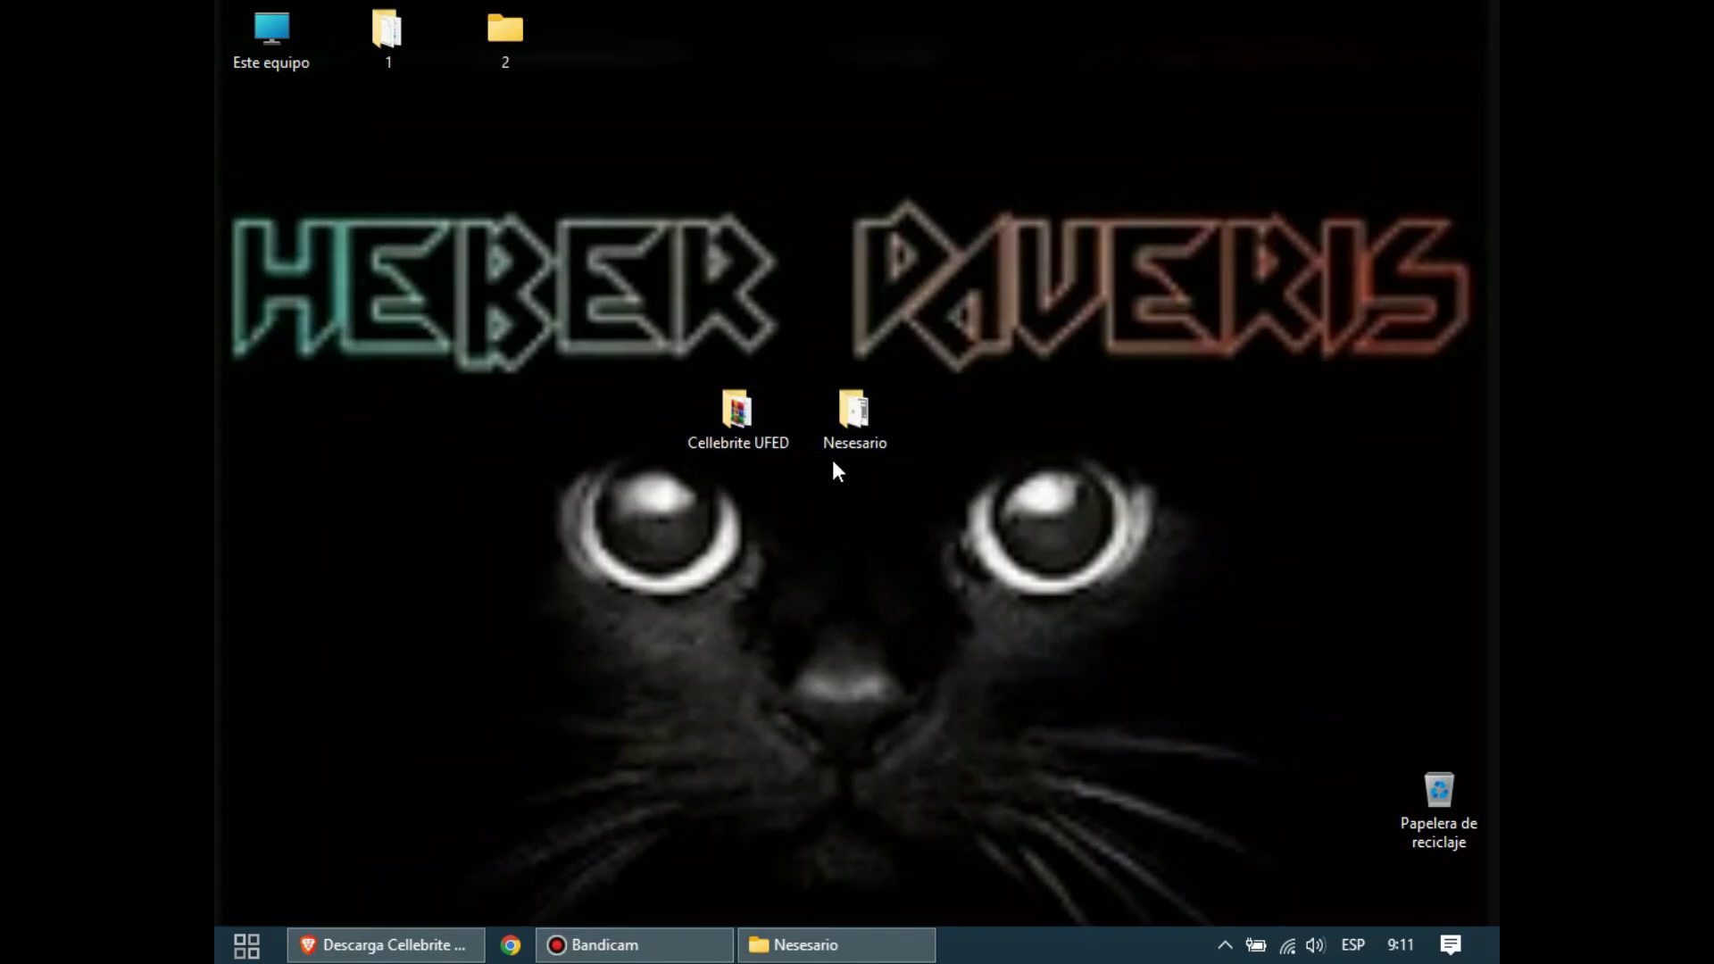
double_click(850, 435)
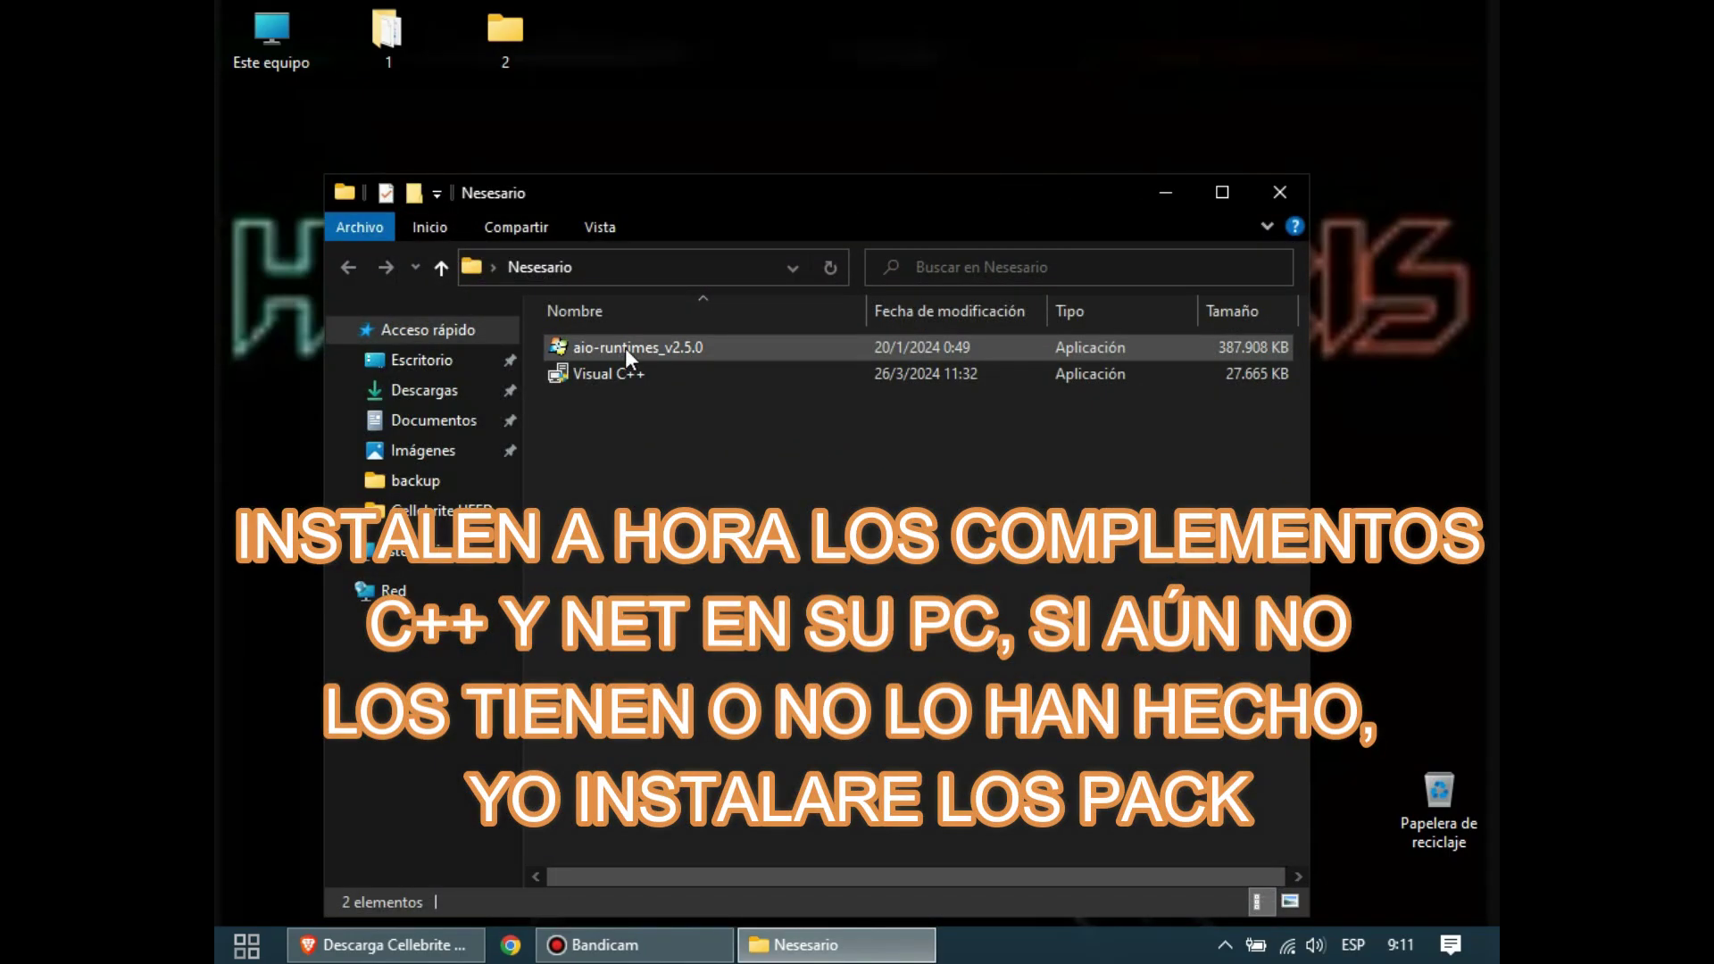
right_click(635, 341)
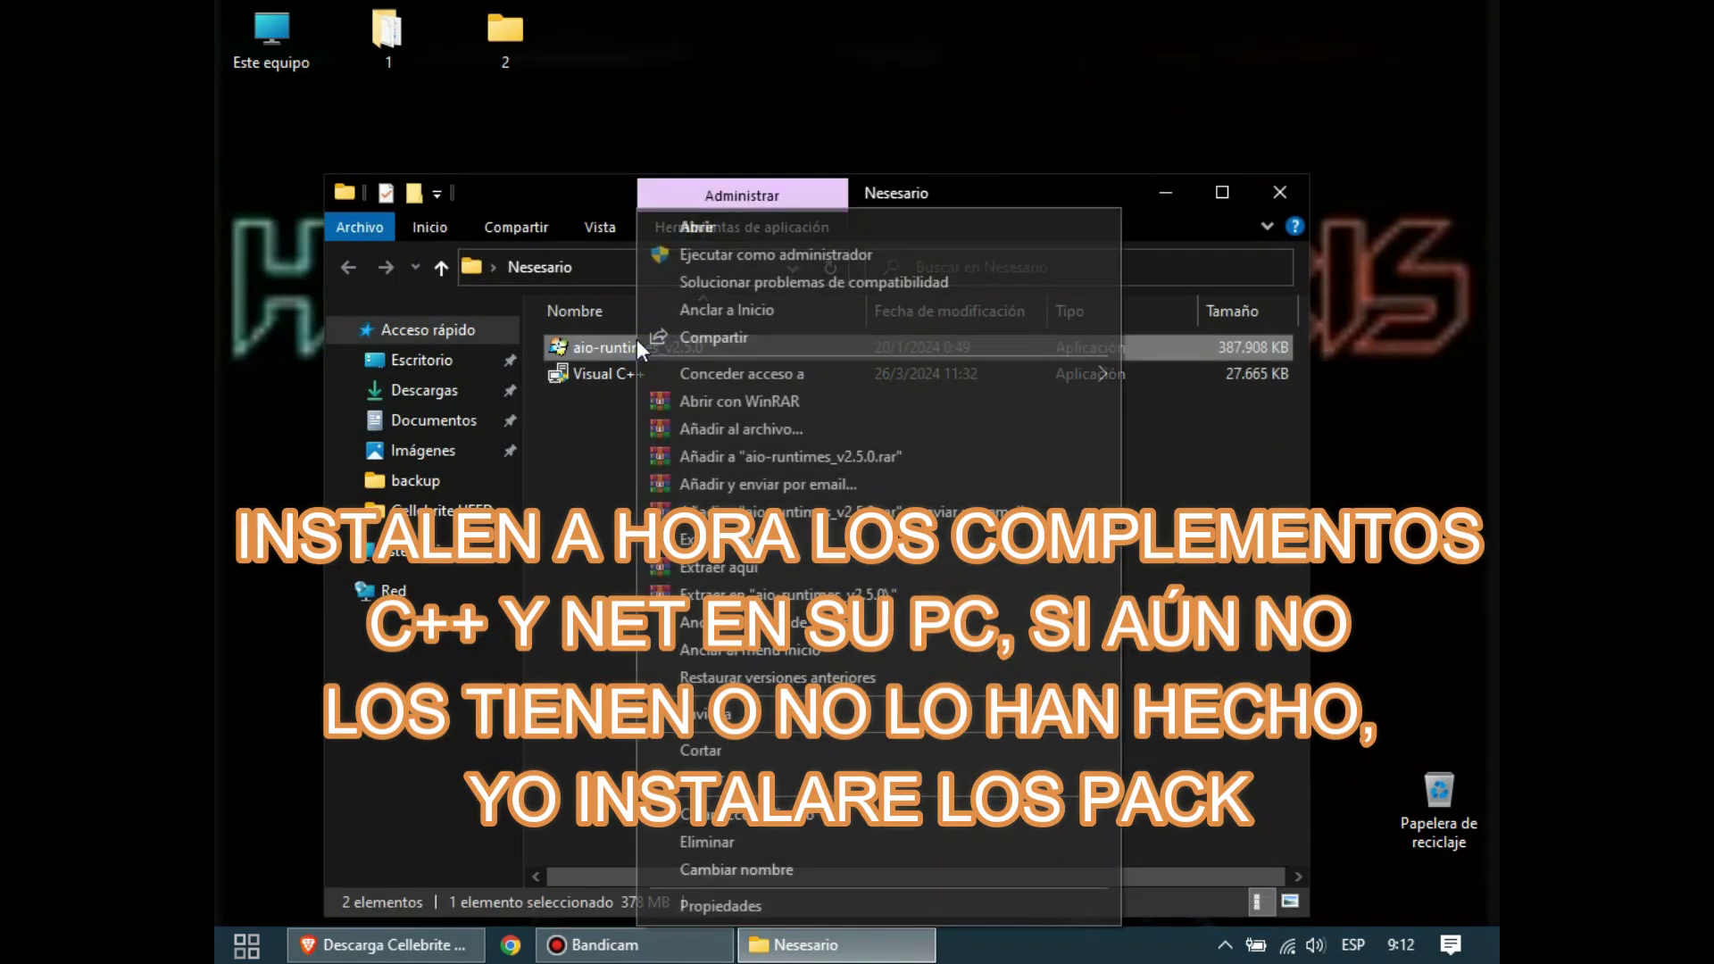
left_click(710, 255)
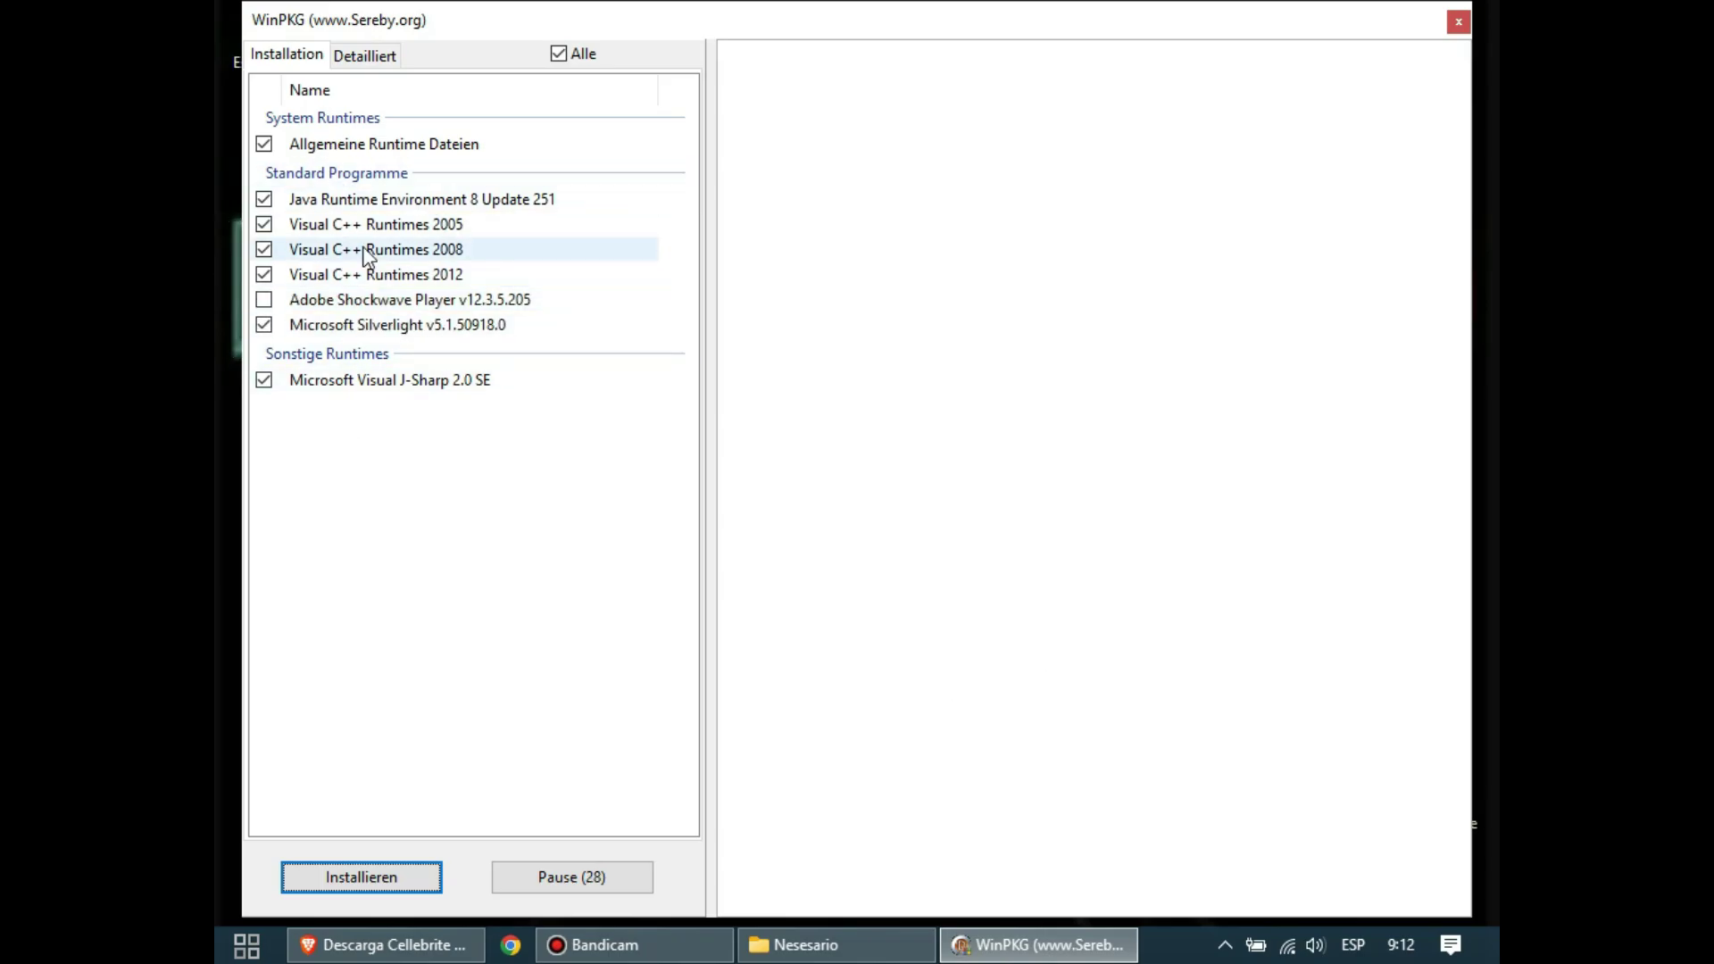
- Check the detailed package list in WinPKG and install the selected runtimes
left_click(357, 62)
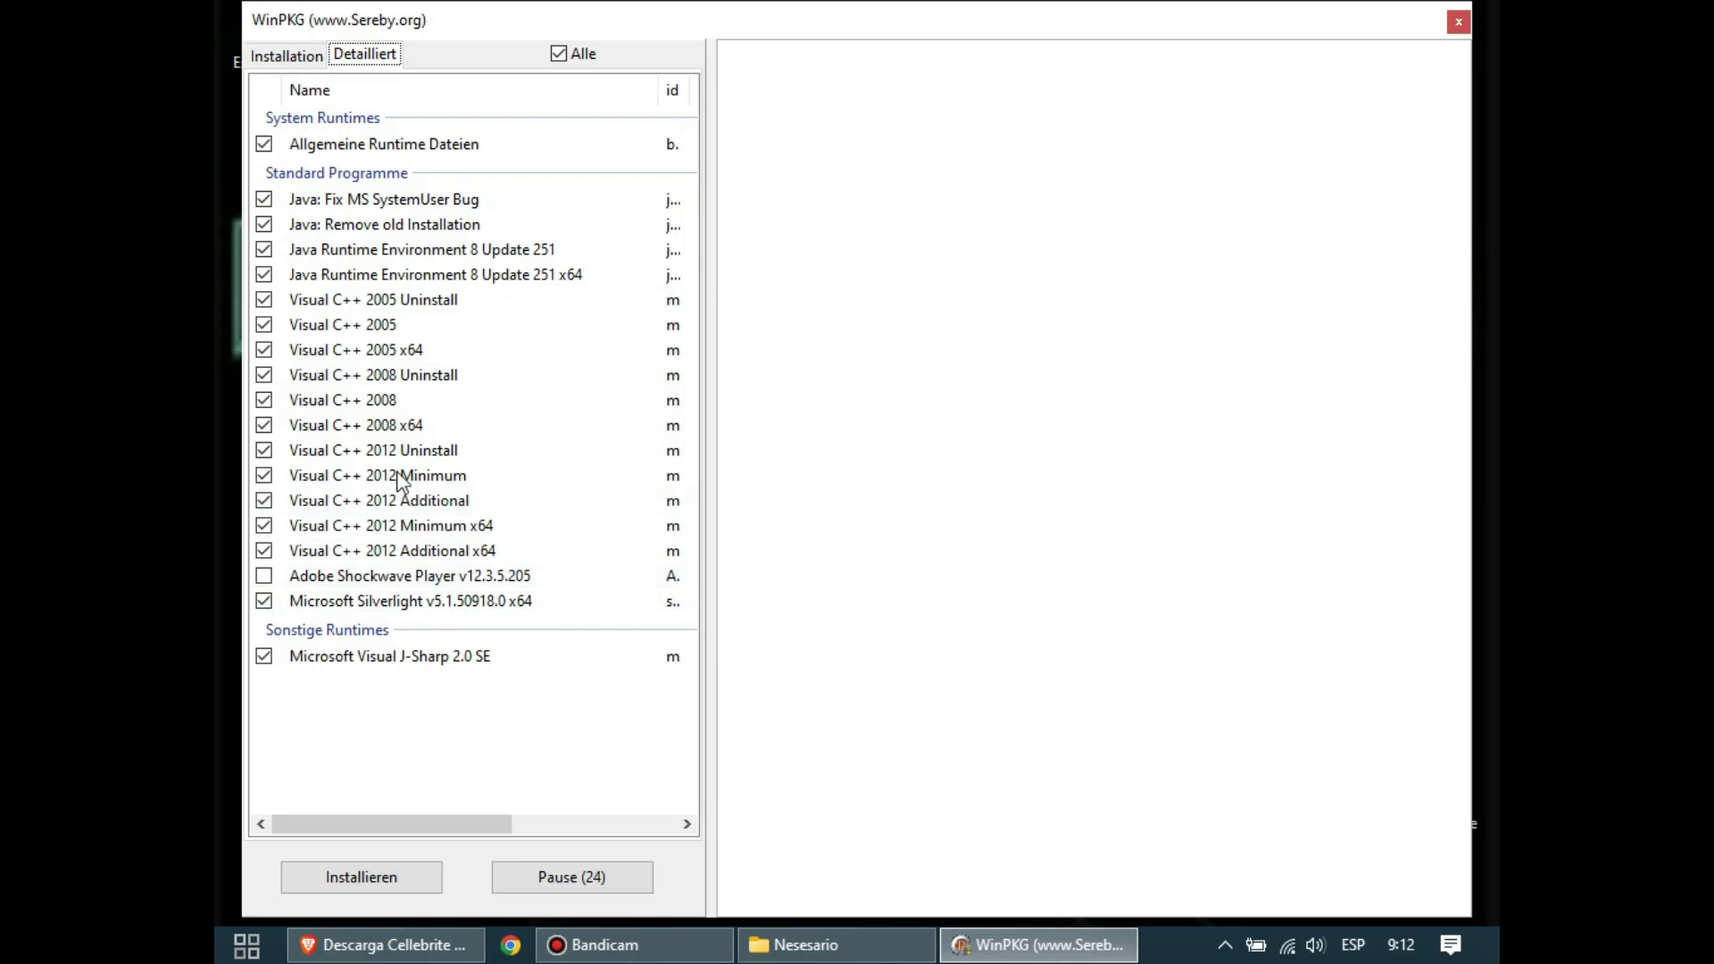
left_click(272, 56)
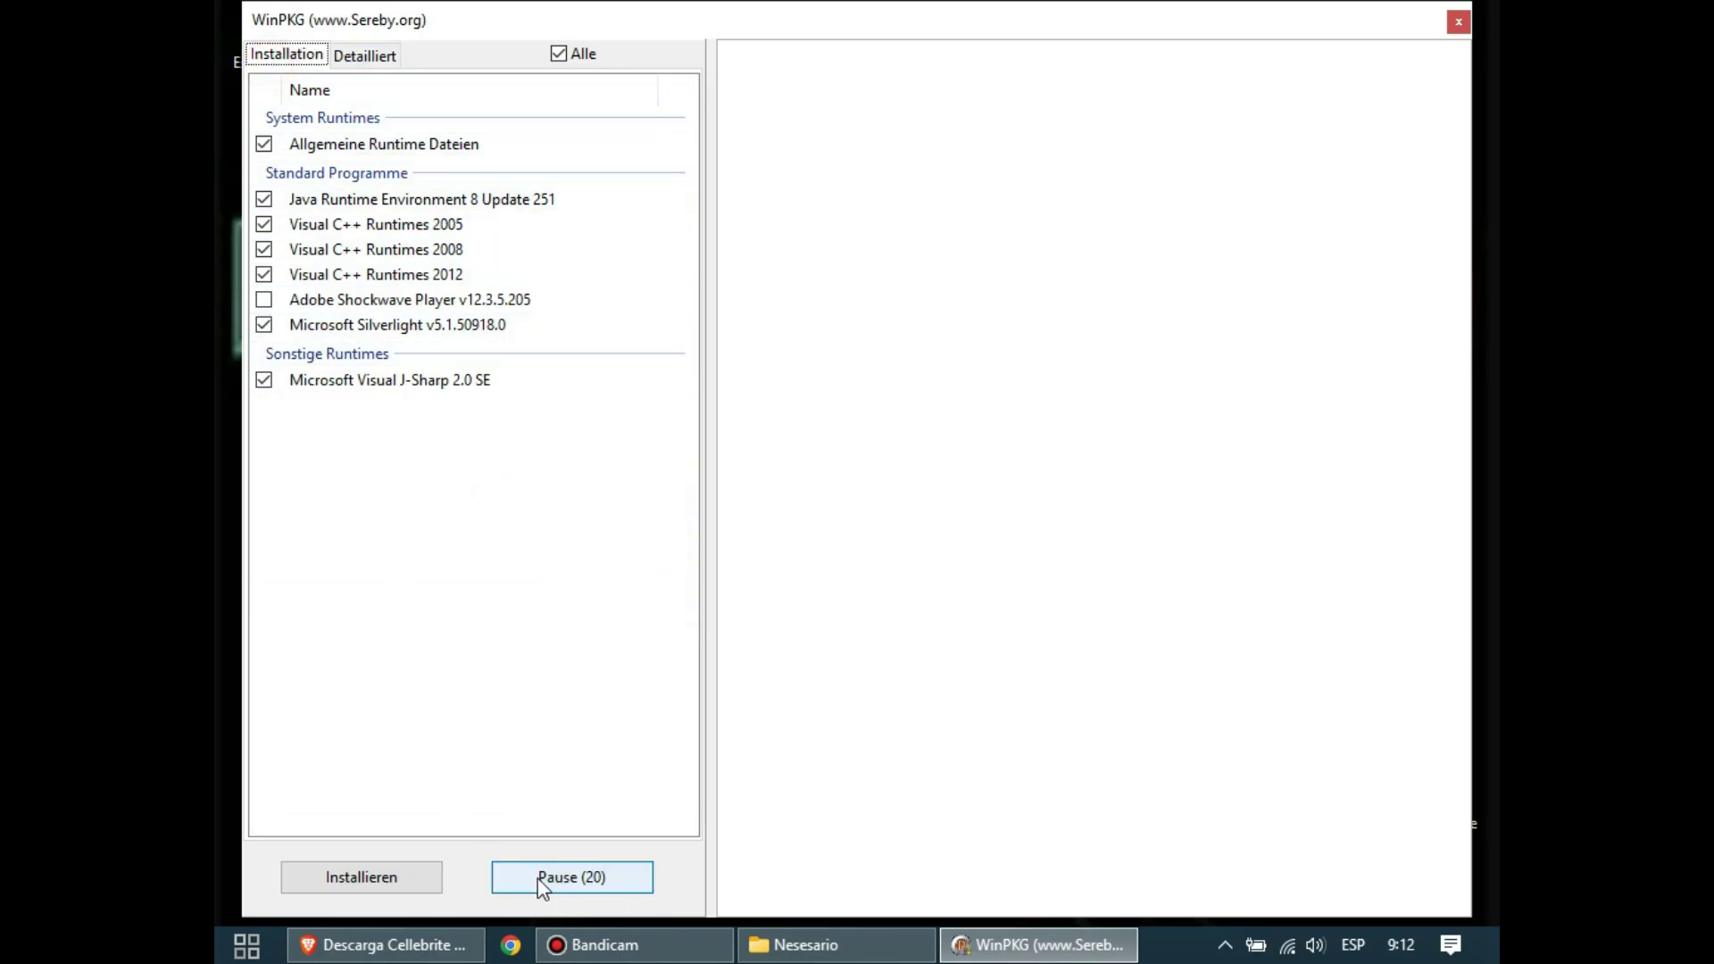
left_click(380, 877)
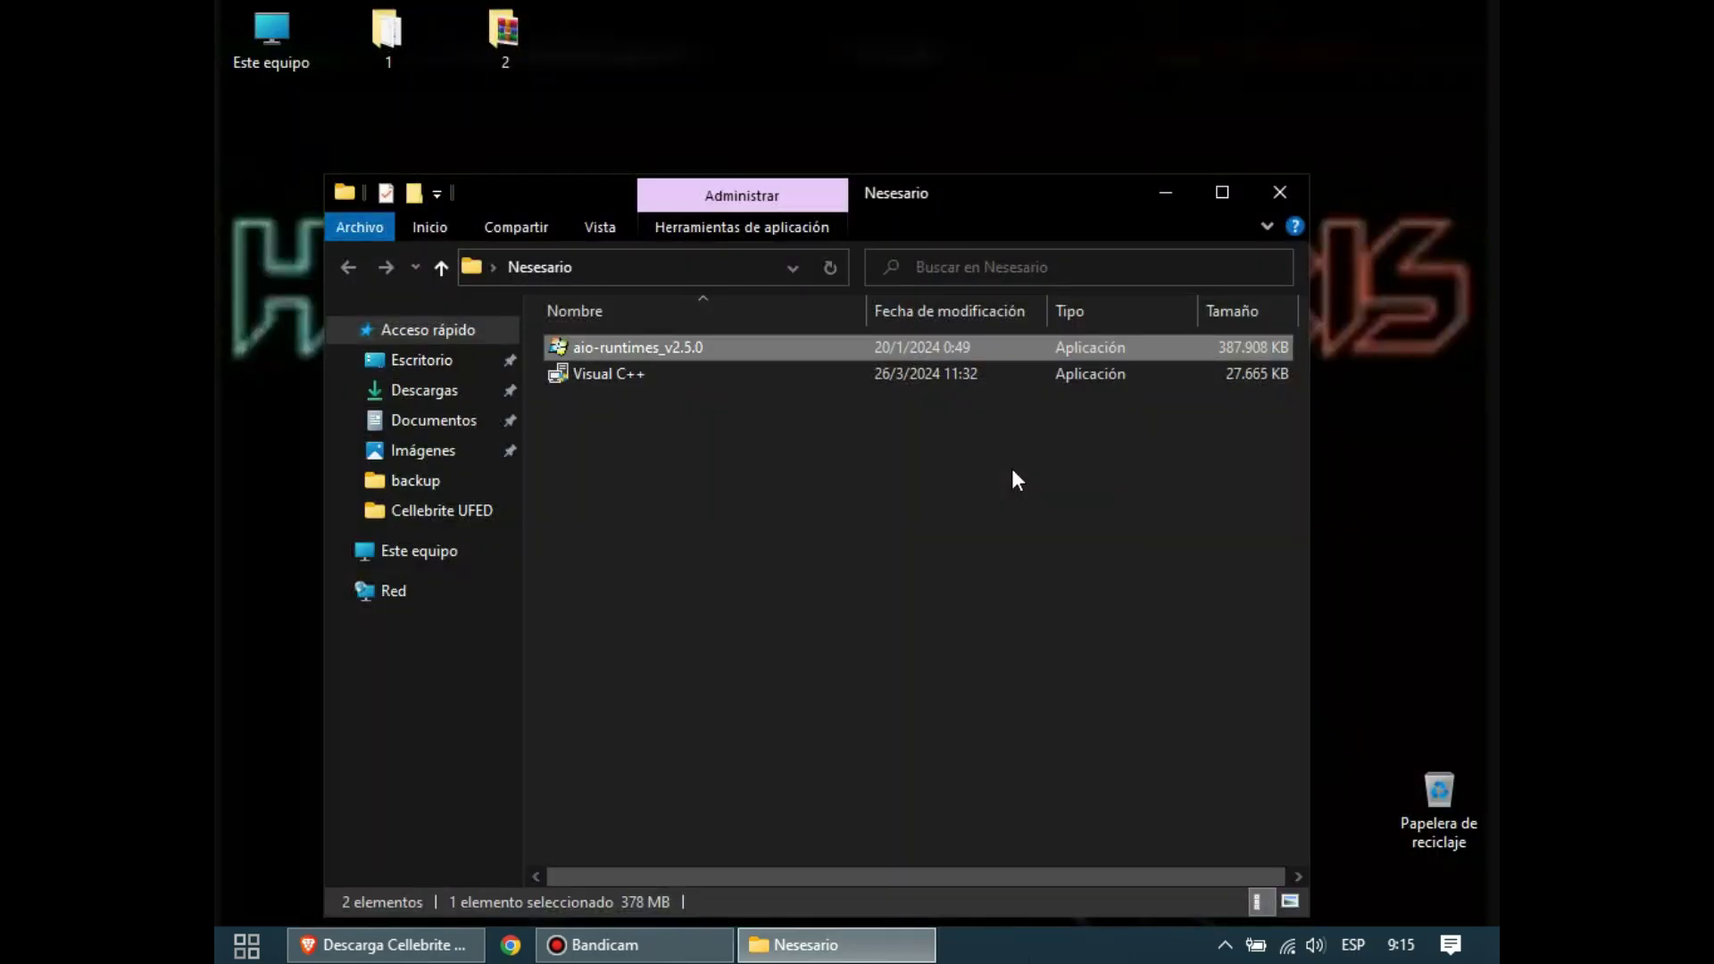
- Run the Visual C++ installer as administrator and complete the Visual Basic/C++ Redistributable setup
left_click(865, 561)
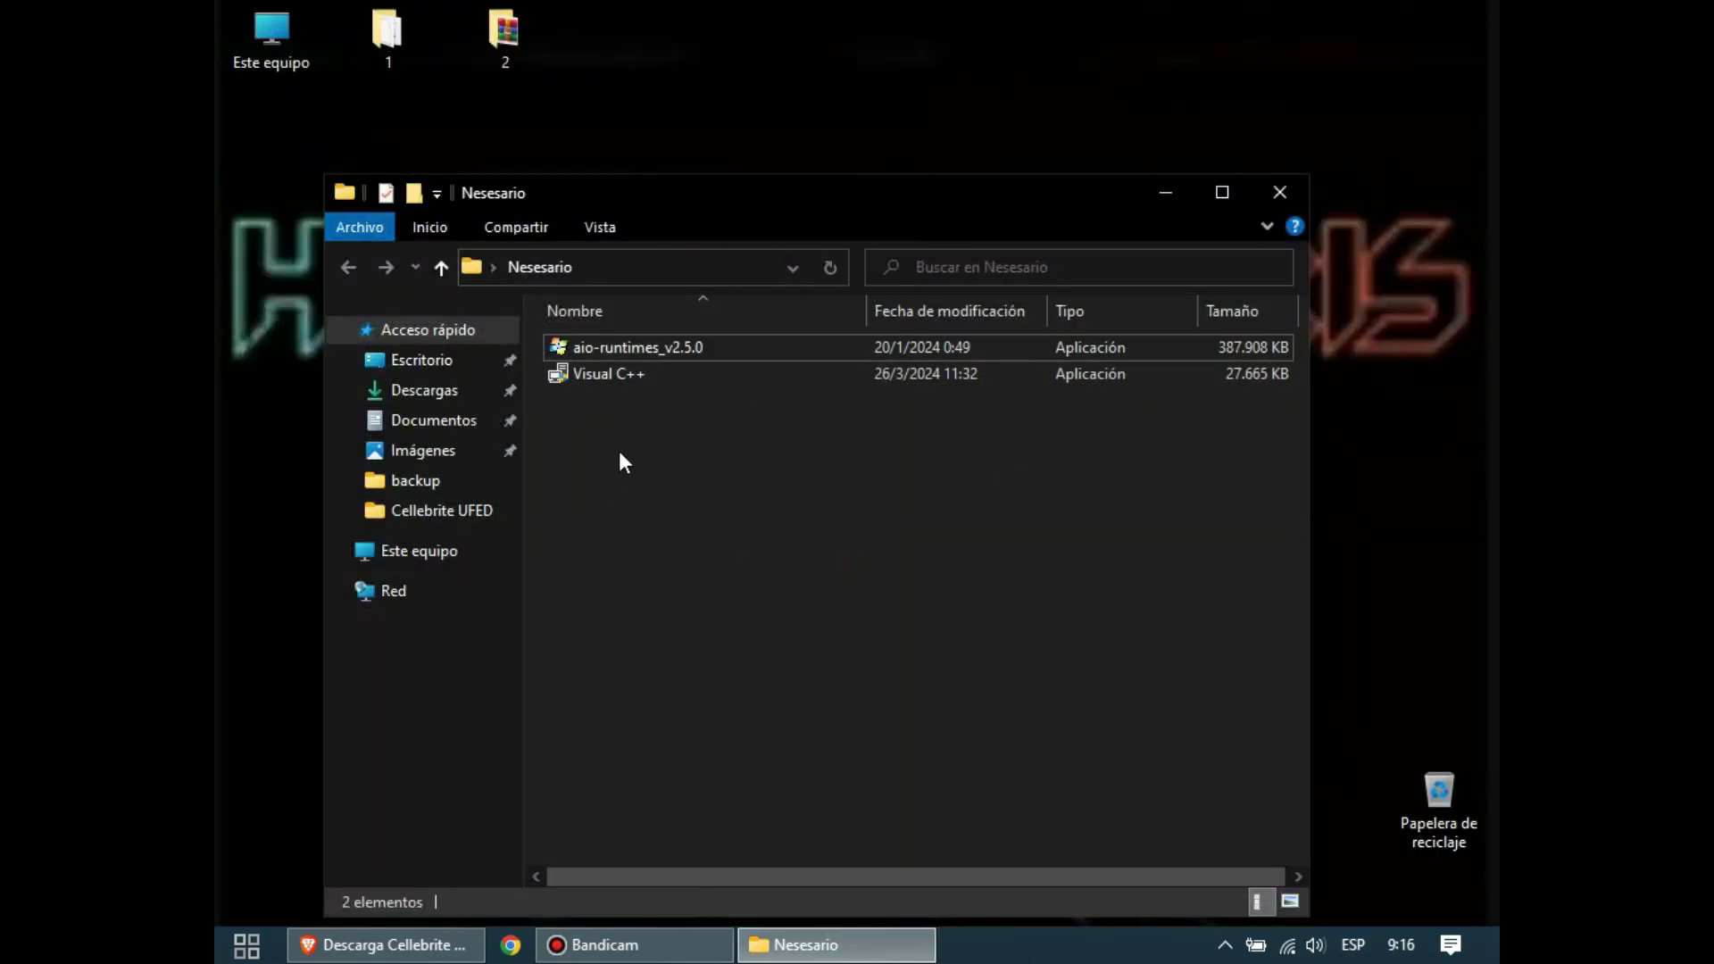
right_click(641, 376)
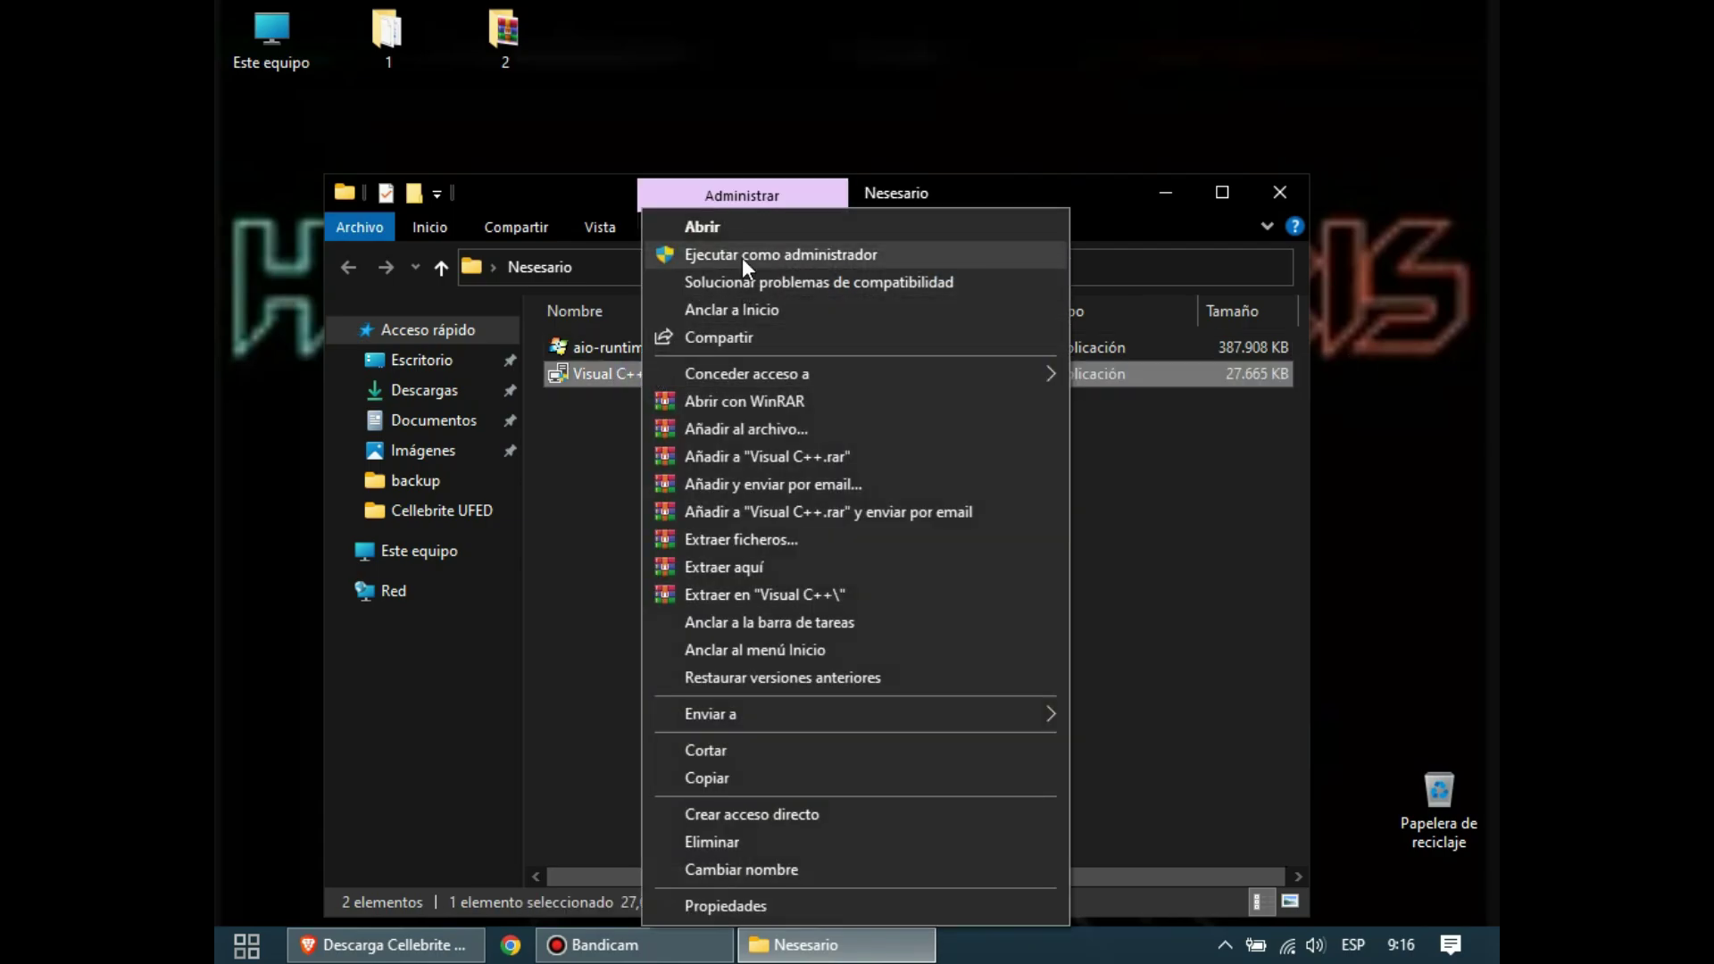
left_click(748, 257)
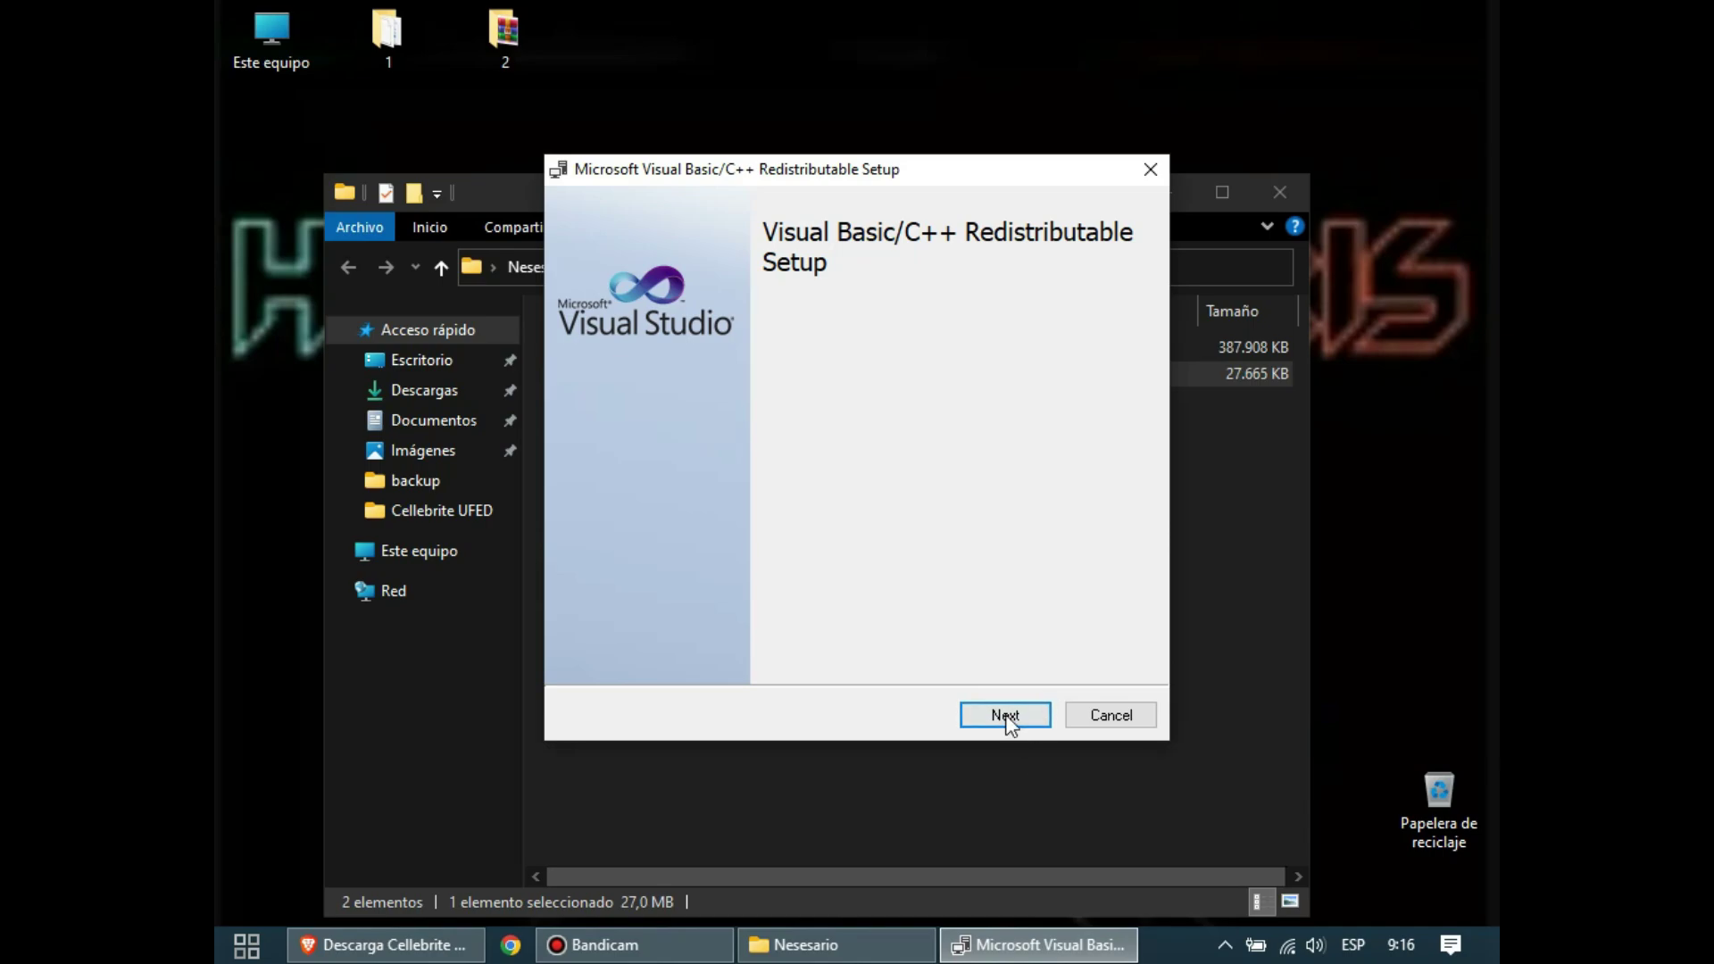
left_click(1006, 715)
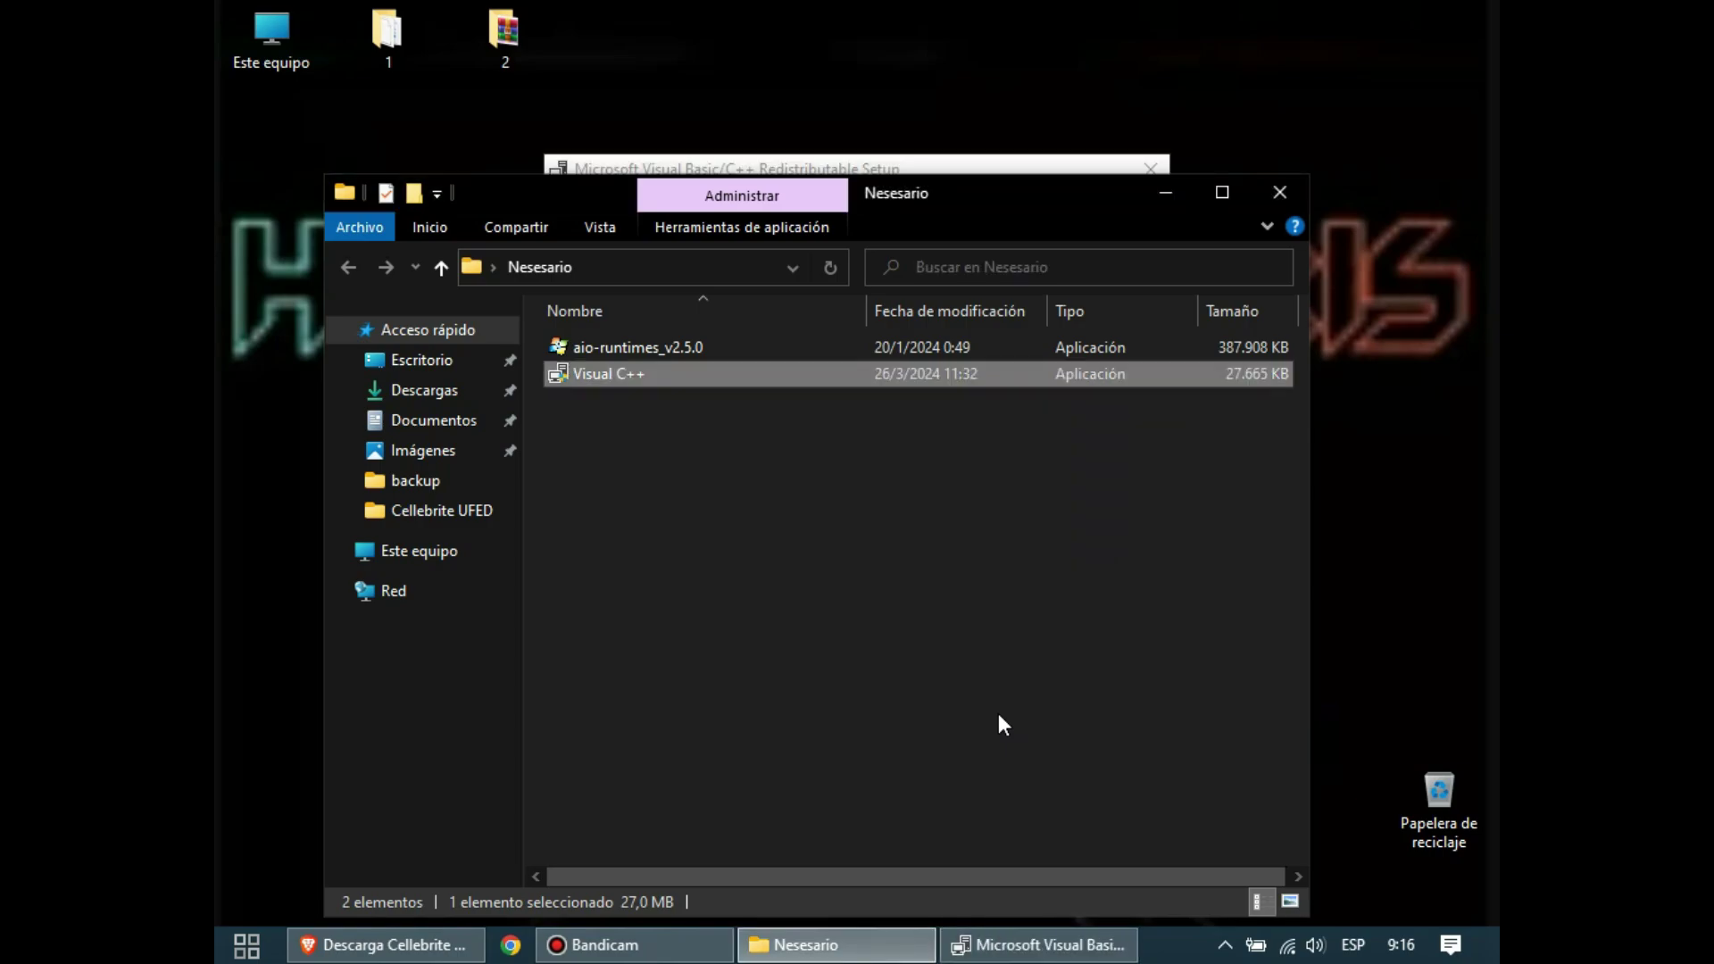
left_click(972, 161)
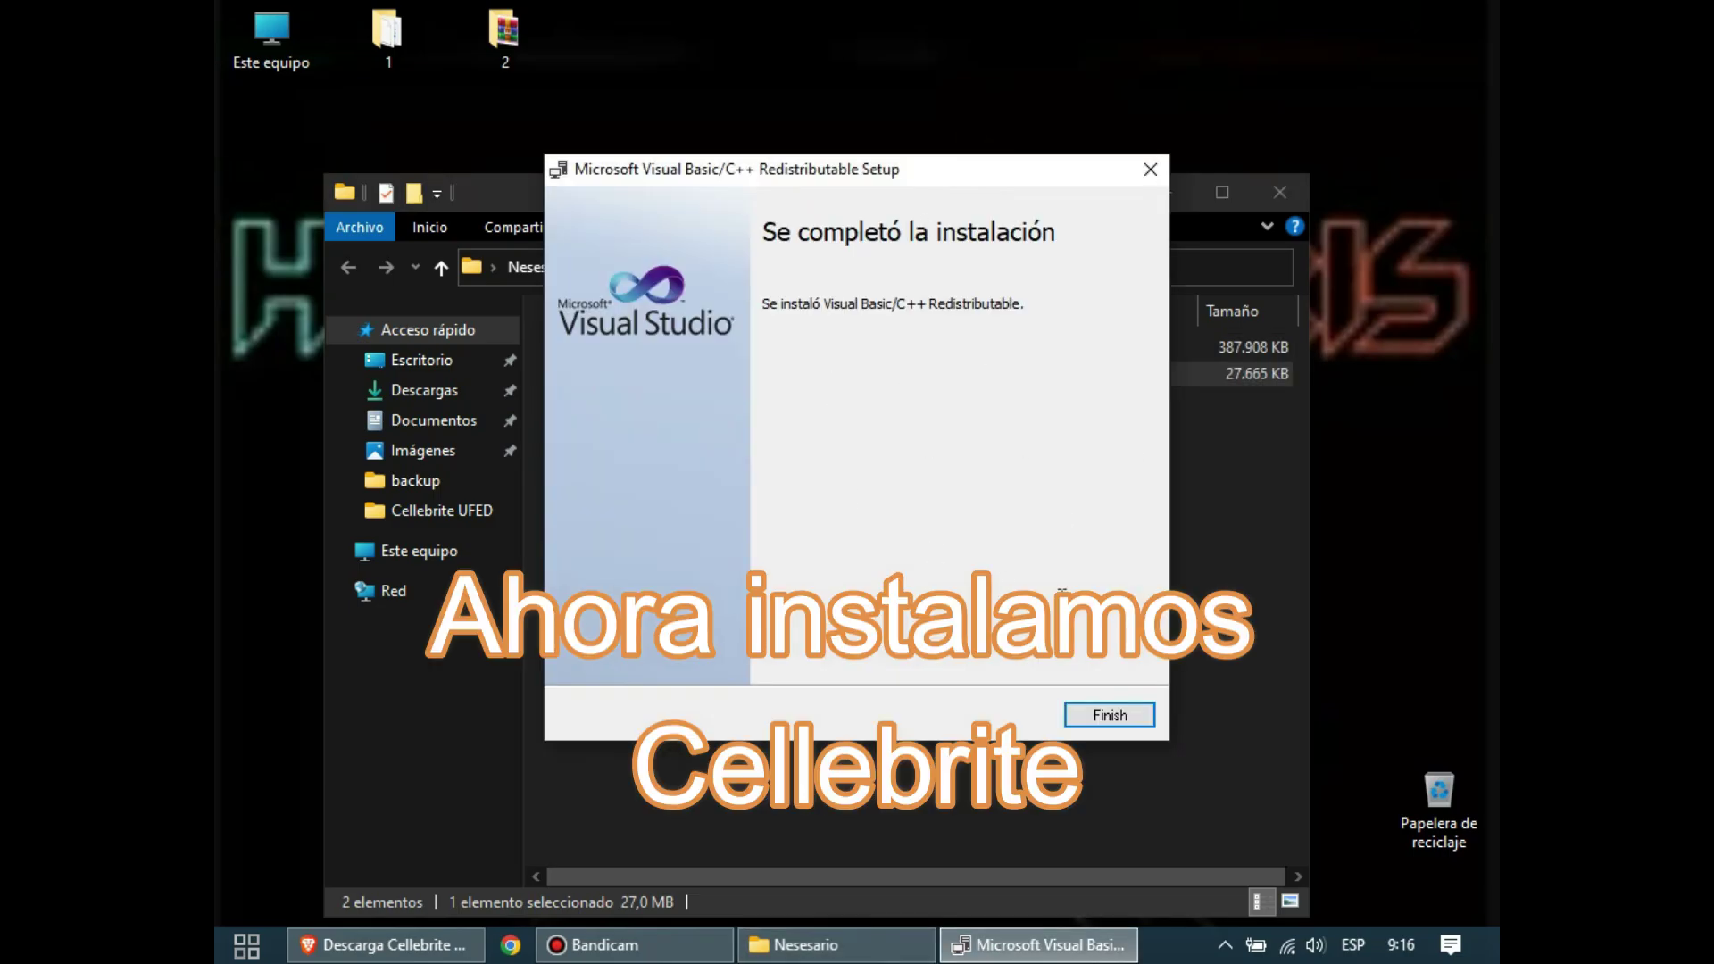
left_click(1110, 714)
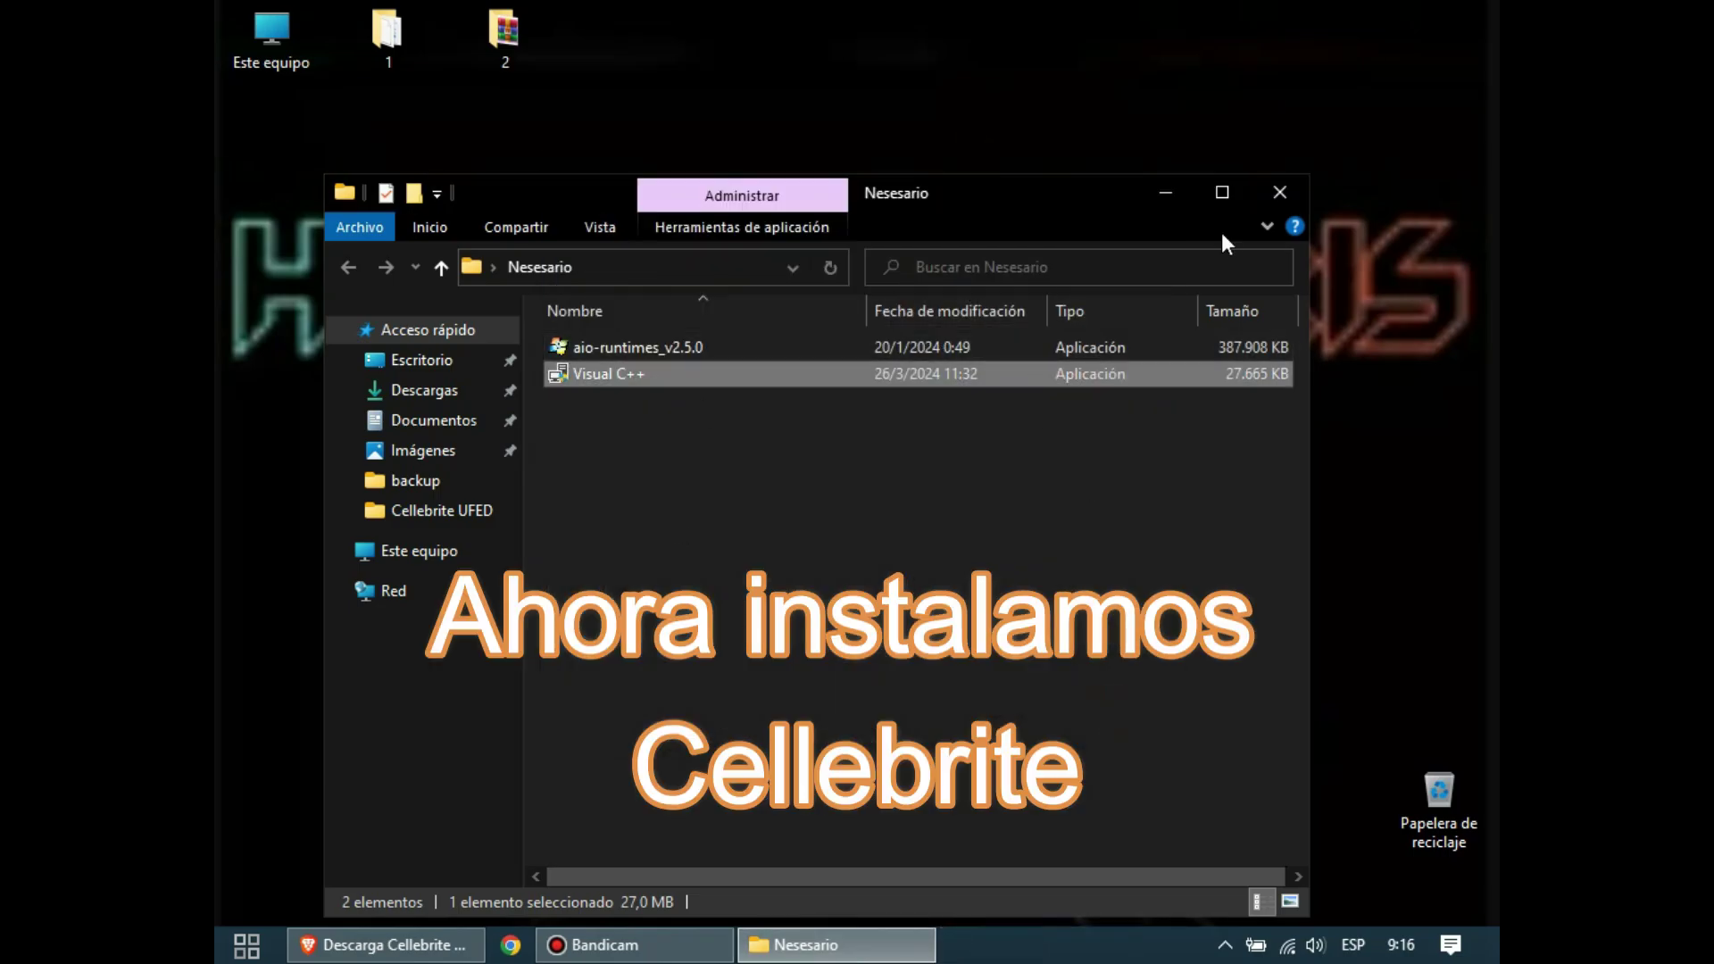
- Close the Nesesario folder and open the leer document in the Cellebrite UFED folder to read its instructions
left_click(1280, 193)
left_click(737, 412)
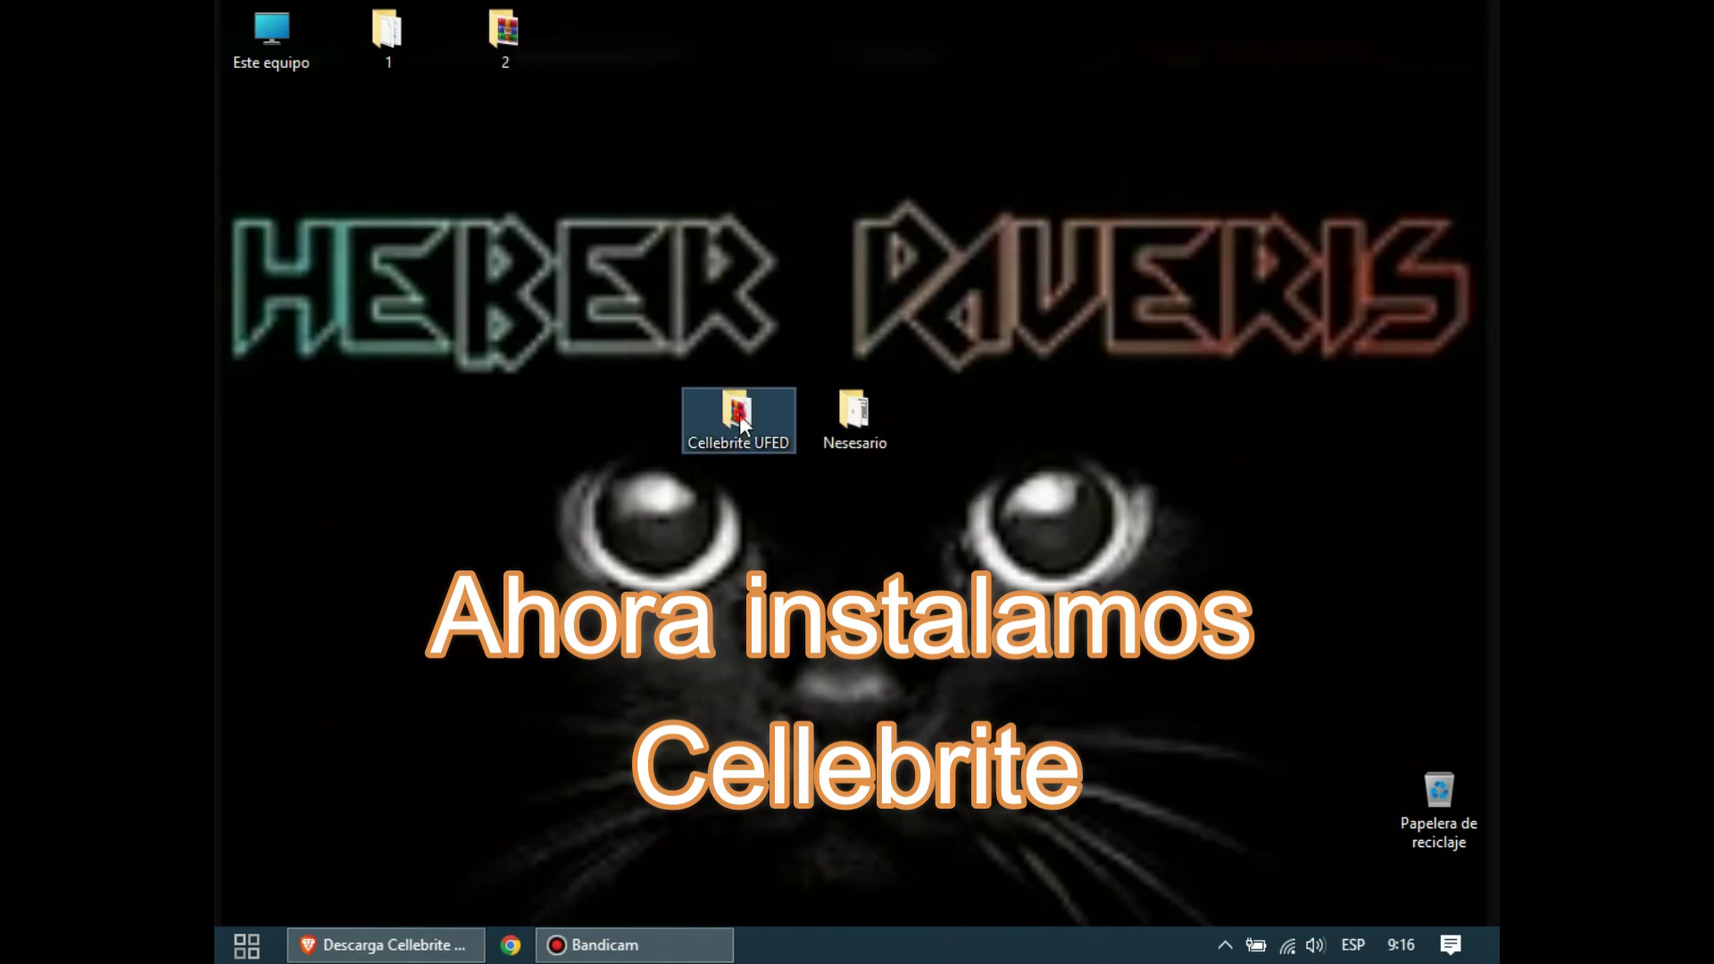
double_click(738, 412)
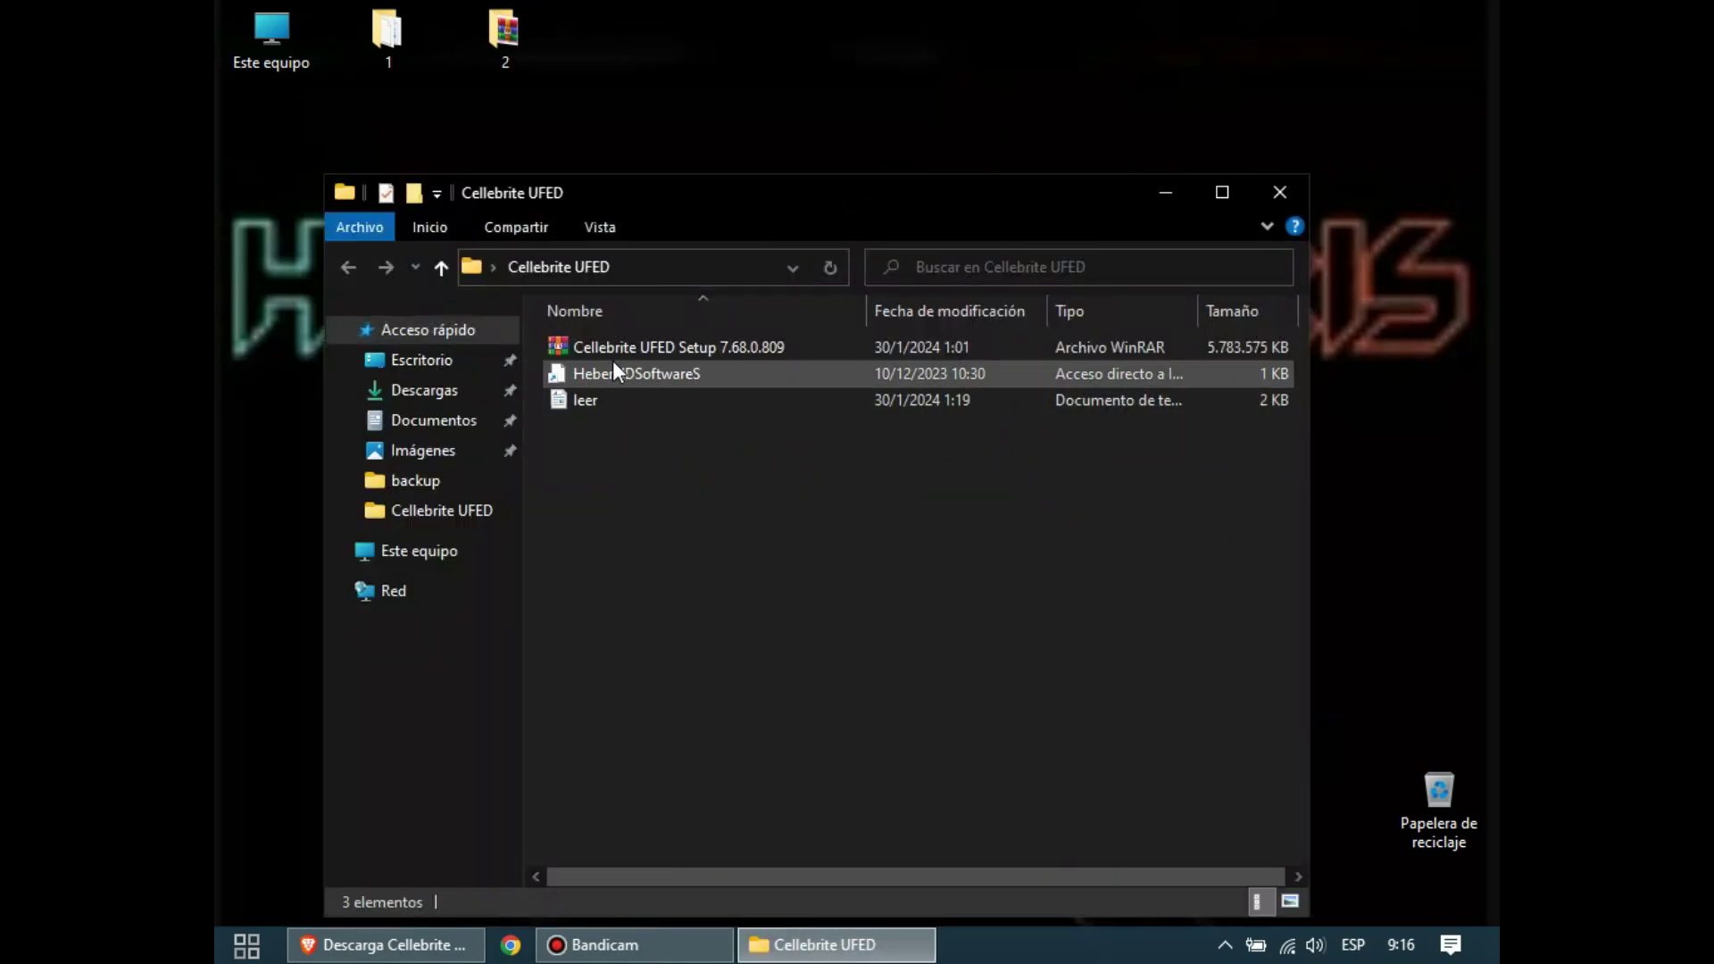
double_click(595, 398)
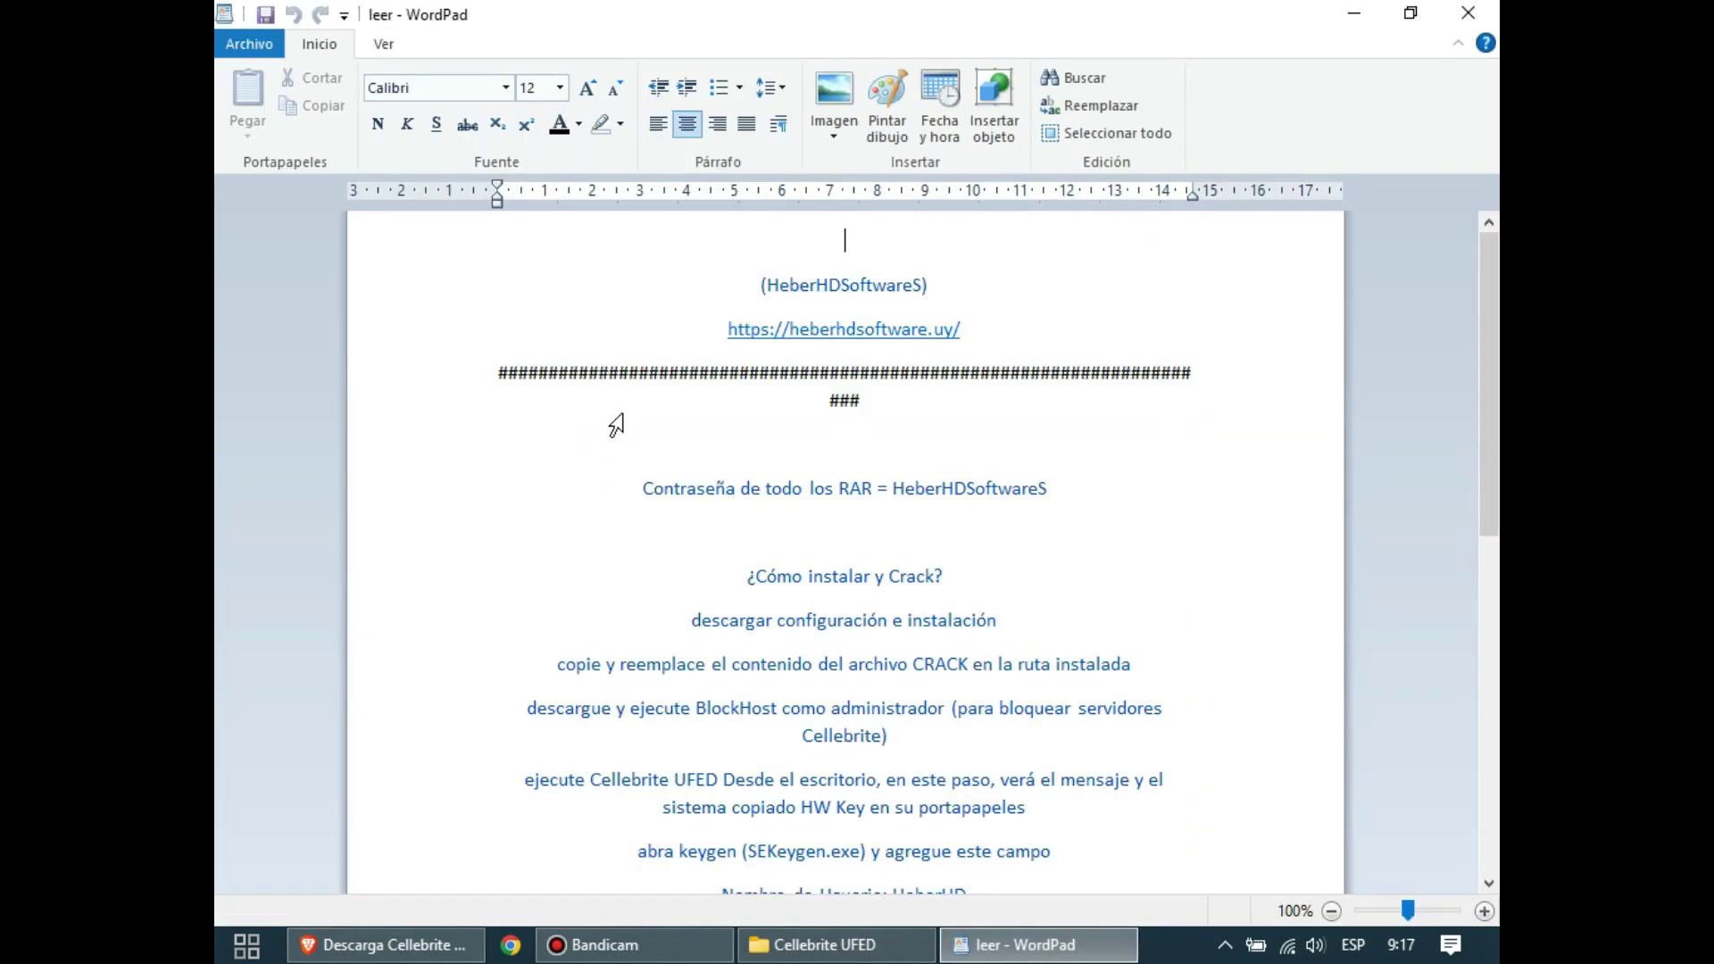
left_click_drag(1486, 361, 1475, 594)
scroll(1468, 677, "up", 7)
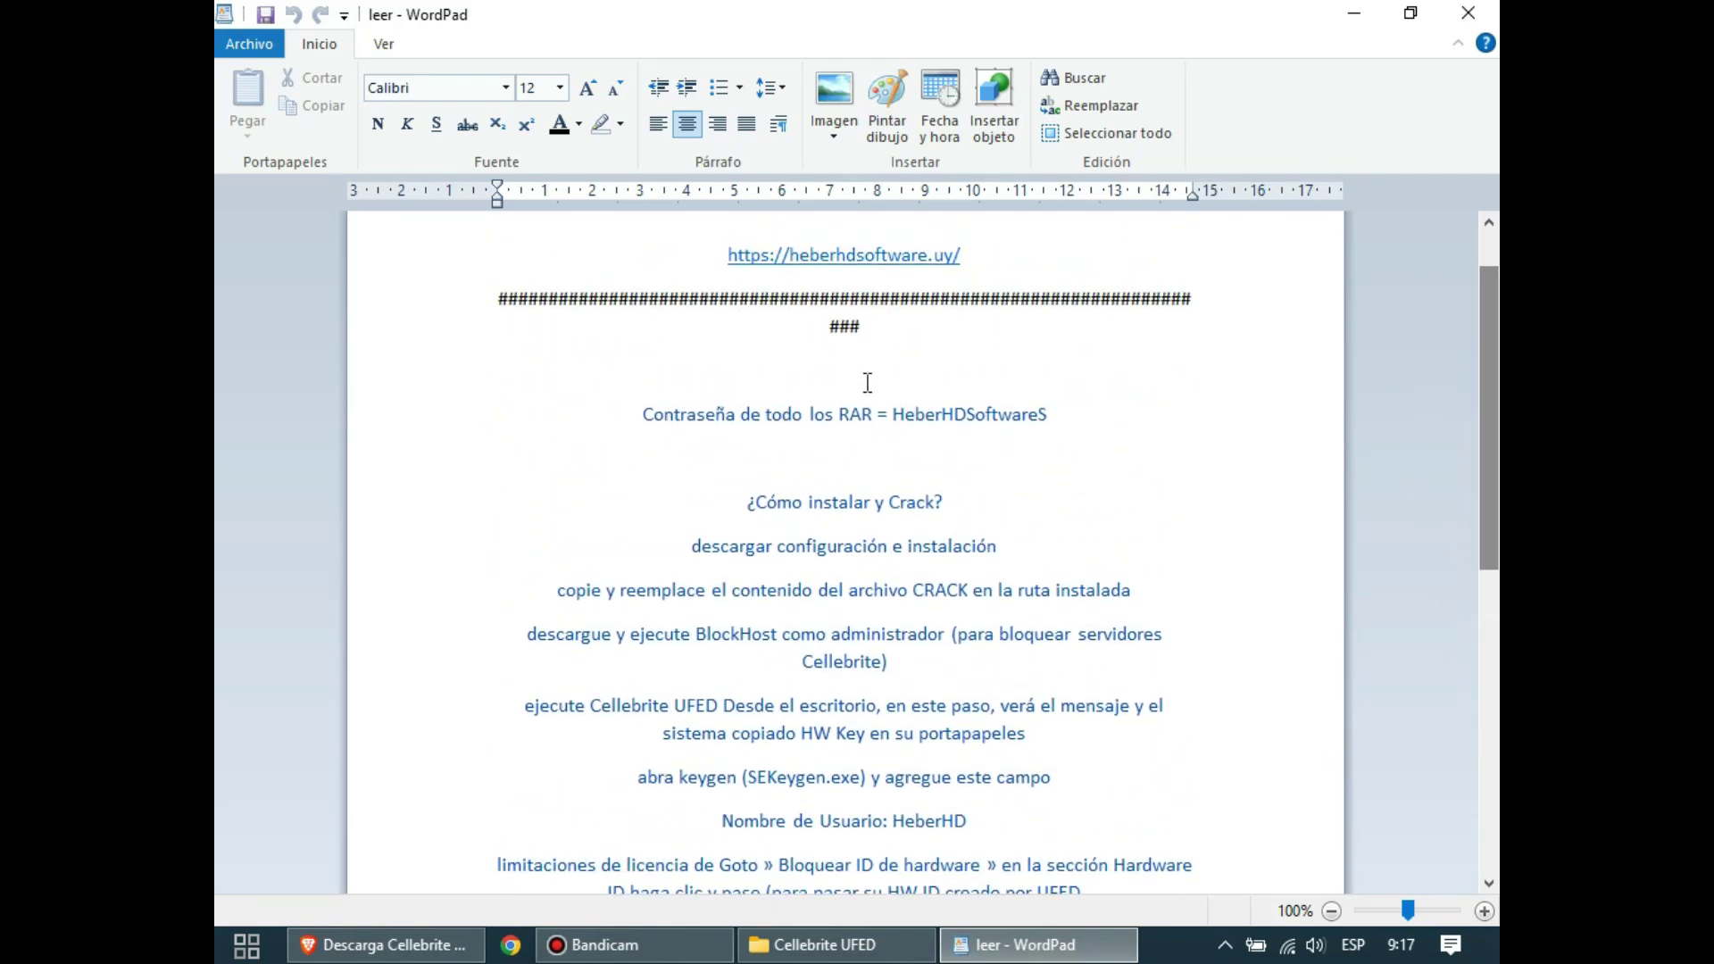
- Copy the RAR archive password from the leer document and minimize WordPad
double_click(998, 411)
right_click(997, 416)
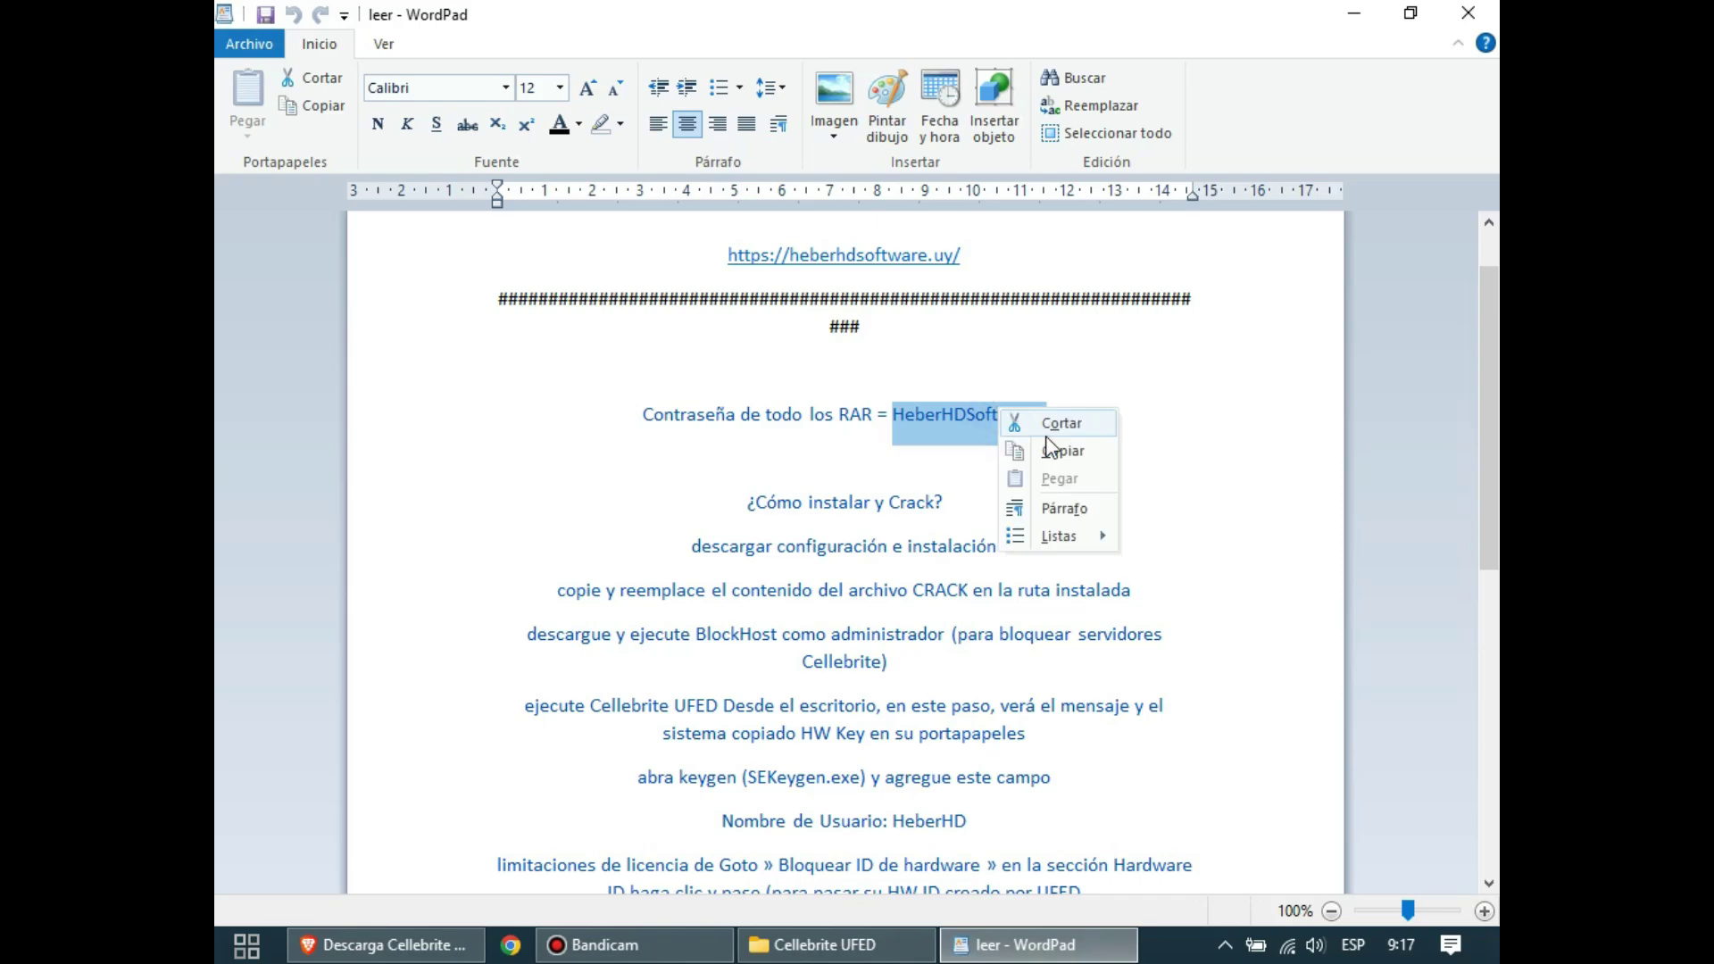
left_click(1046, 447)
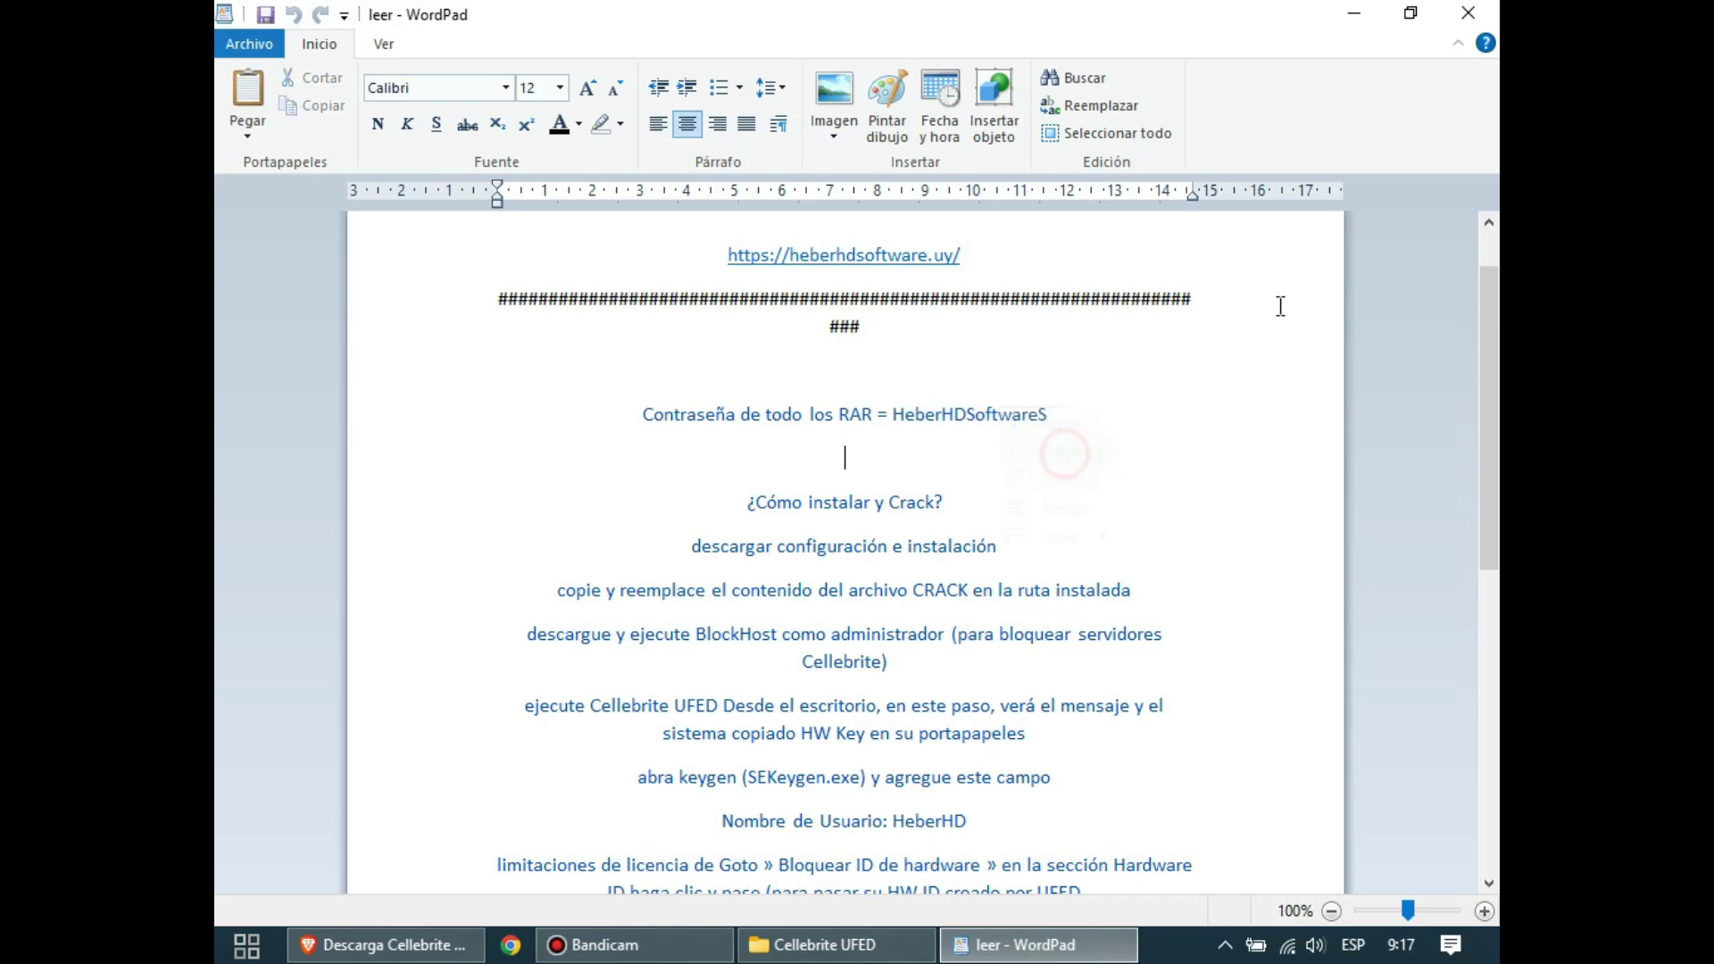
left_click(1353, 13)
- Extract the Cellebrite UFED Setup 7.68.0.809 archive into the current folder, pasting the archive password, and open the extracted folder
right_click(644, 340)
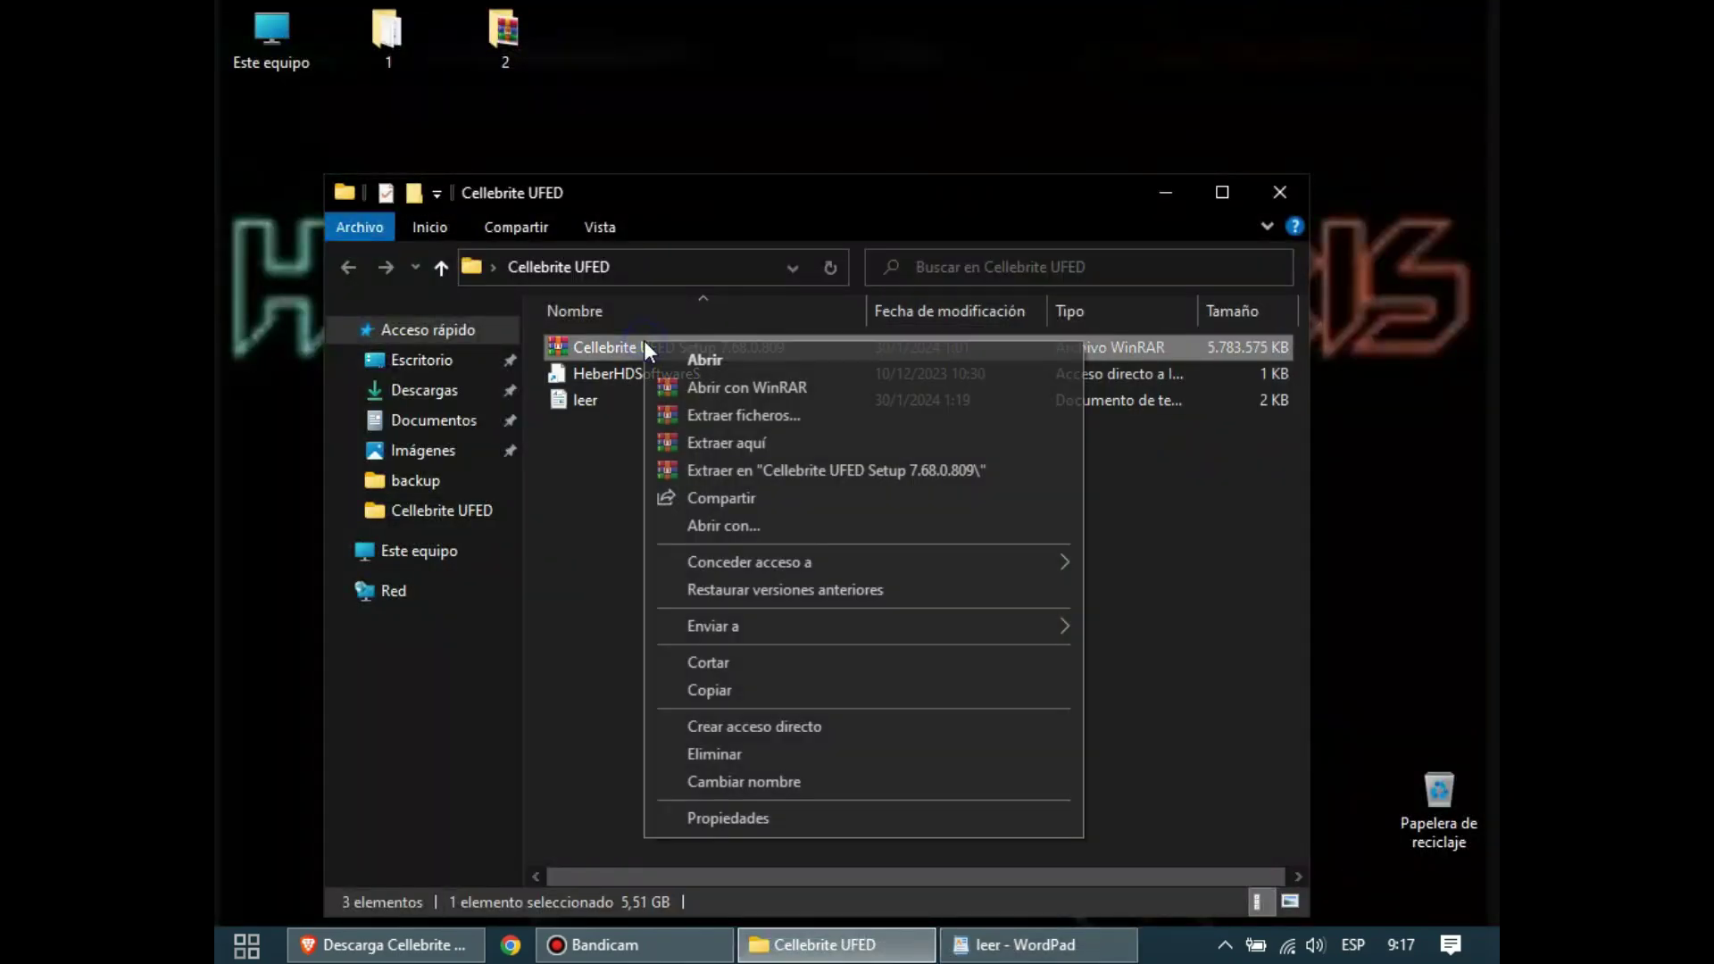
left_click(732, 445)
right_click(733, 423)
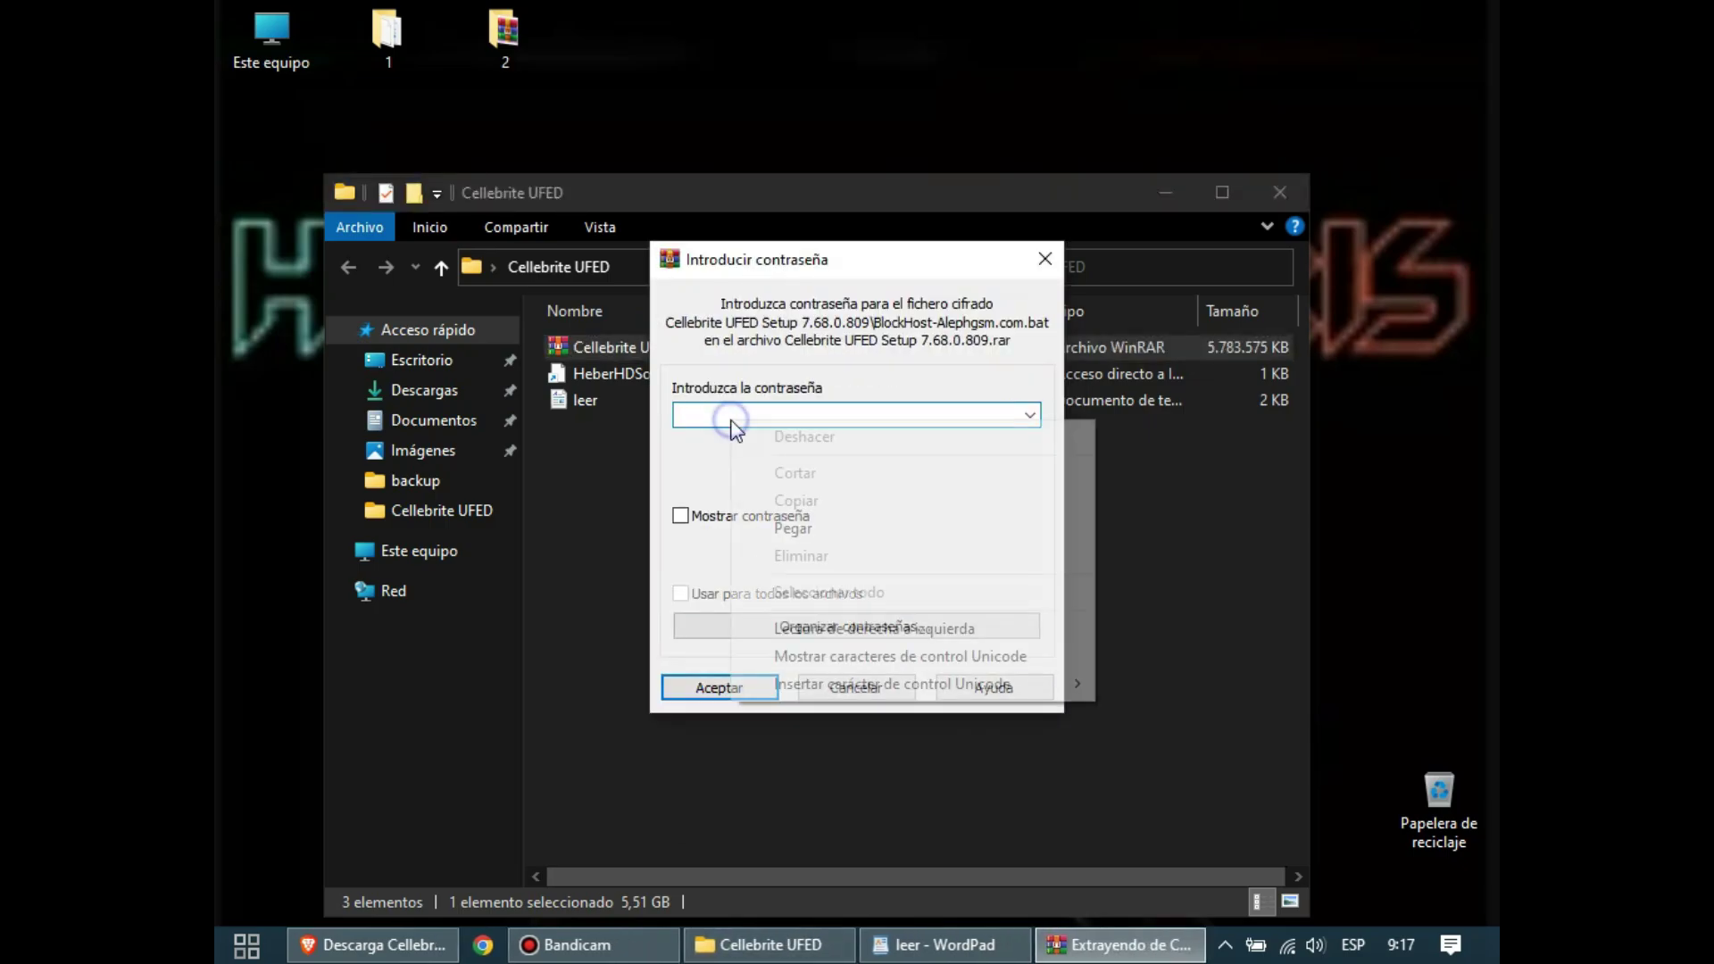
left_click(815, 532)
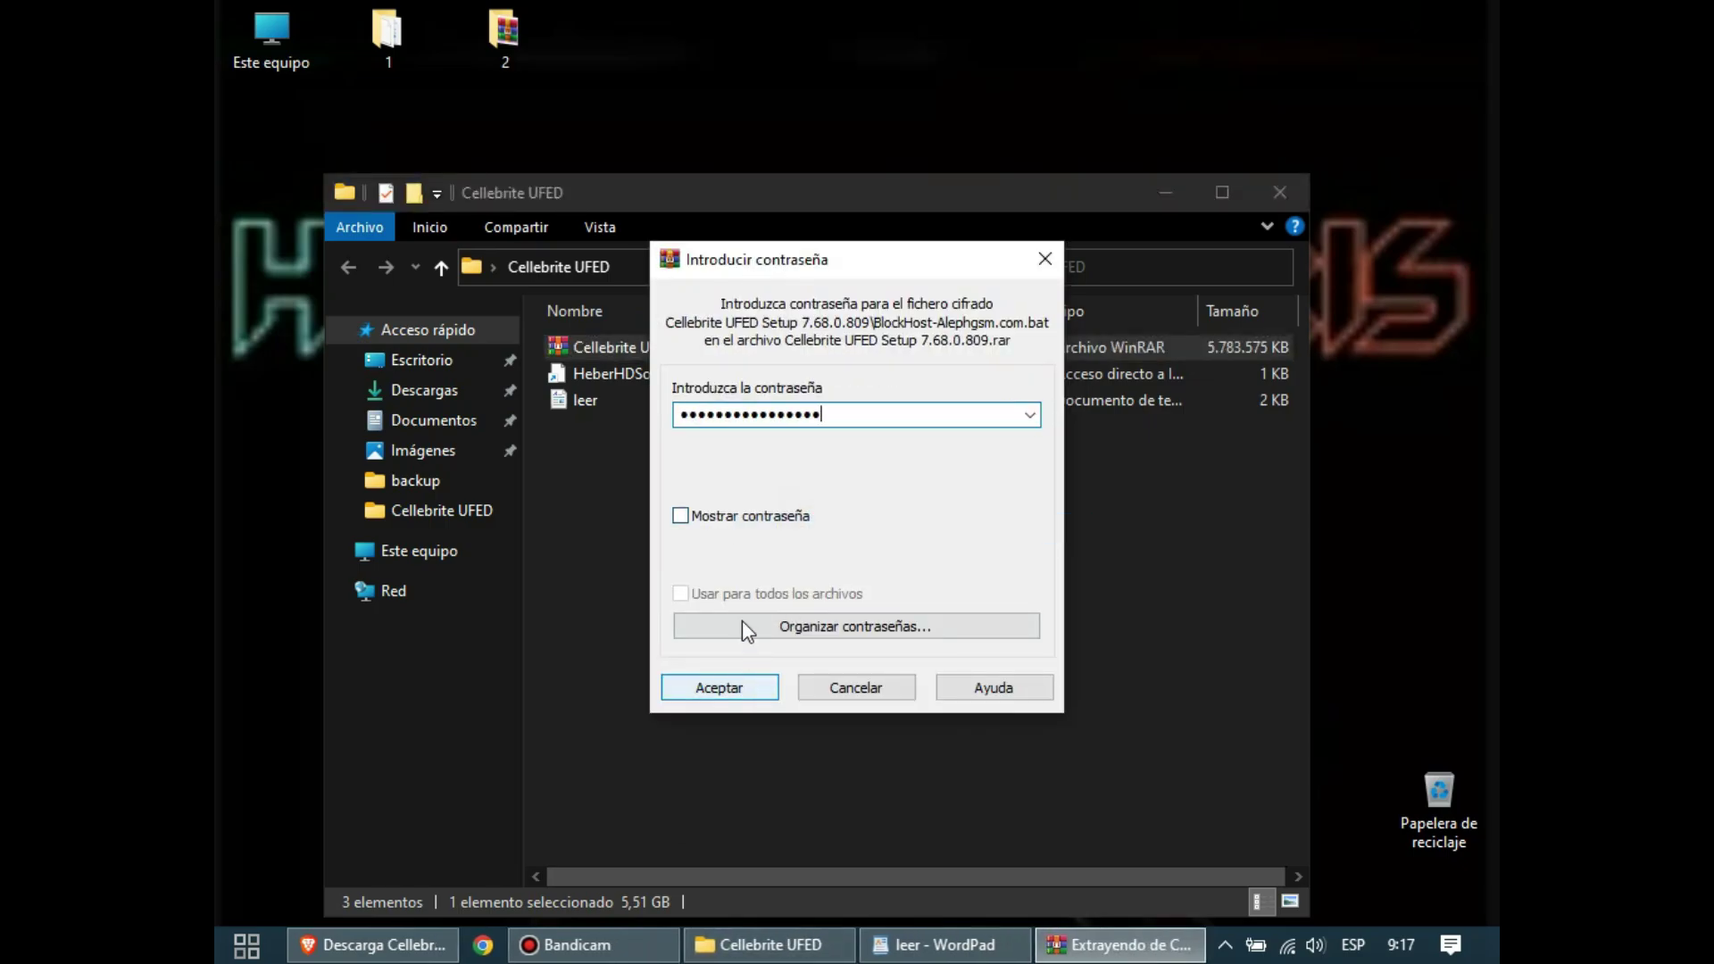
left_click(681, 516)
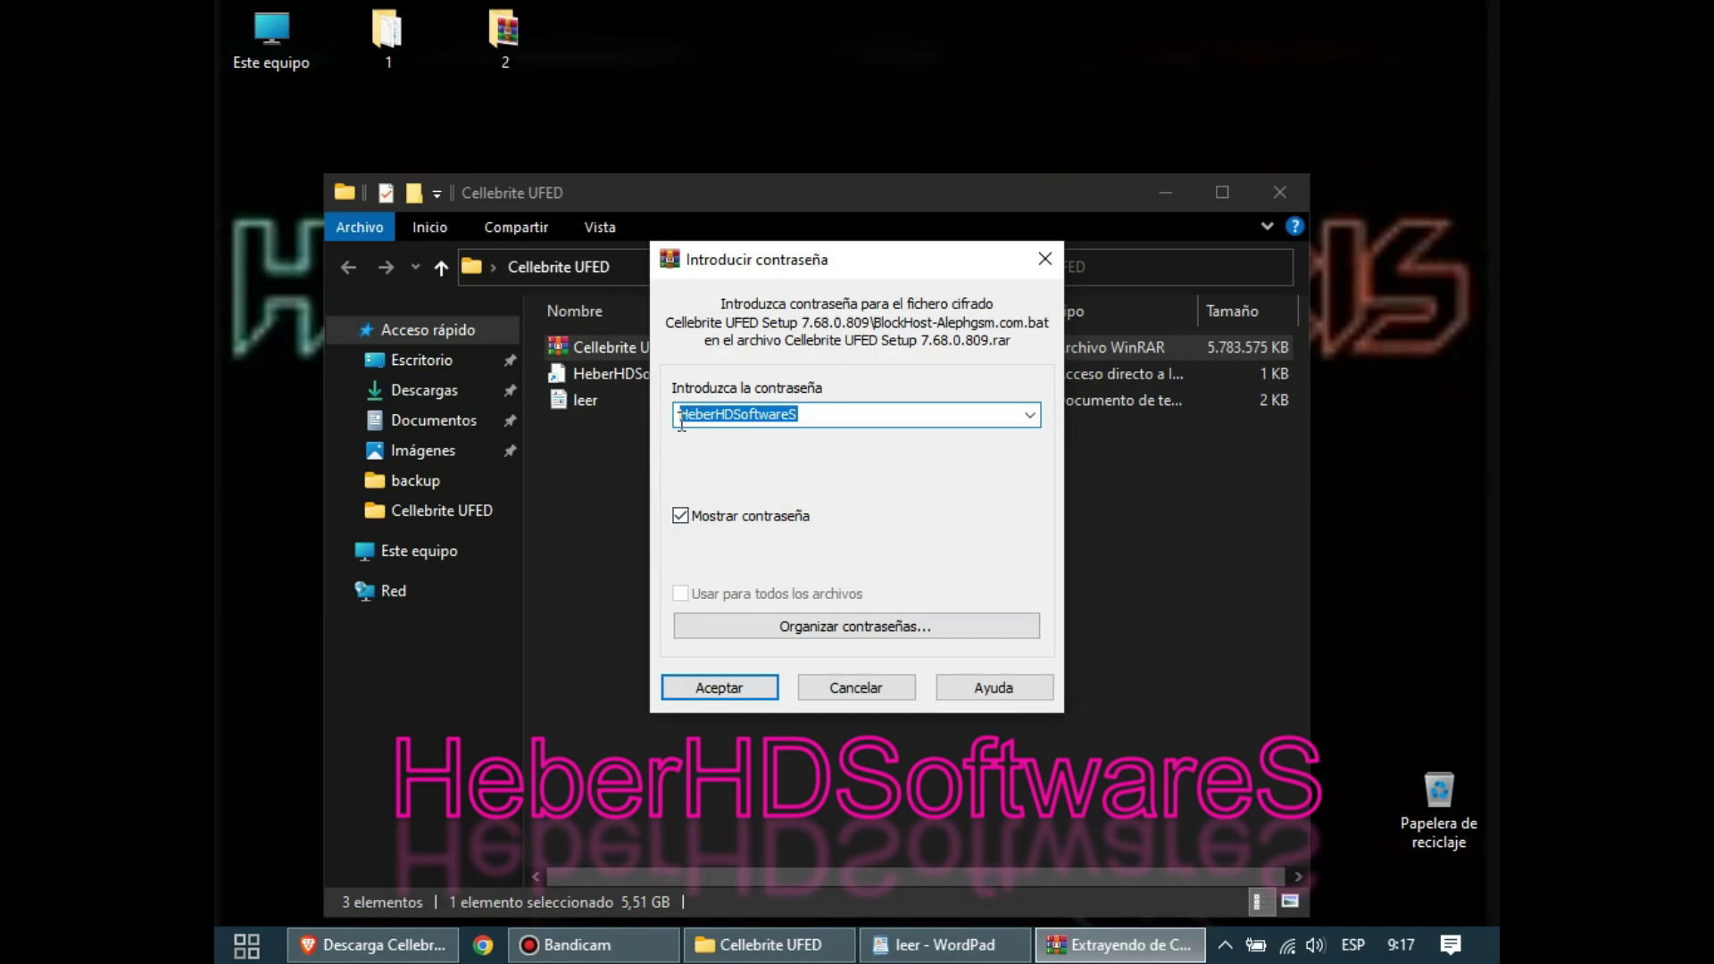
left_click(710, 691)
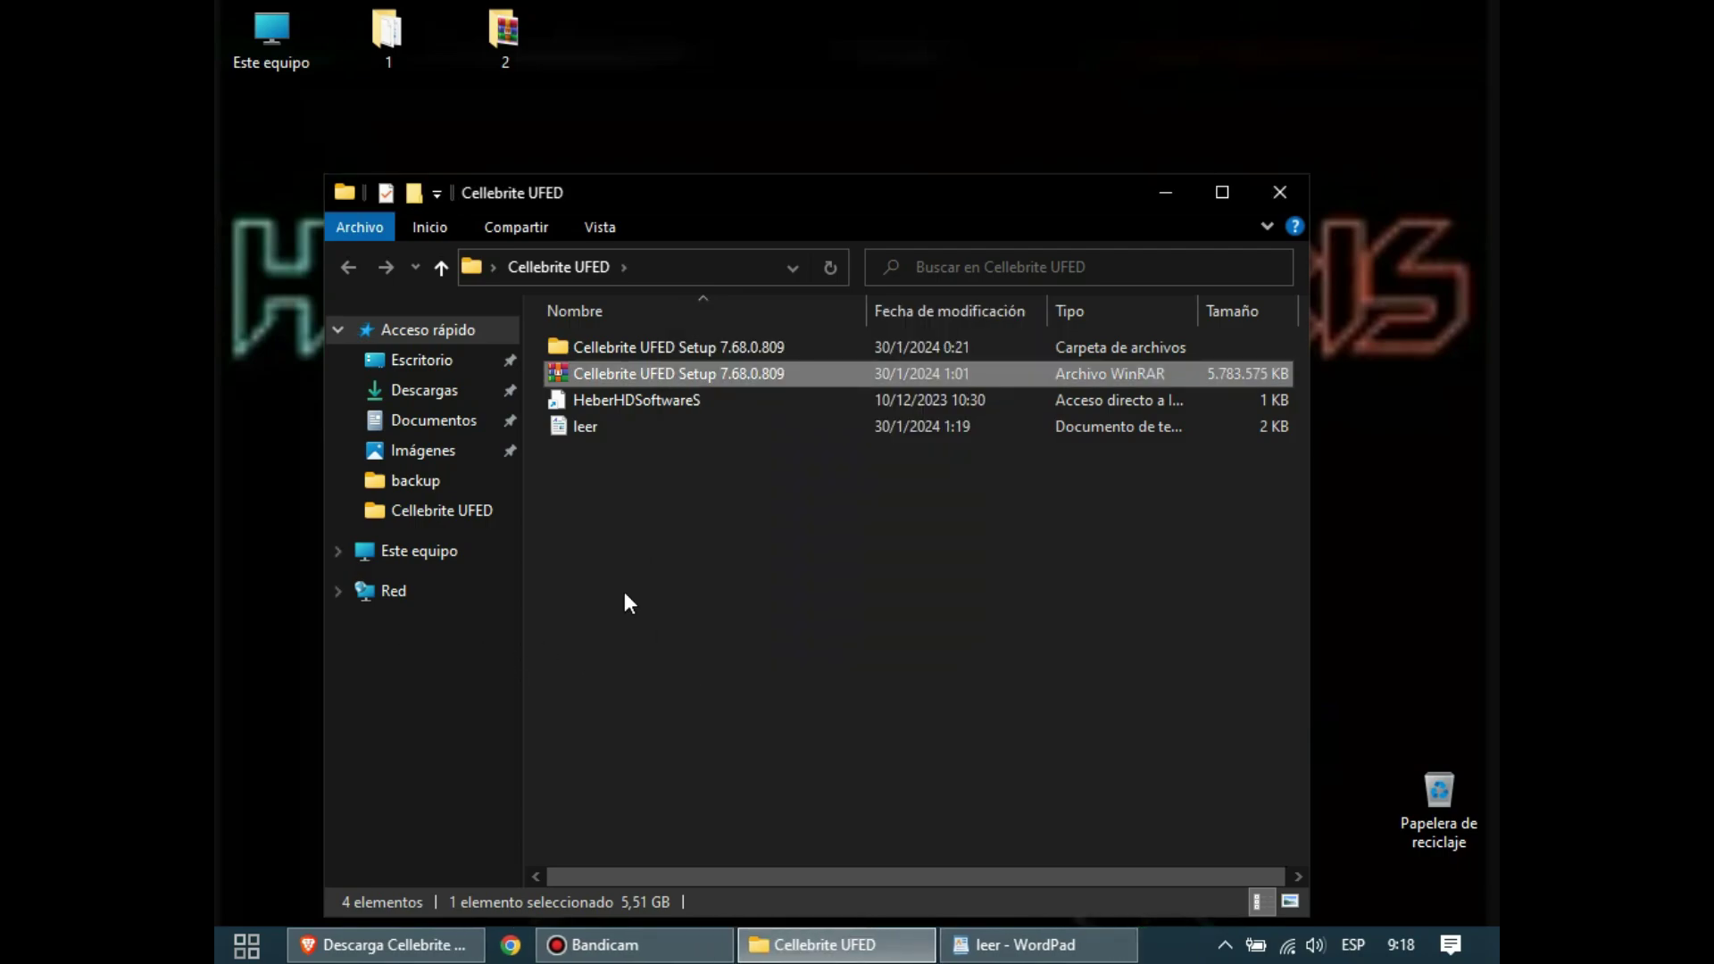
double_click(657, 347)
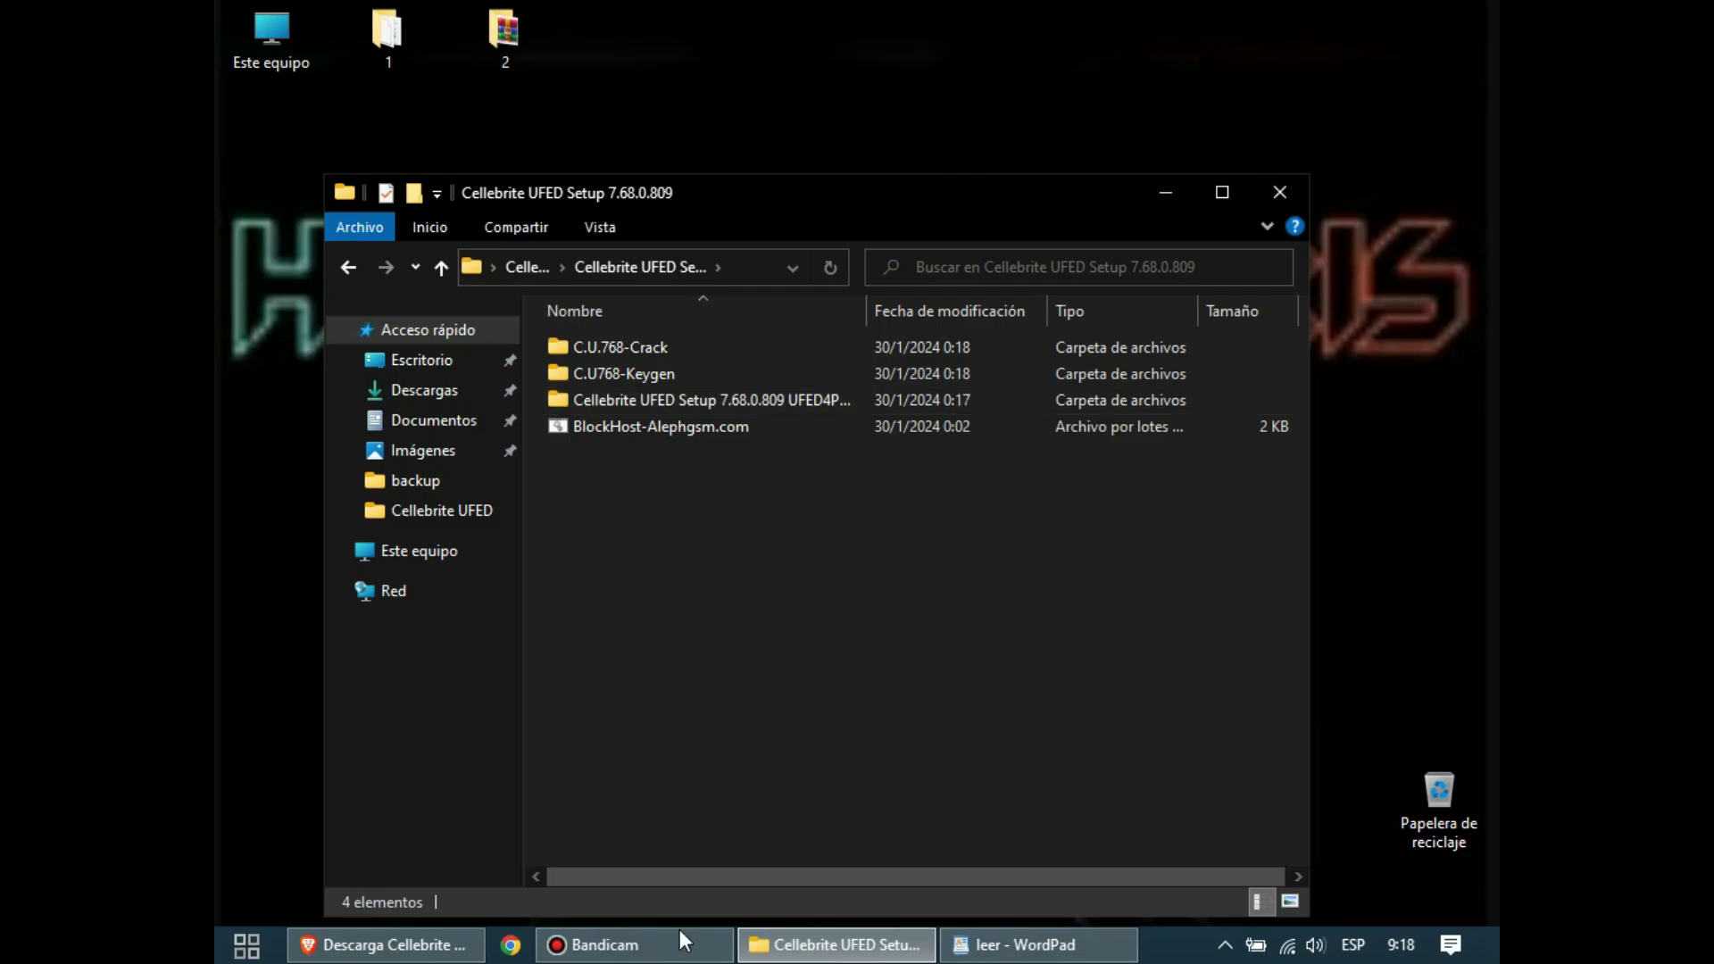
- Review the installation instructions in the leer document and minimize WordPad
left_click(973, 952)
scroll(845, 554, "up", 1)
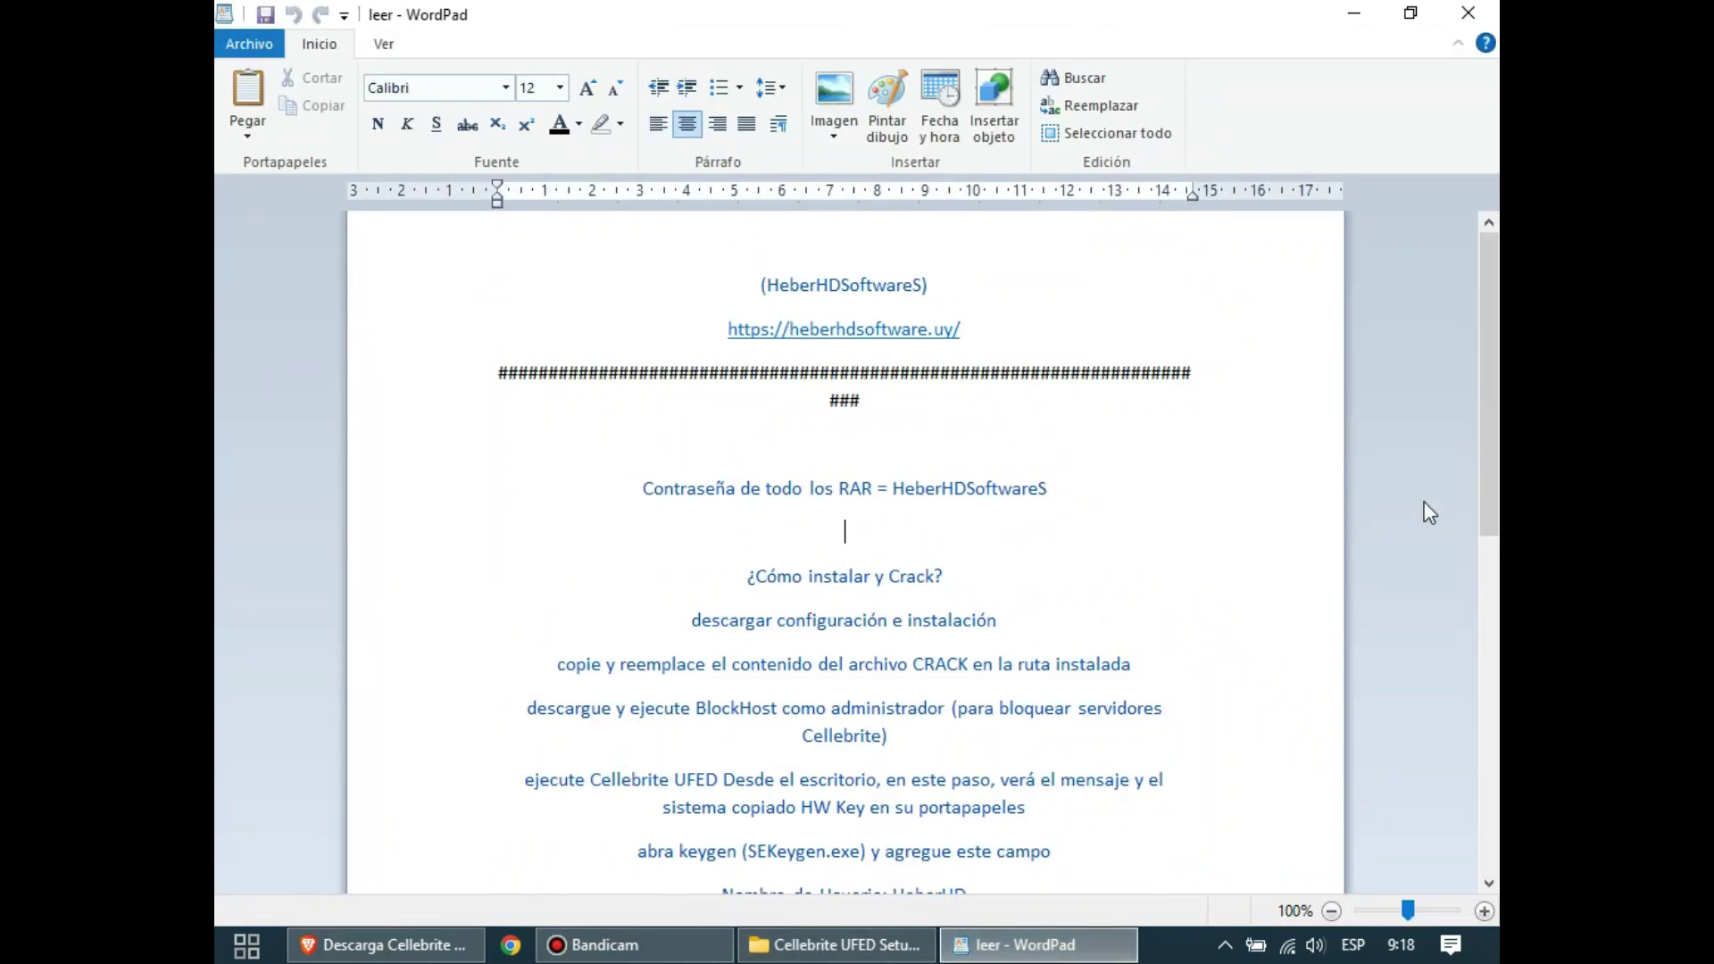
scroll(845, 554, "down", 2)
scroll(845, 412, "down", 1)
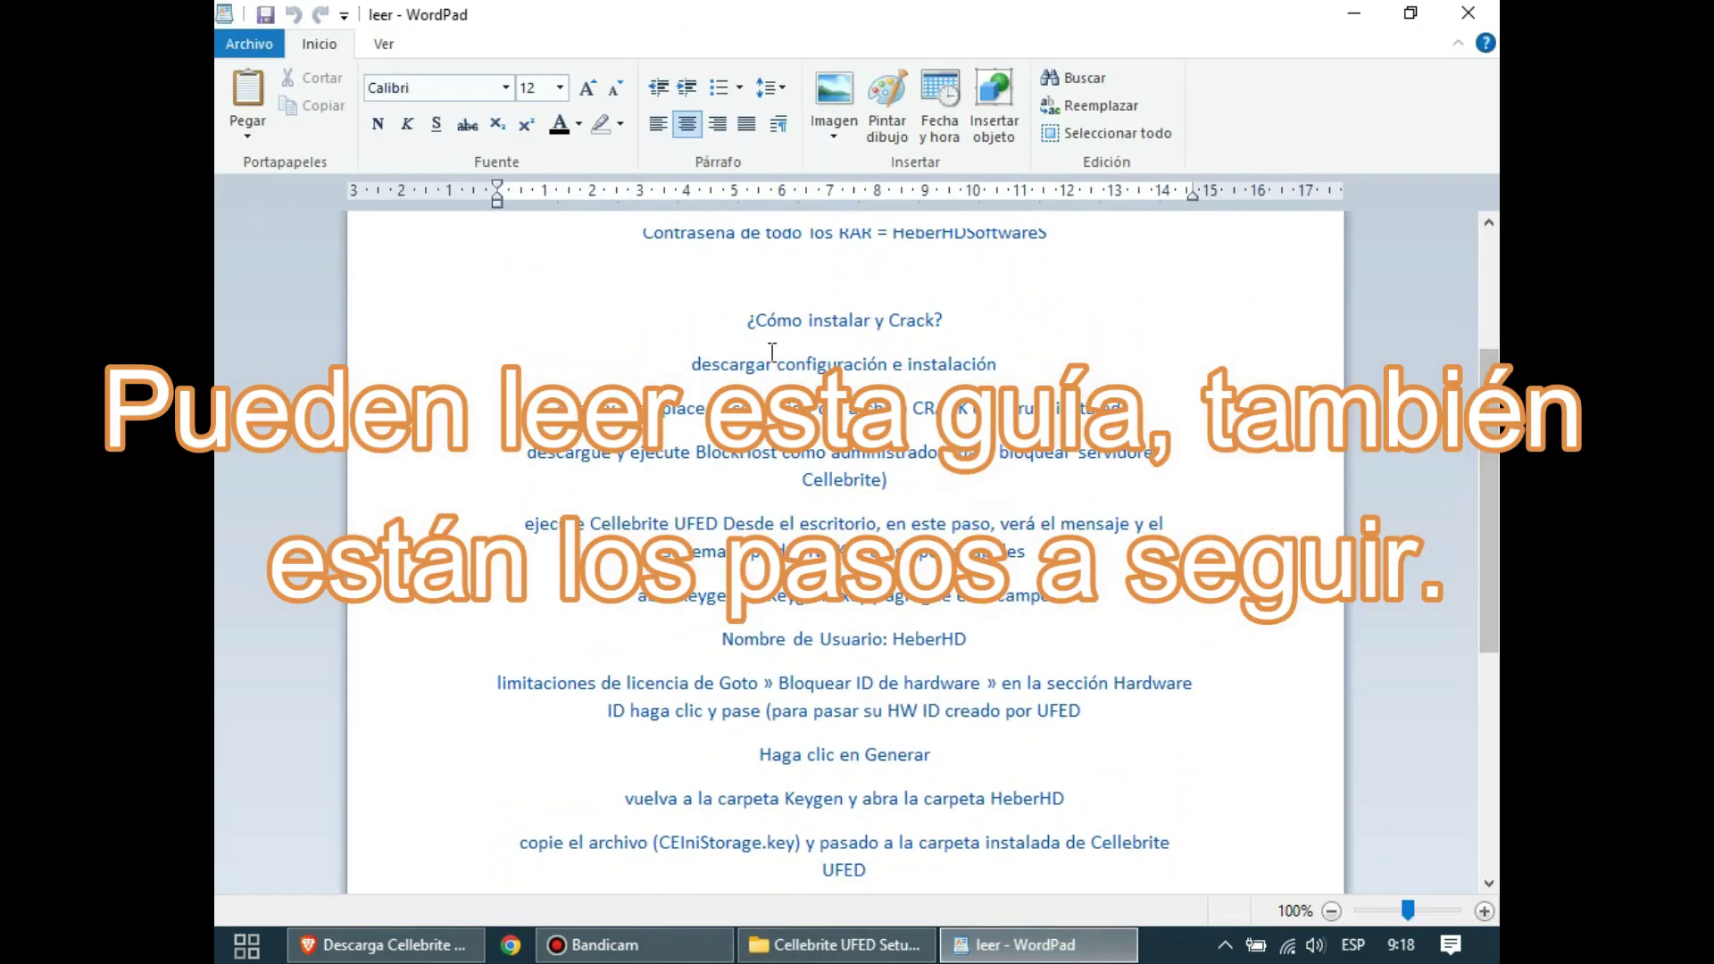
left_click_drag(714, 335, 1029, 902)
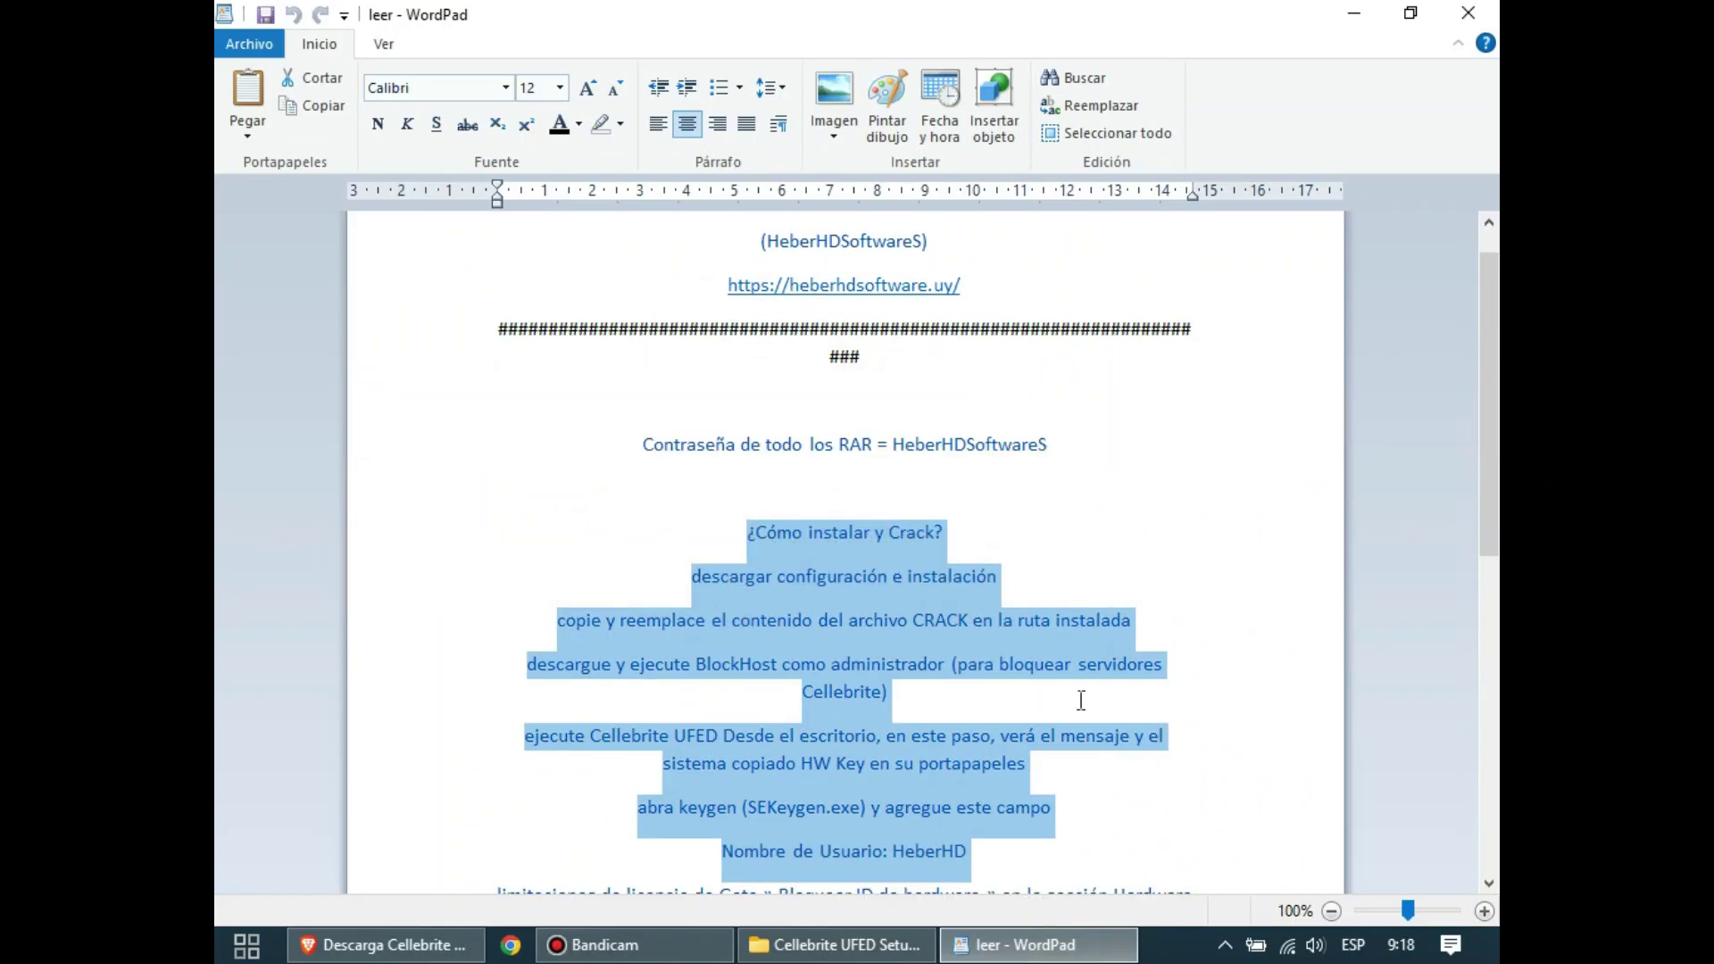
left_click(1356, 16)
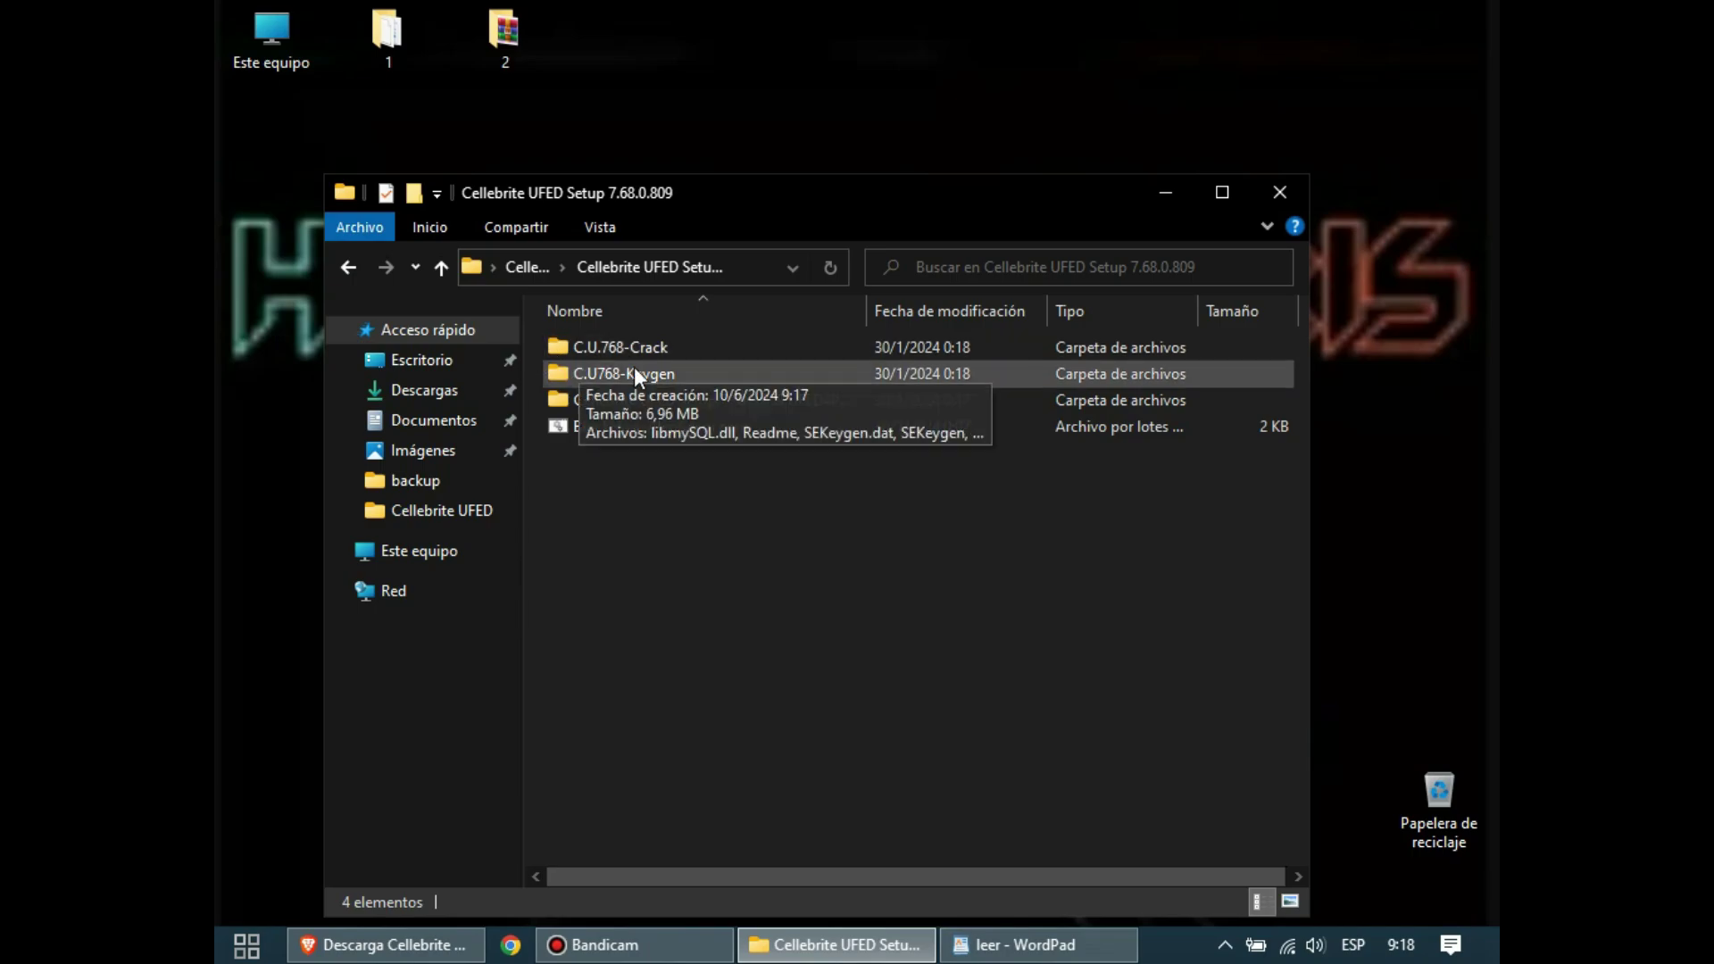
- Open the Cellebrite UFED Setup 7.68.0.809 UFED4PC (Fat) folder and run the setup application as administrator
double_click(618, 401)
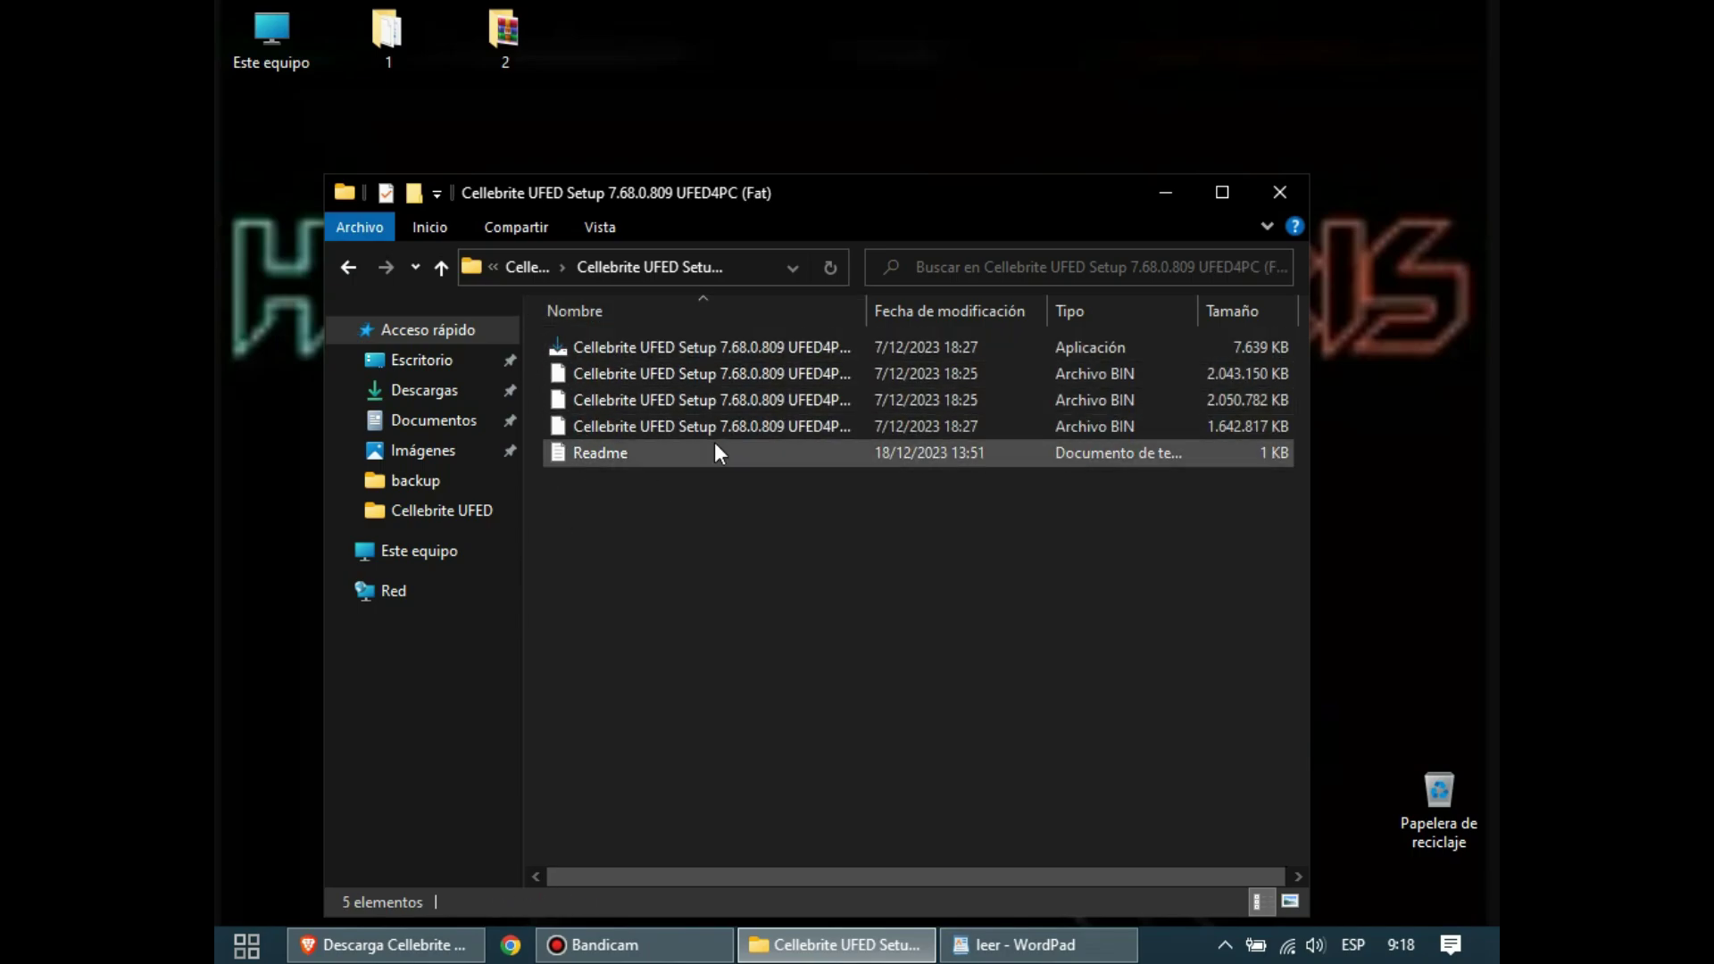
right_click(681, 345)
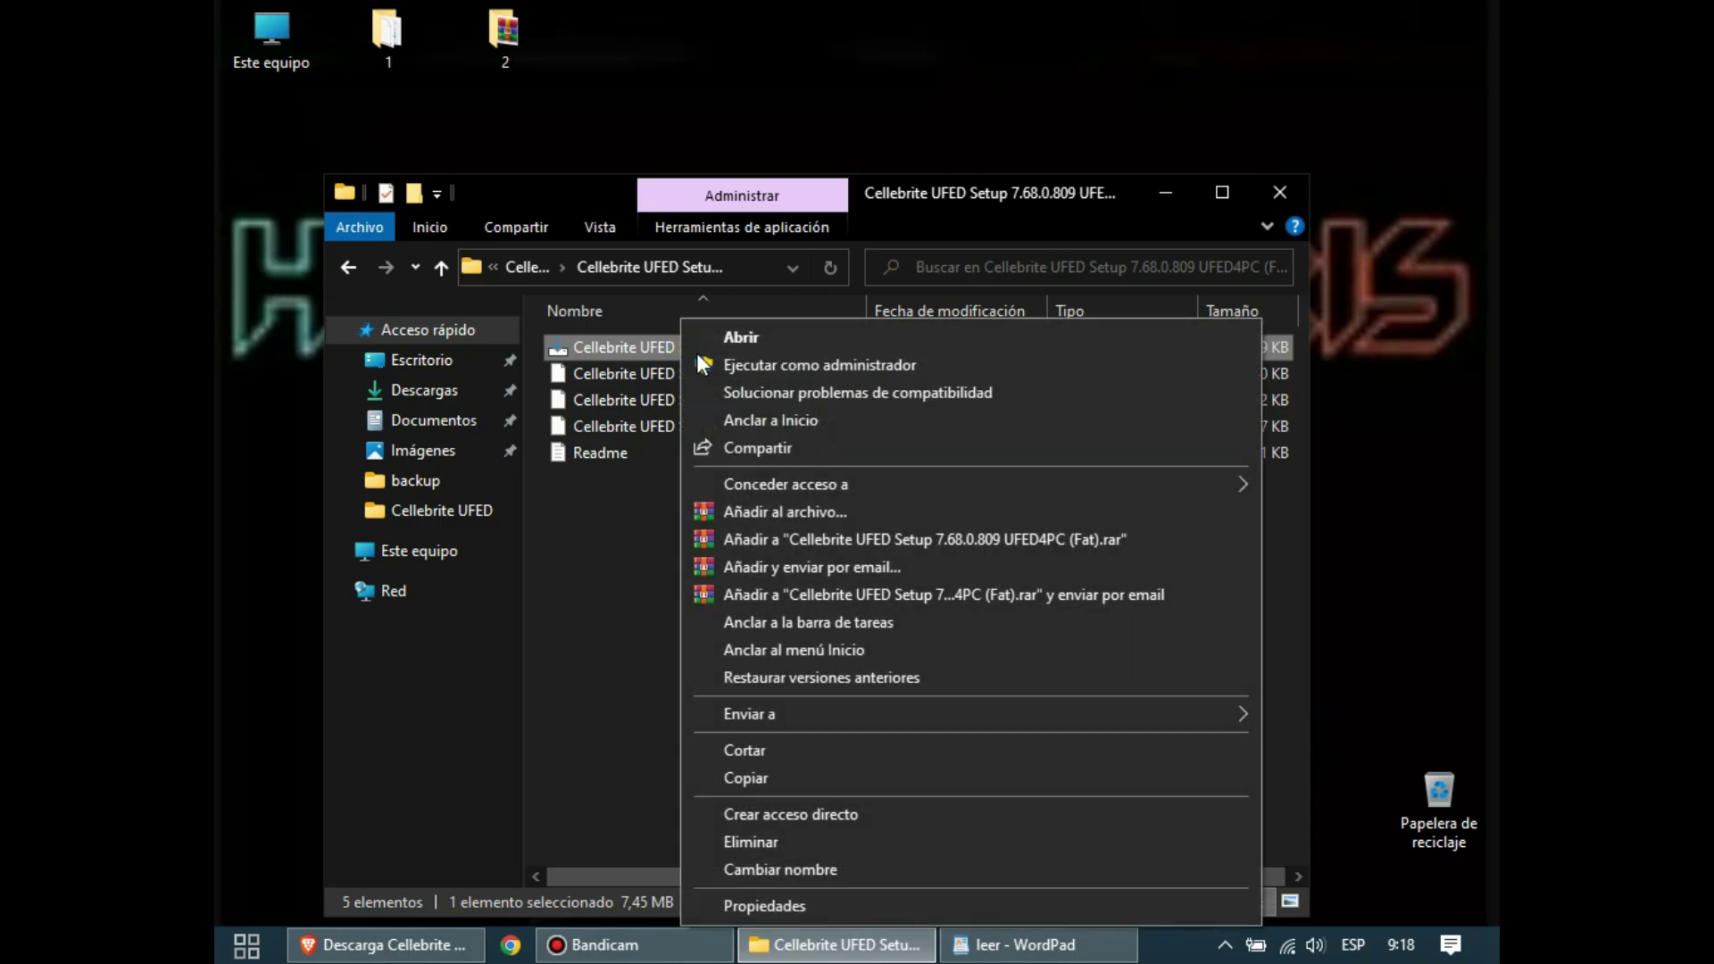
left_click(769, 367)
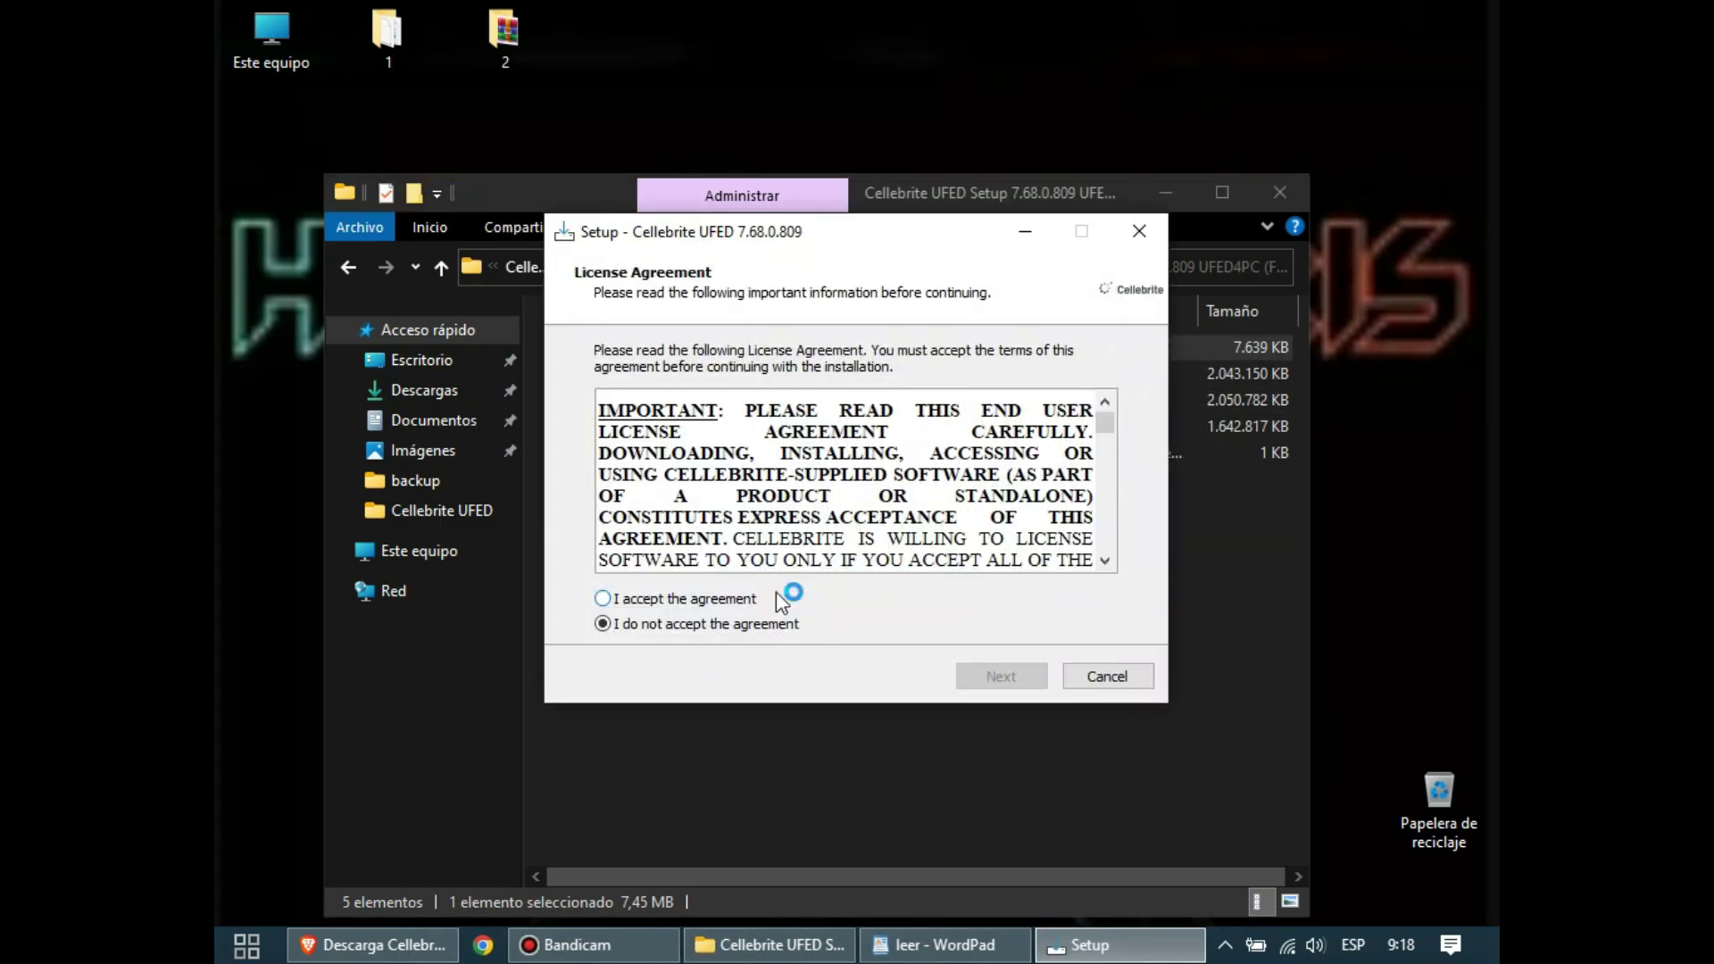
- Accept the license agreement, install Cellebrite UFED with a desktop icon, and finish setup with the computer restart postponed
left_click(695, 601)
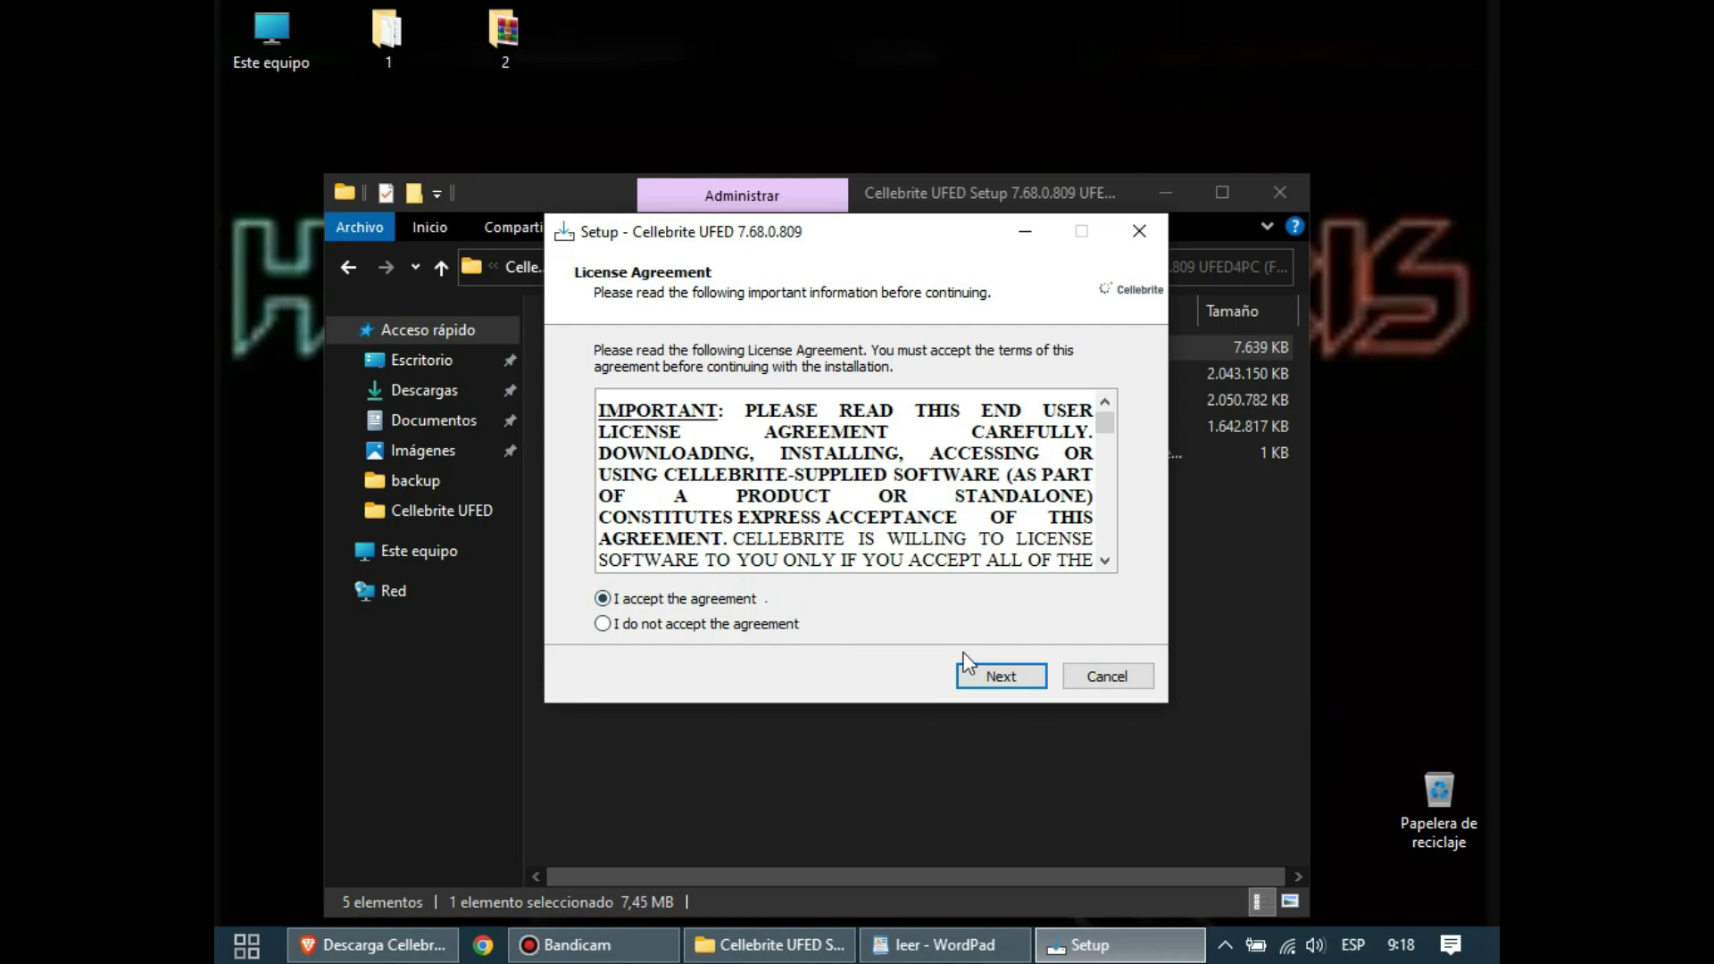
left_click(1005, 676)
left_click(1010, 676)
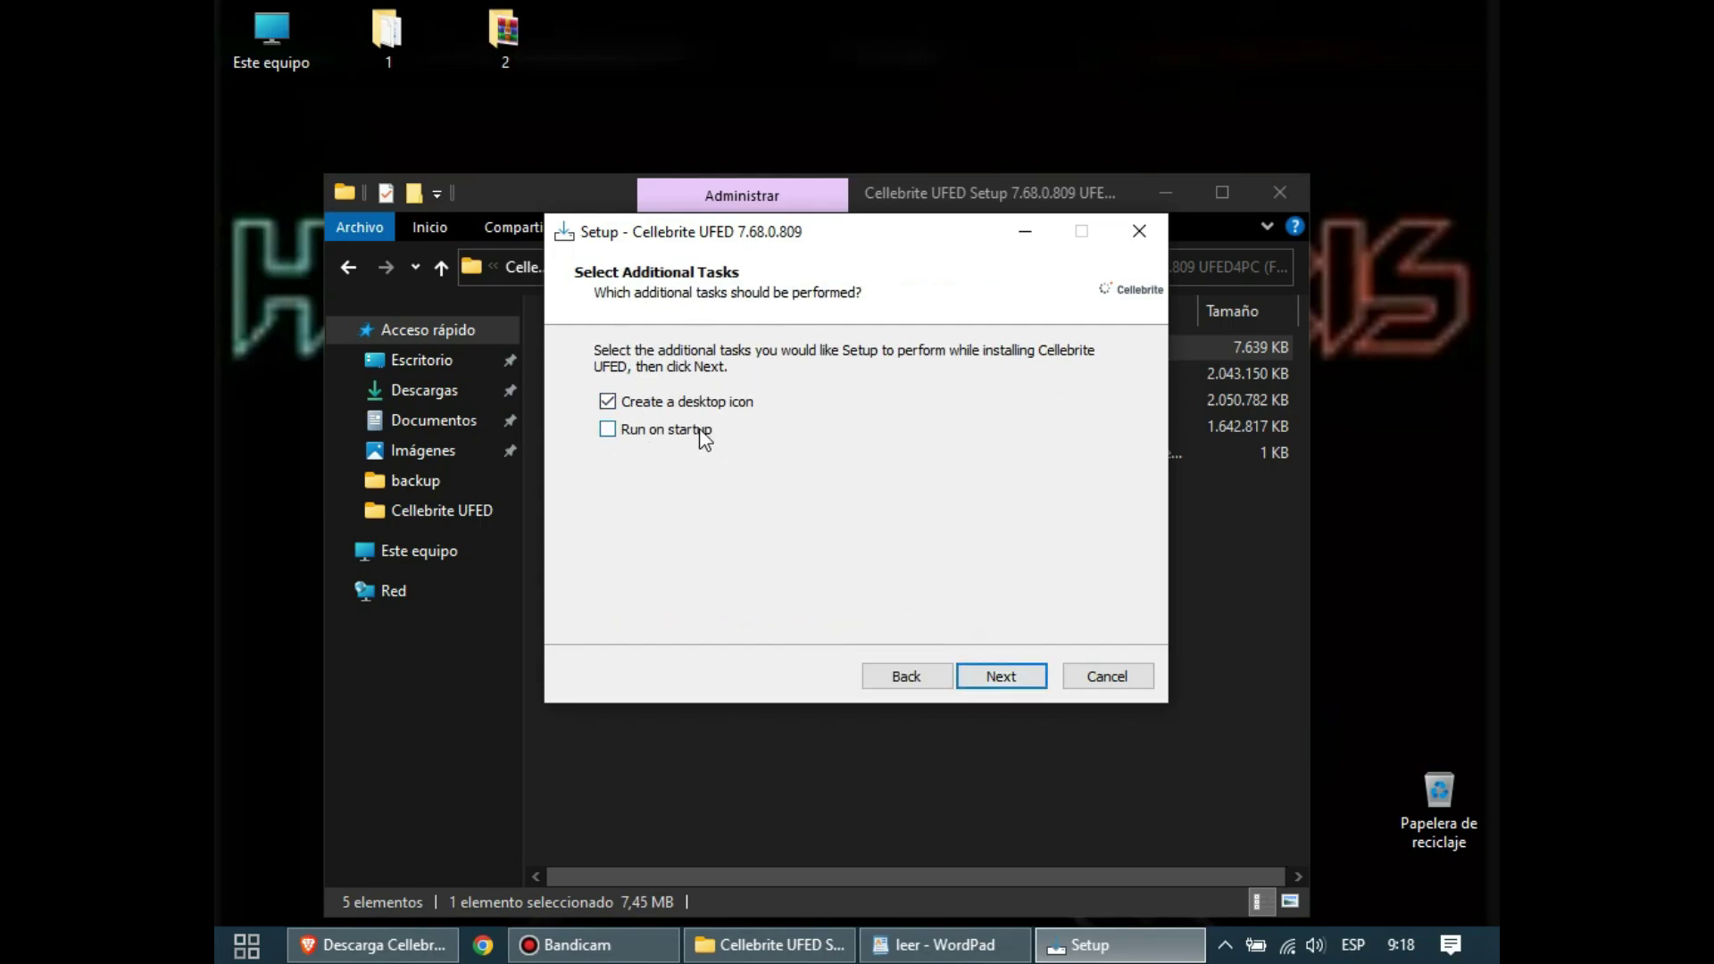
left_click(991, 674)
left_click(996, 679)
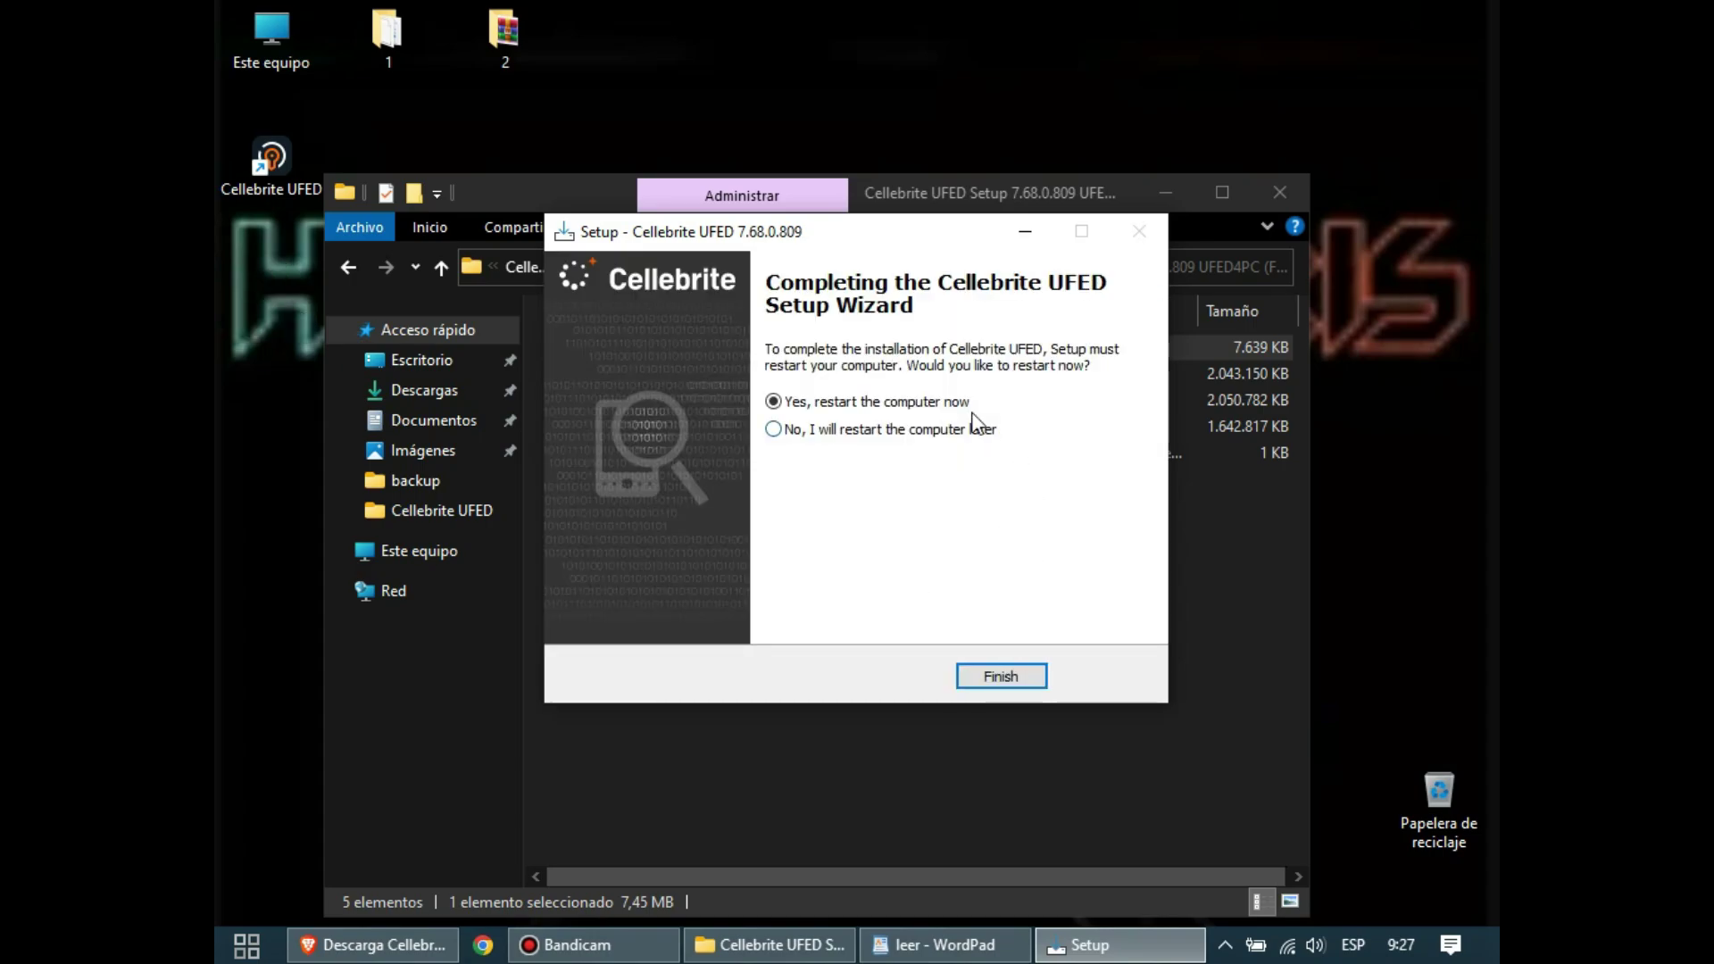
left_click(774, 430)
left_click(993, 679)
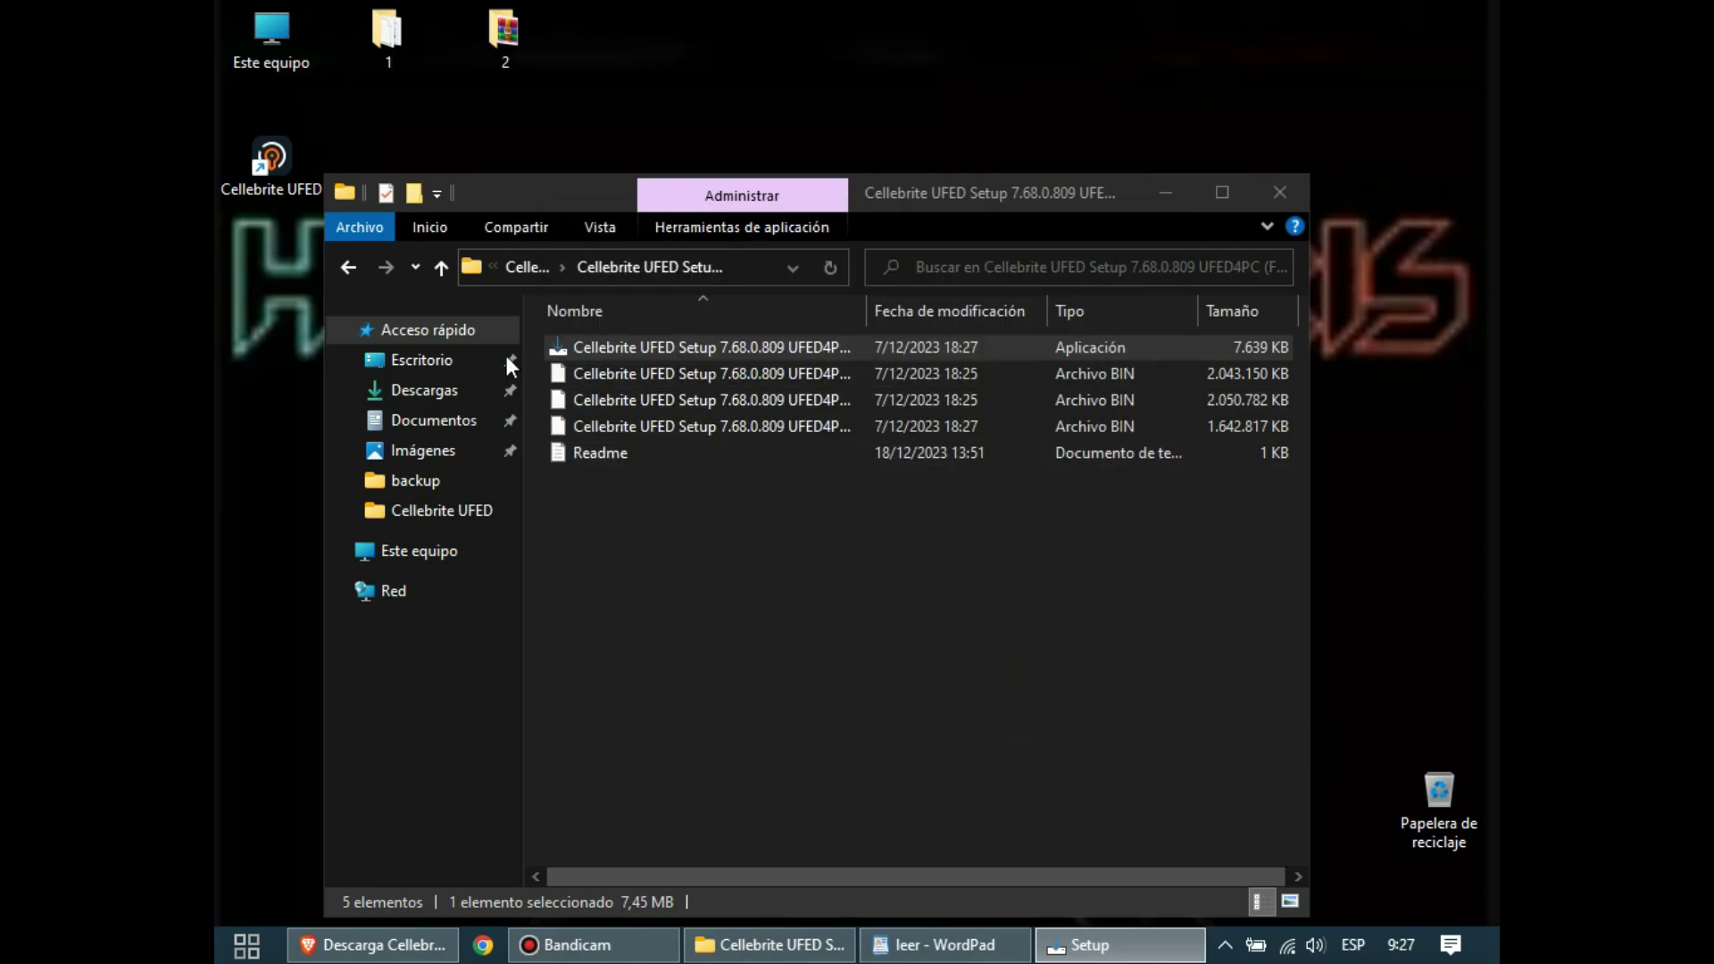
- Copy all files from the C.U.768-Crack folder and close the folder window
left_click(349, 275)
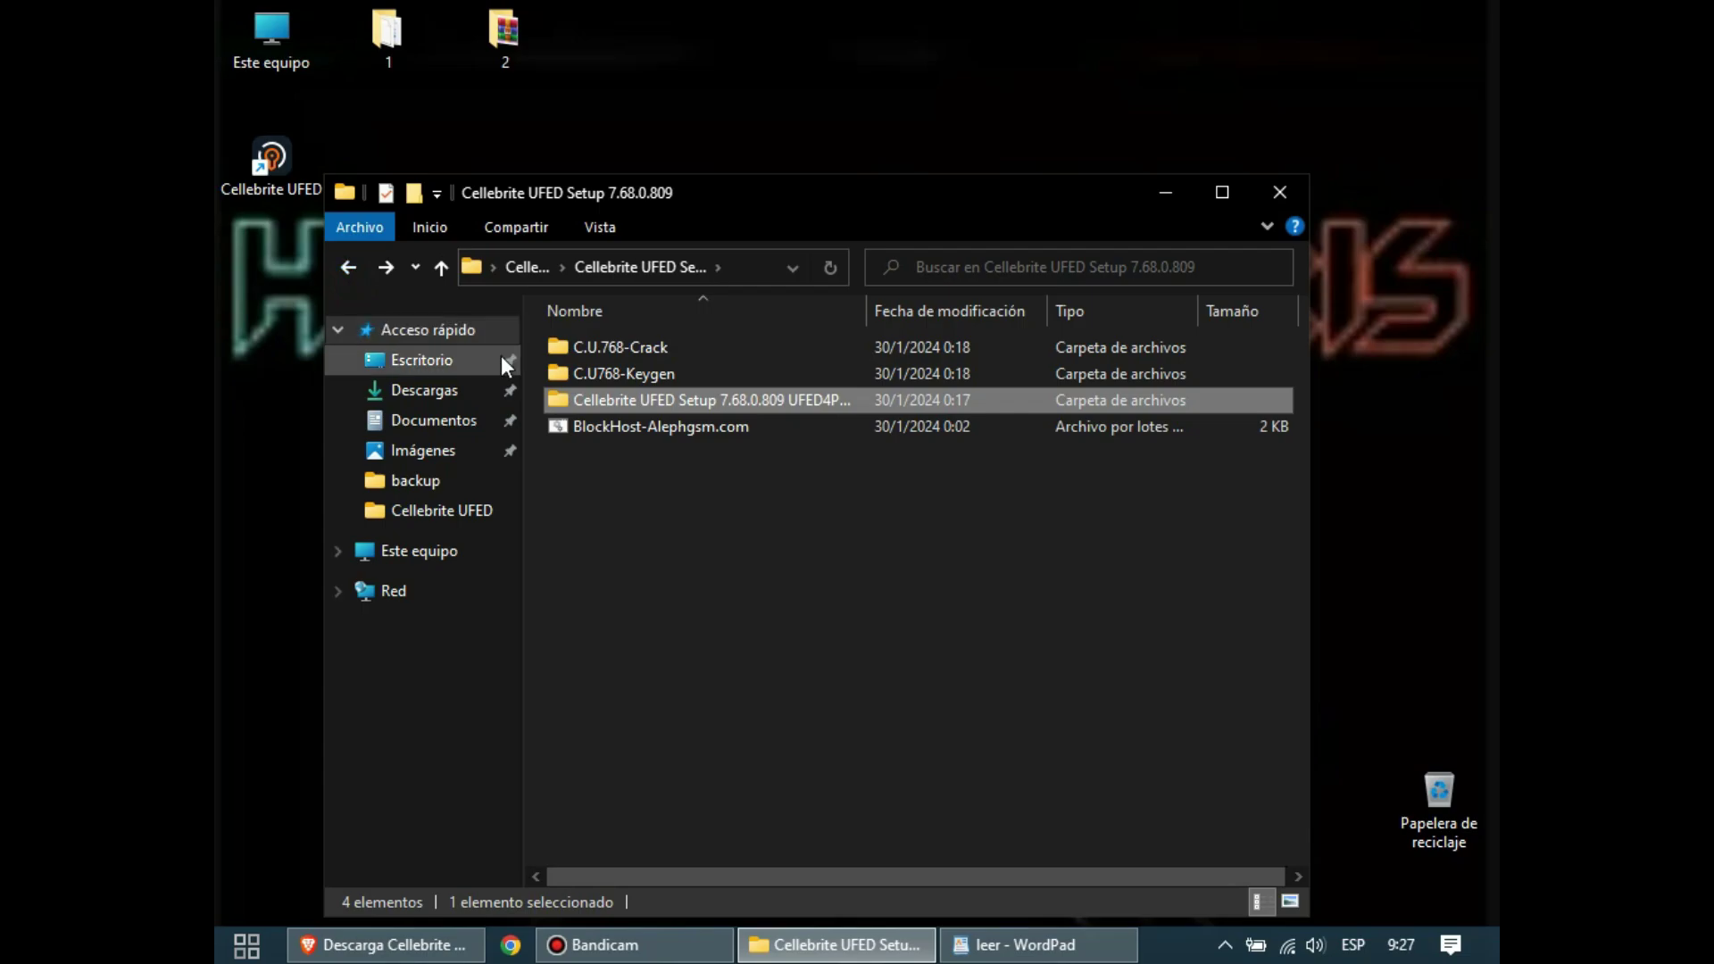
double_click(634, 346)
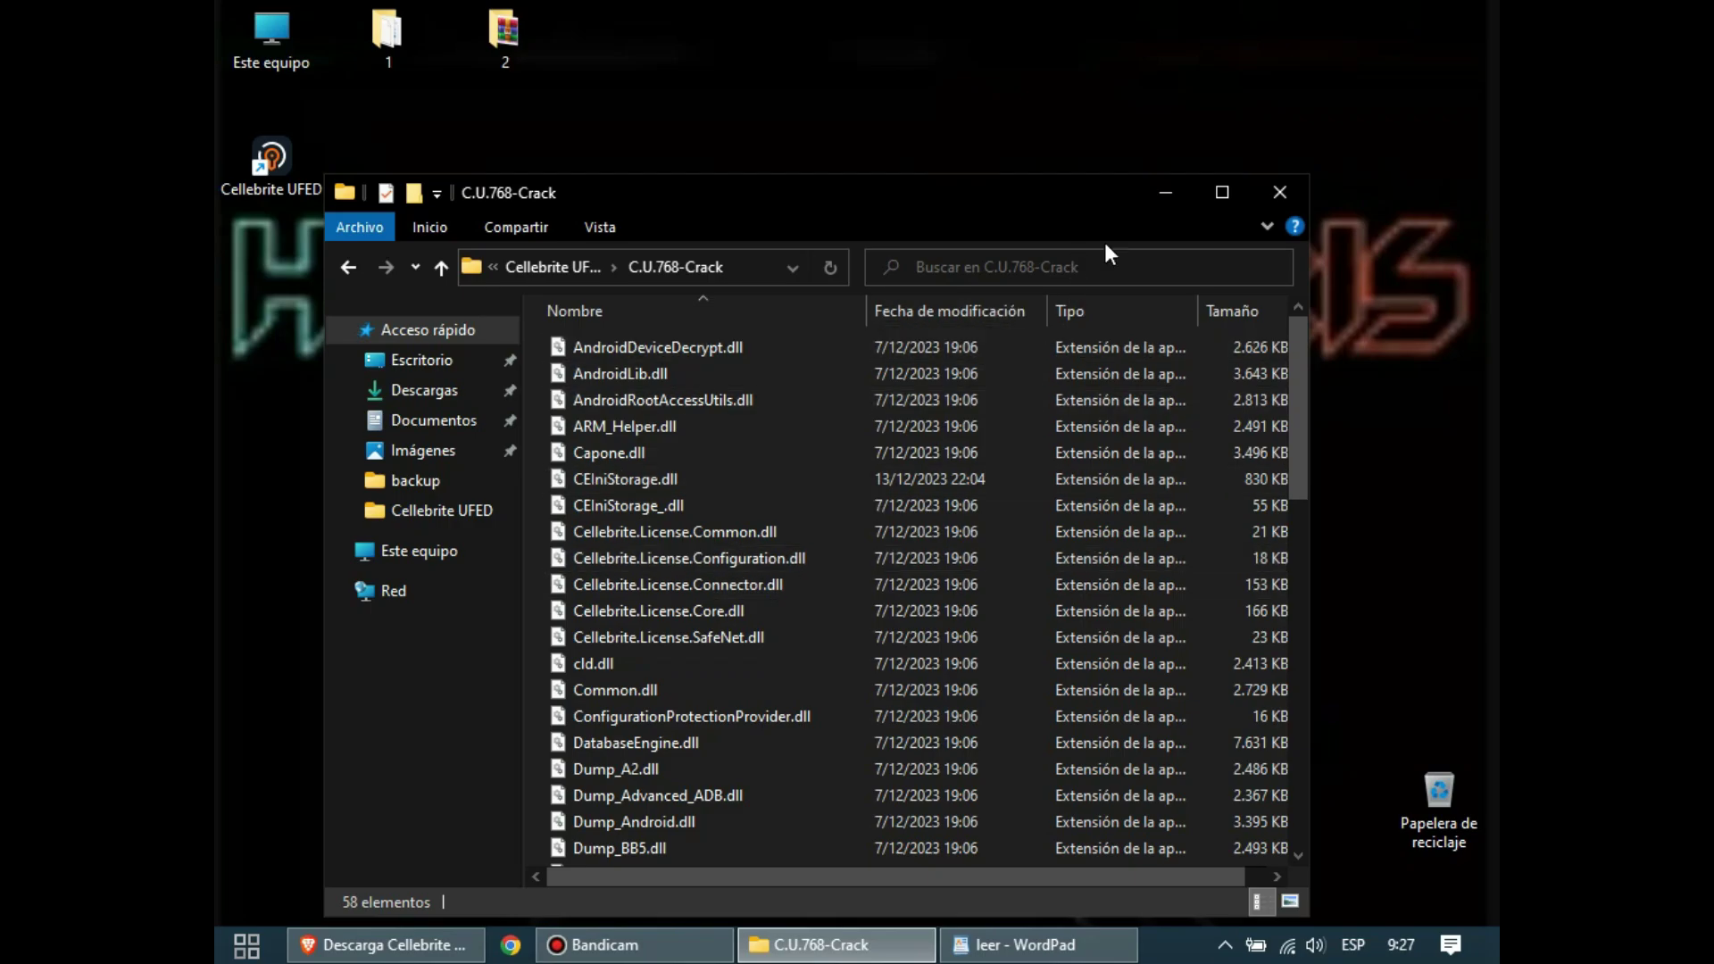
left_click(1228, 203)
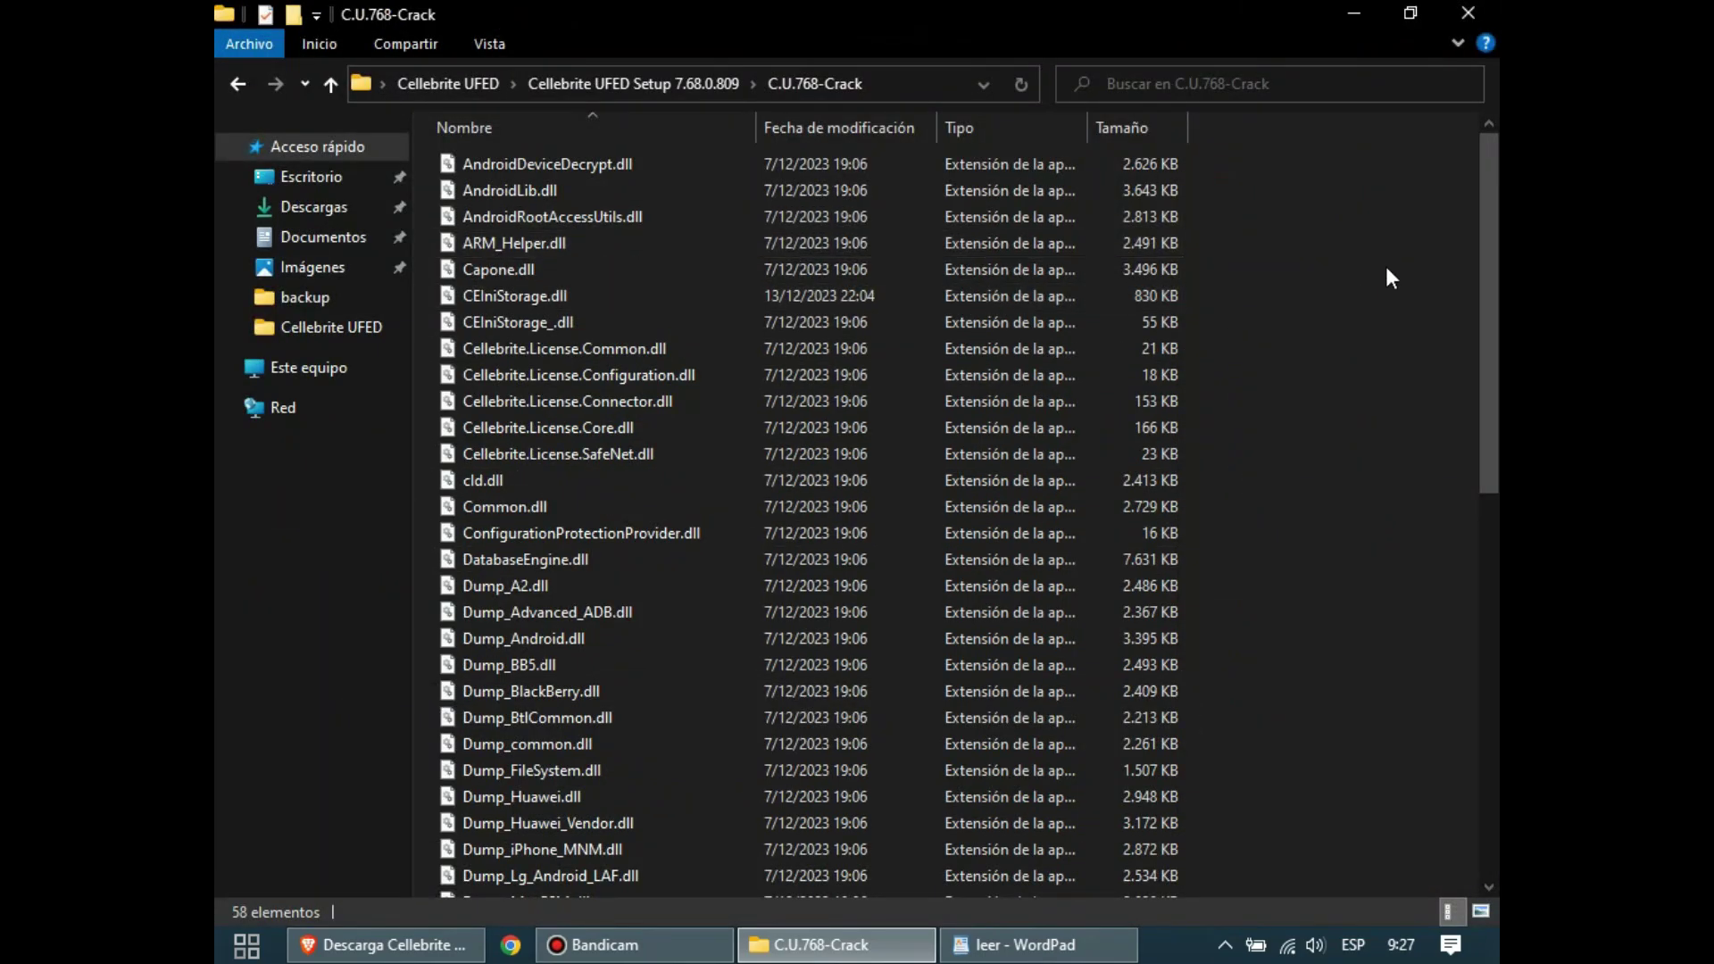
mouse_move(1488, 248)
left_mouse_down()
mouse_move(1469, 607)
mouse_move(1468, 250)
left_mouse_up()
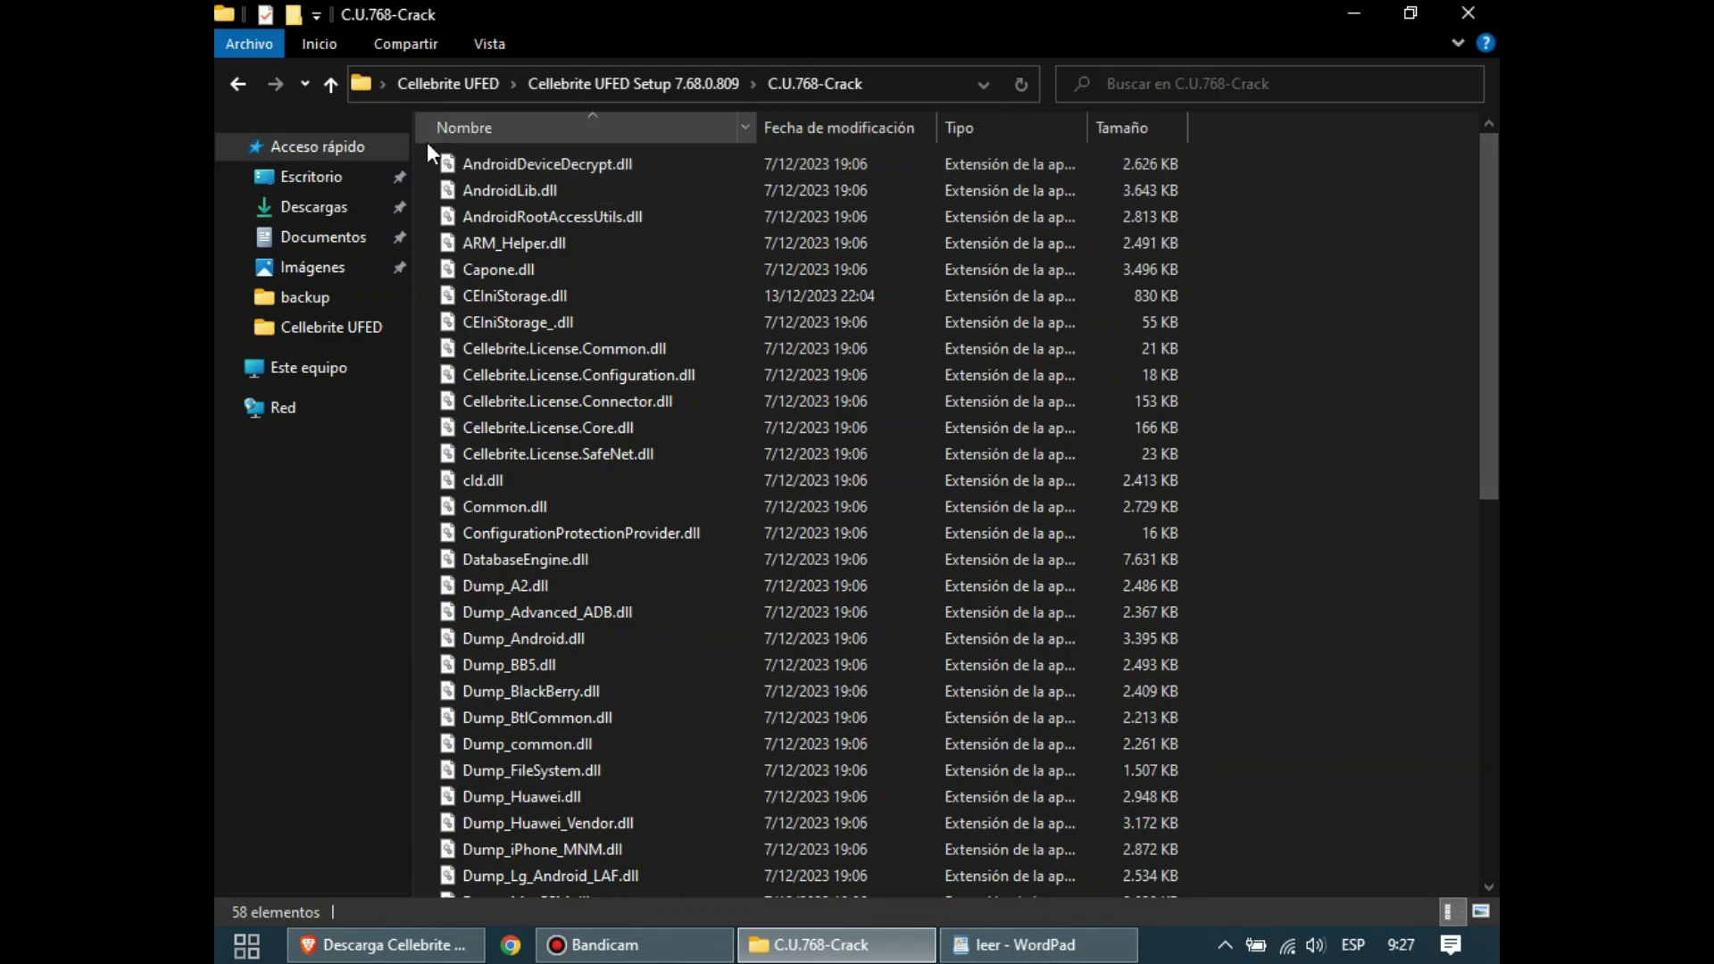
left_click_drag(427, 157, 779, 897)
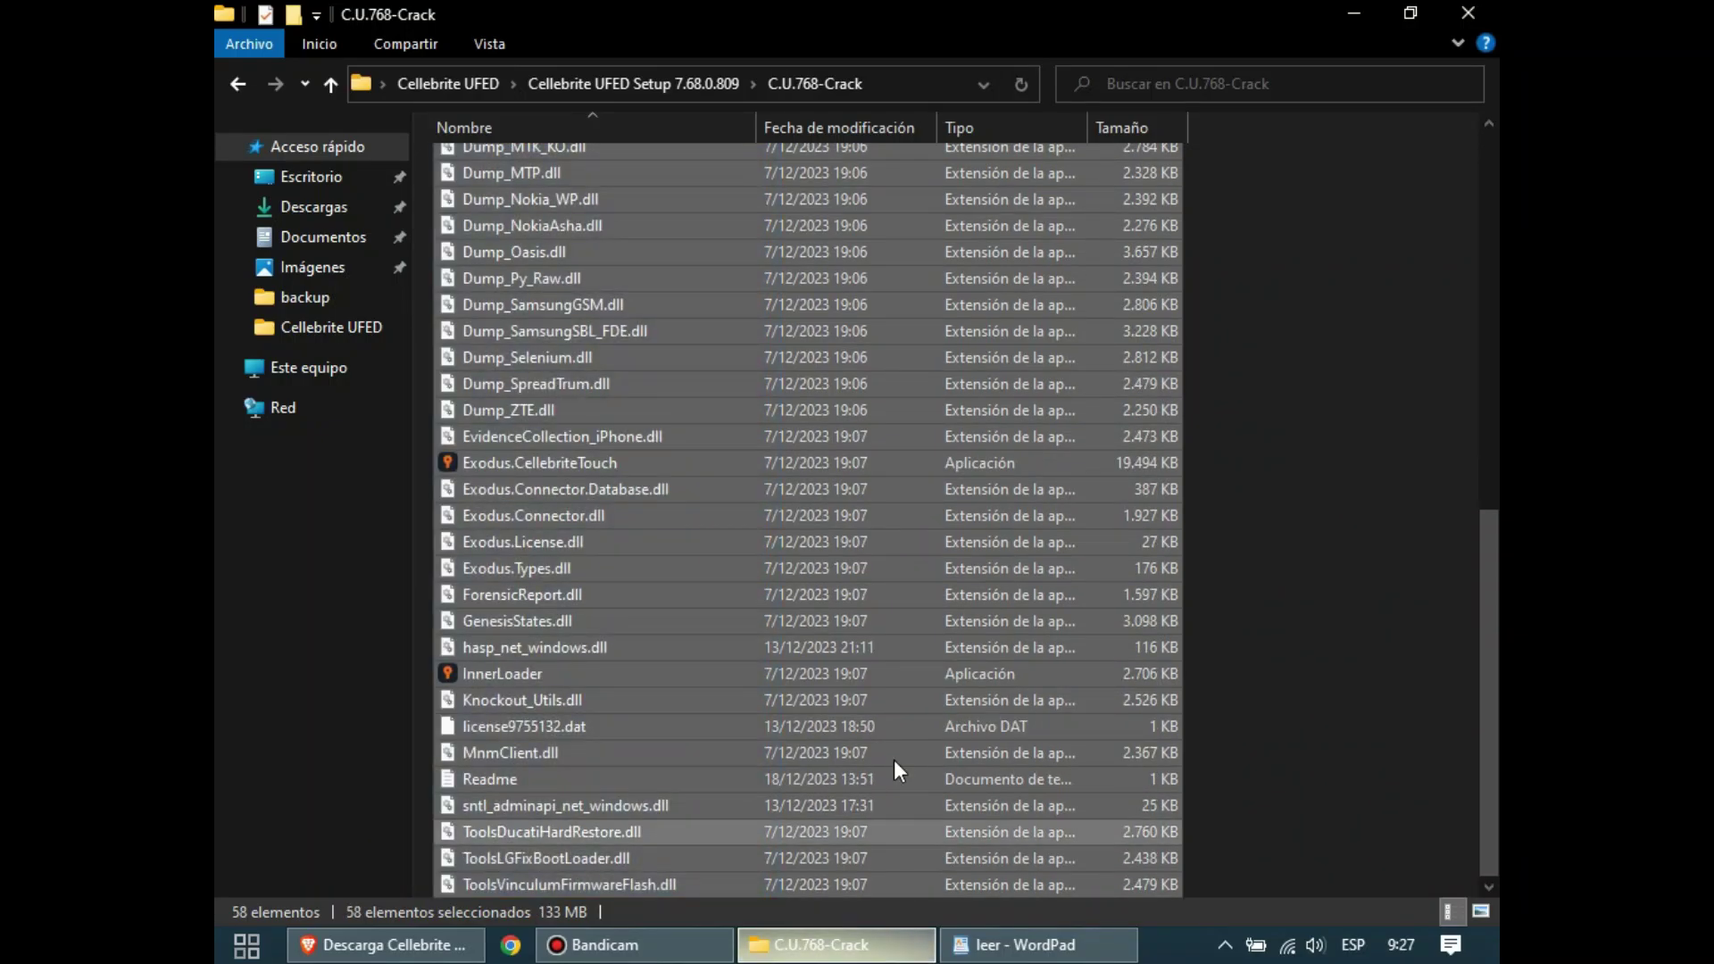
right_click(848, 784)
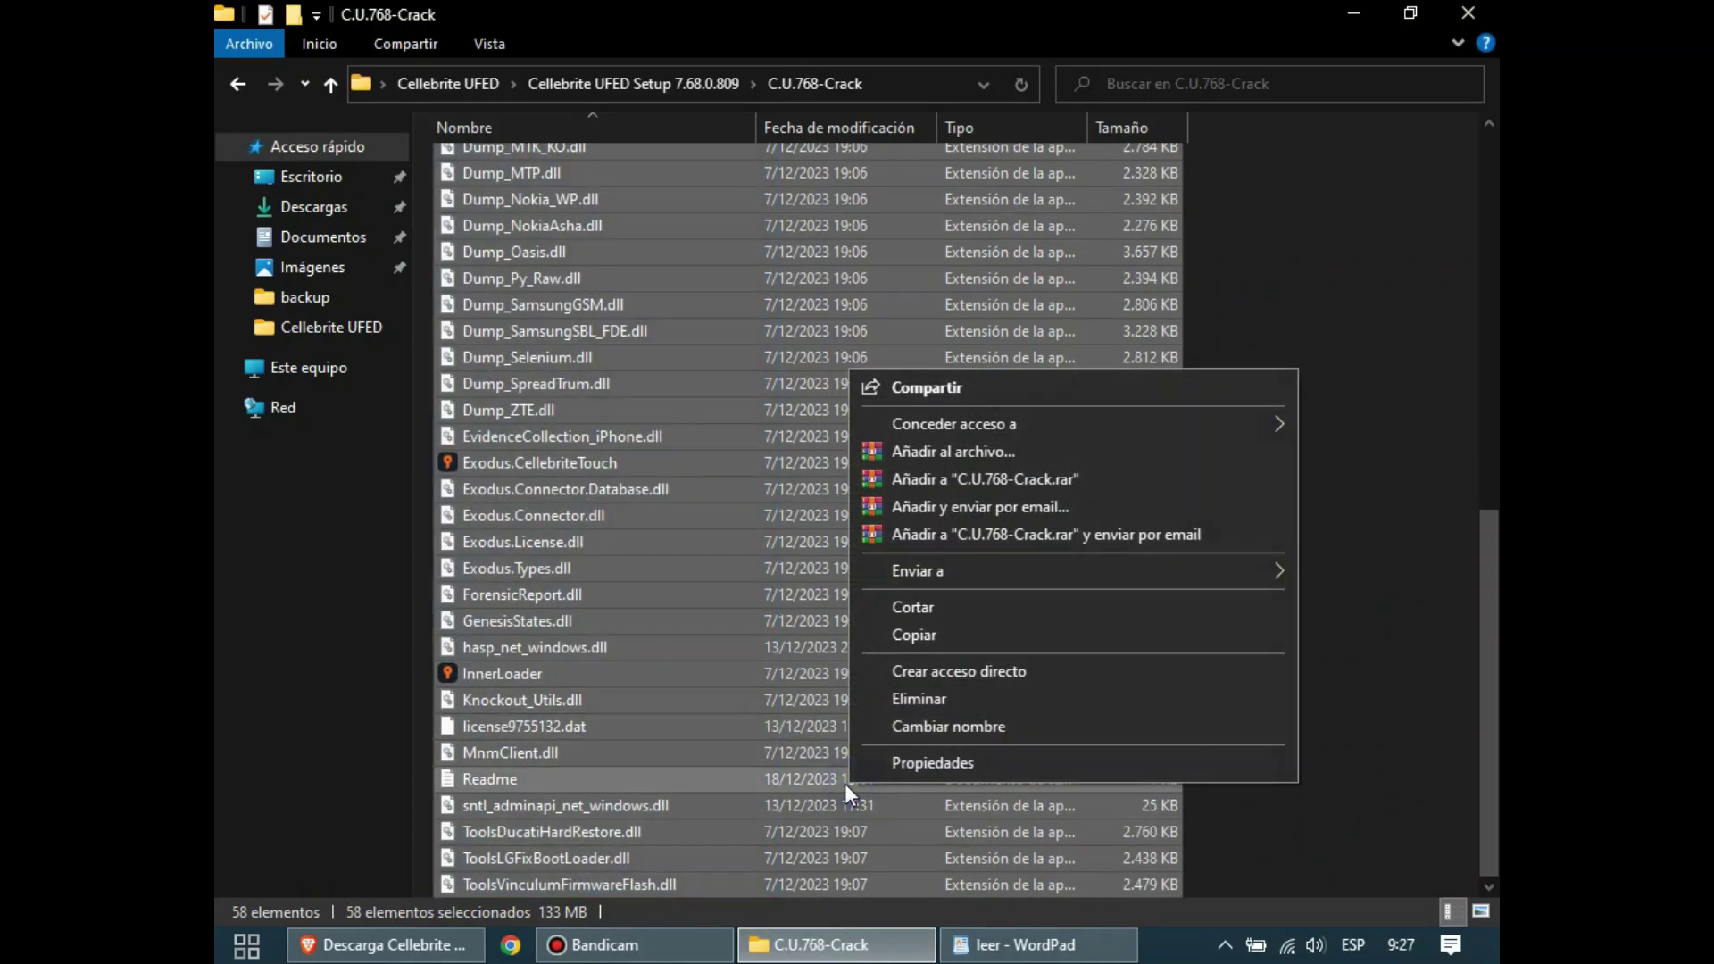
left_click(918, 637)
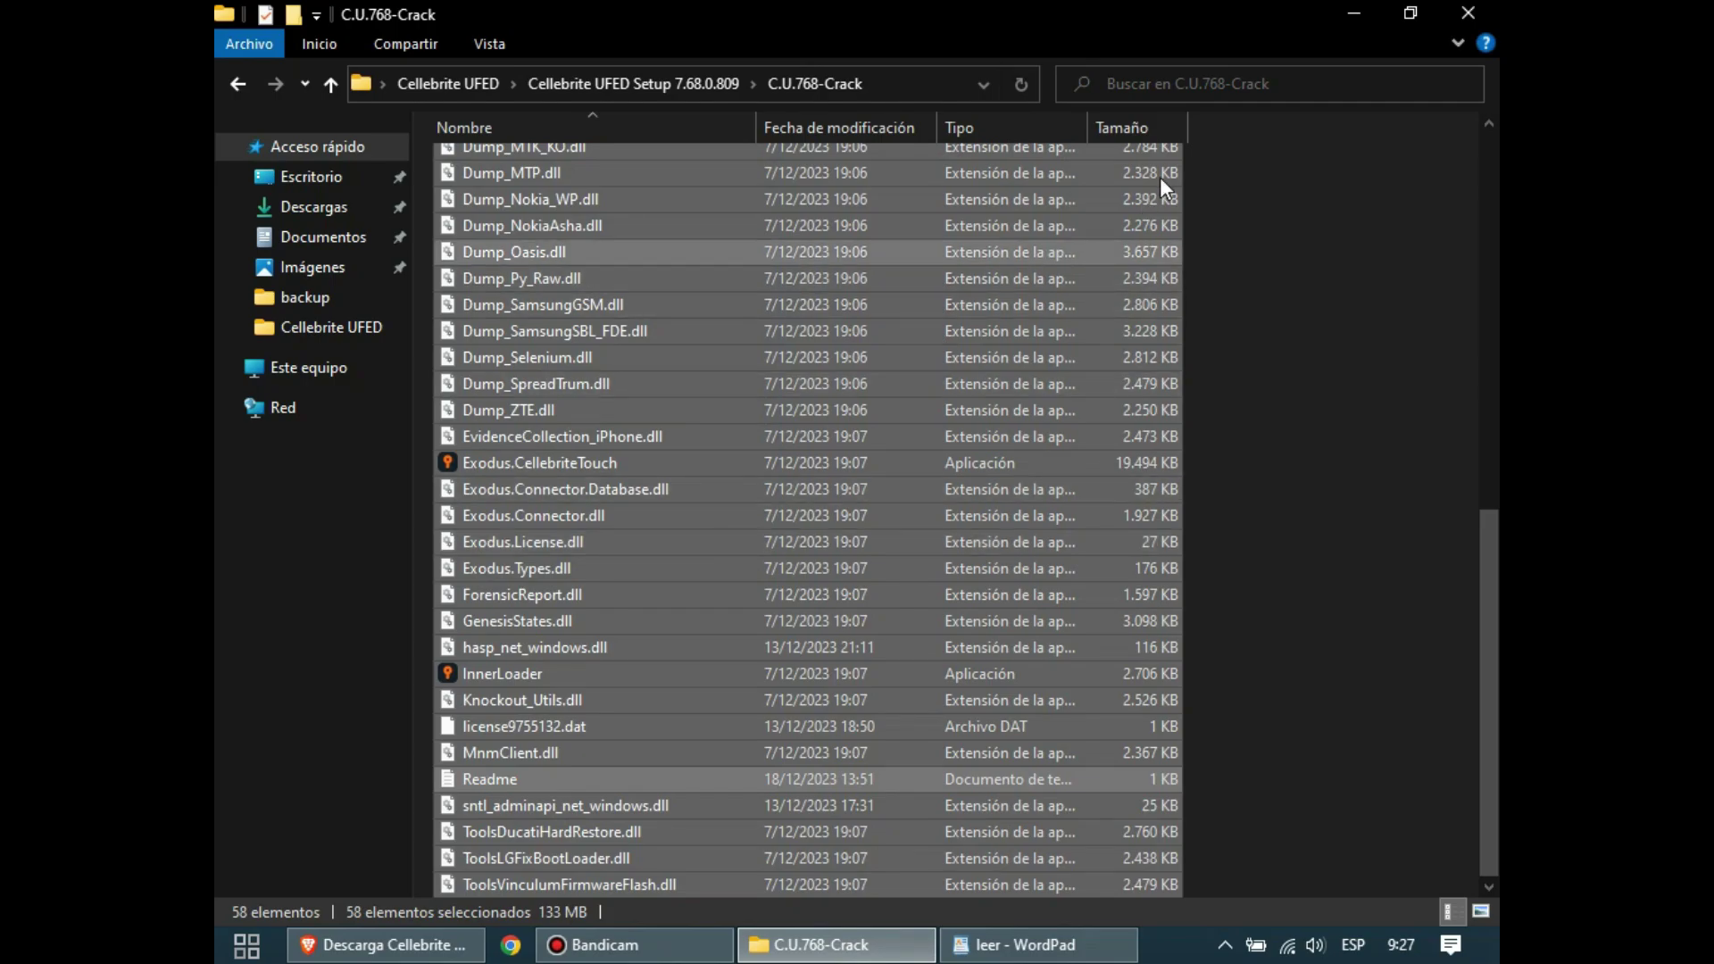
left_click(1469, 15)
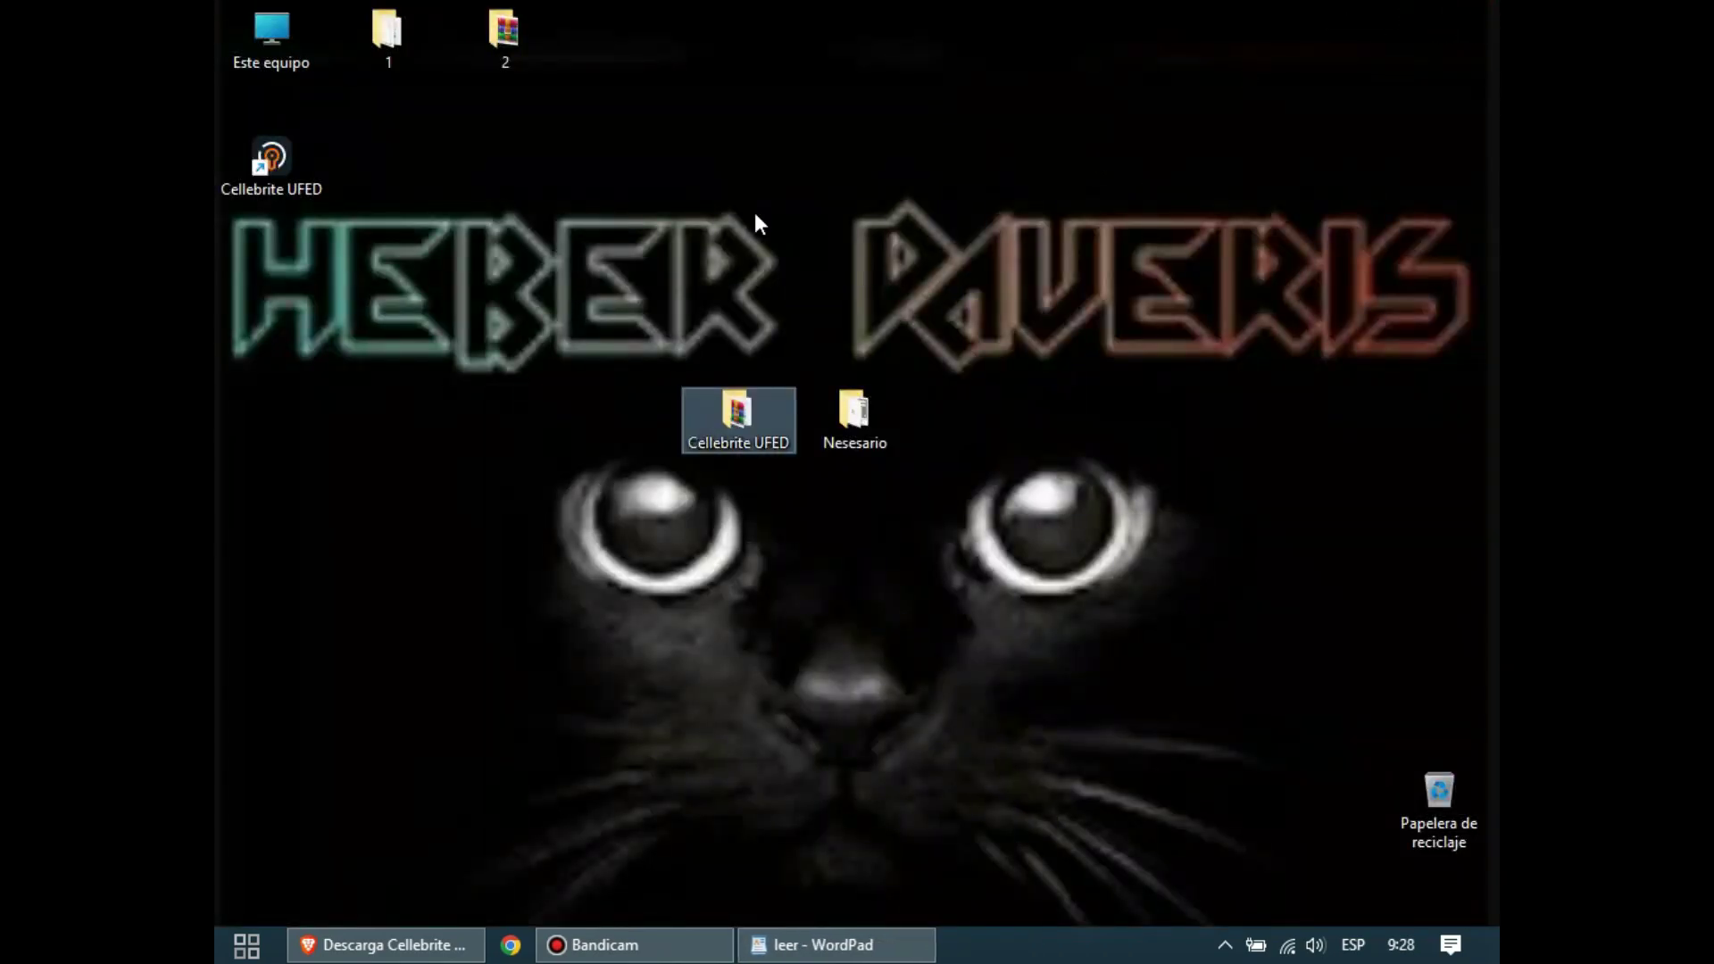
- Paste the copied files into the Cellebrite UFED shortcut's target folder, replacing existing files with administrator permission for all items, and minimize the window
right_click(275, 169)
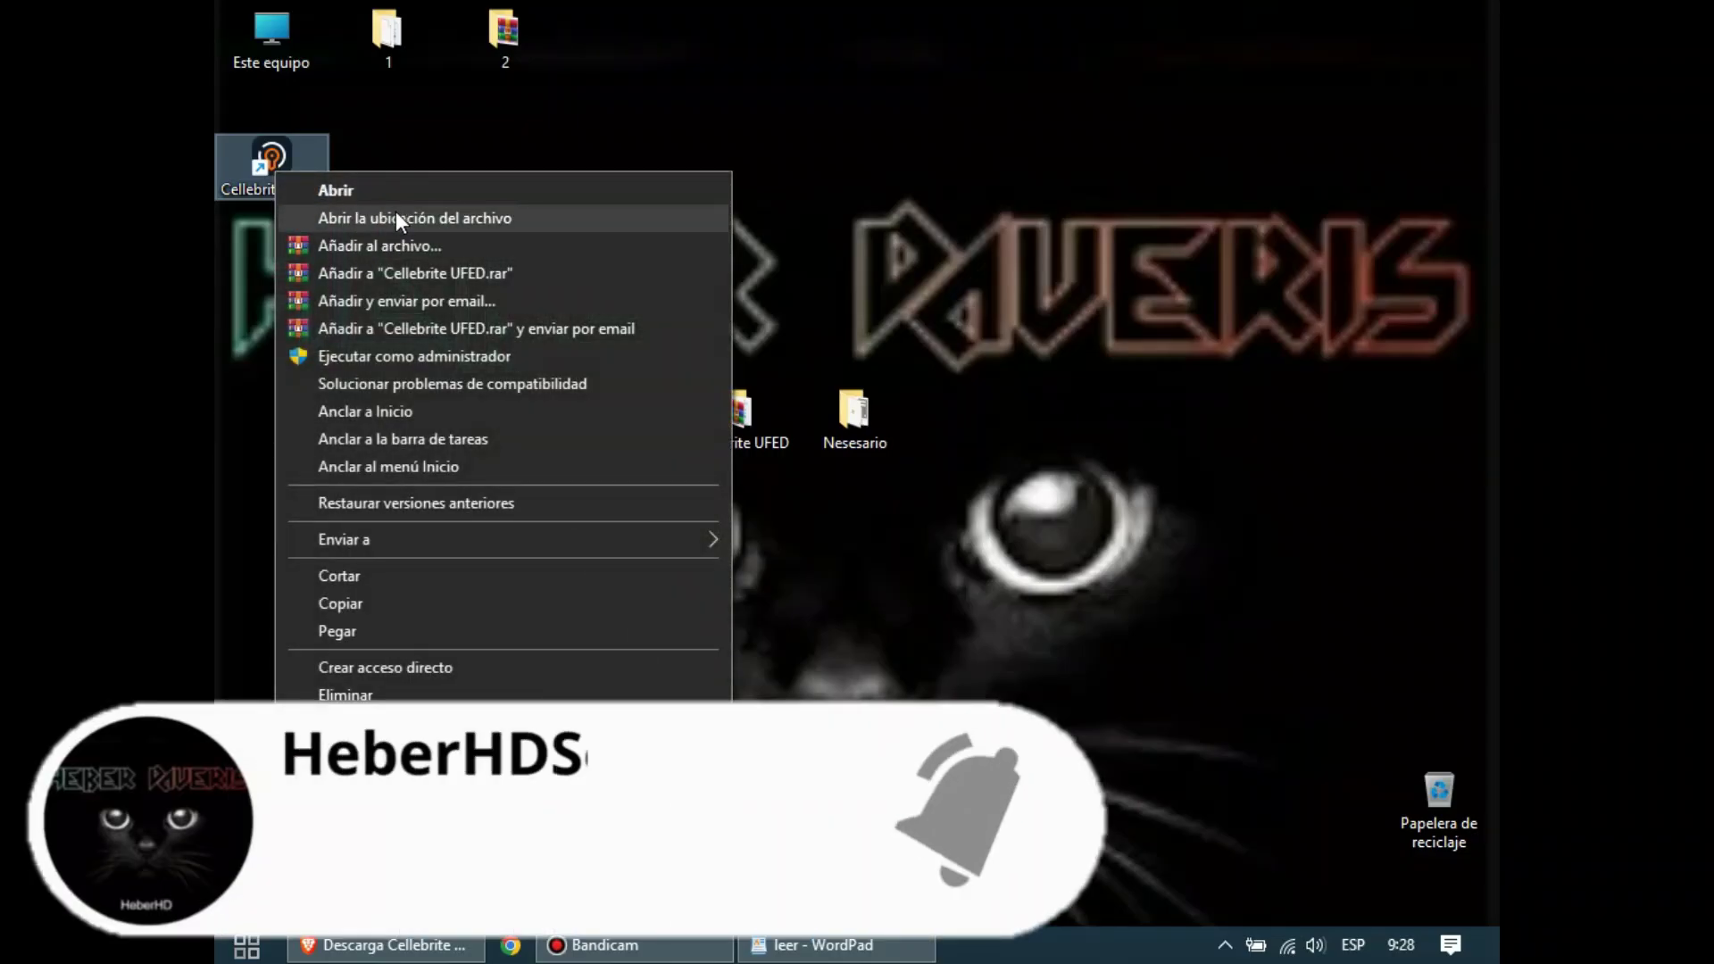
left_click(397, 219)
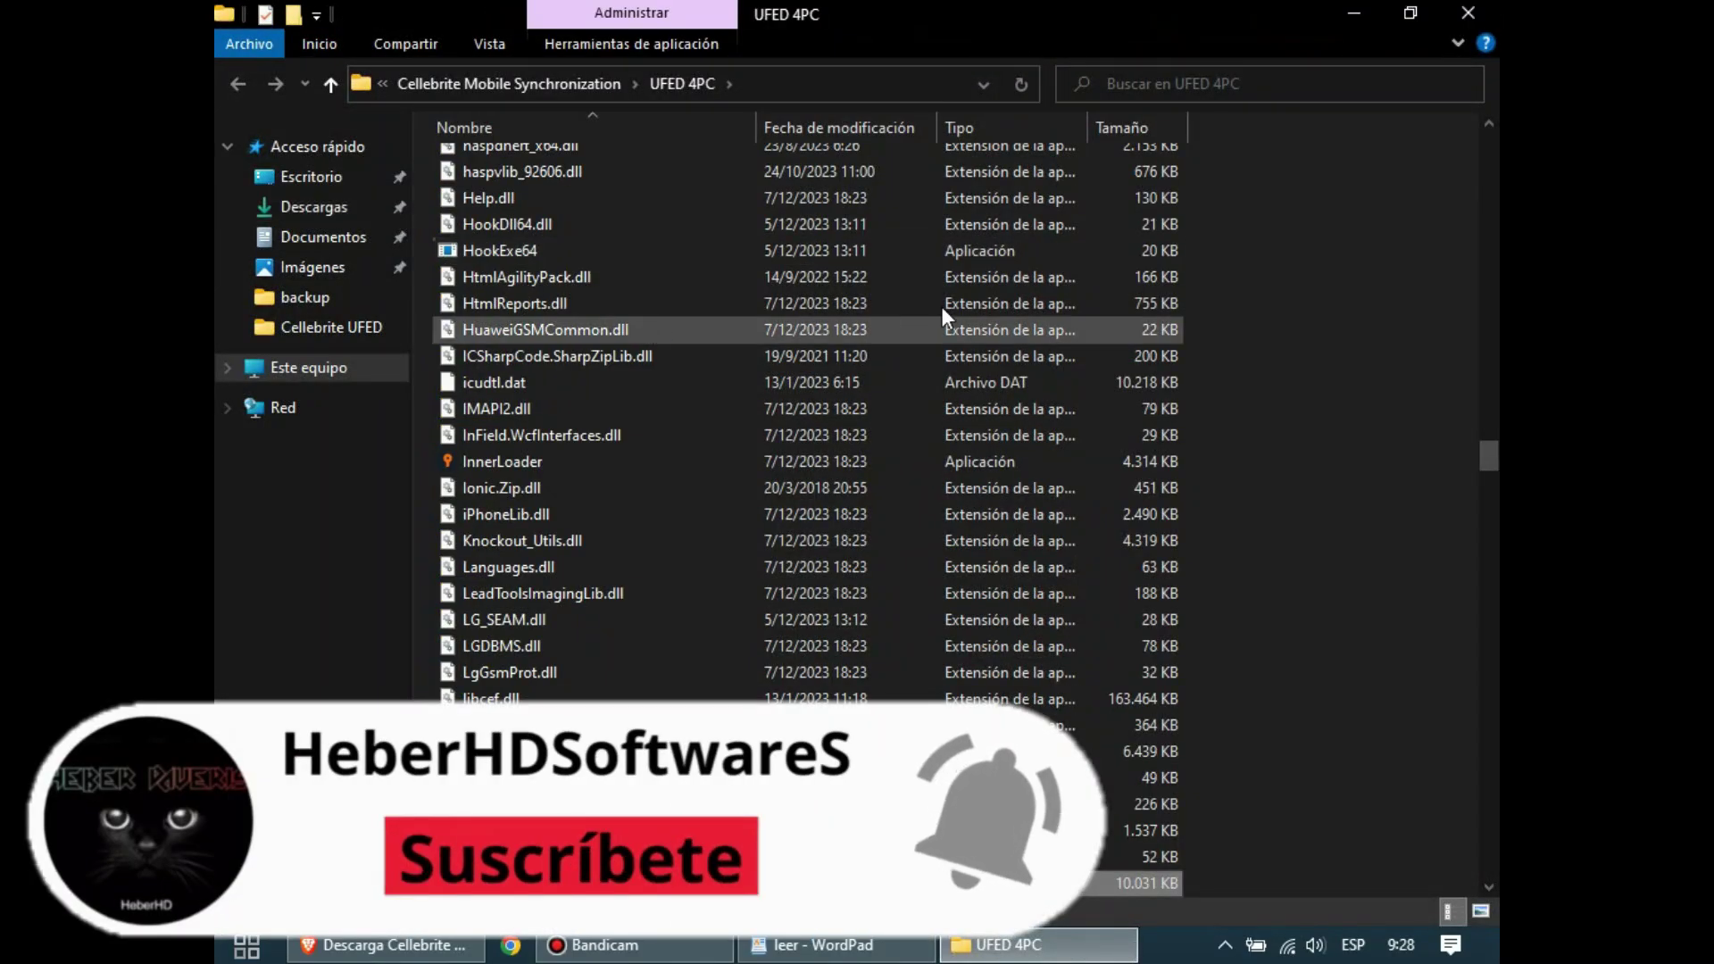
right_click(1298, 261)
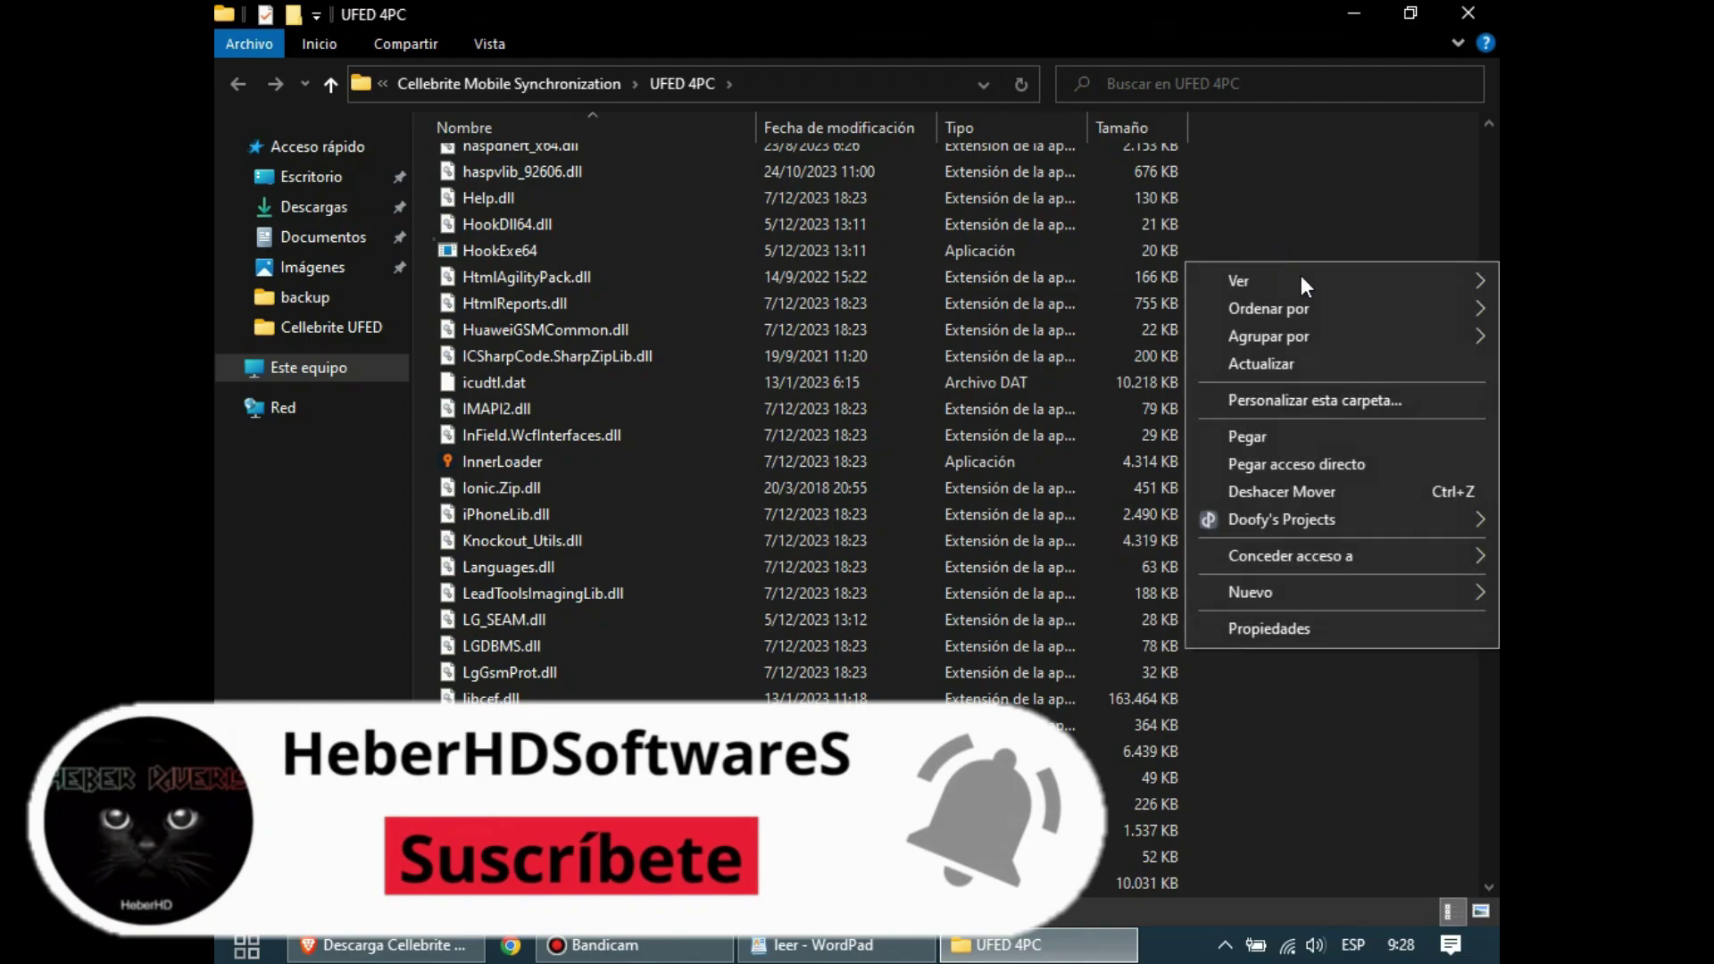
right_click(1375, 222)
left_click(1310, 395)
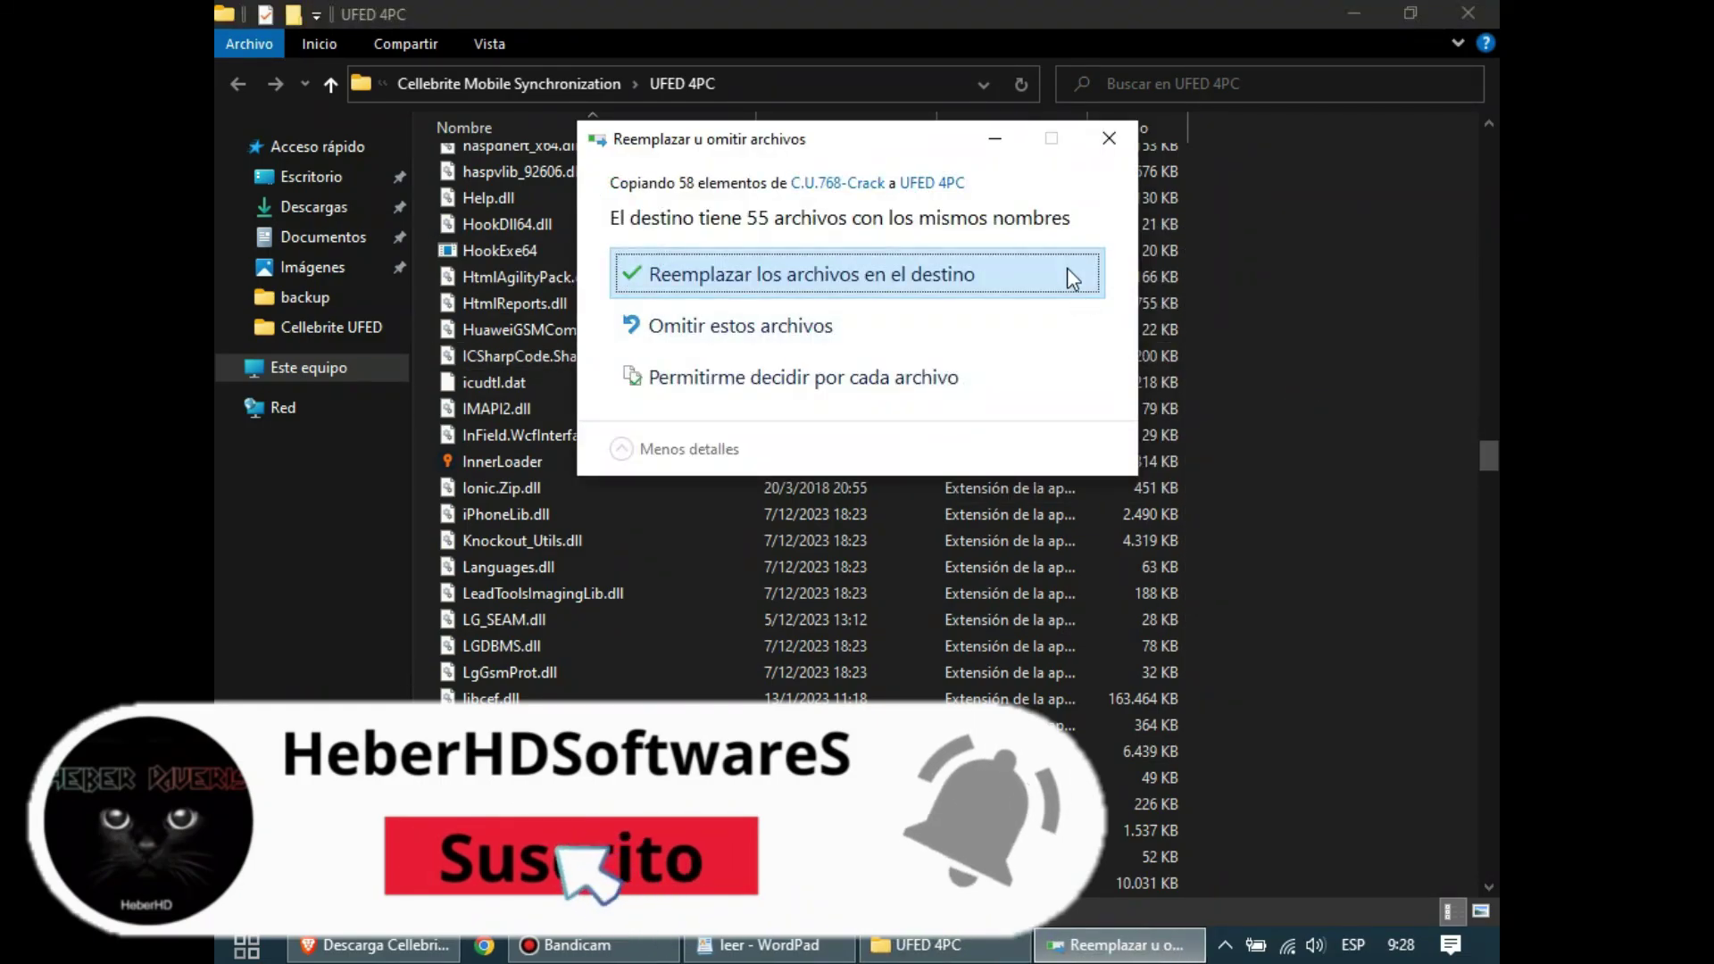
left_click(1071, 276)
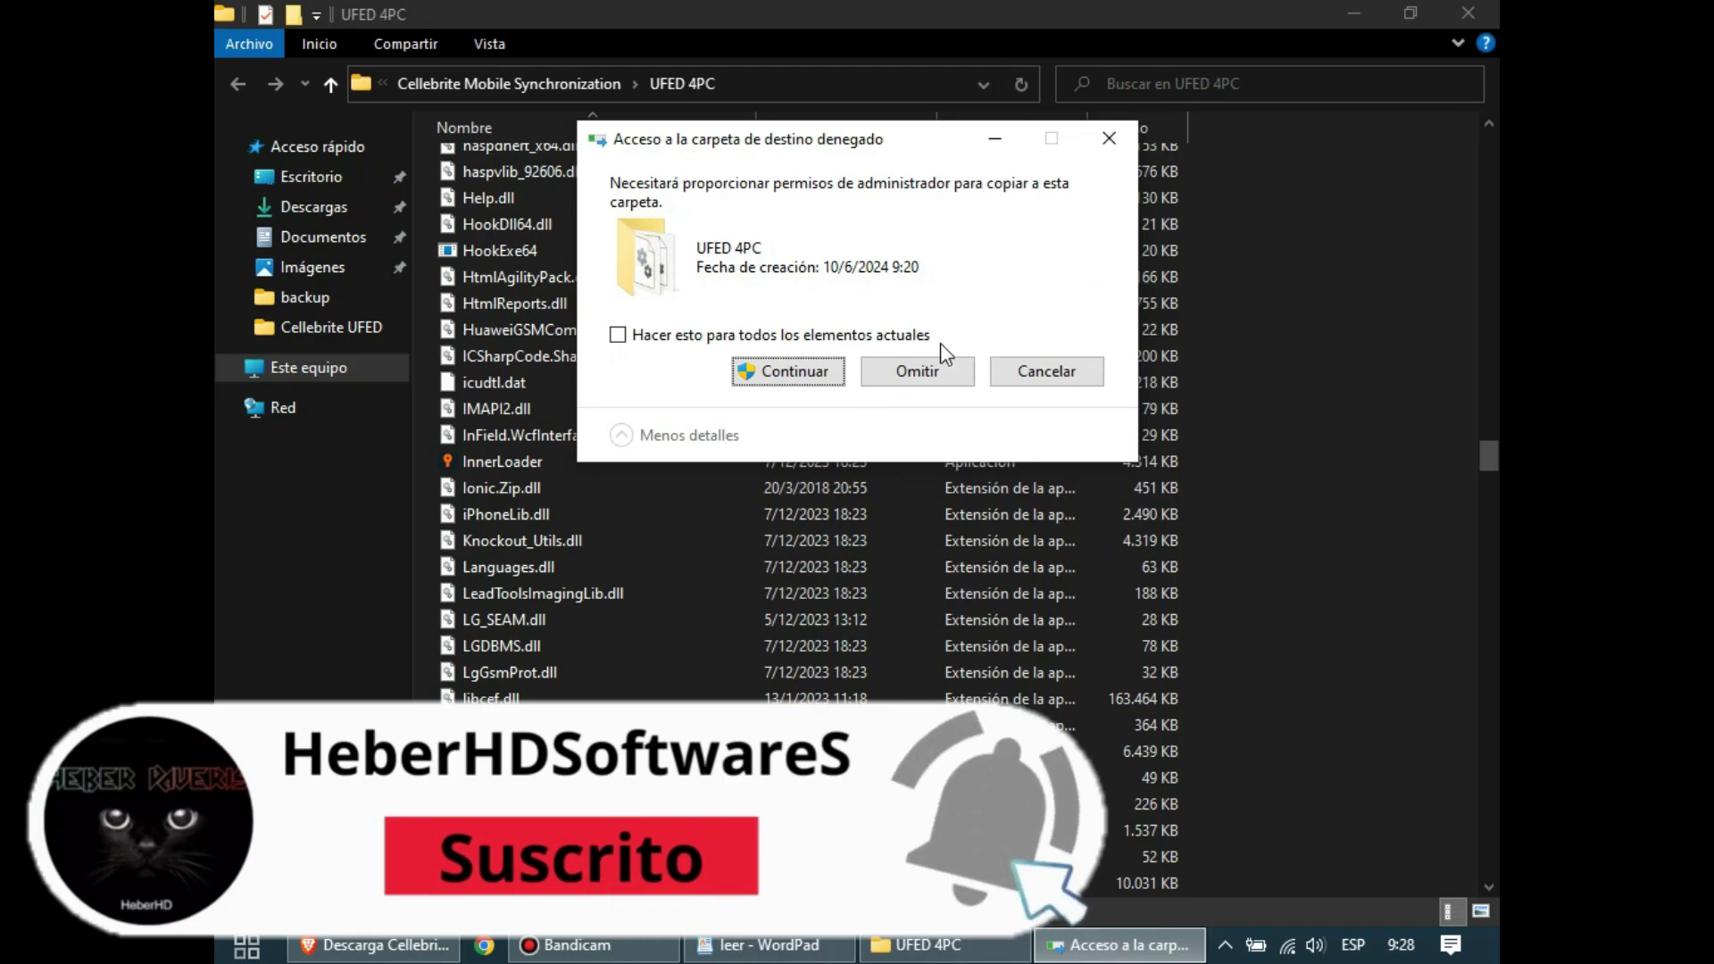
left_click(791, 343)
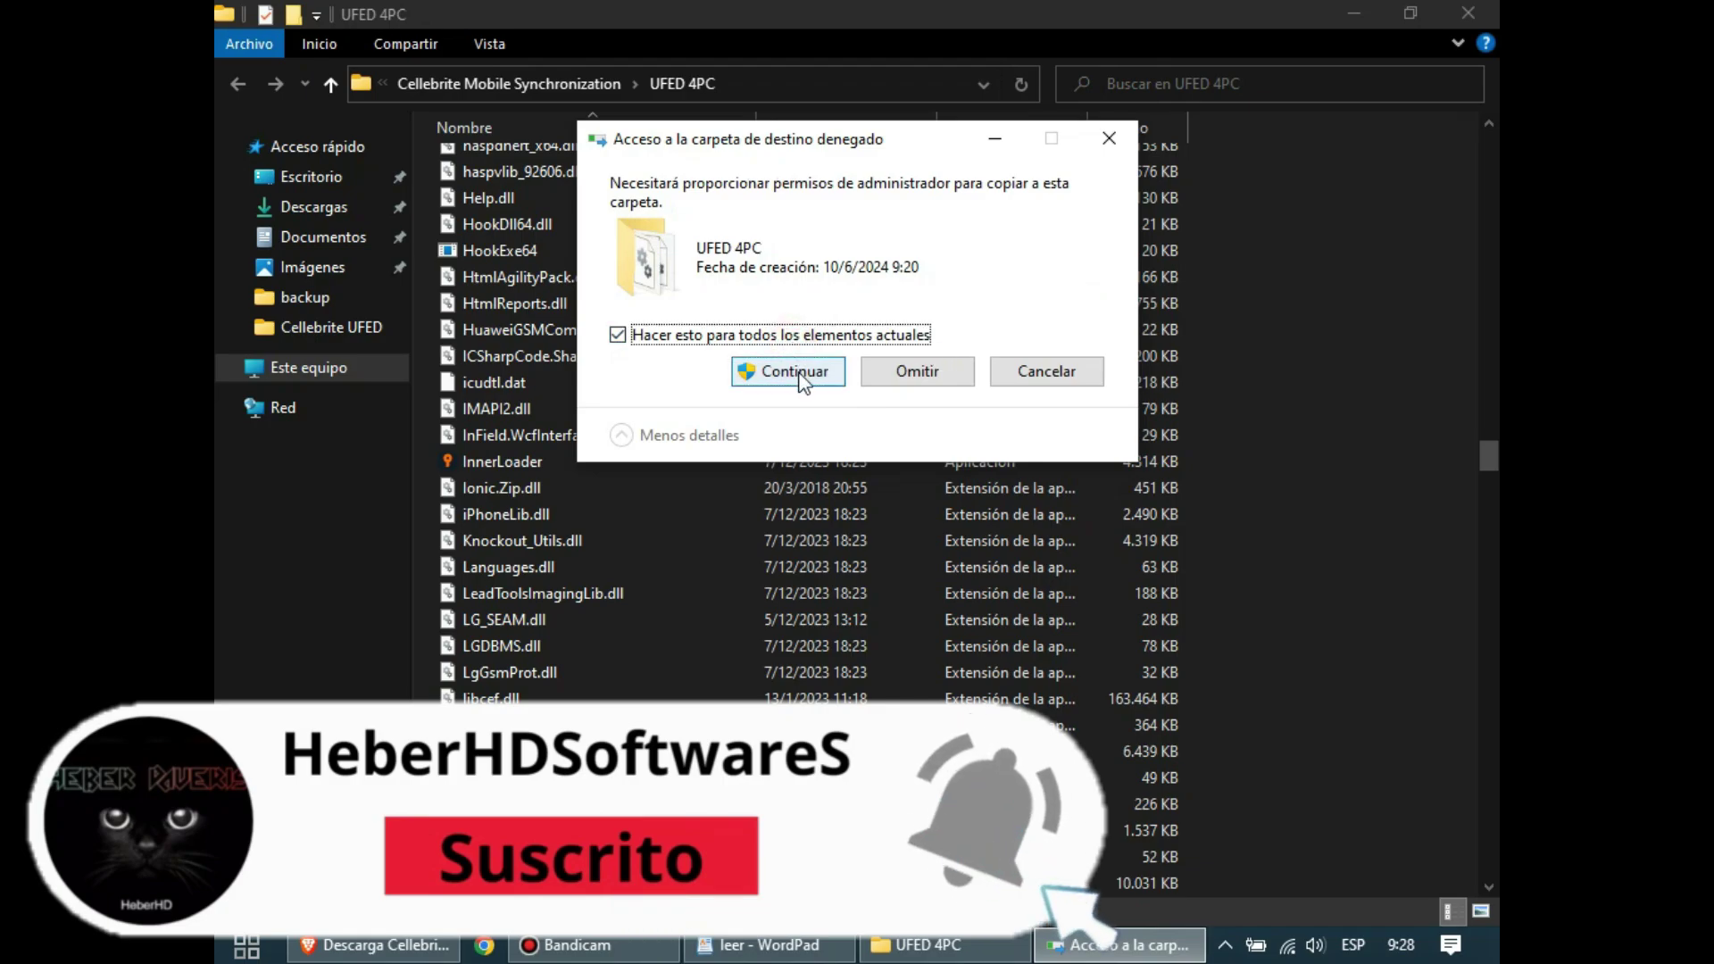
left_click(800, 375)
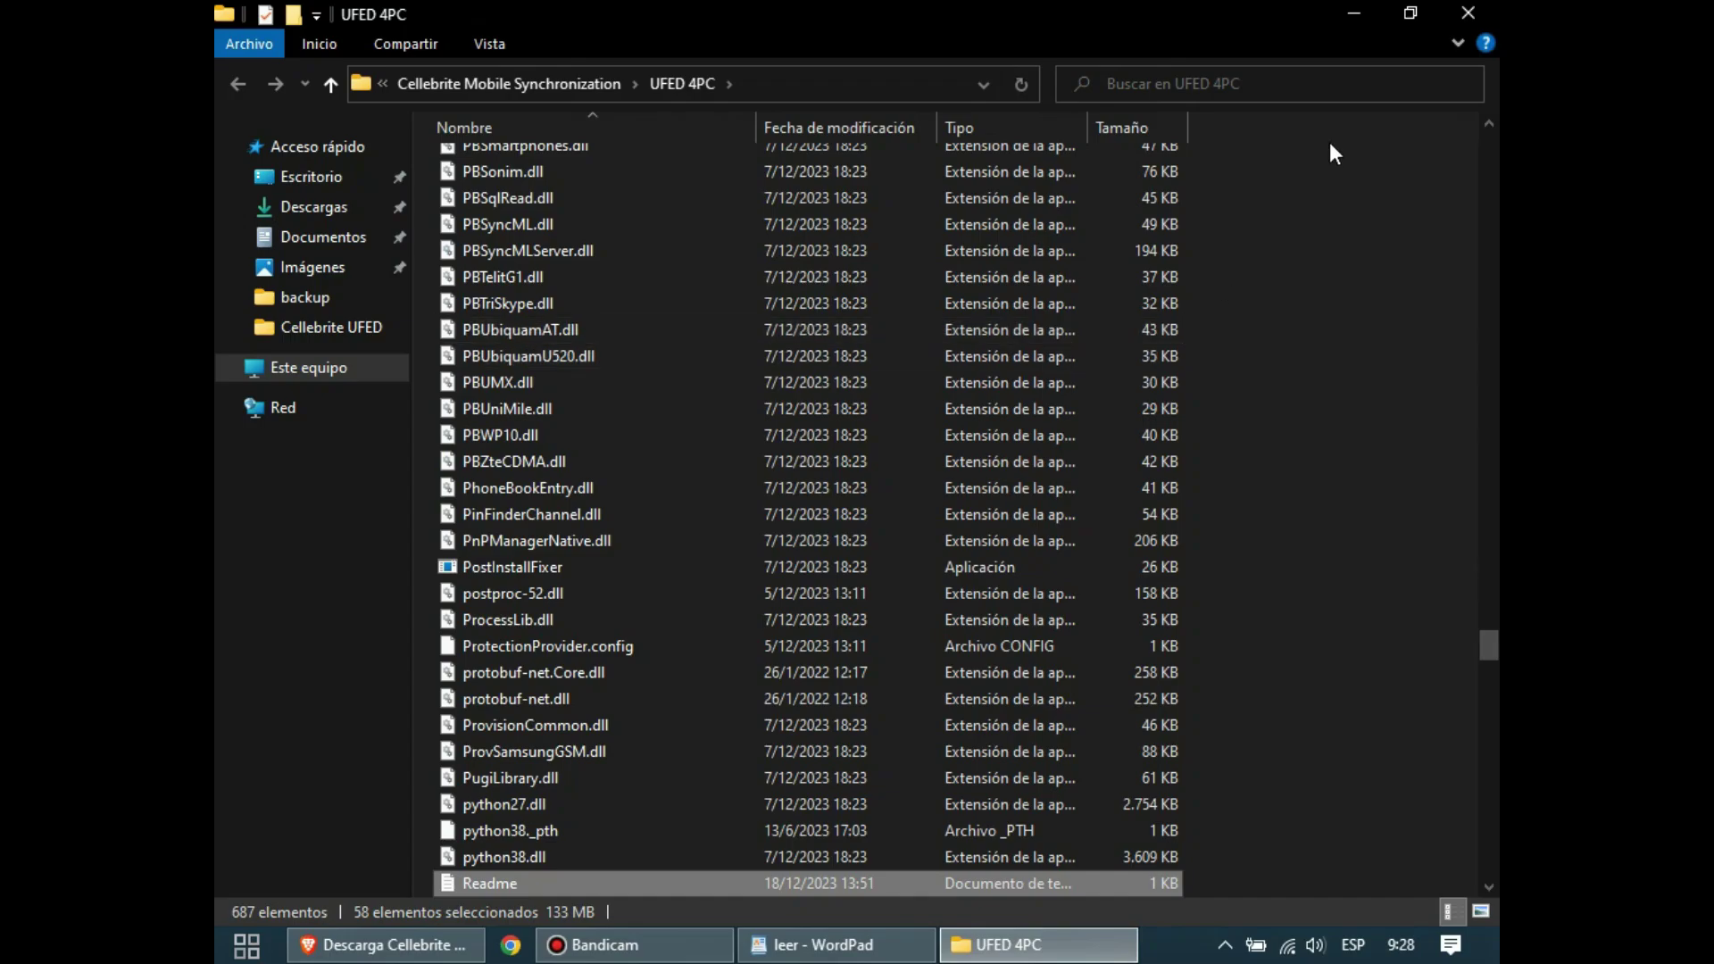
left_click(1347, 9)
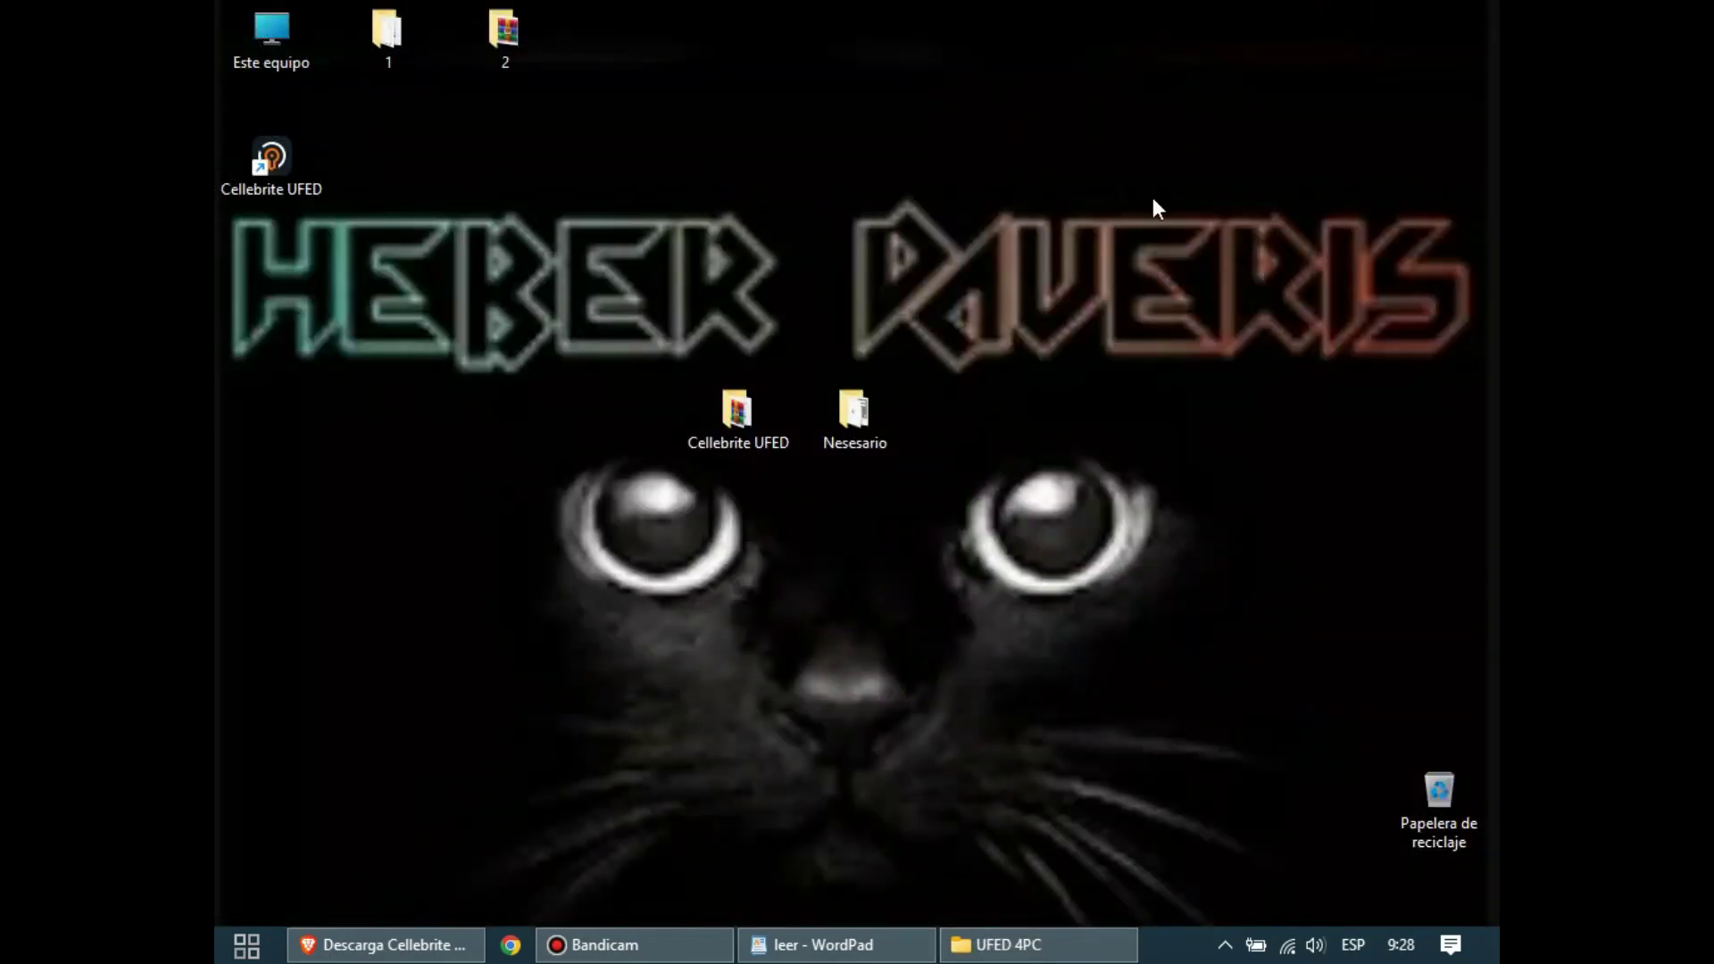
- Copy the BlockHost-Alephgsm.com batch file from the Cellebrite UFED Setup 7.68.0.809 folder and minimize the folder window
double_click(747, 407)
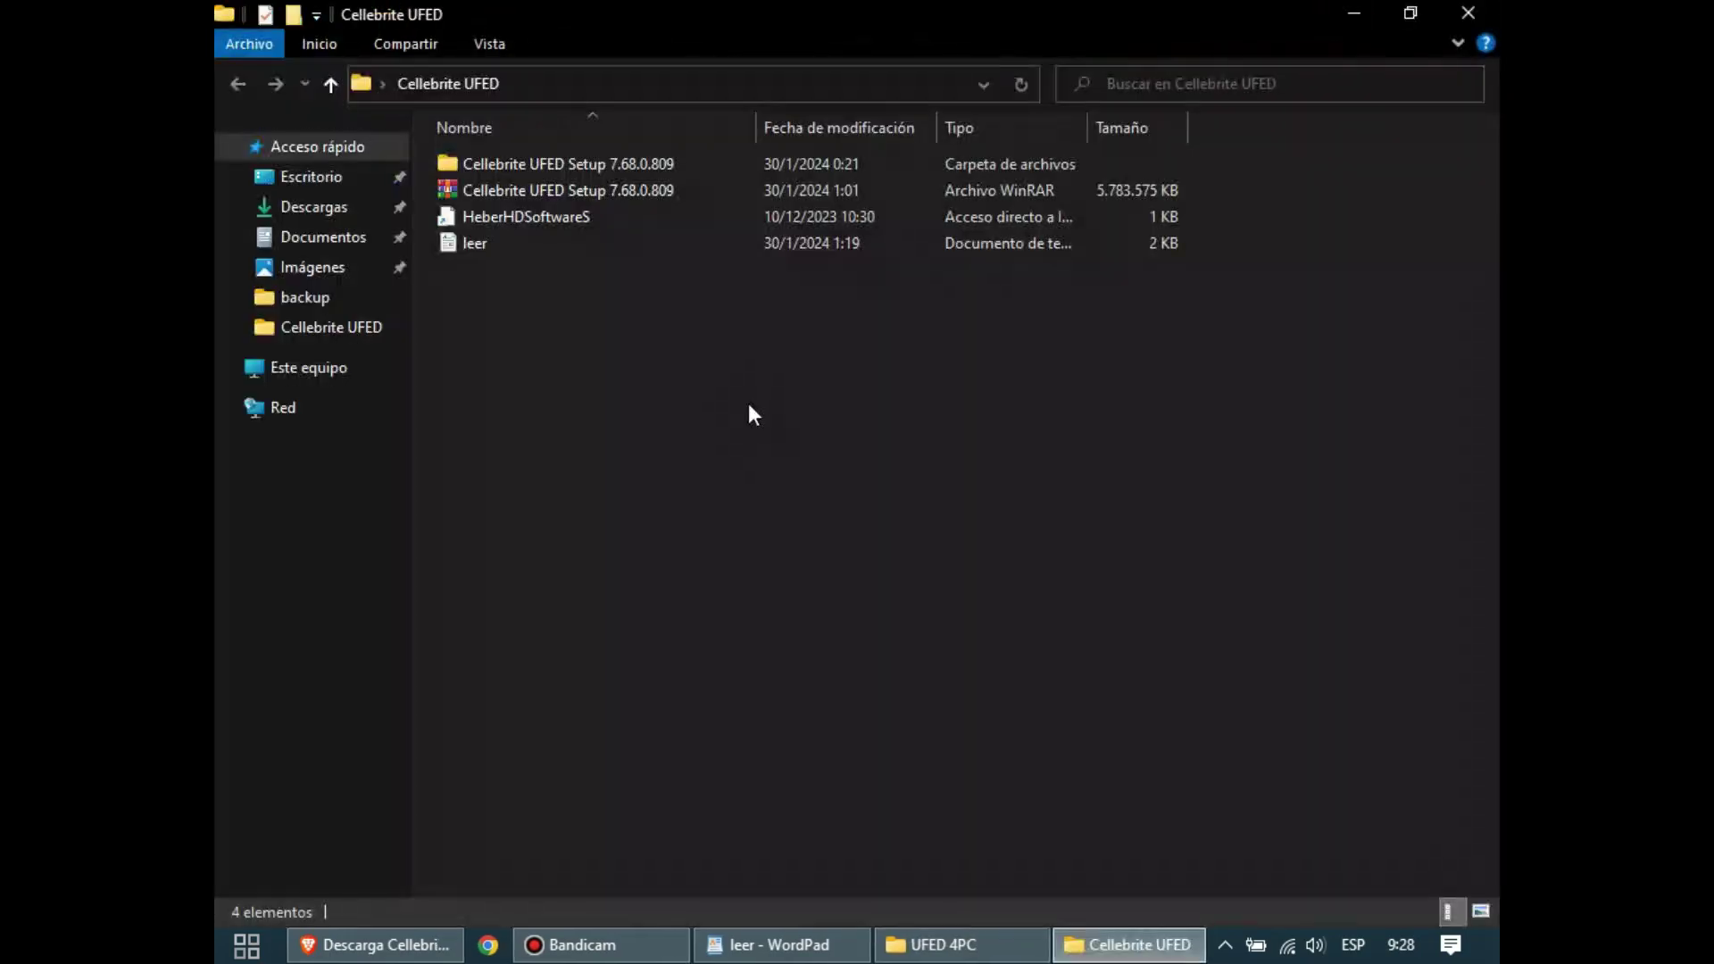
double_click(545, 162)
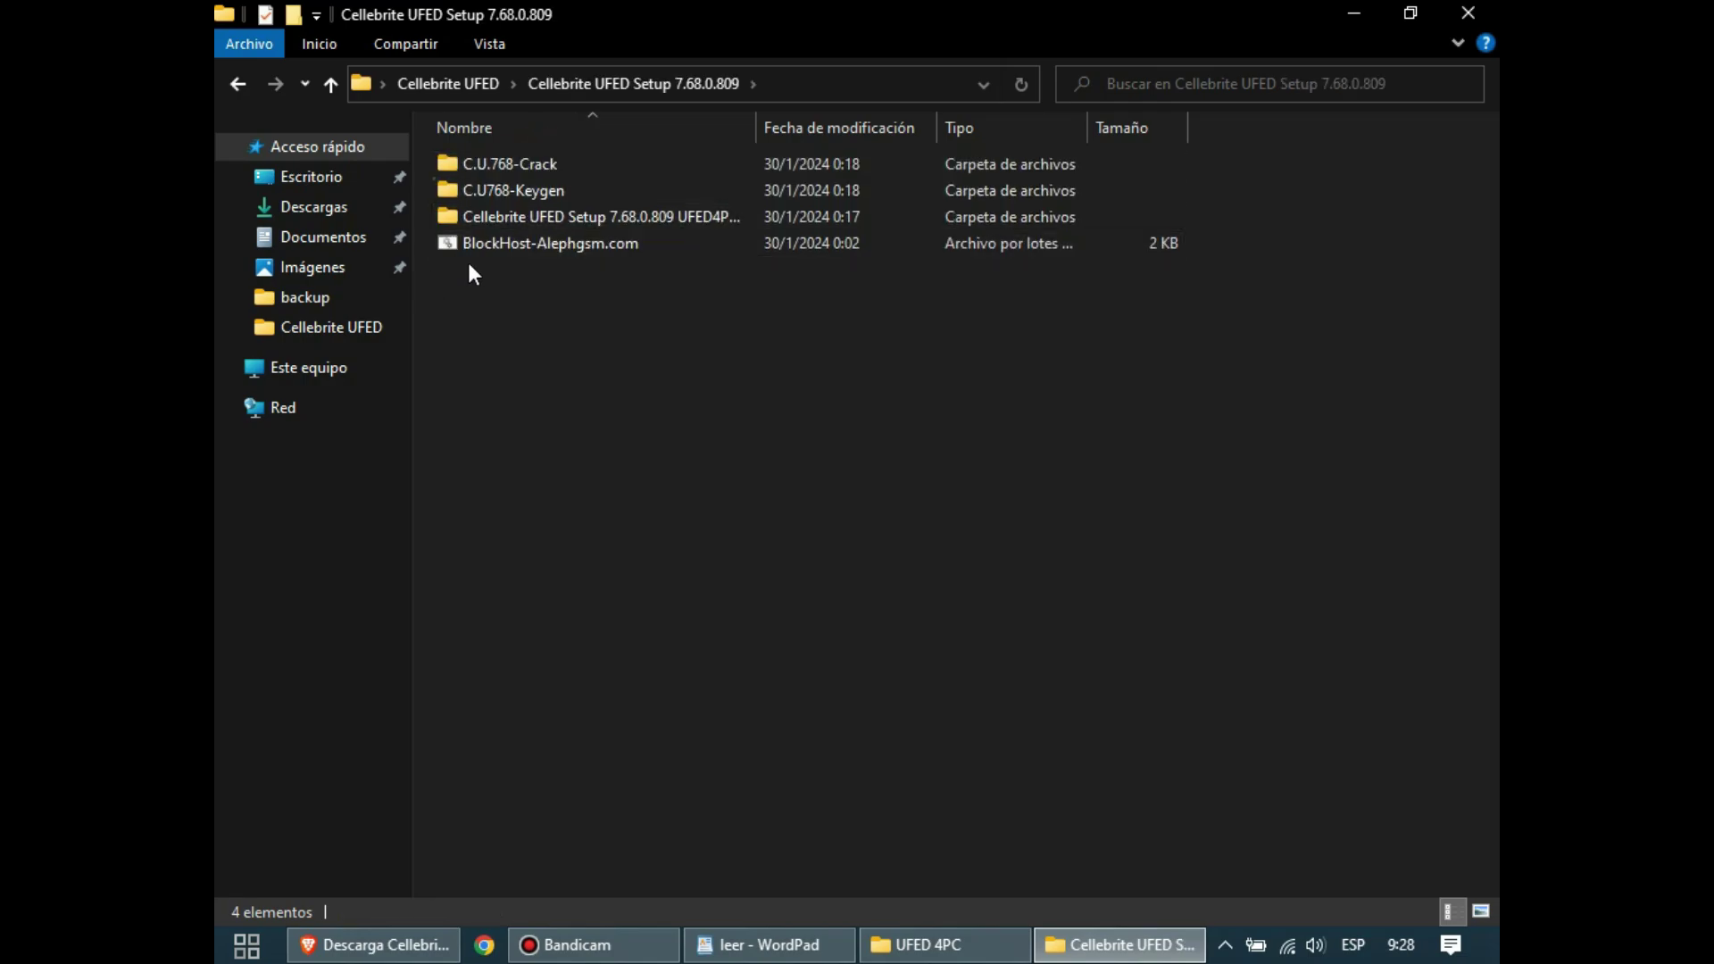
right_click(506, 250)
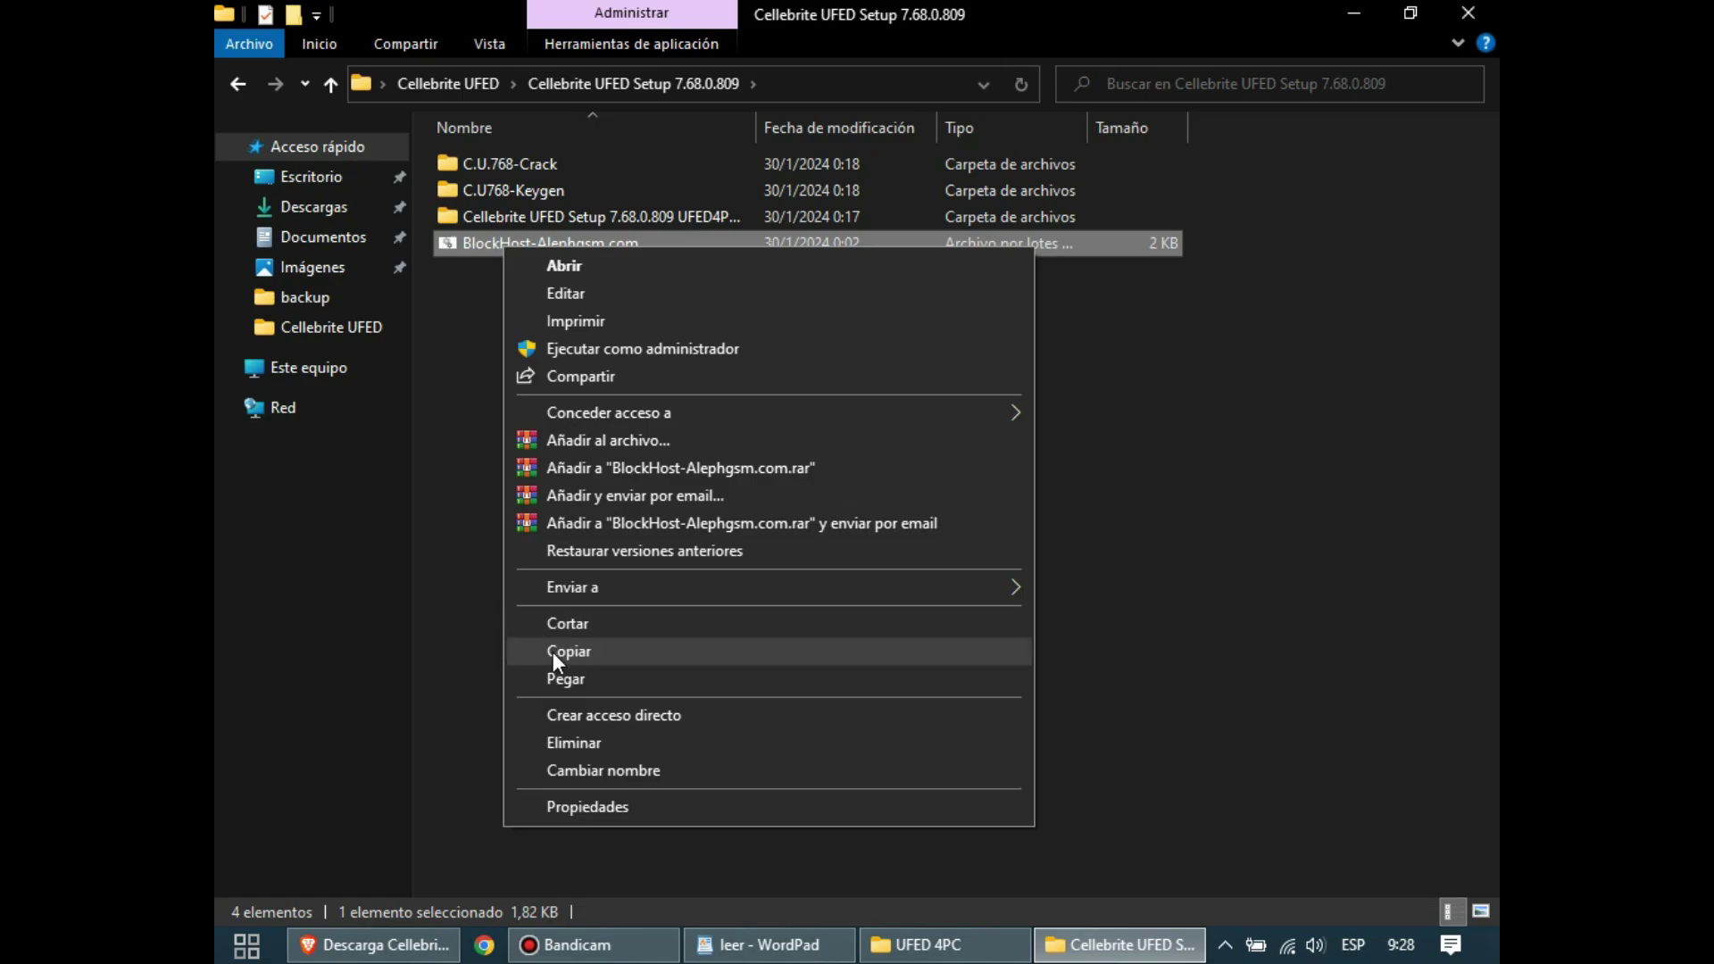
left_click(579, 652)
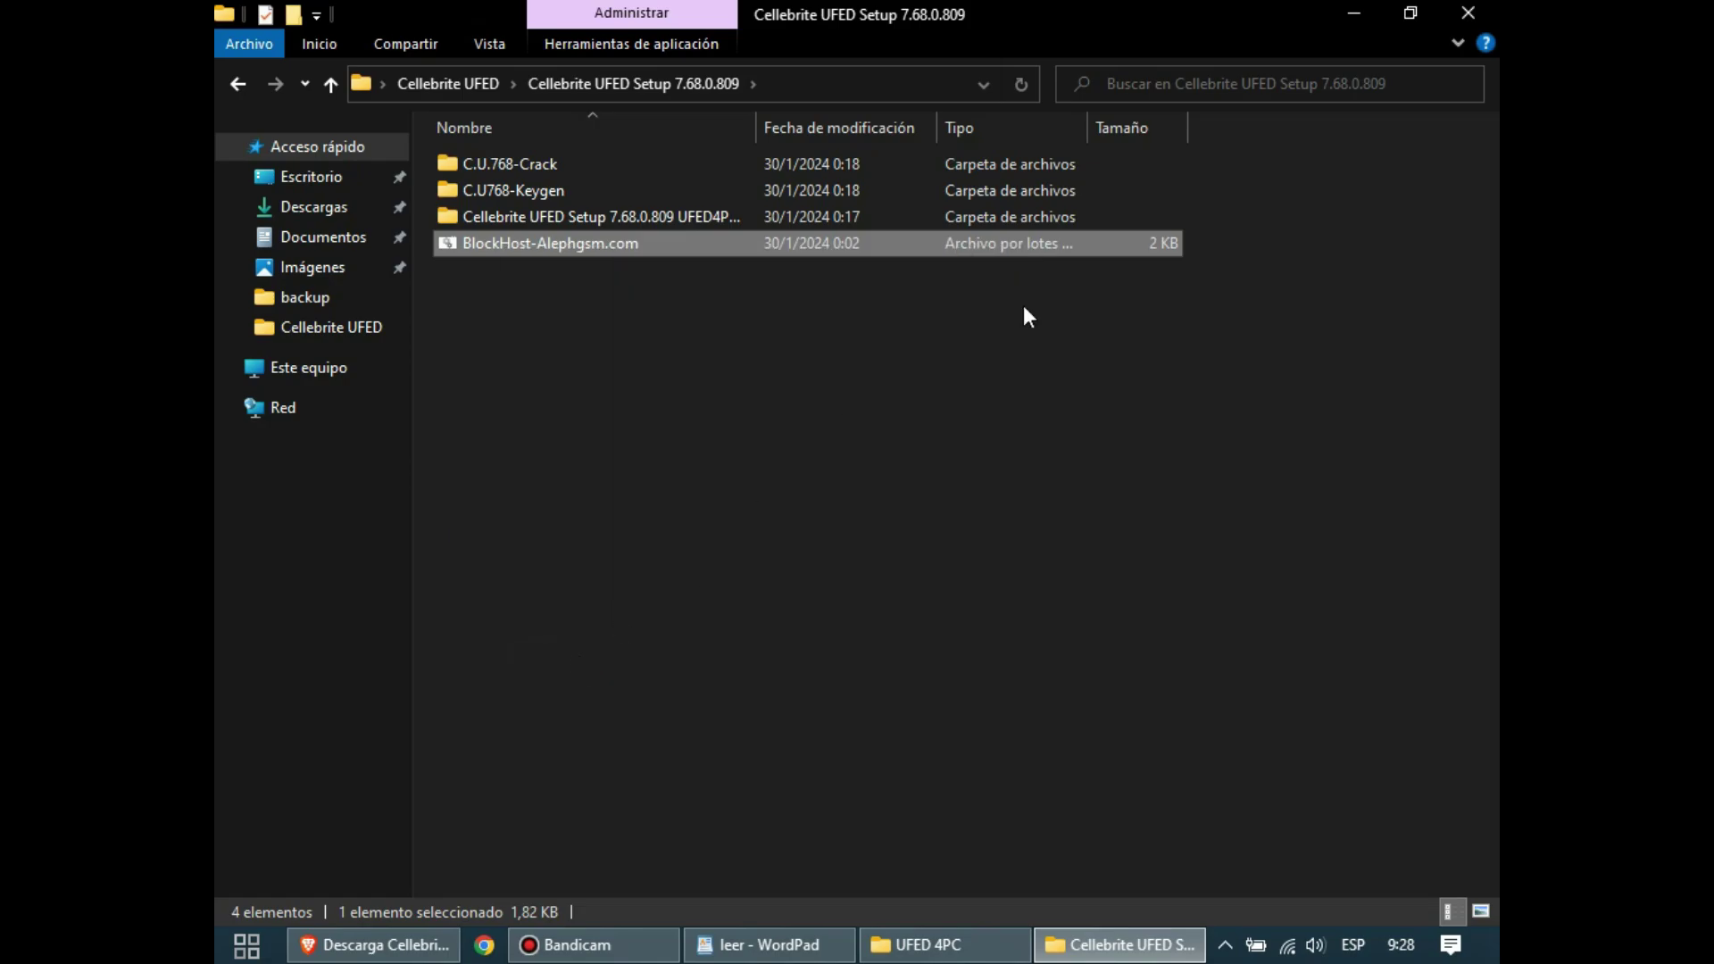
left_click(1350, 20)
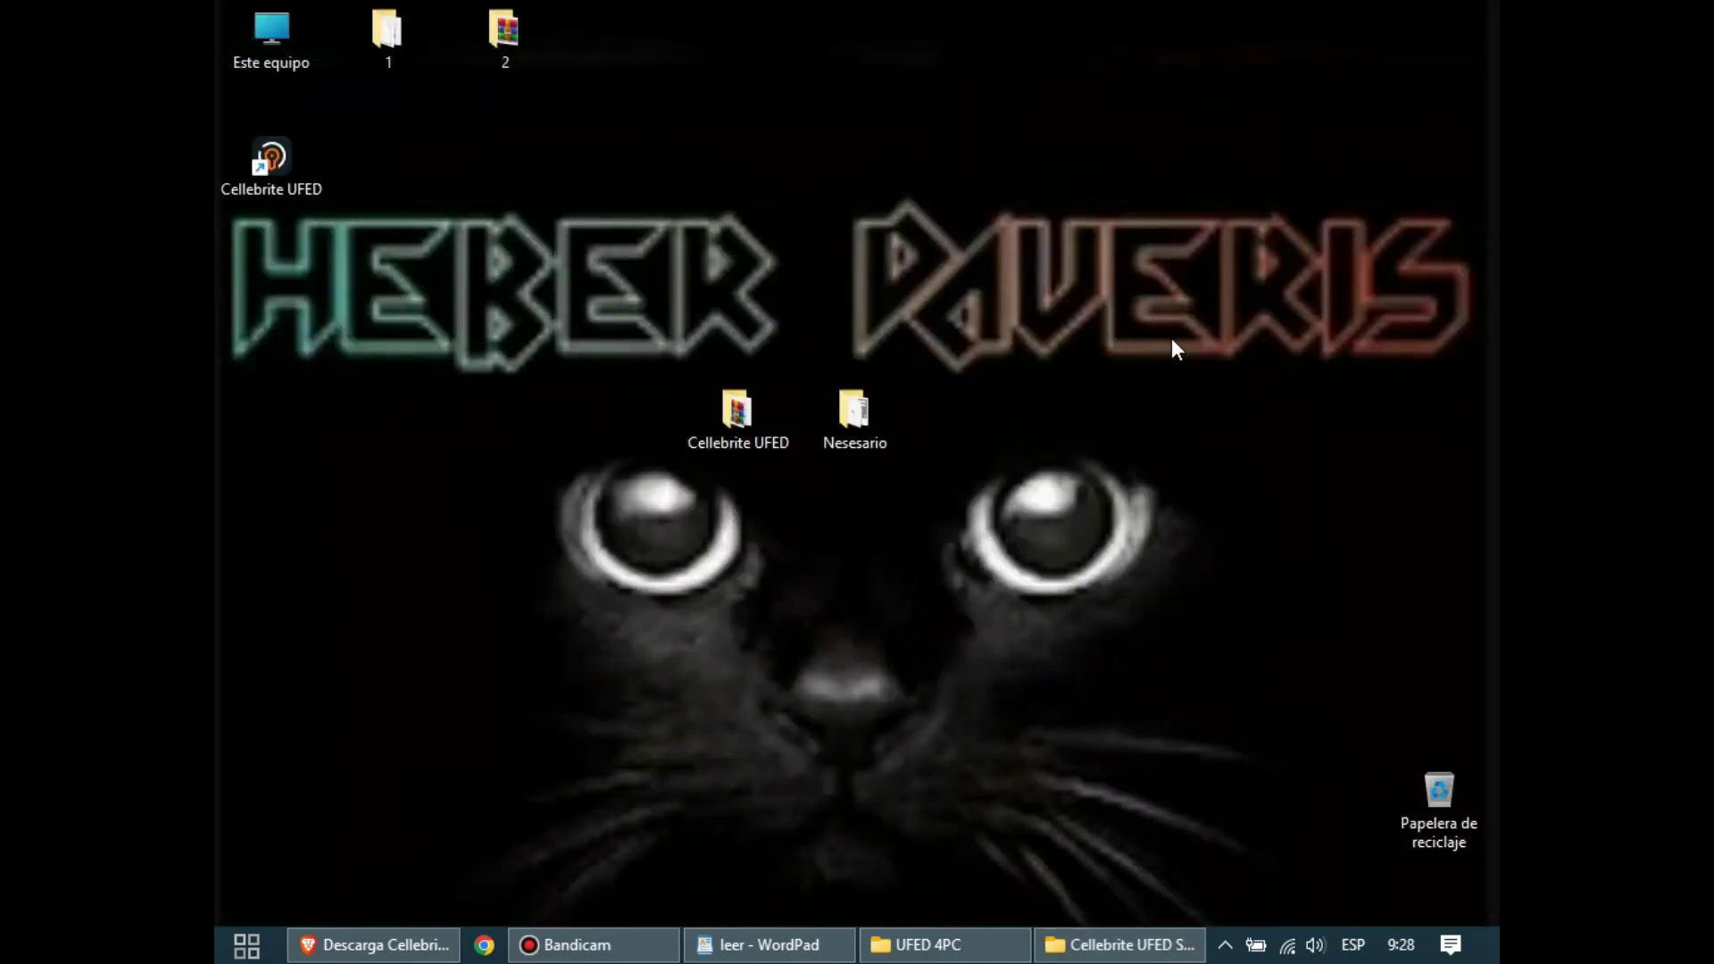
- Paste the copied batch file into the UFED 4PC installation folder with administrator permission
left_click(916, 929)
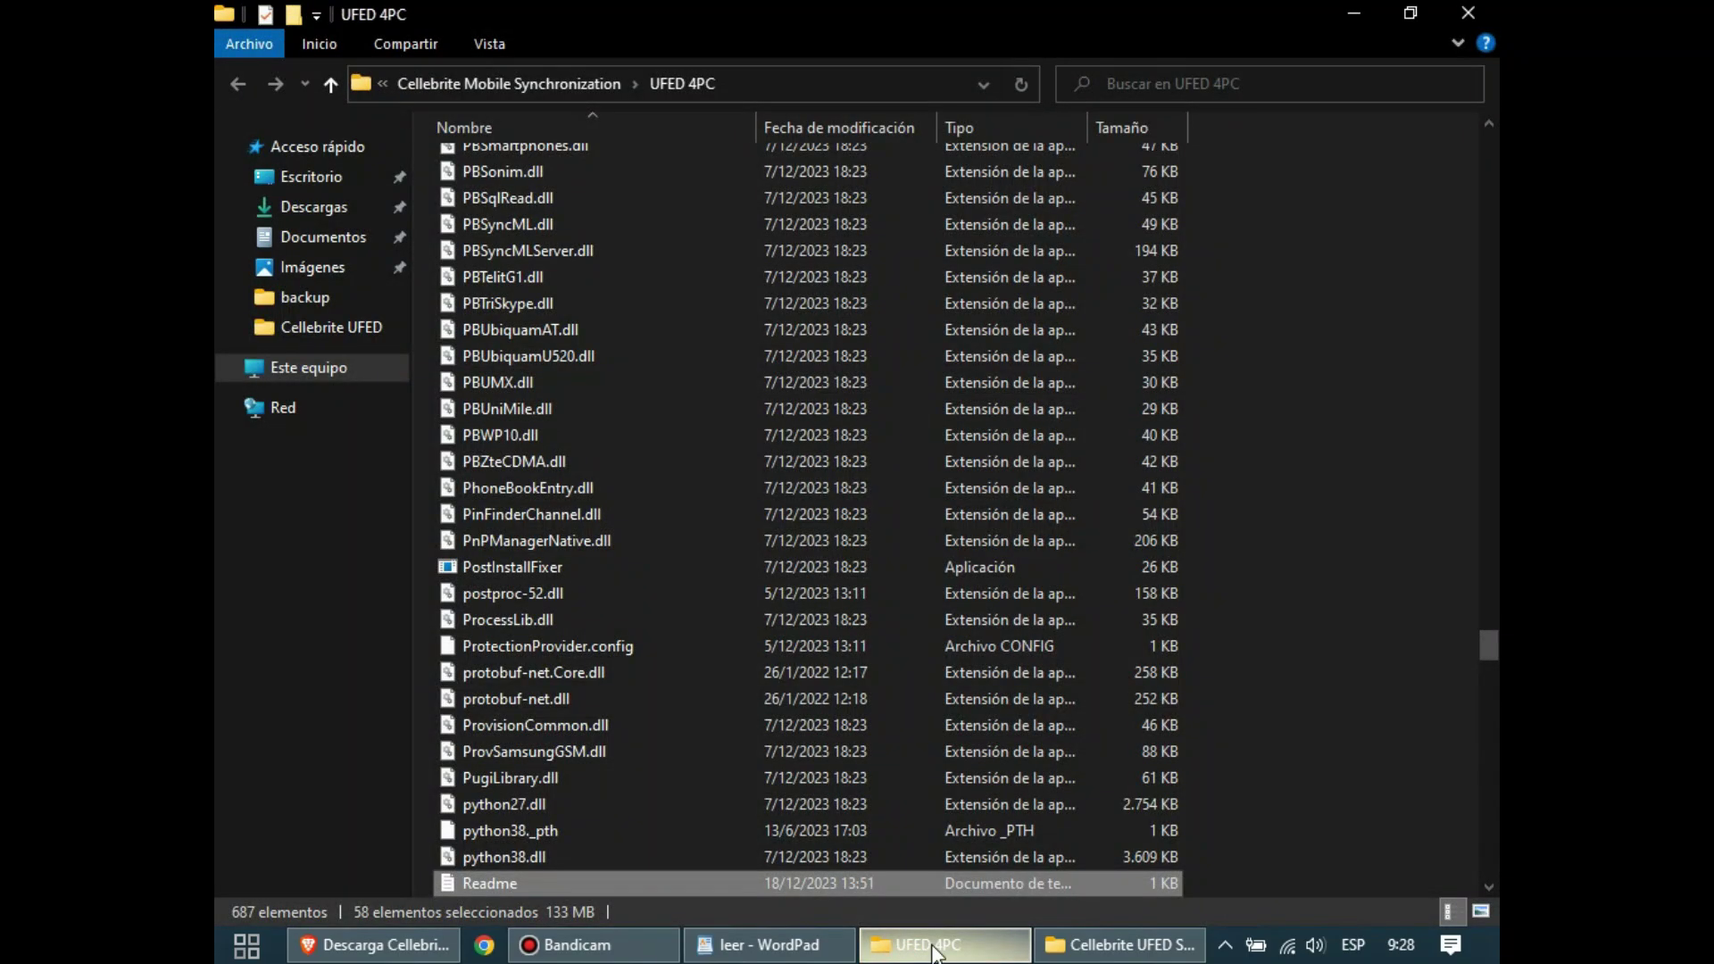
right_click(1331, 609)
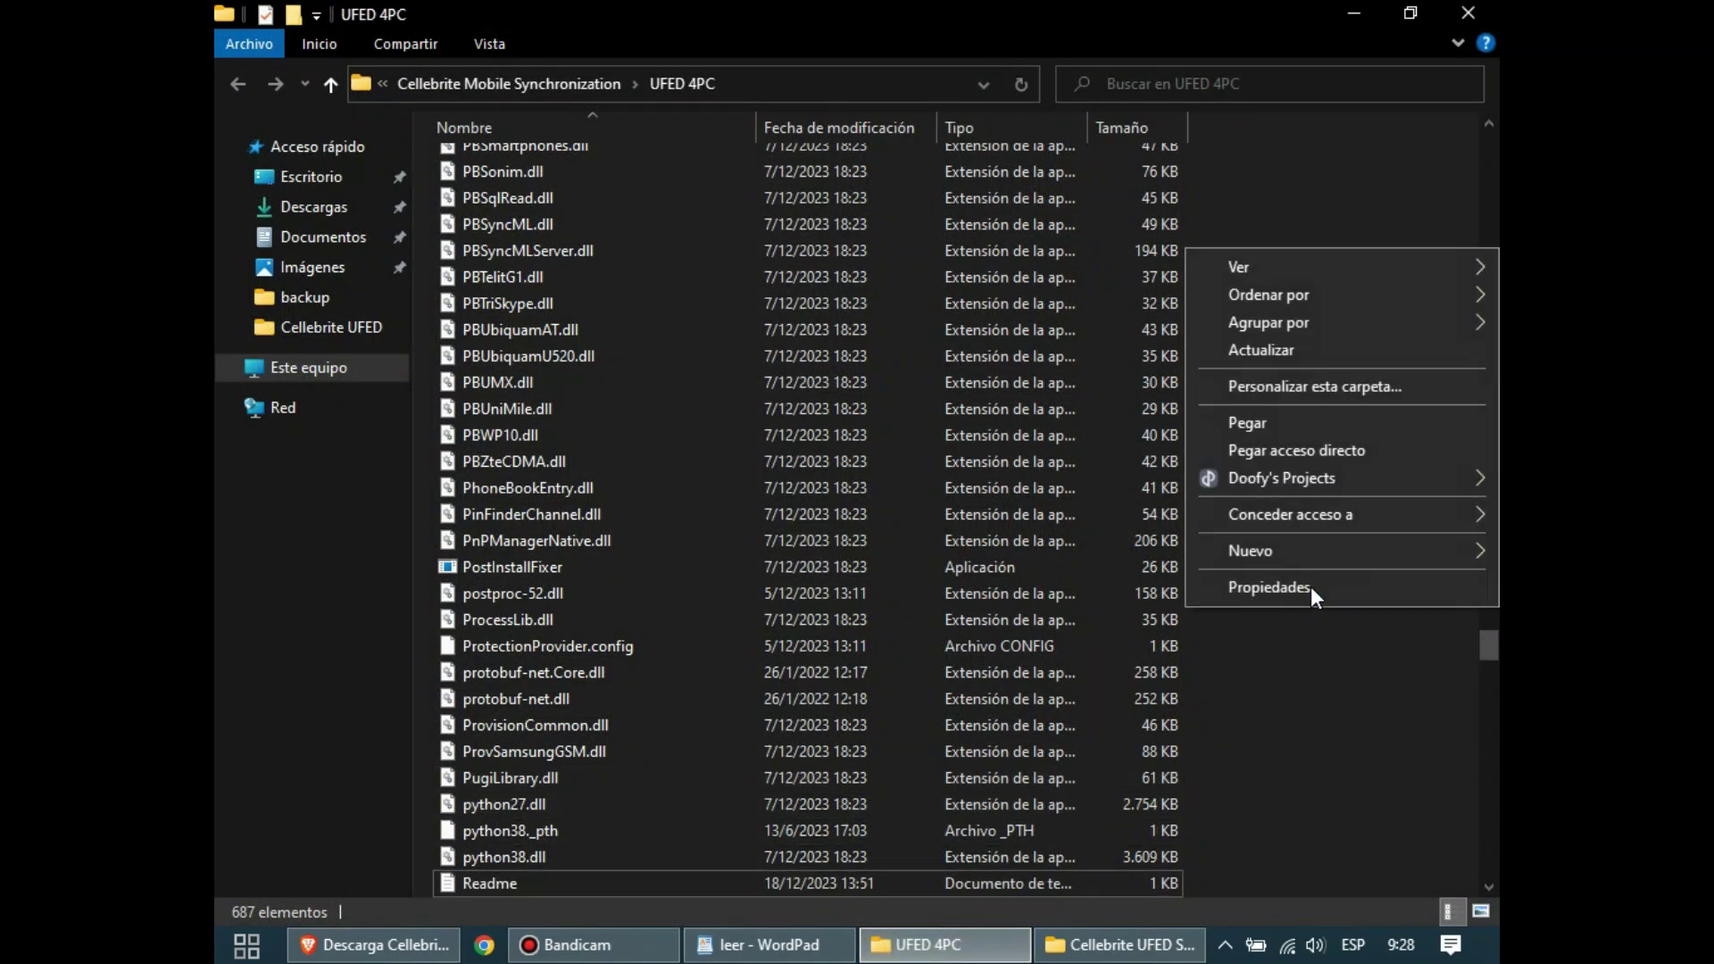
left_click(1278, 422)
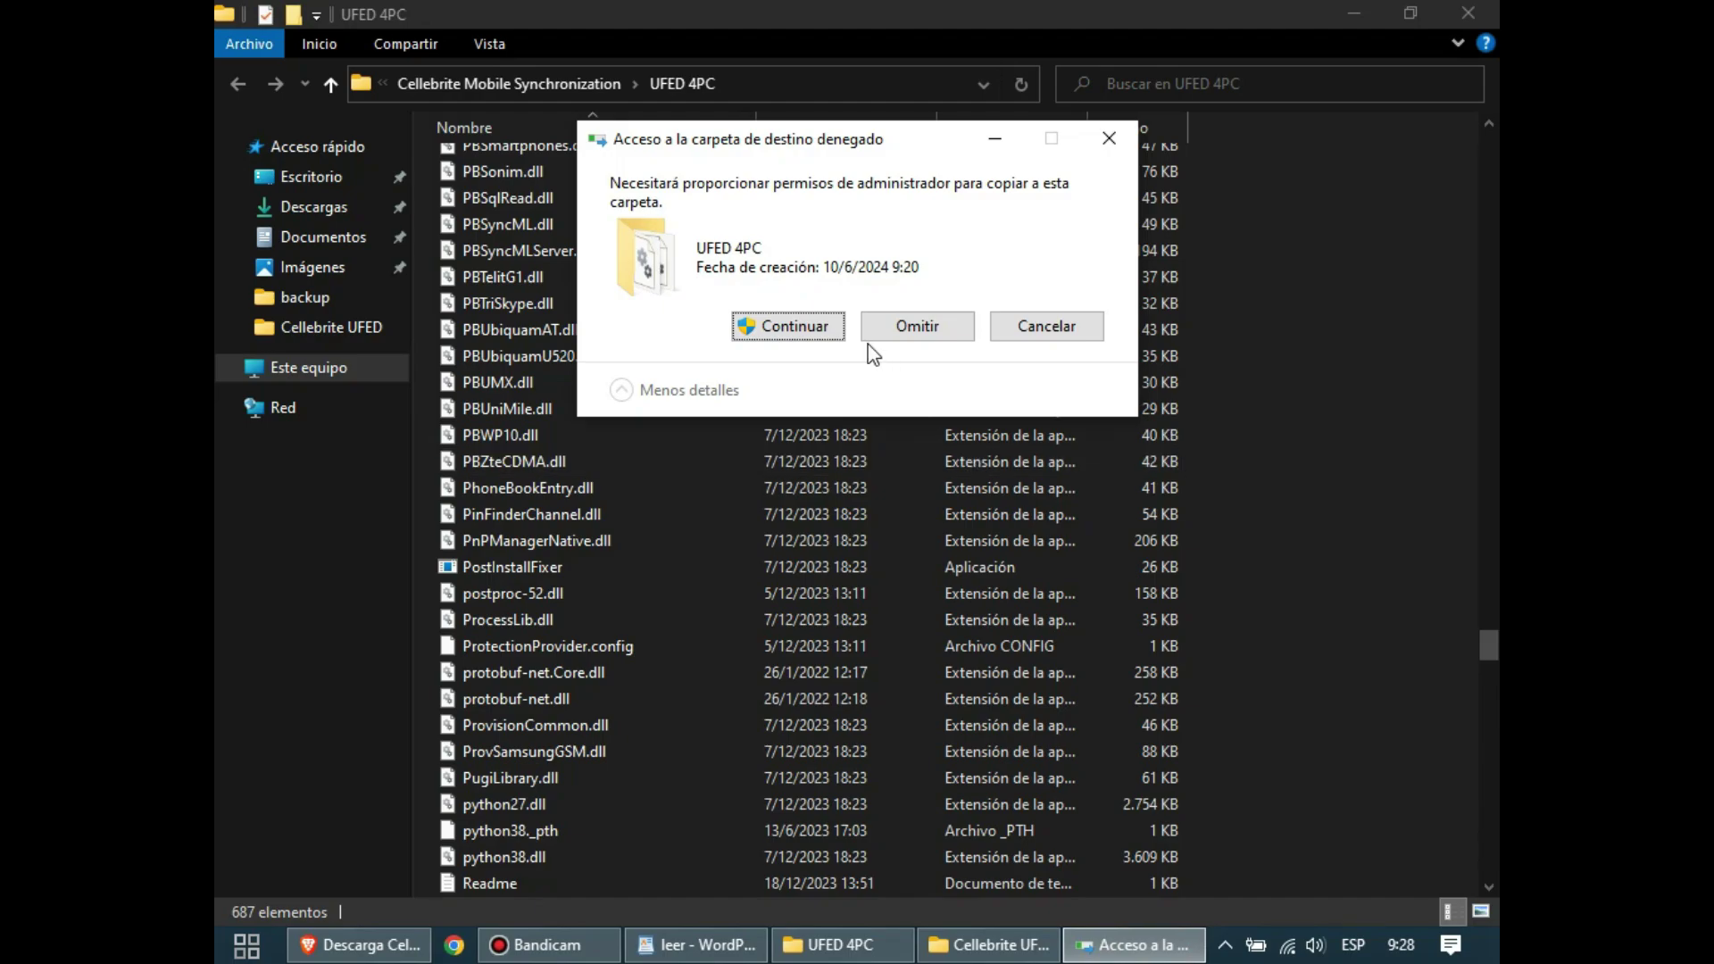
left_click(812, 325)
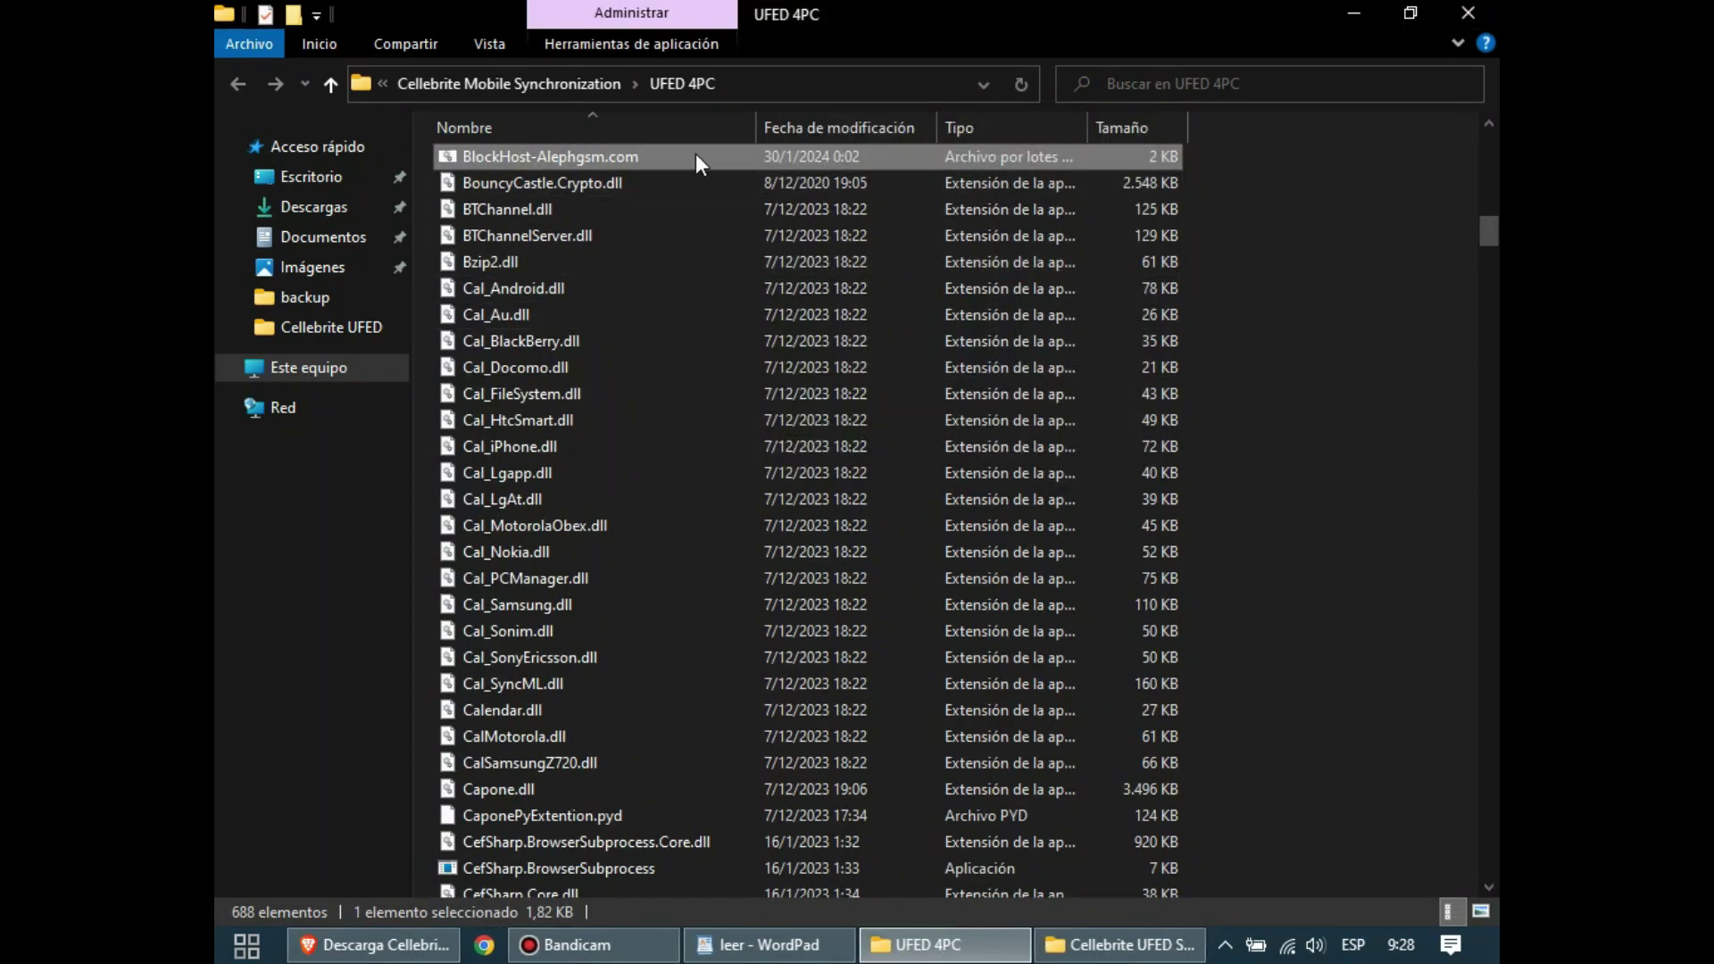
- Run BlockHost-Alephgsm.com in the UFED 4PC folder as administrator, continue through its prompts, and close the folder window
right_click(703, 159)
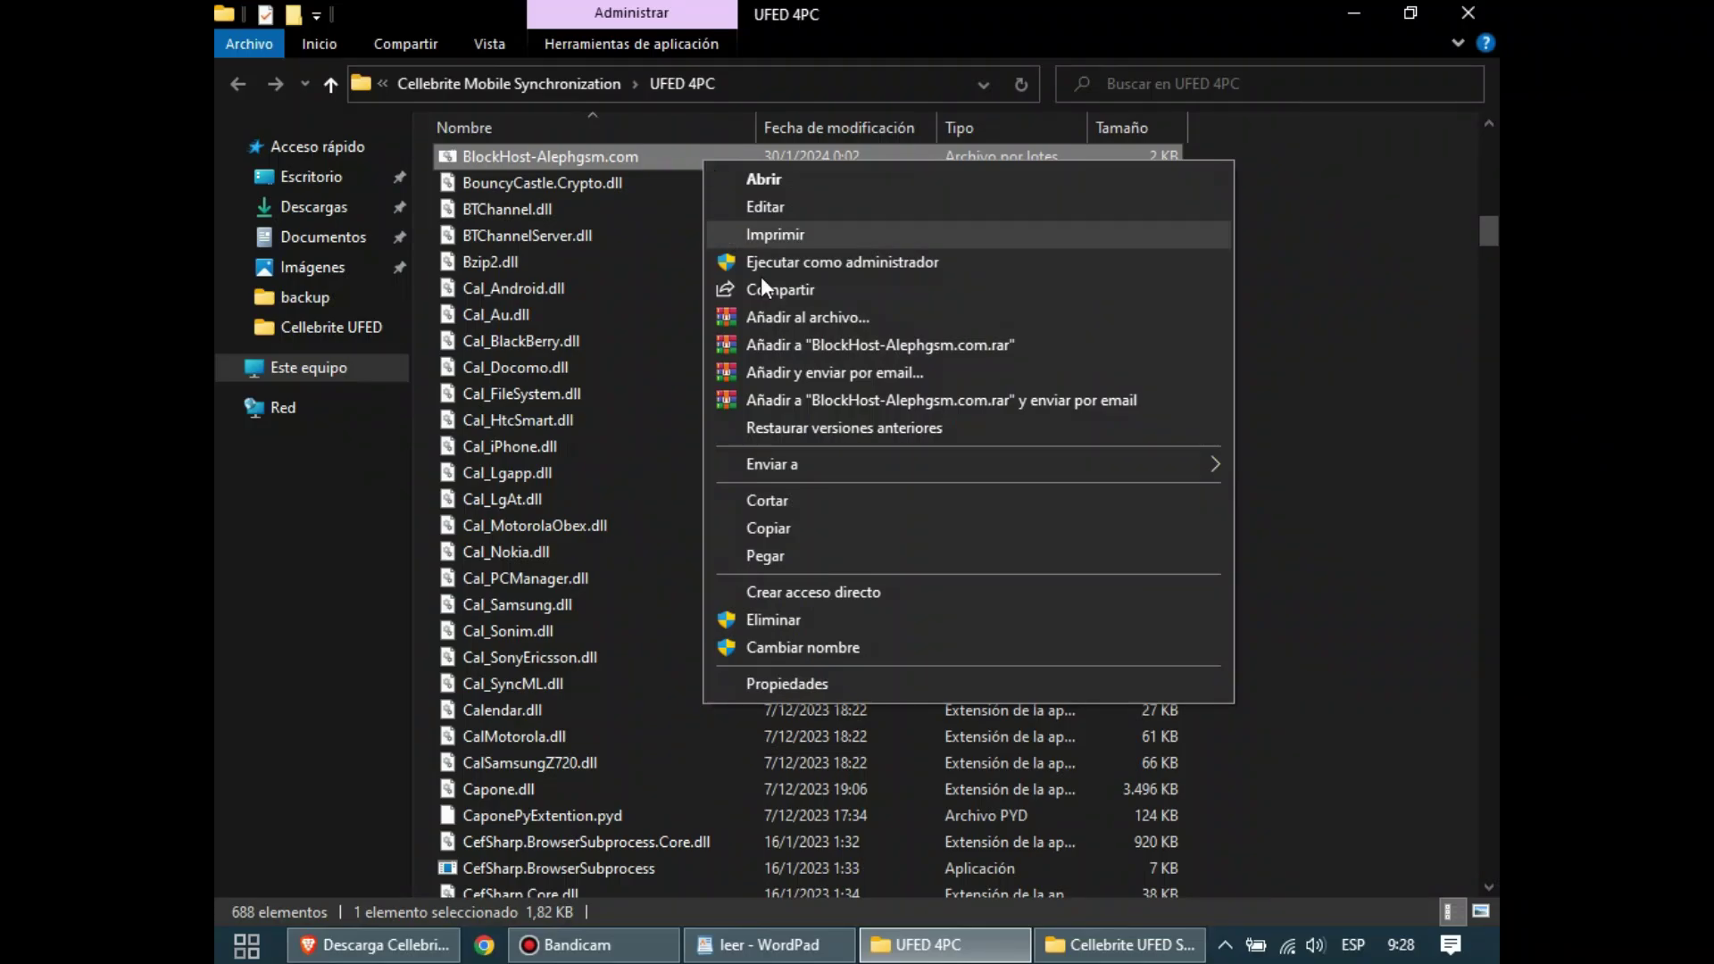
left_click(780, 265)
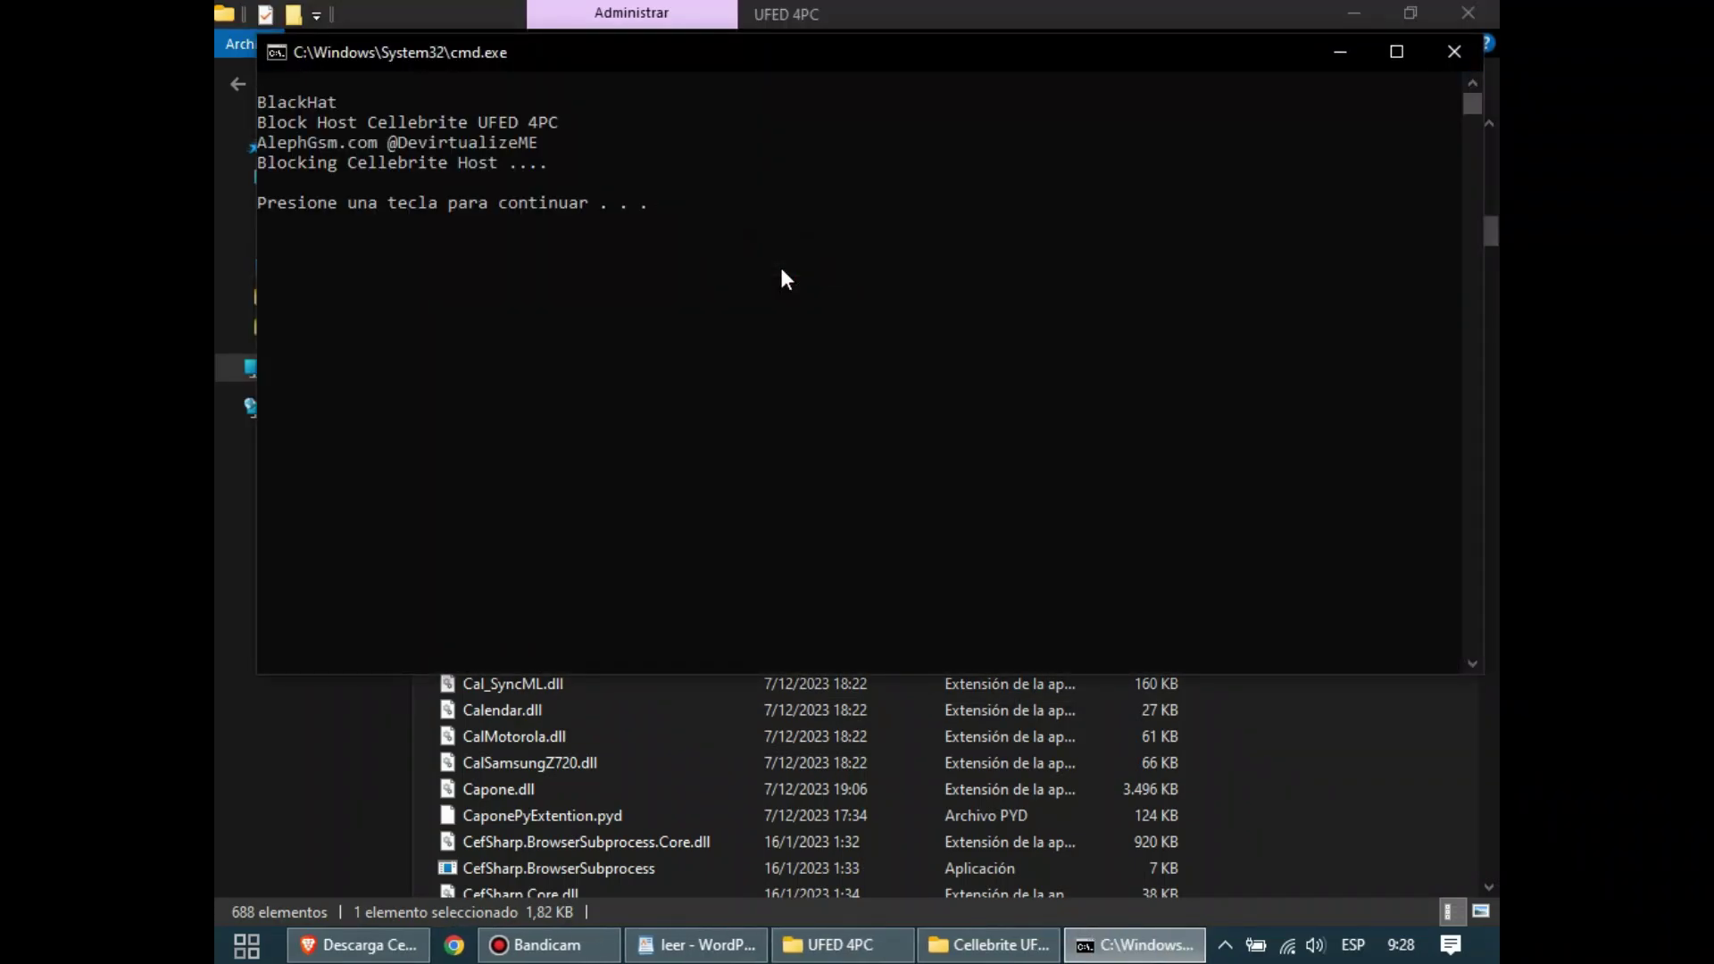
key("Return")
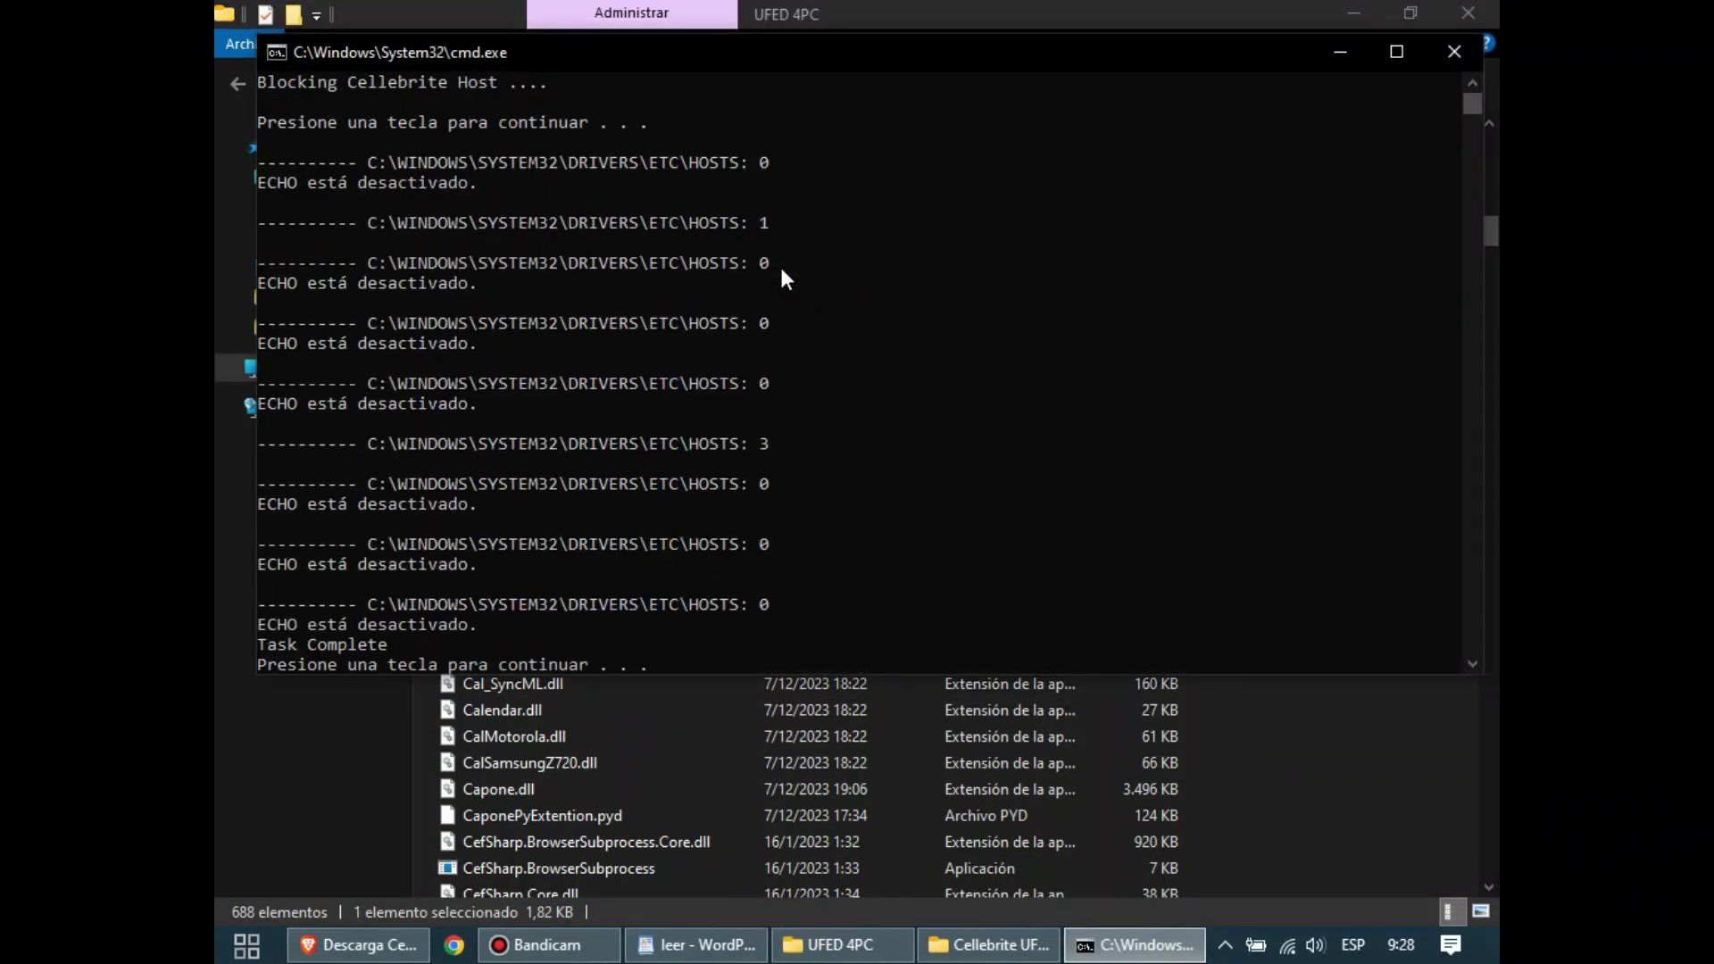
key("Return")
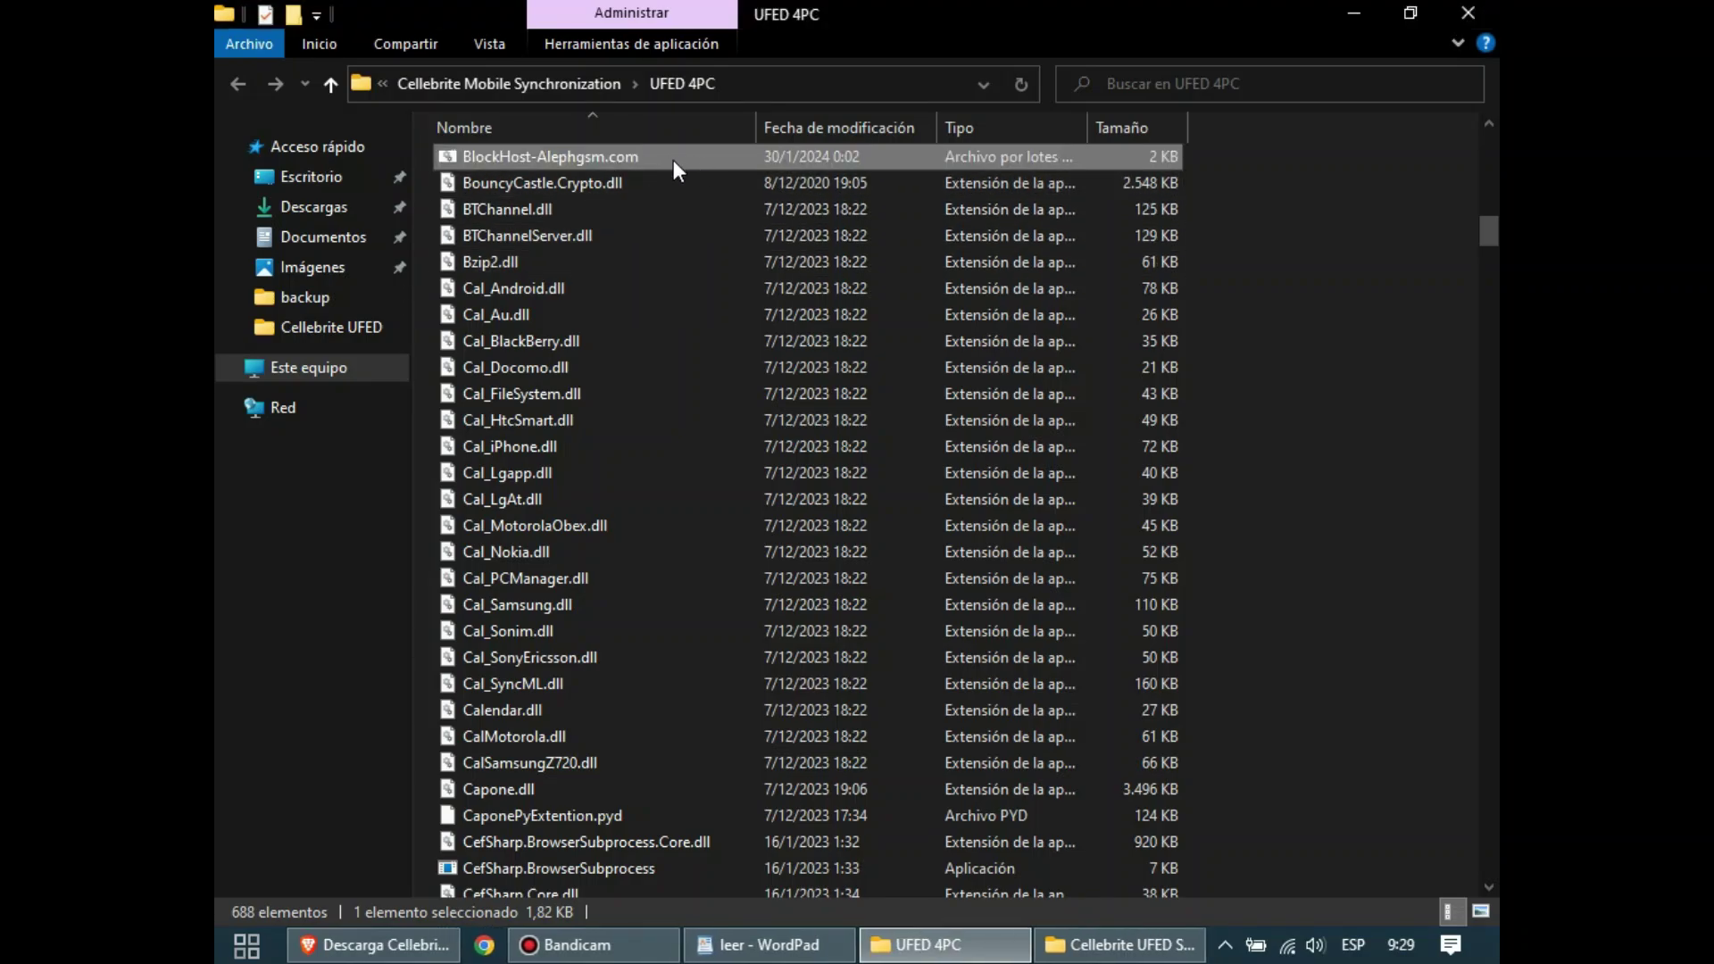
left_click(1468, 17)
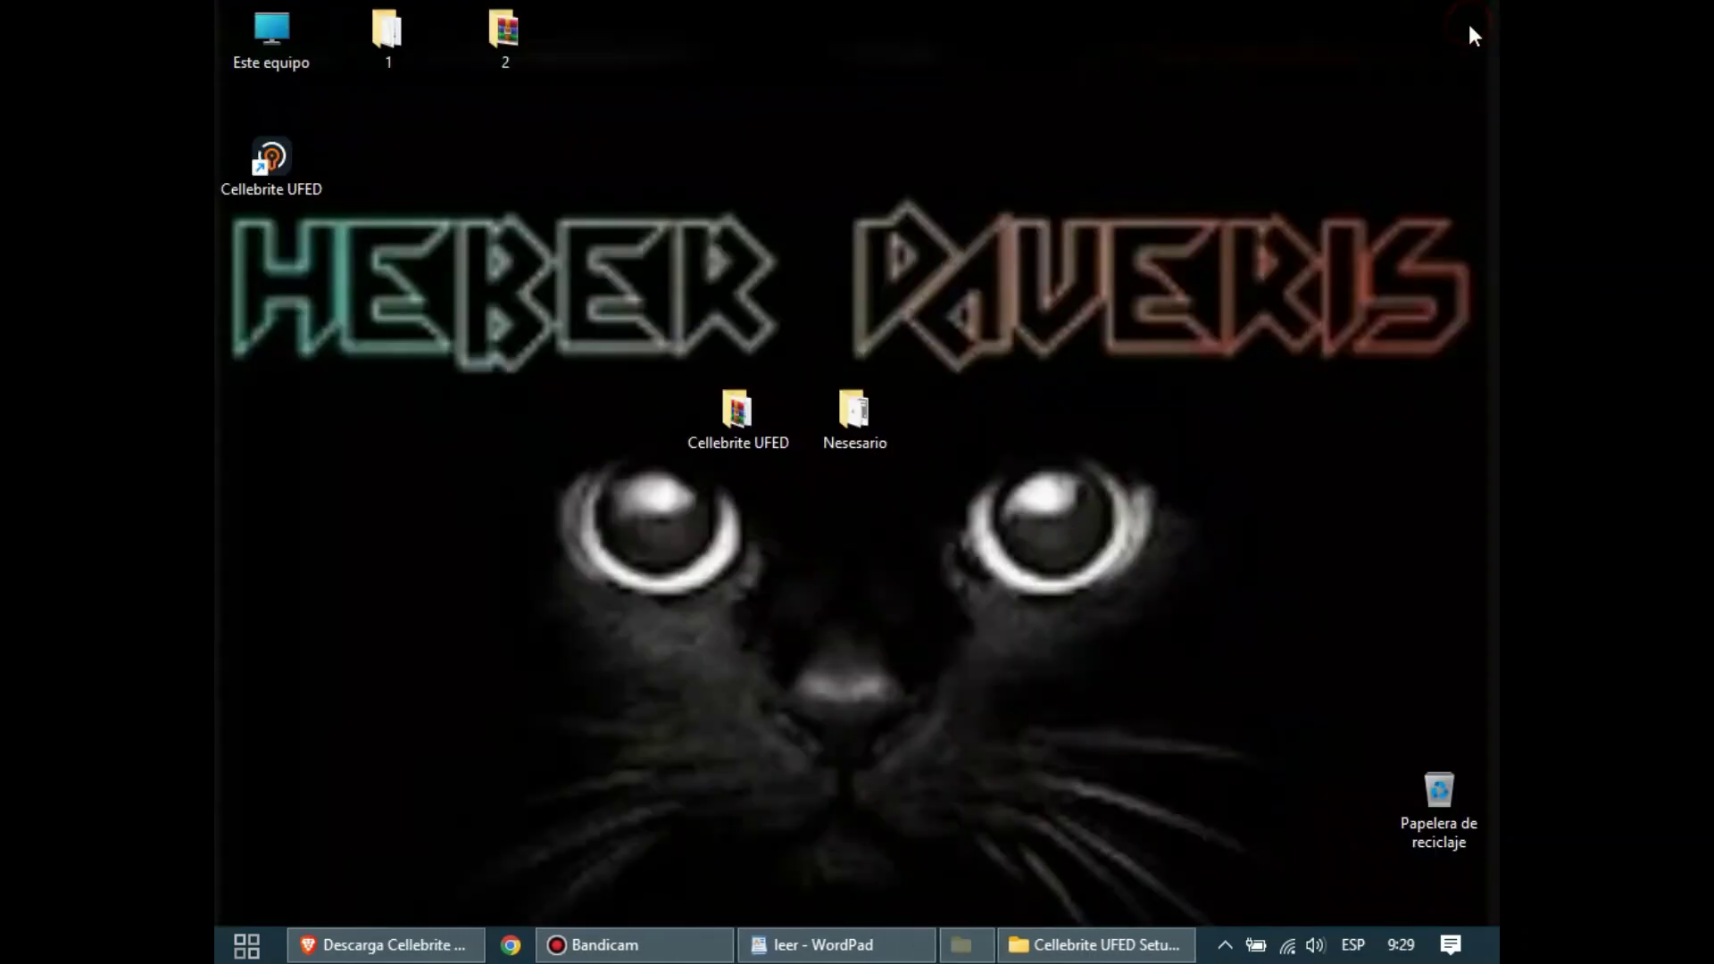
- Launch Cellebrite UFED from its desktop shortcut as administrator and accept the application key message
double_click(302, 186)
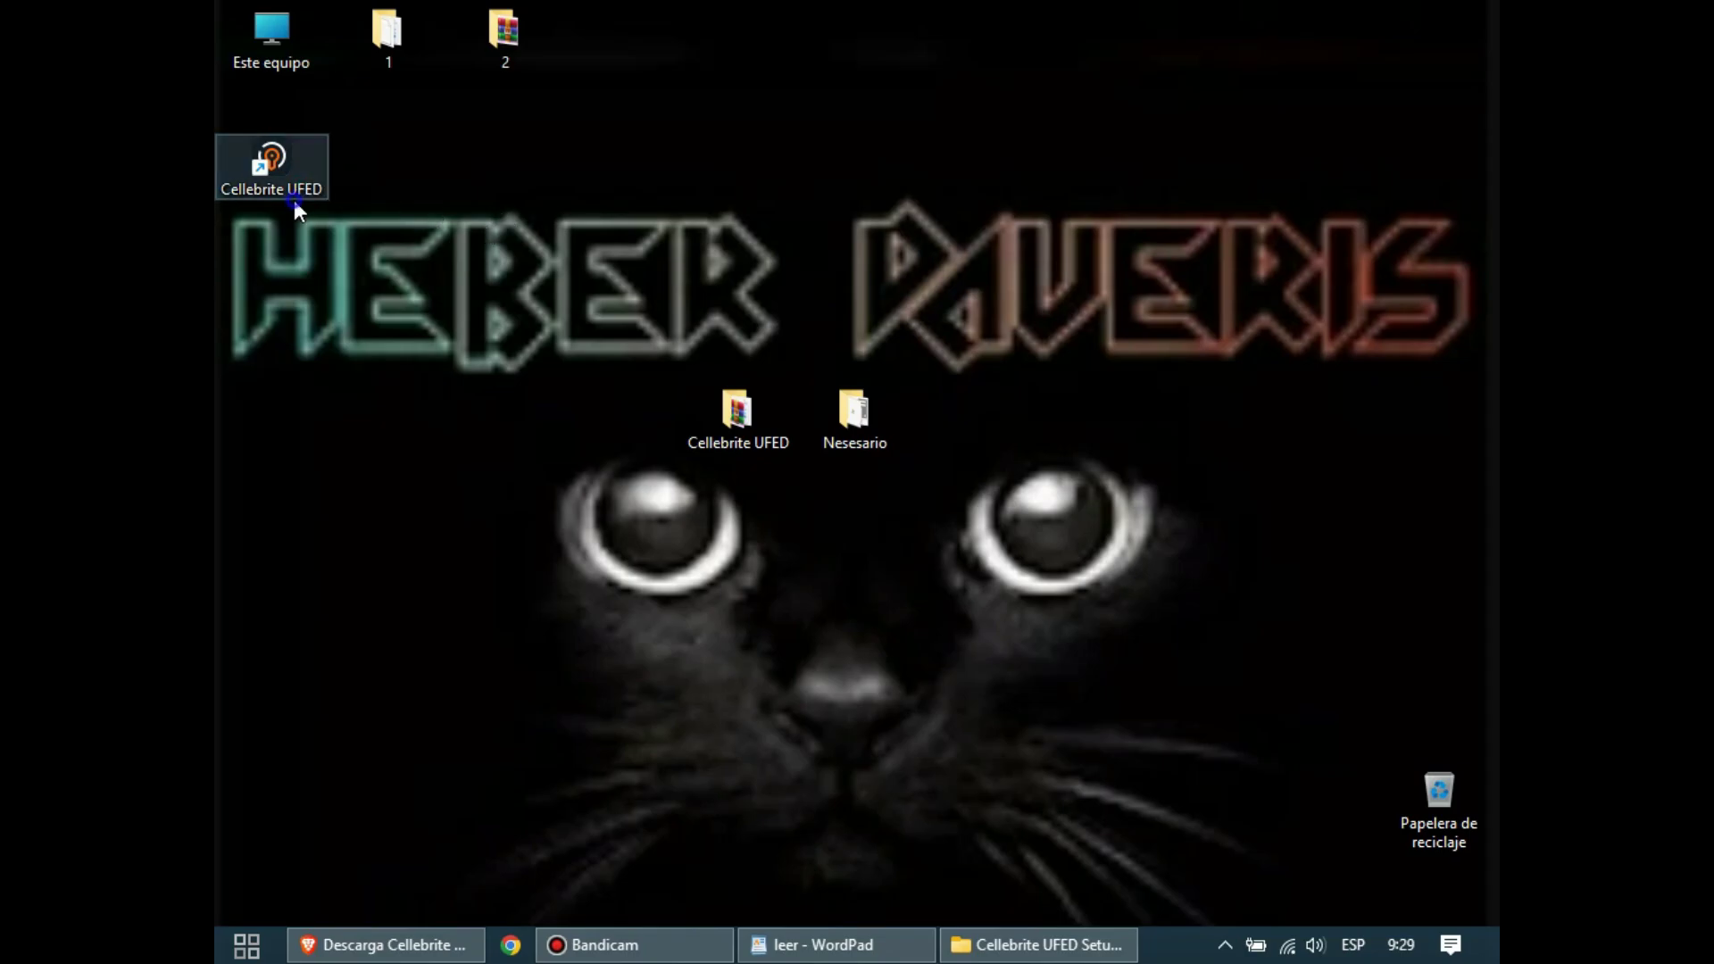
right_click(294, 200)
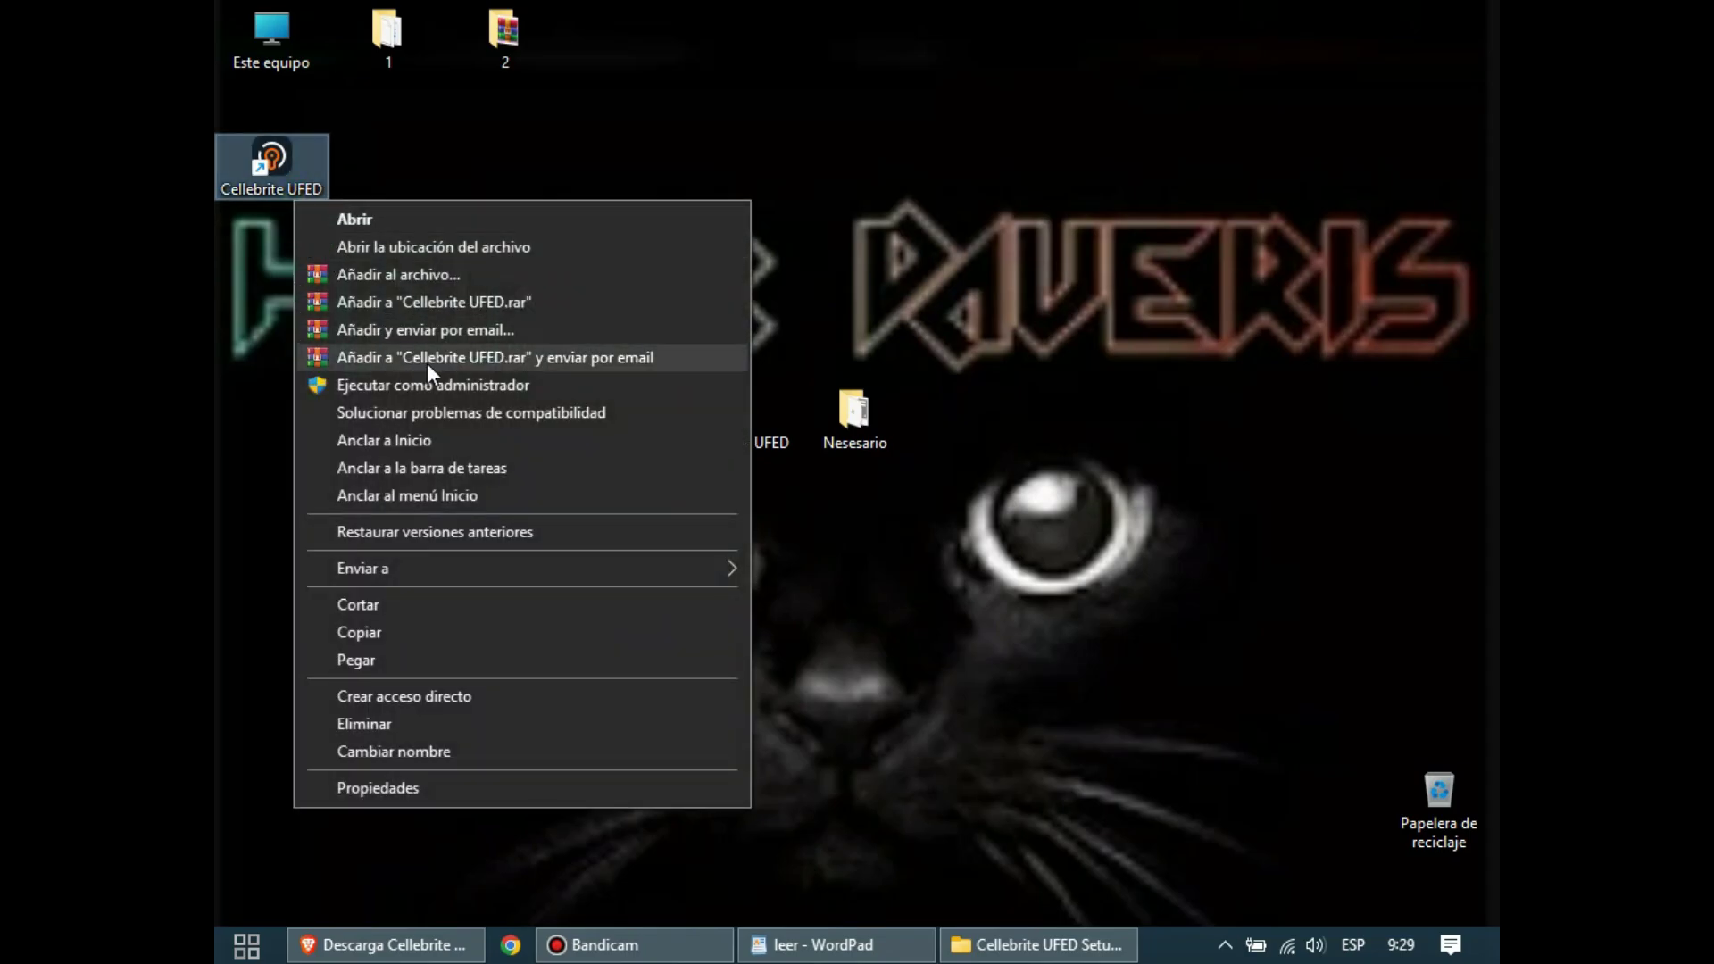
left_click(421, 397)
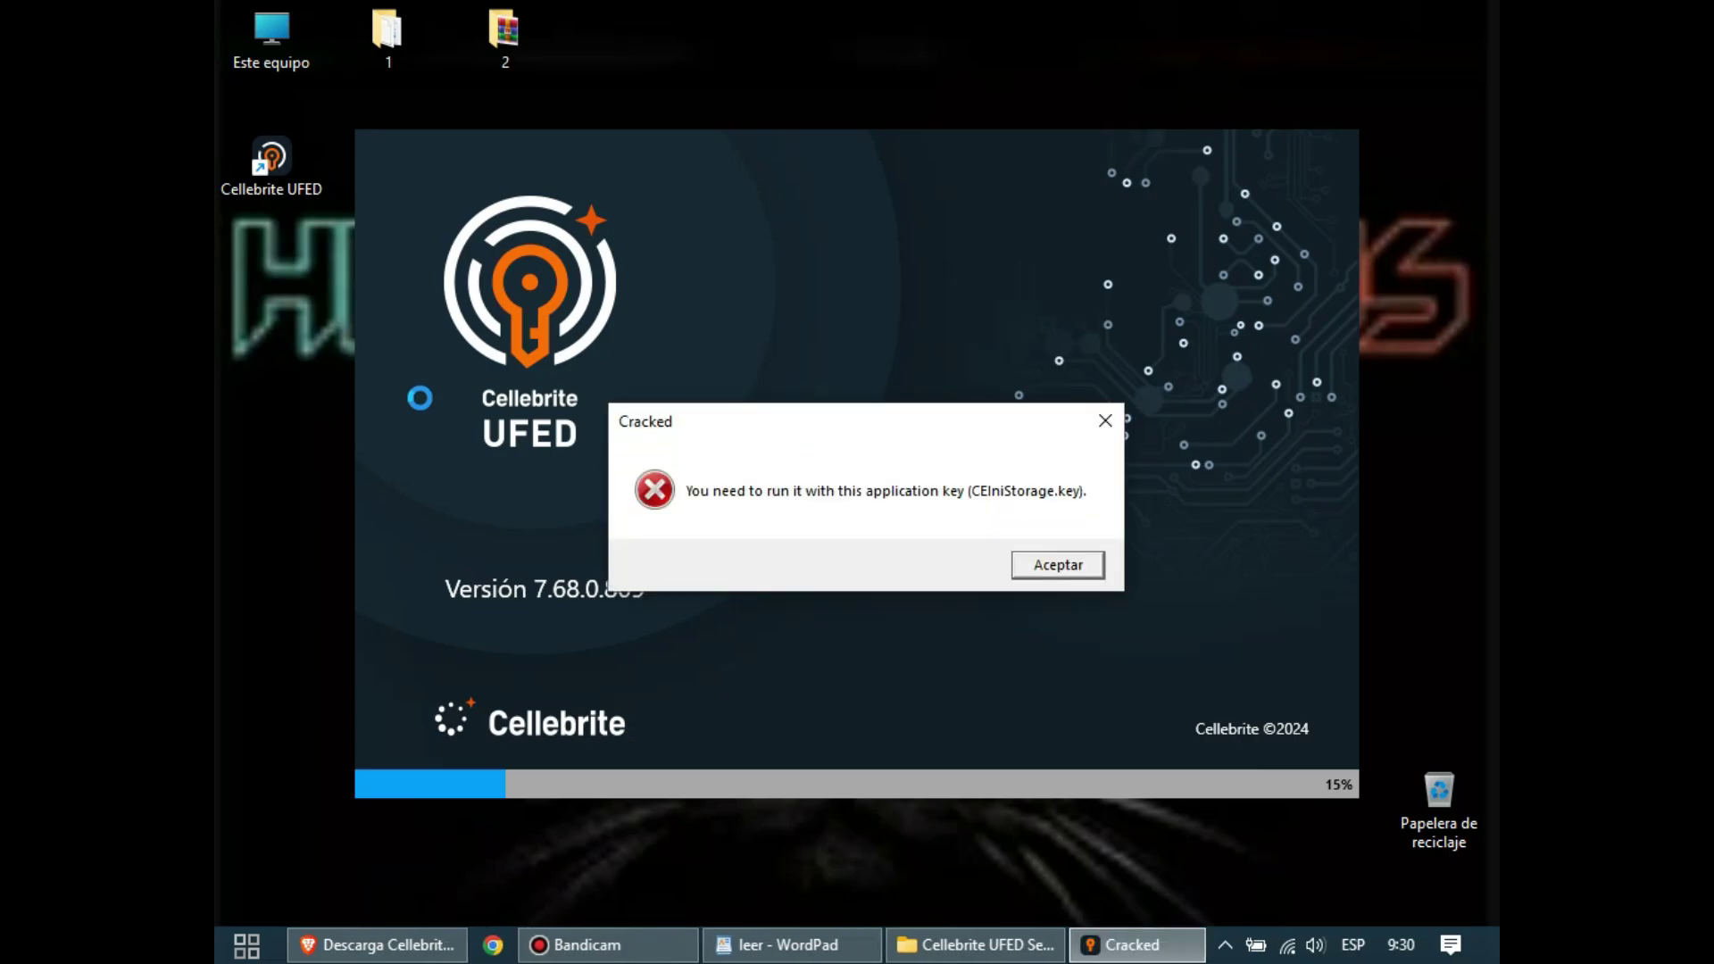
left_click(1033, 566)
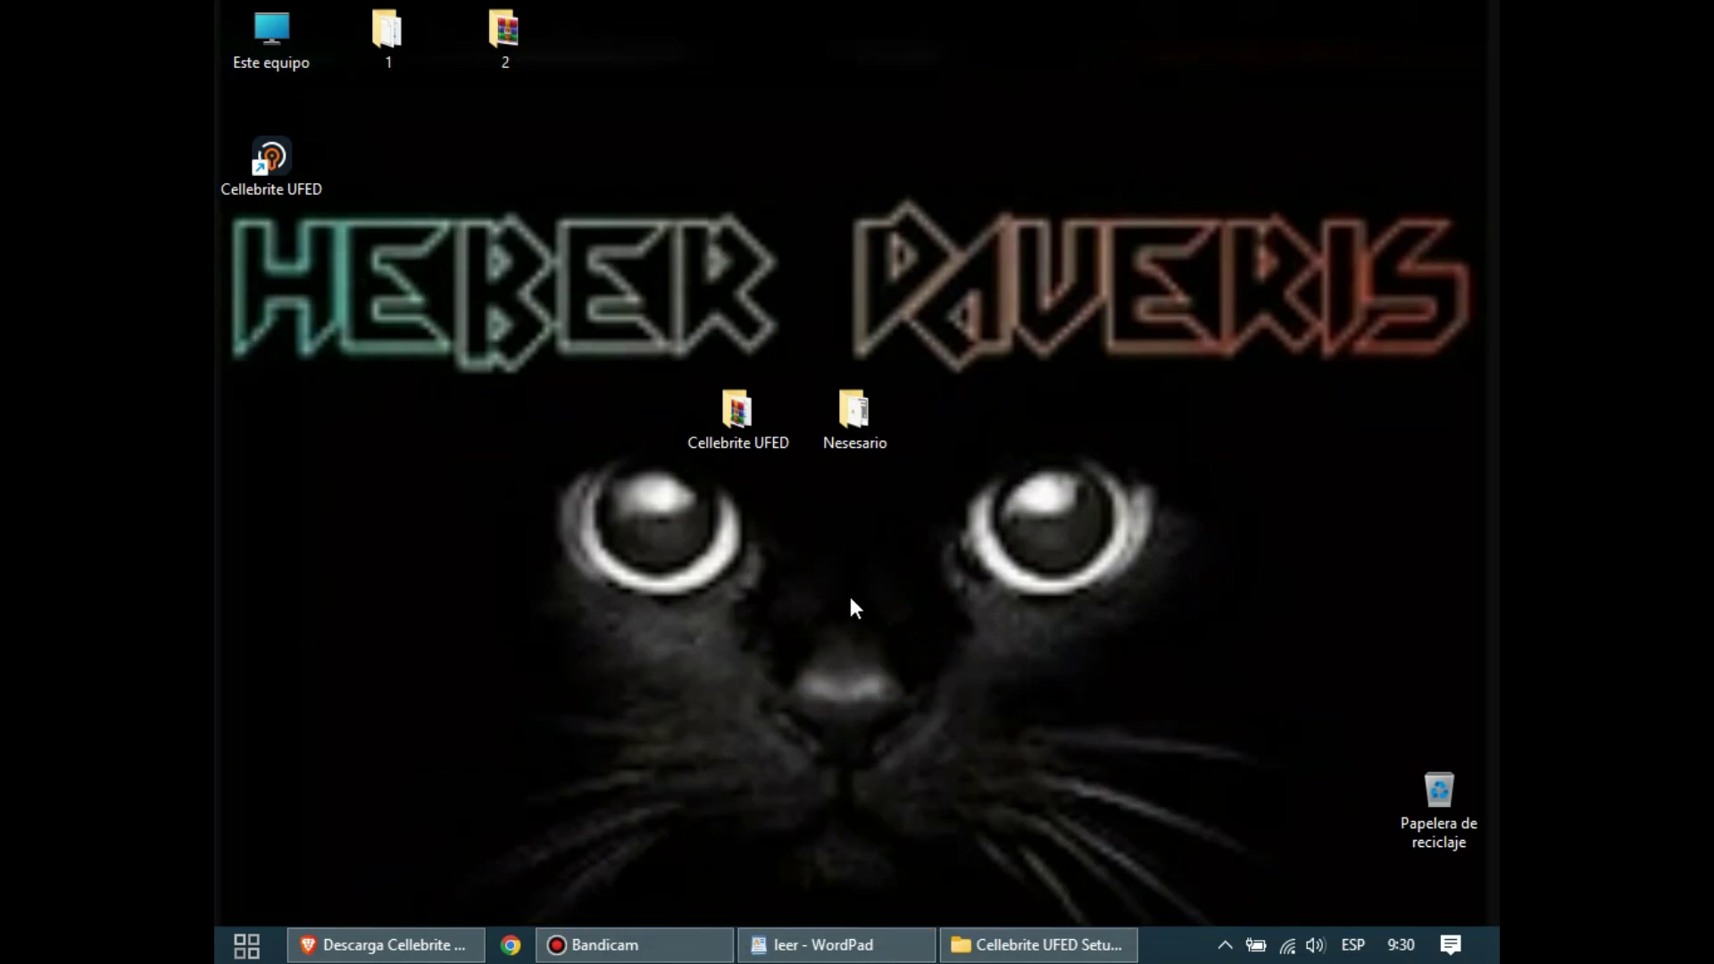
- Create a new text document on the desktop with the default name
right_click(850, 597)
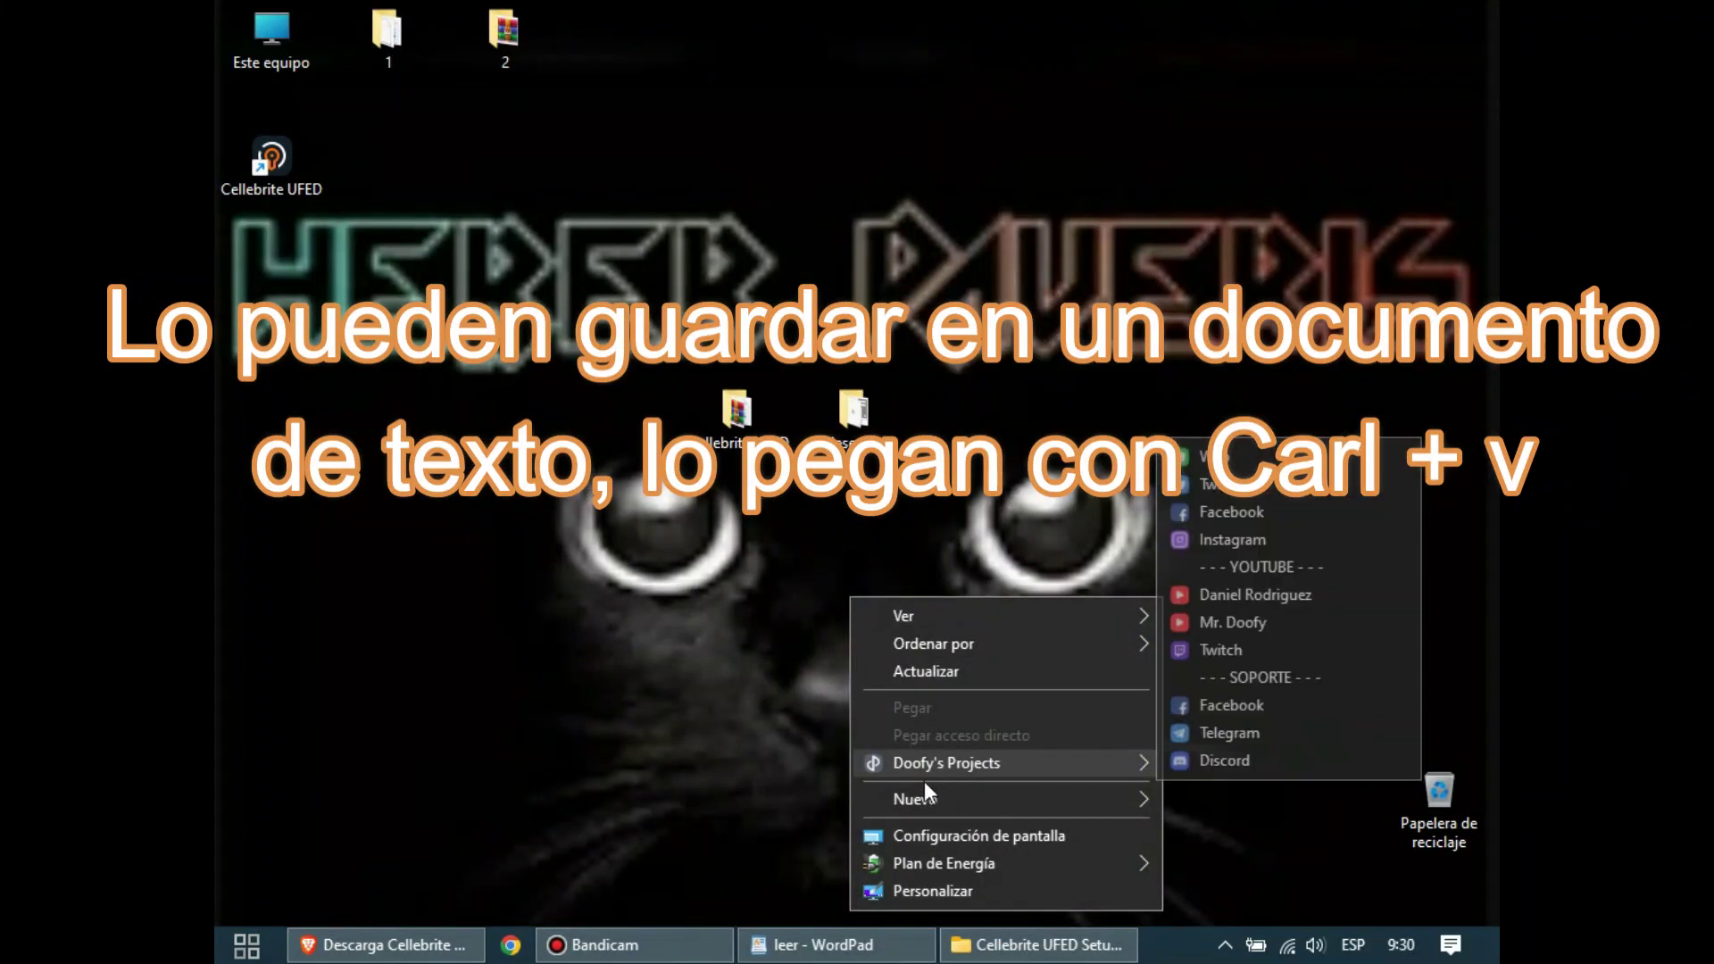
mouse_move(898, 797)
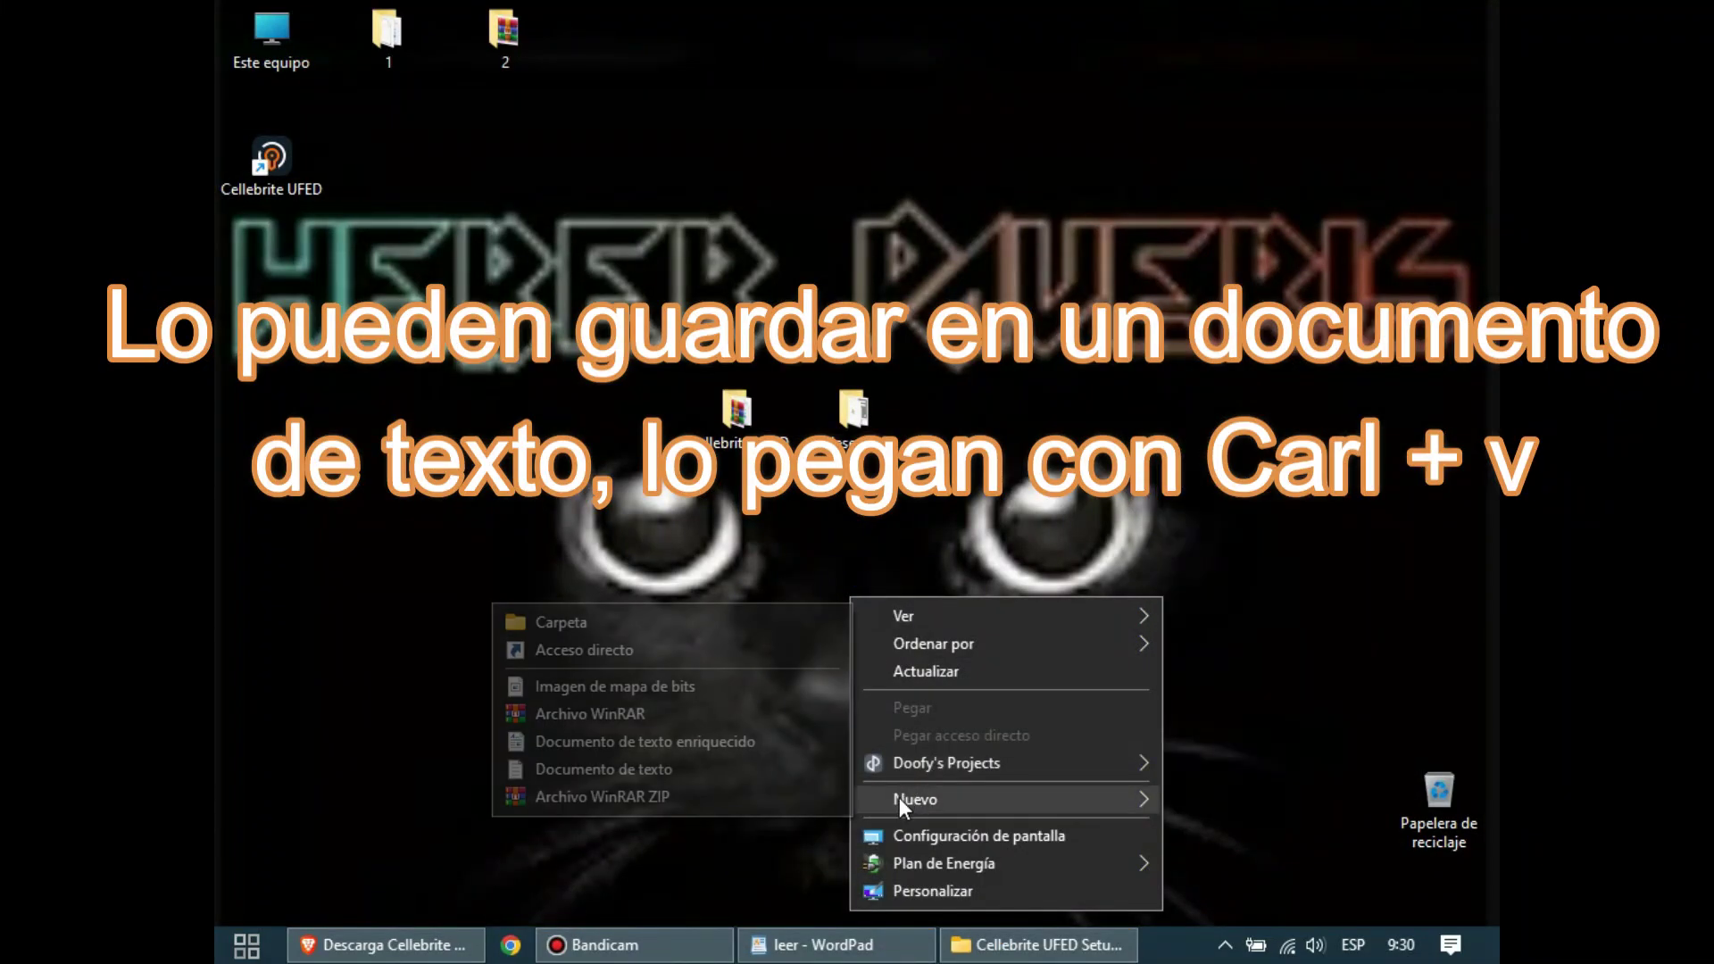
left_click(629, 766)
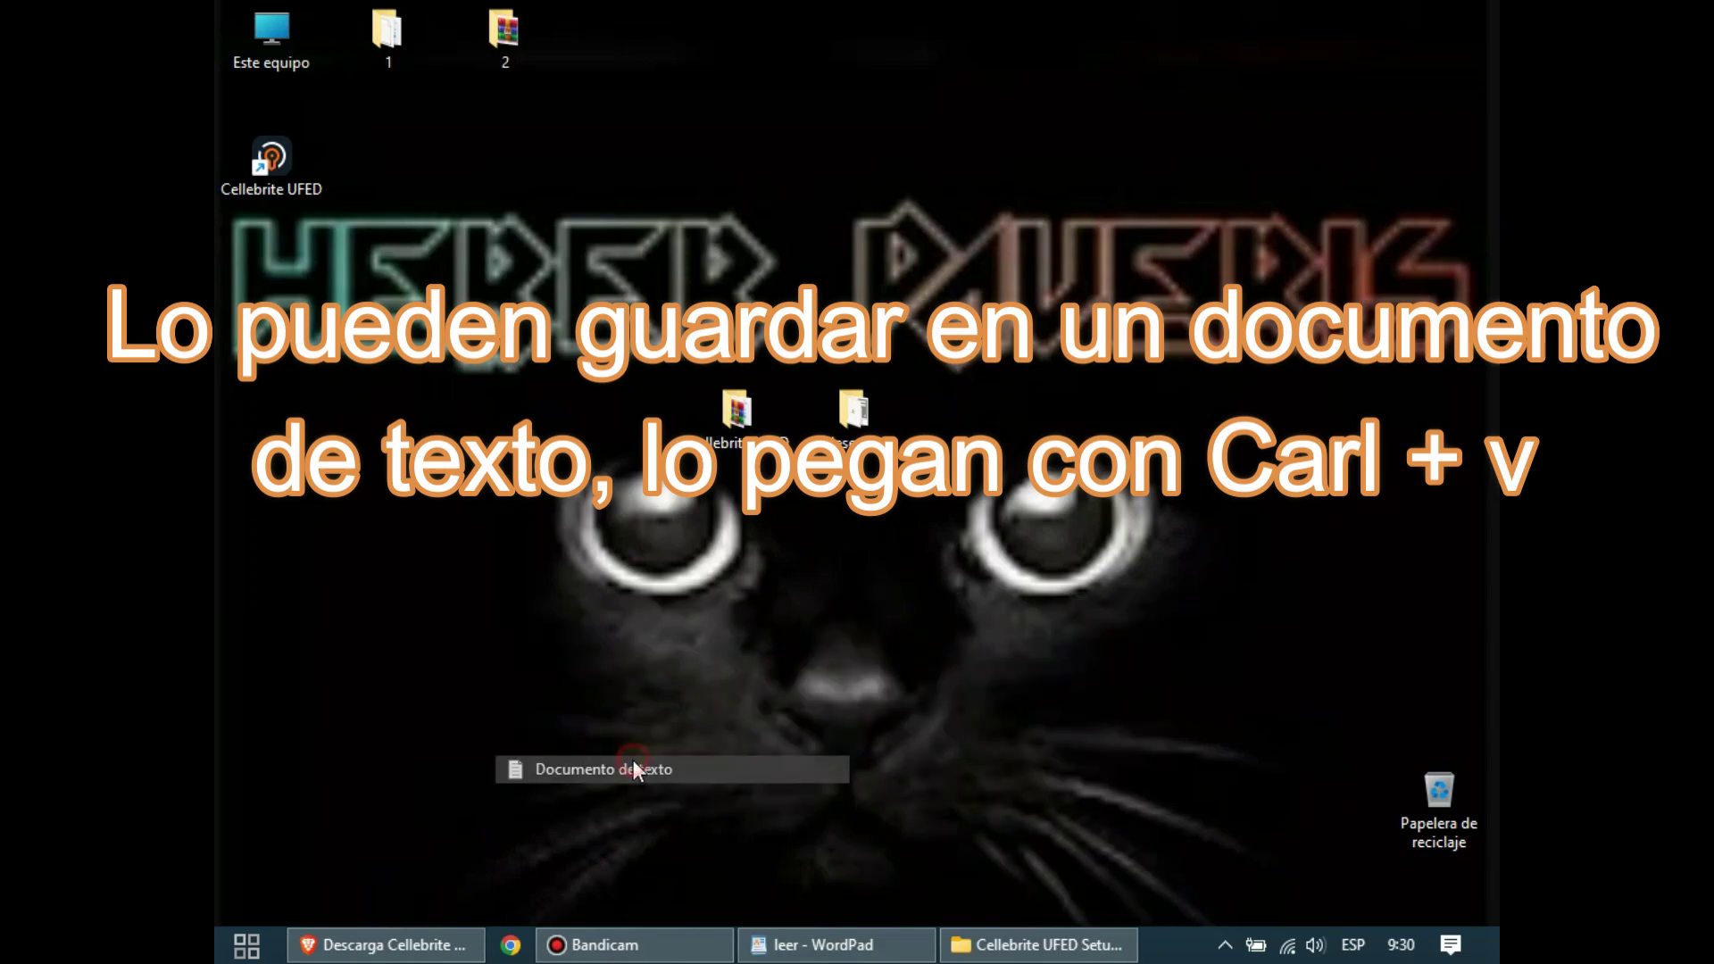
left_click(814, 694)
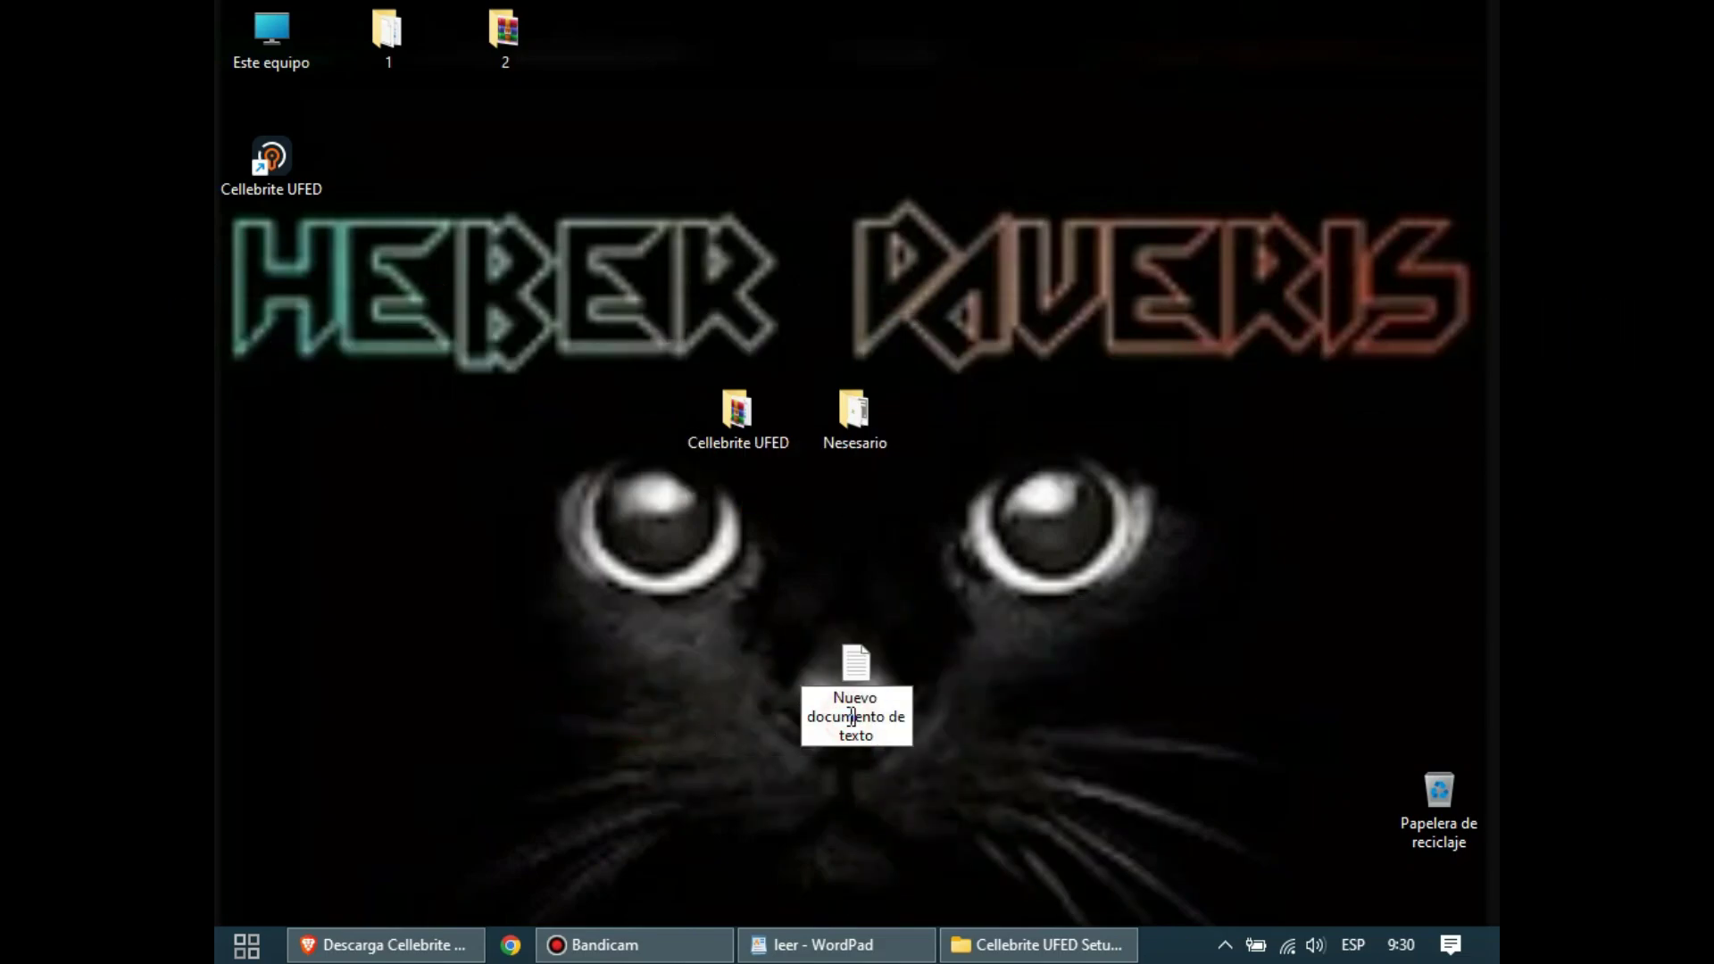
double_click(856, 690)
left_click(858, 672)
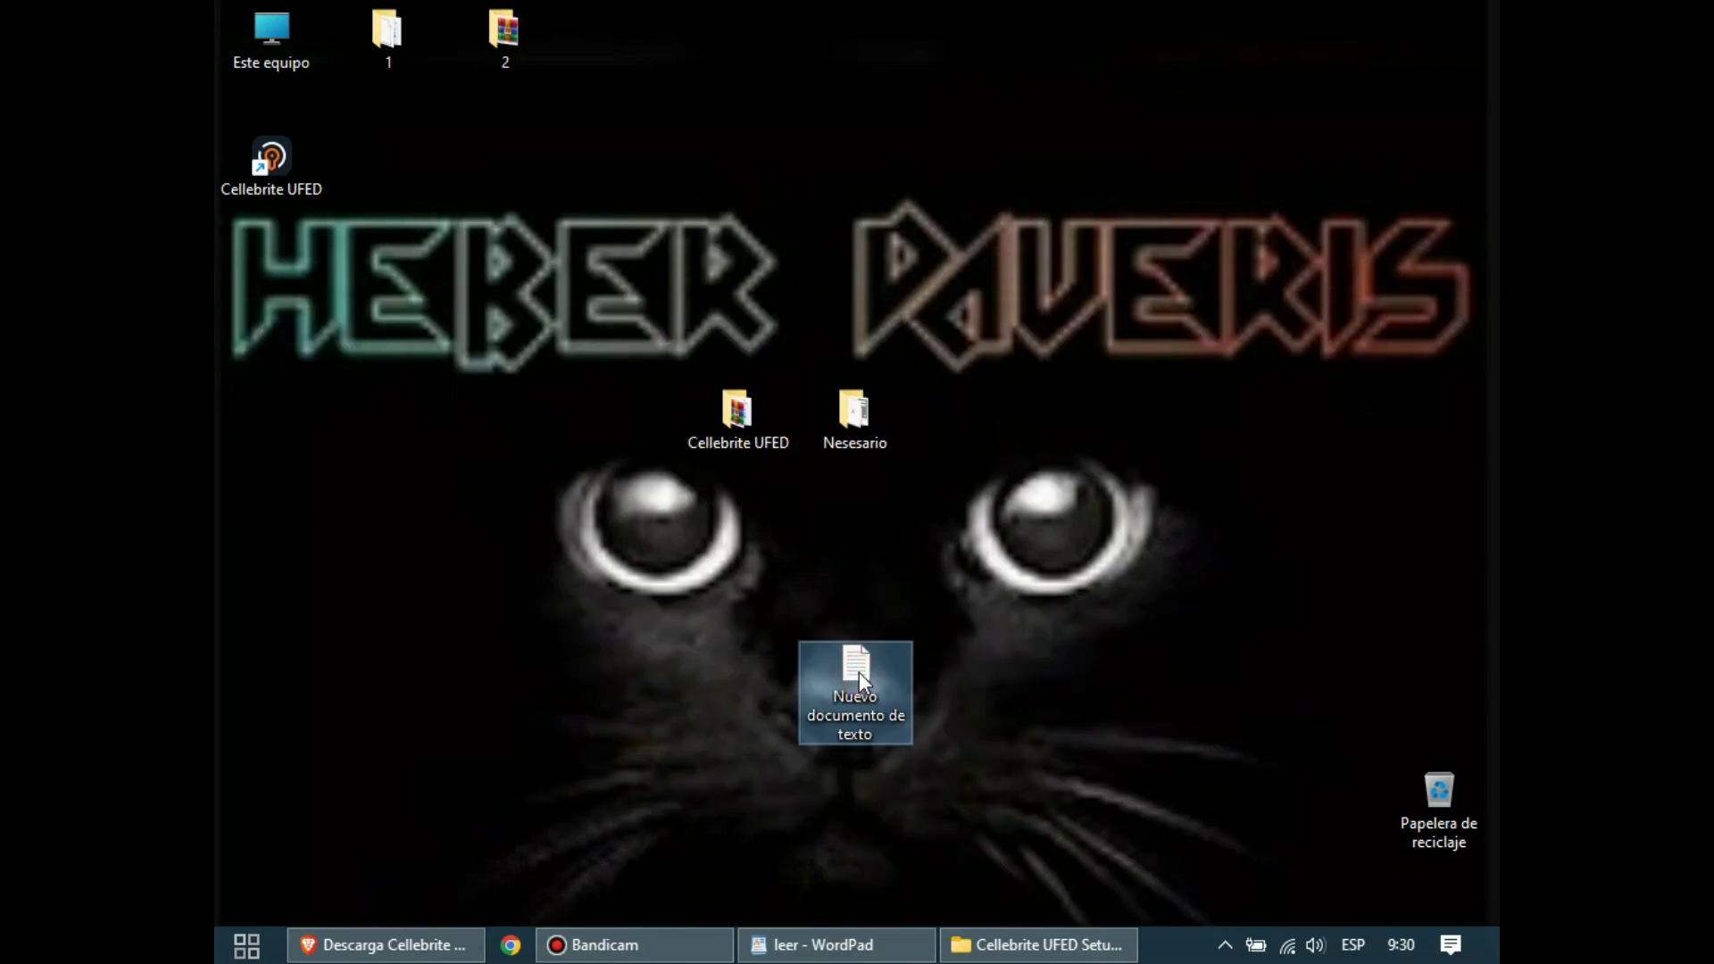
- Open the new text document, paste the copied hardware ID into it, and minimize the window
double_click(859, 672)
left_click(833, 576)
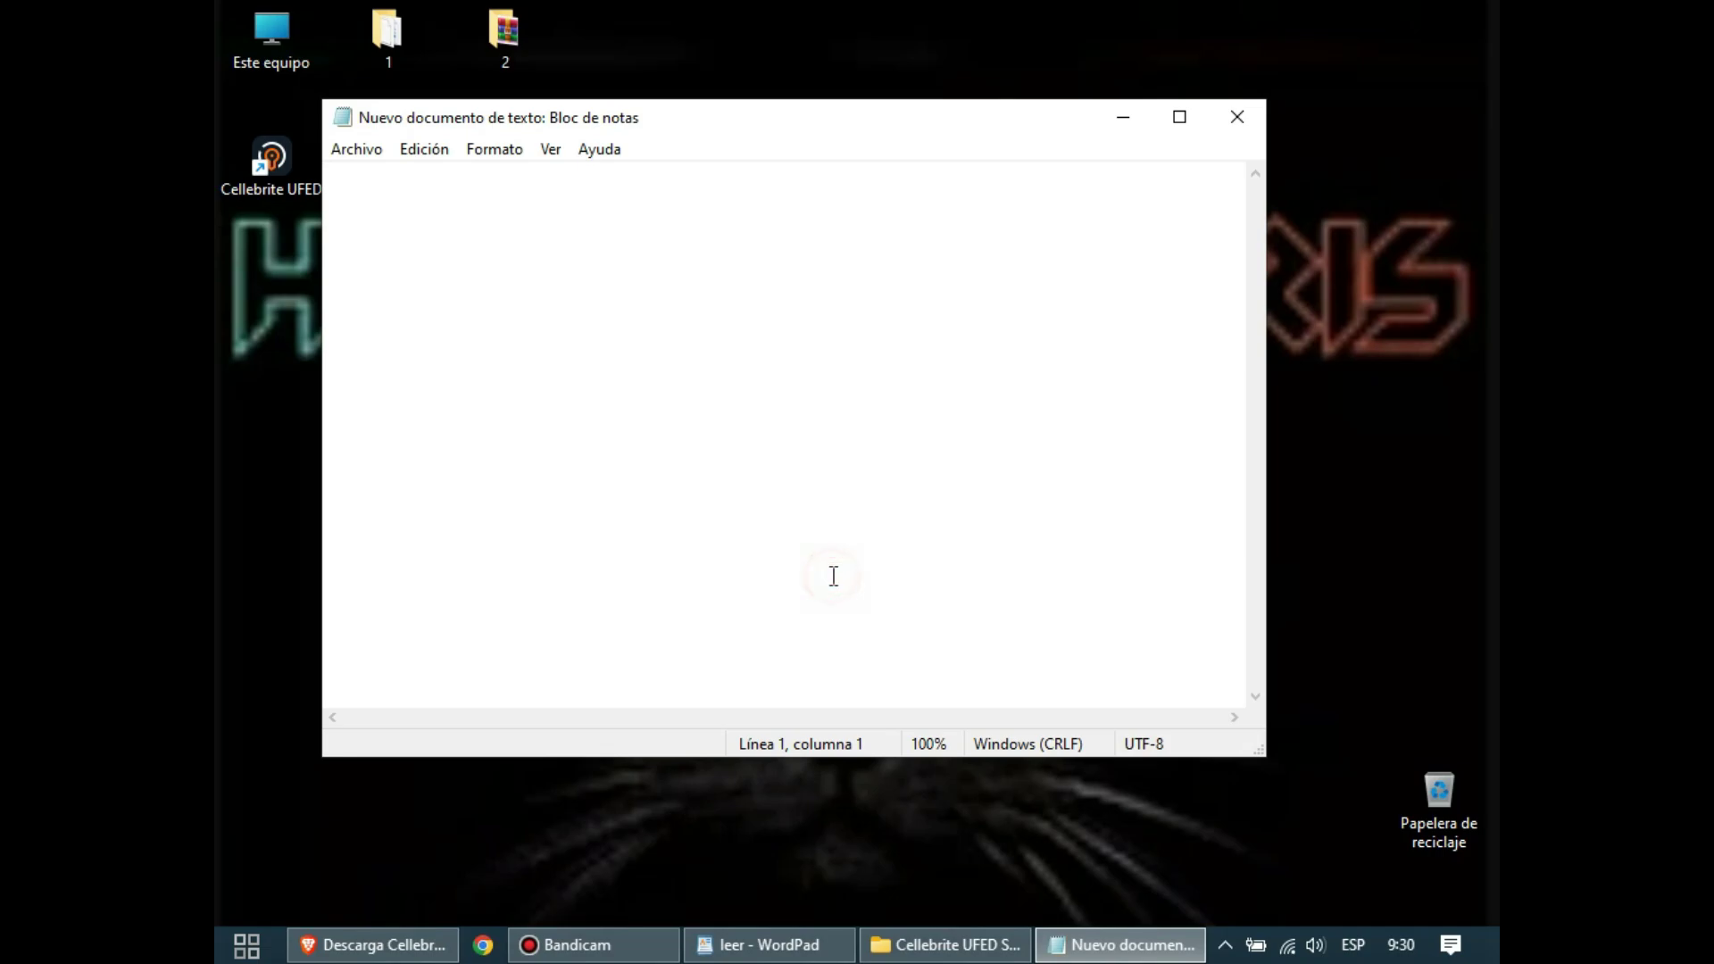
key("ctrl+v")
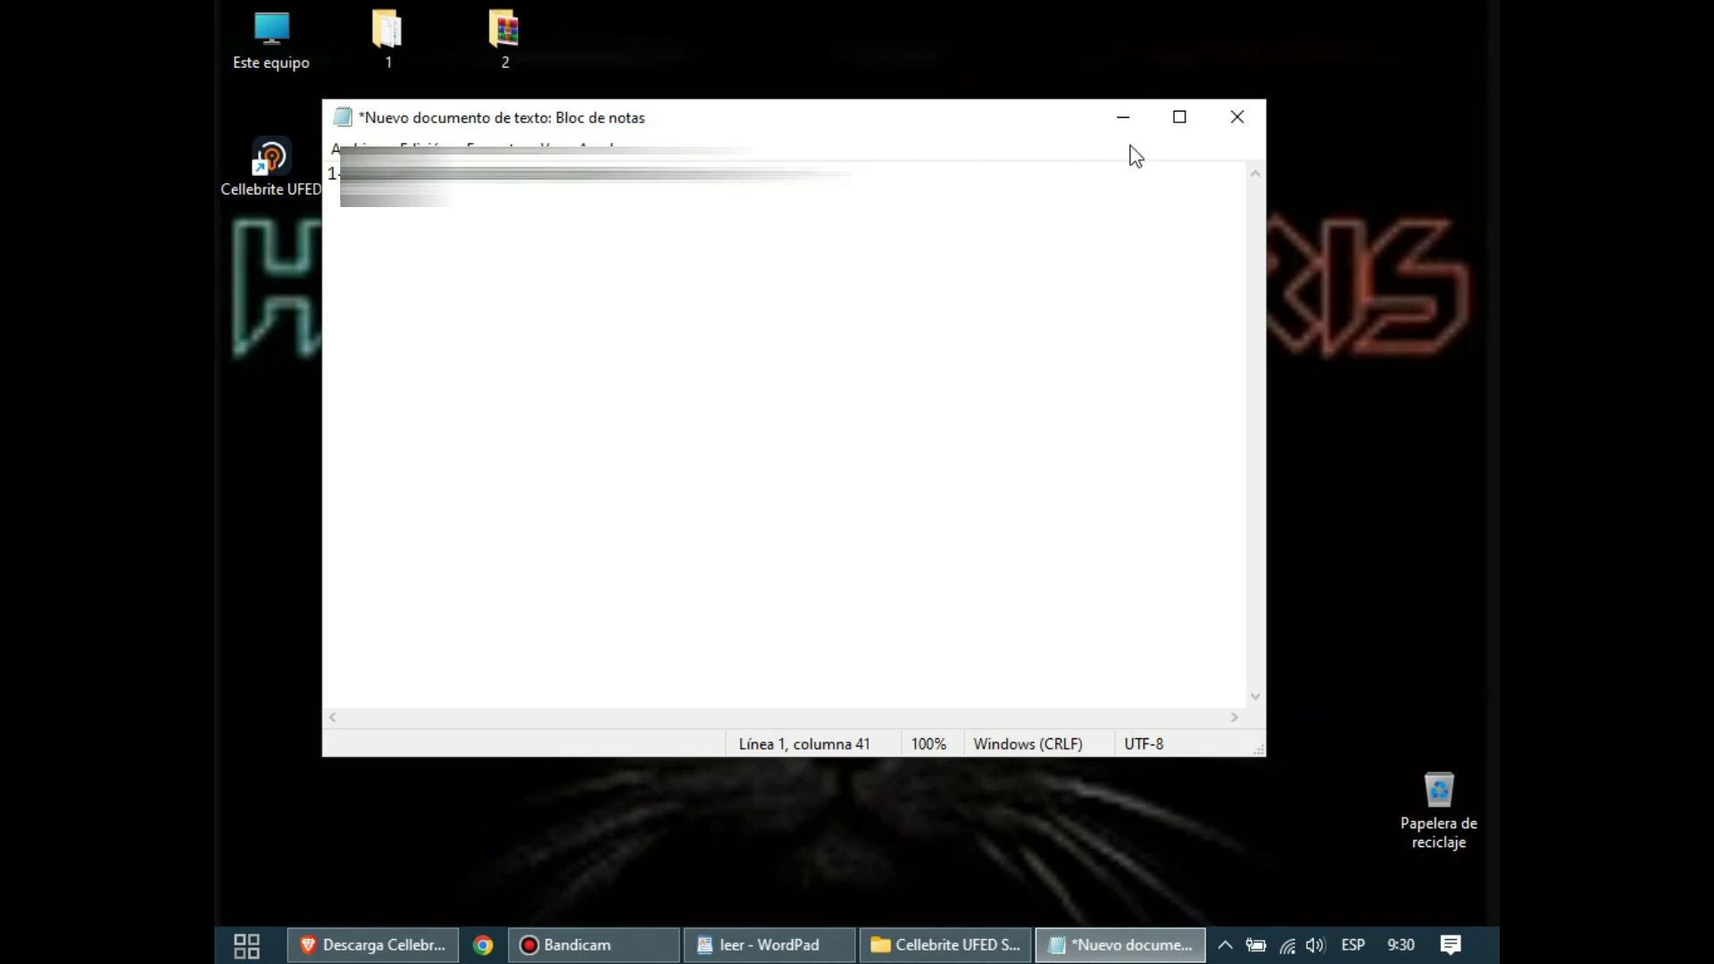
left_click(1124, 121)
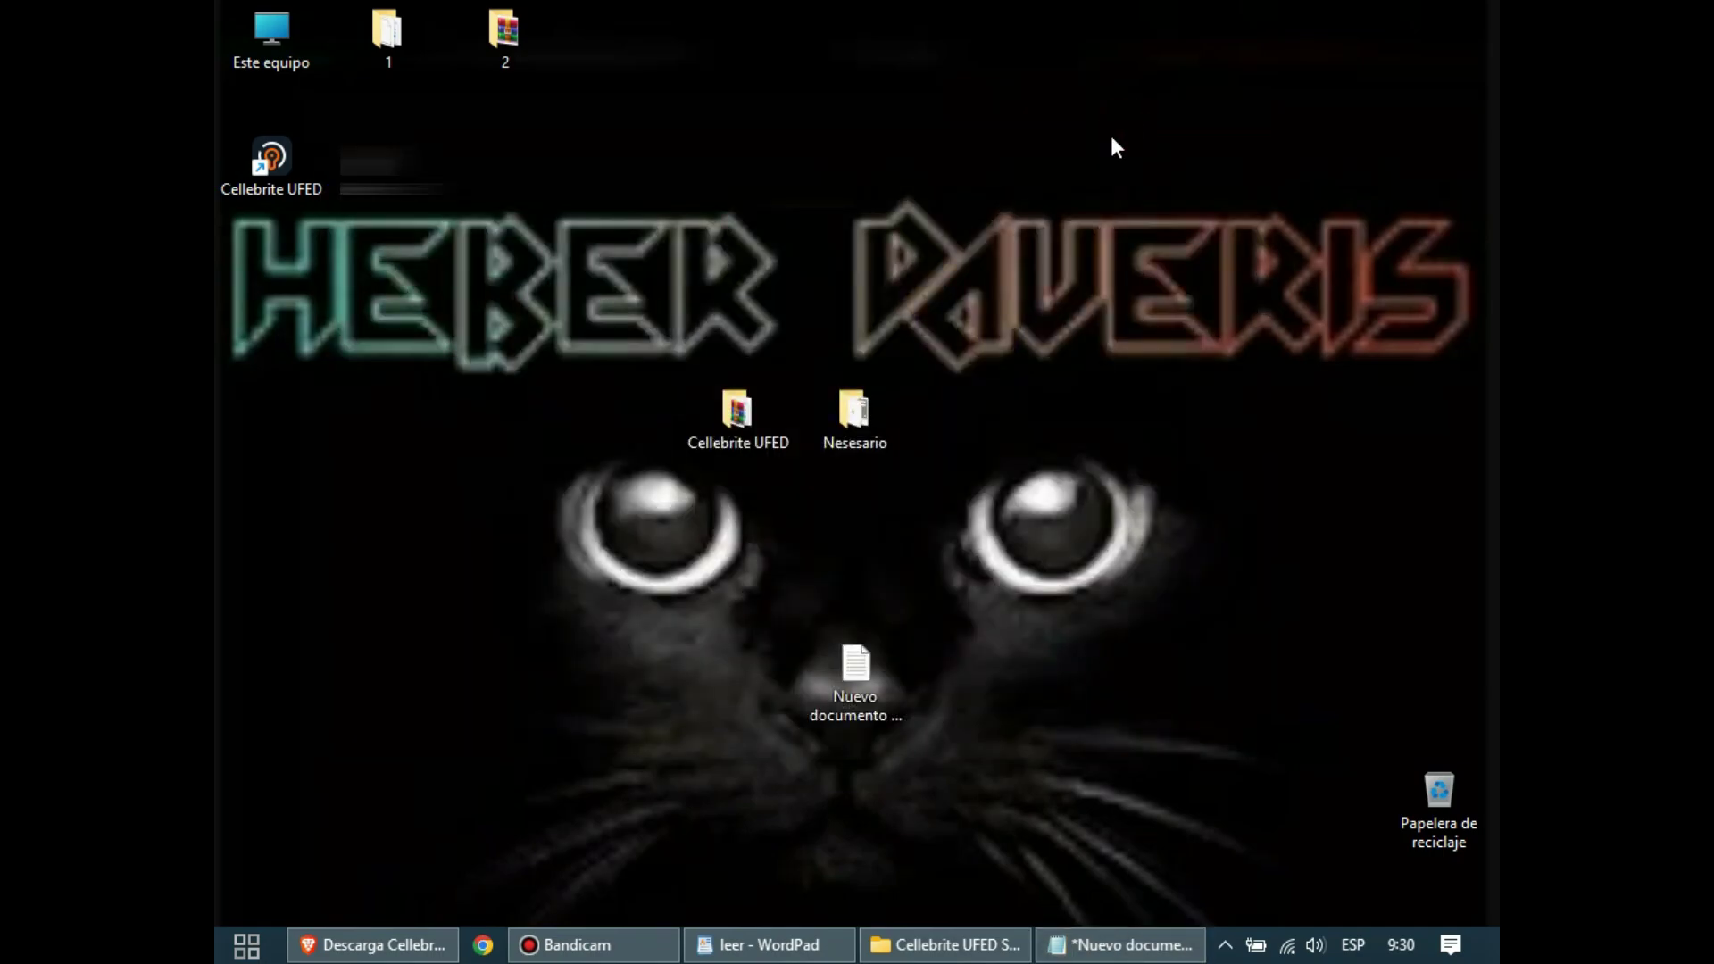
- Open the C.U768-Keygen folder inside Cellebrite UFED Setup 7.68.0.809 and run SEKeygen as administrator
double_click(744, 410)
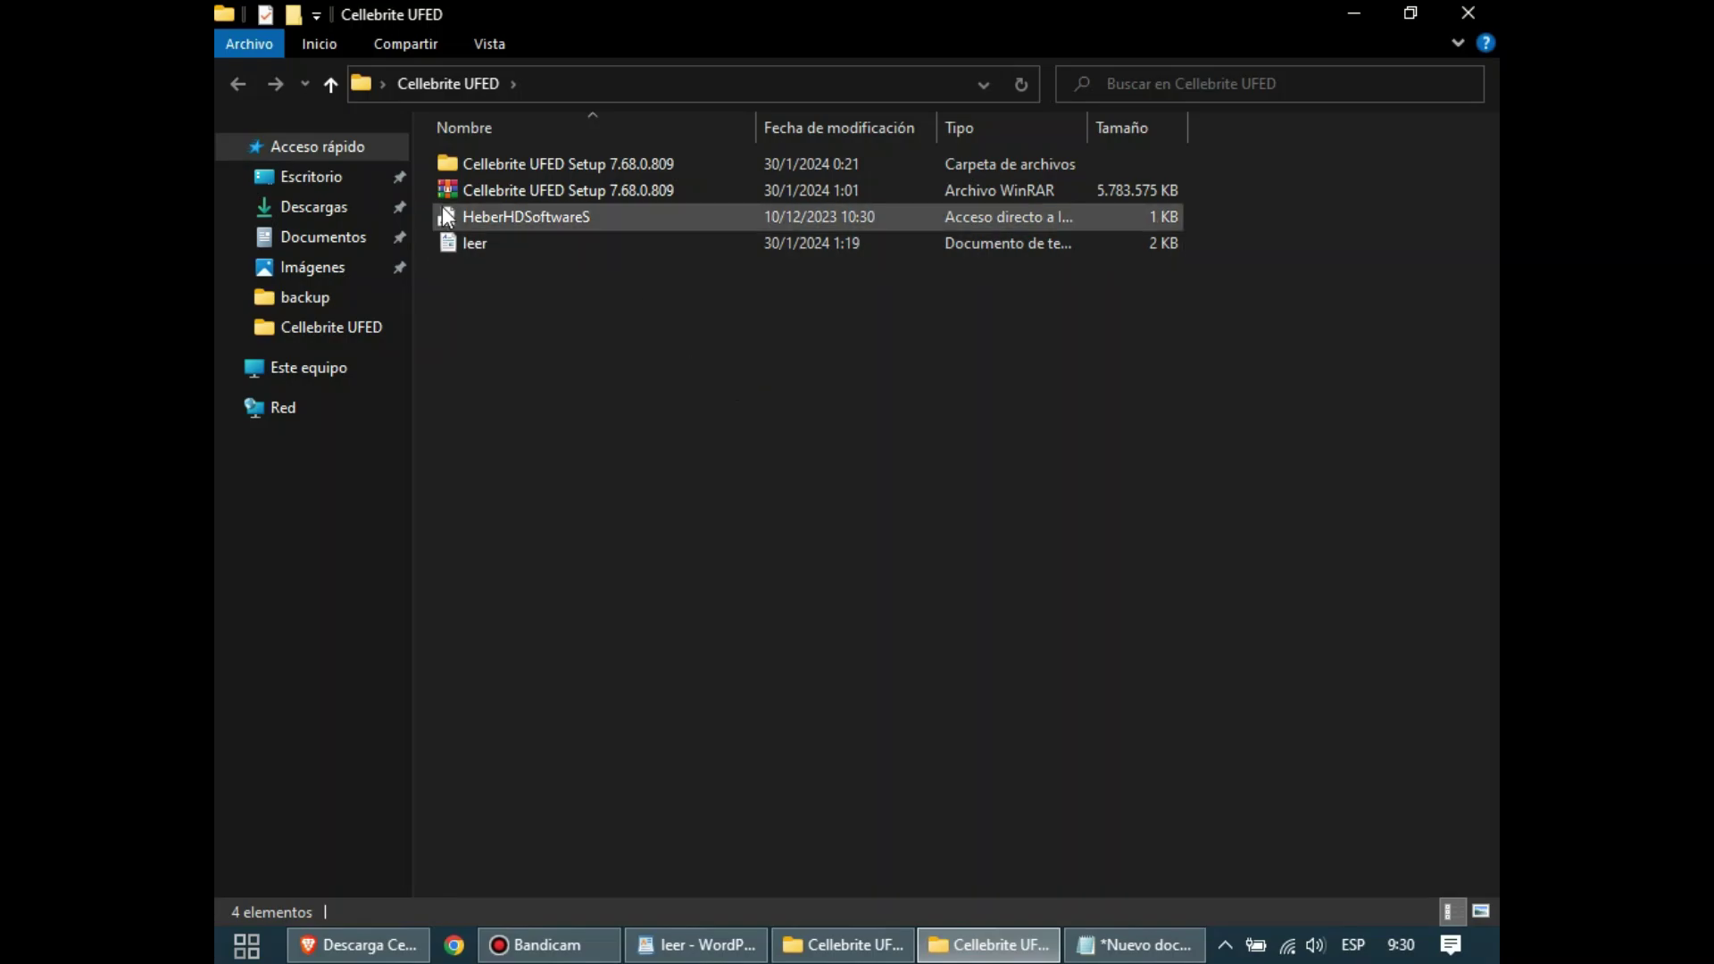
double_click(537, 163)
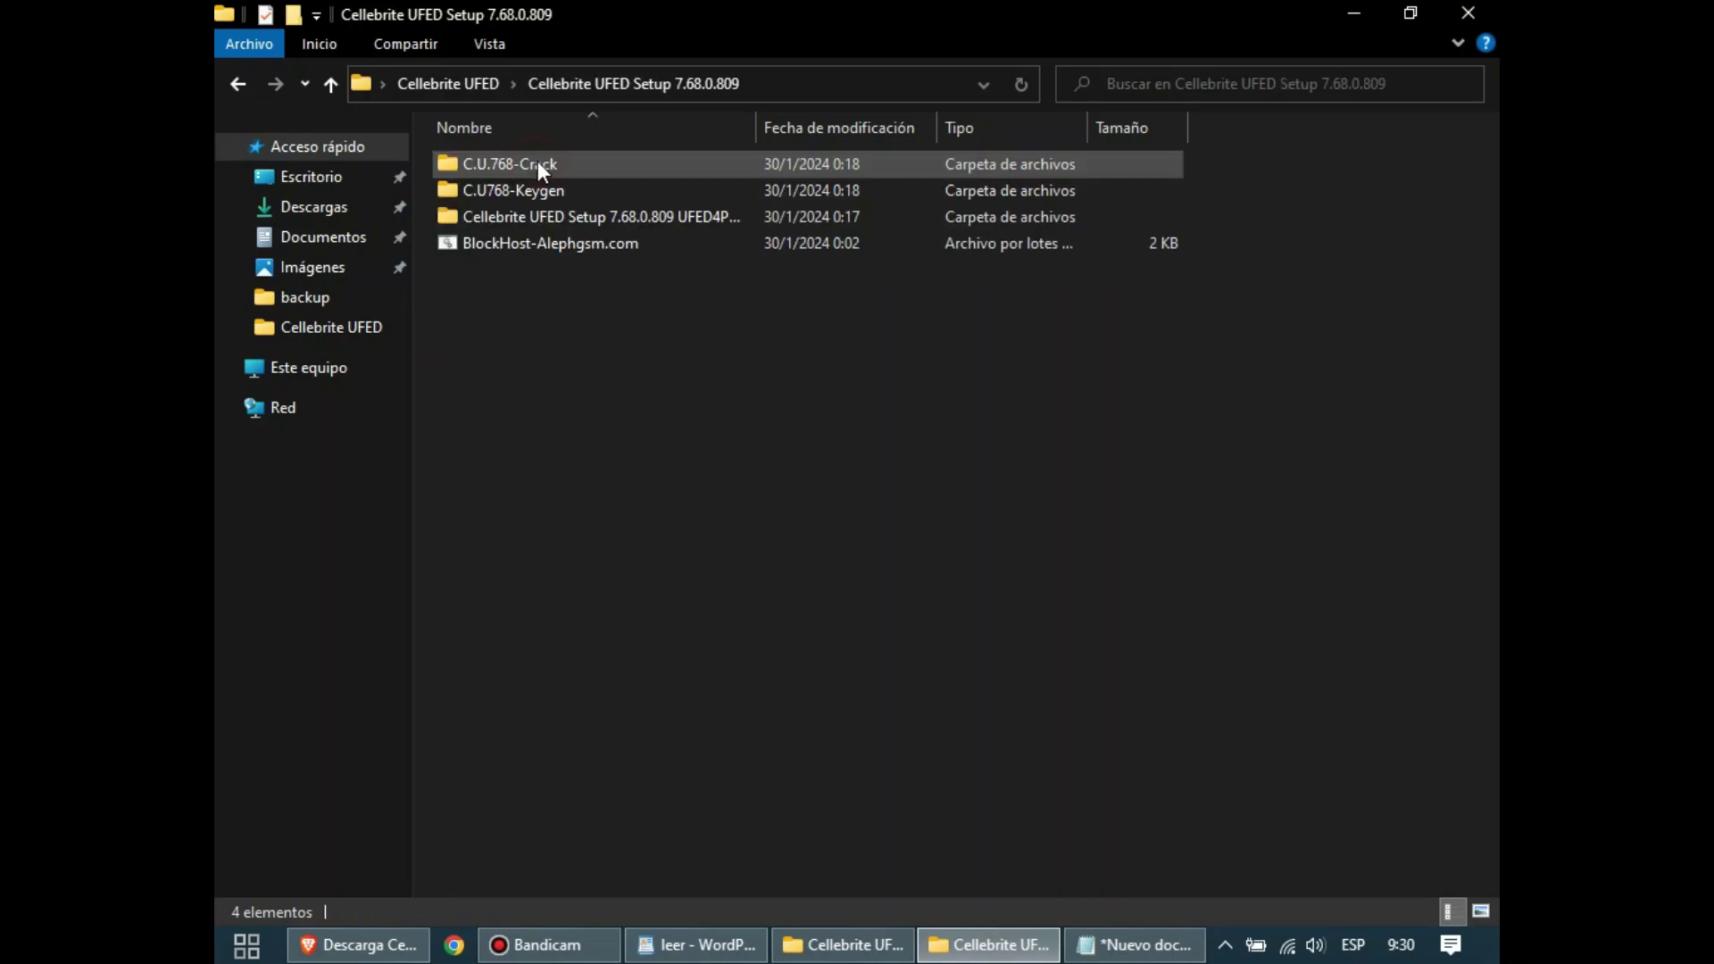
double_click(538, 164)
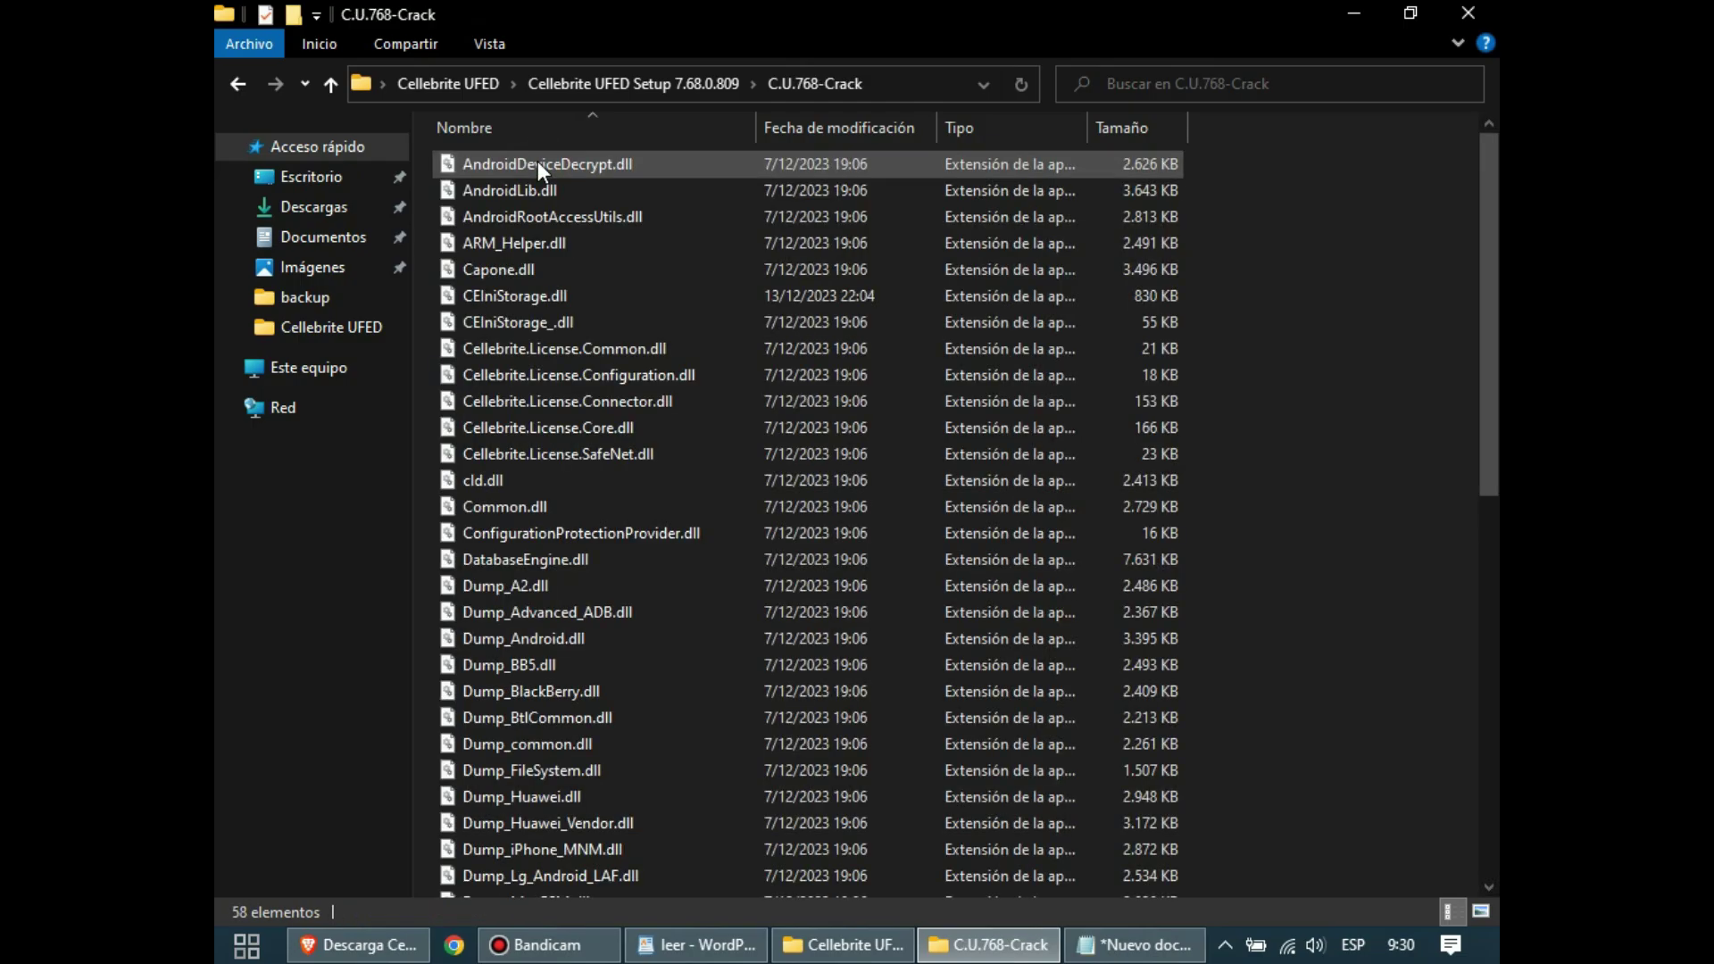
left_click(239, 87)
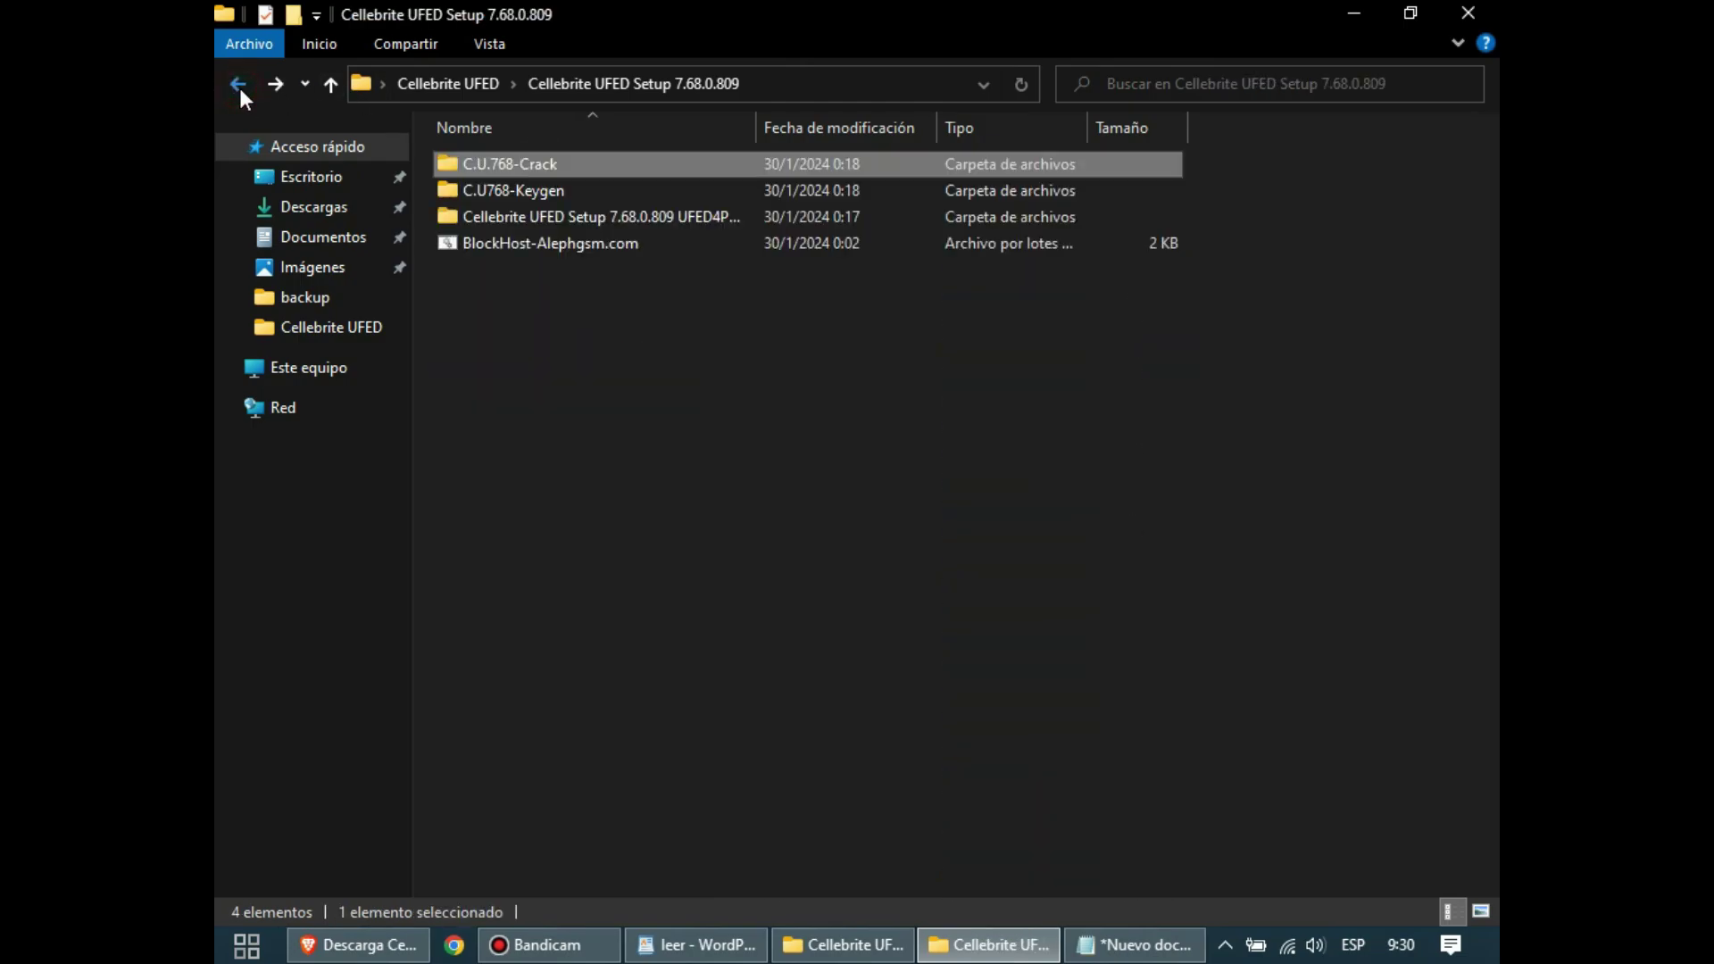
double_click(490, 185)
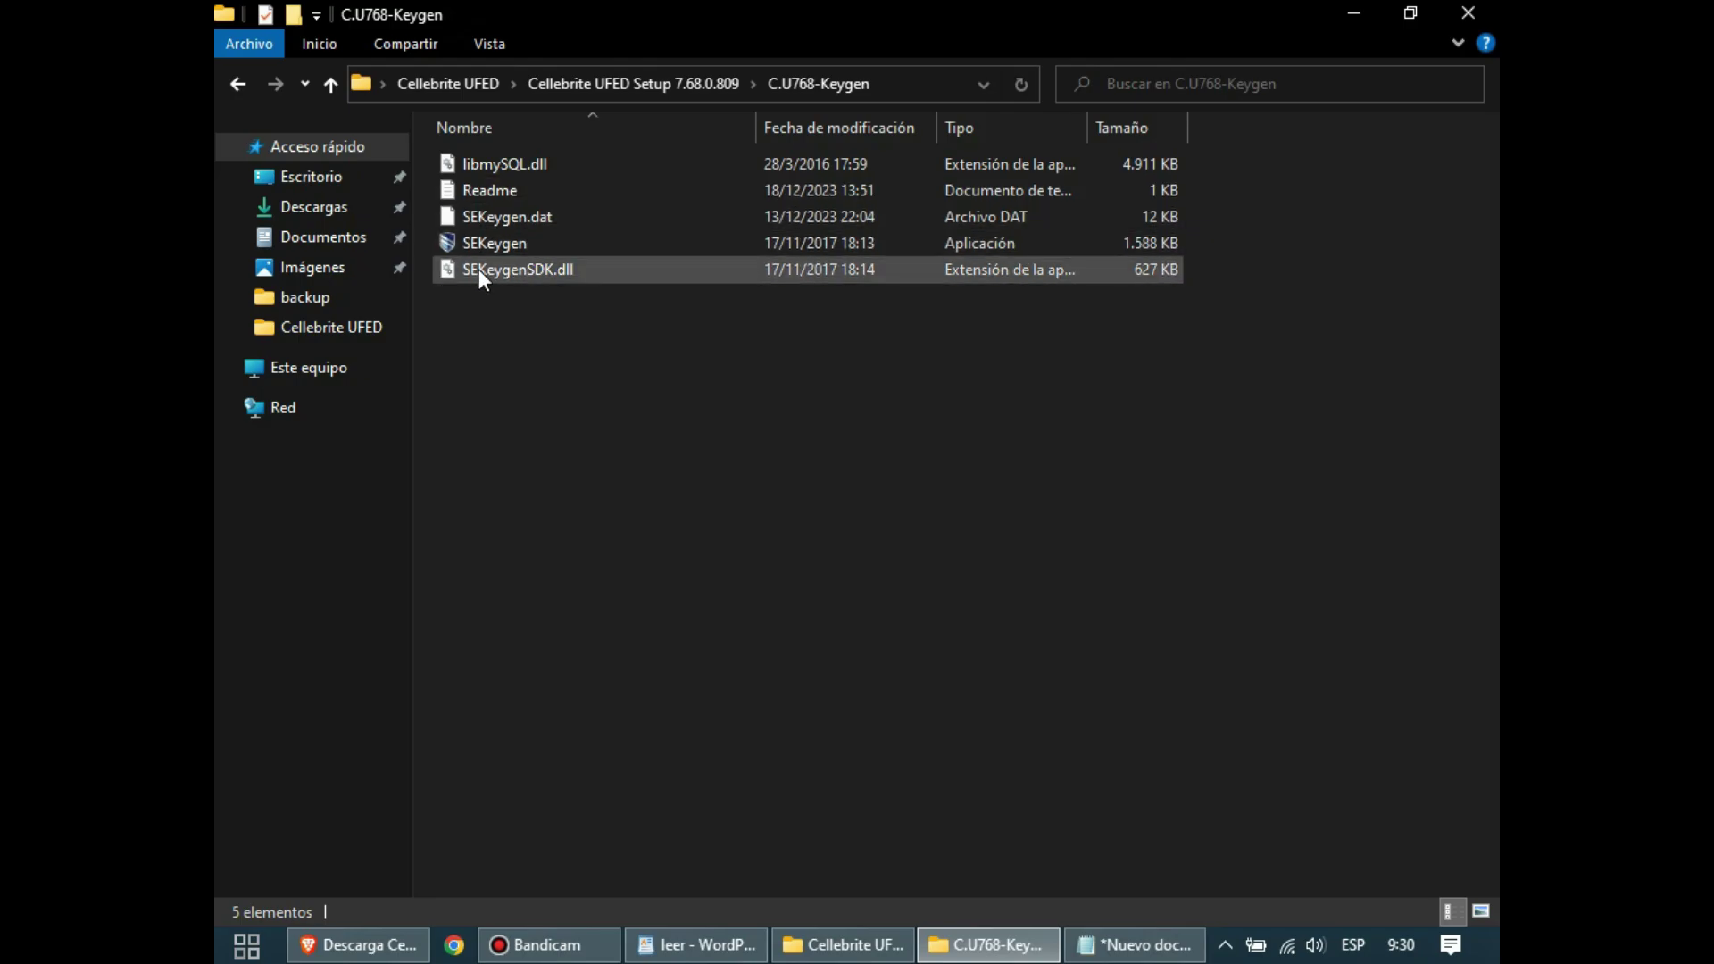
right_click(489, 248)
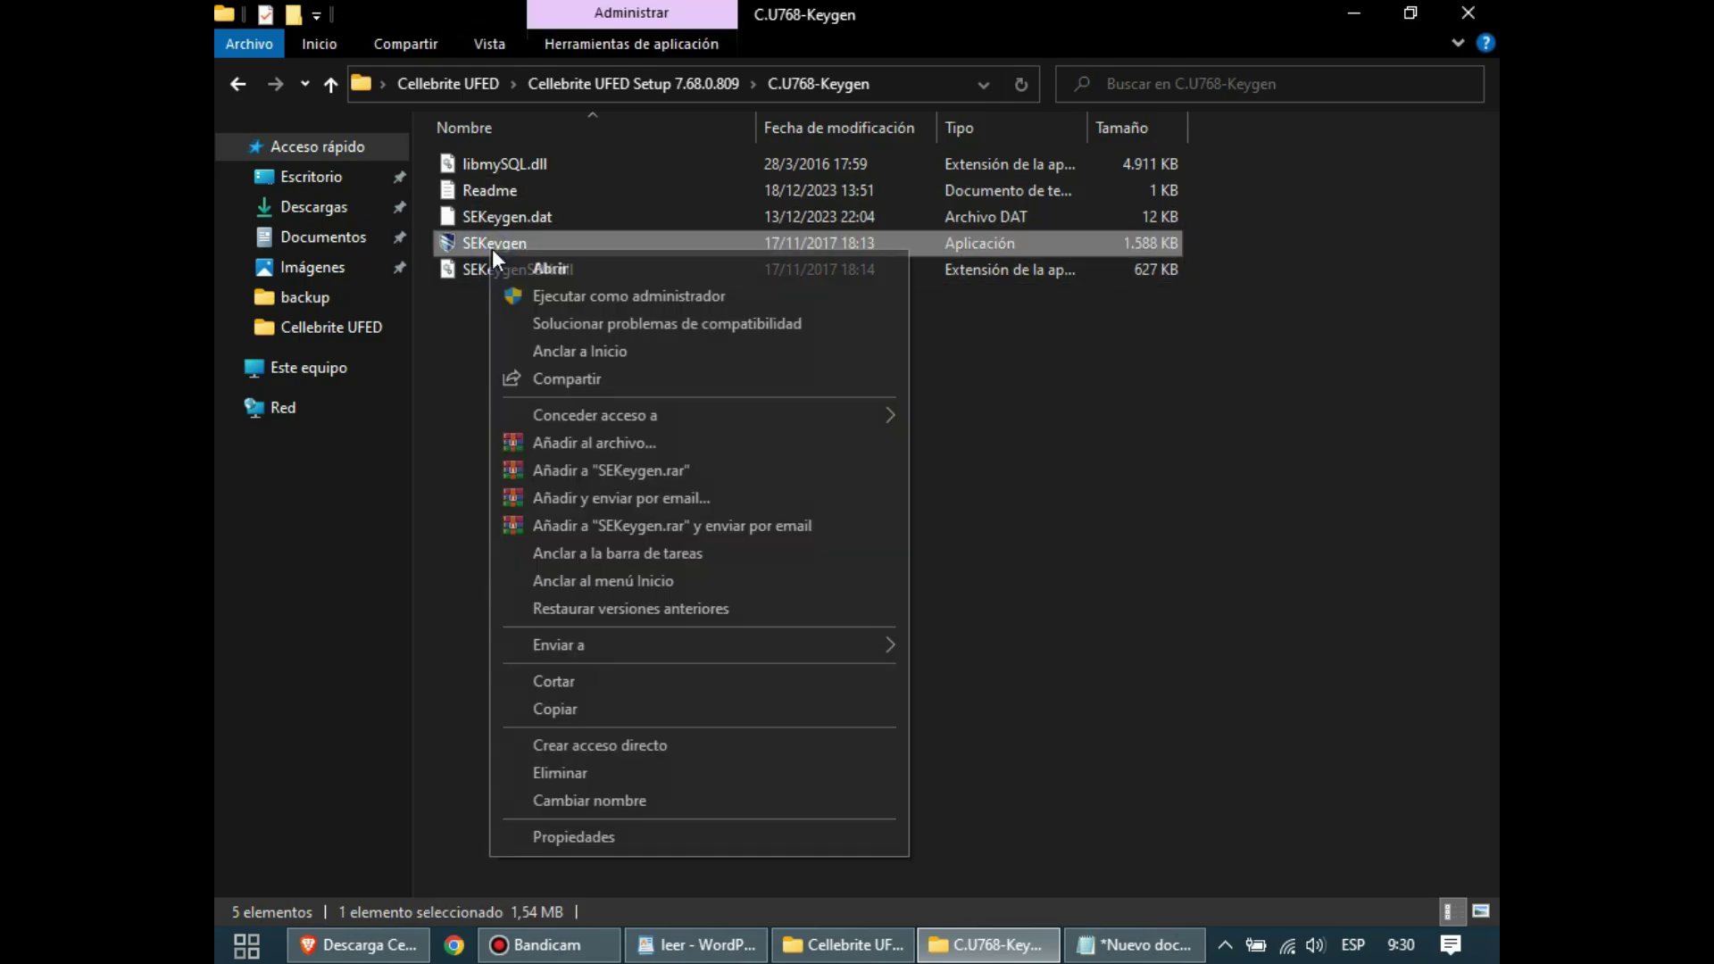
left_click(557, 297)
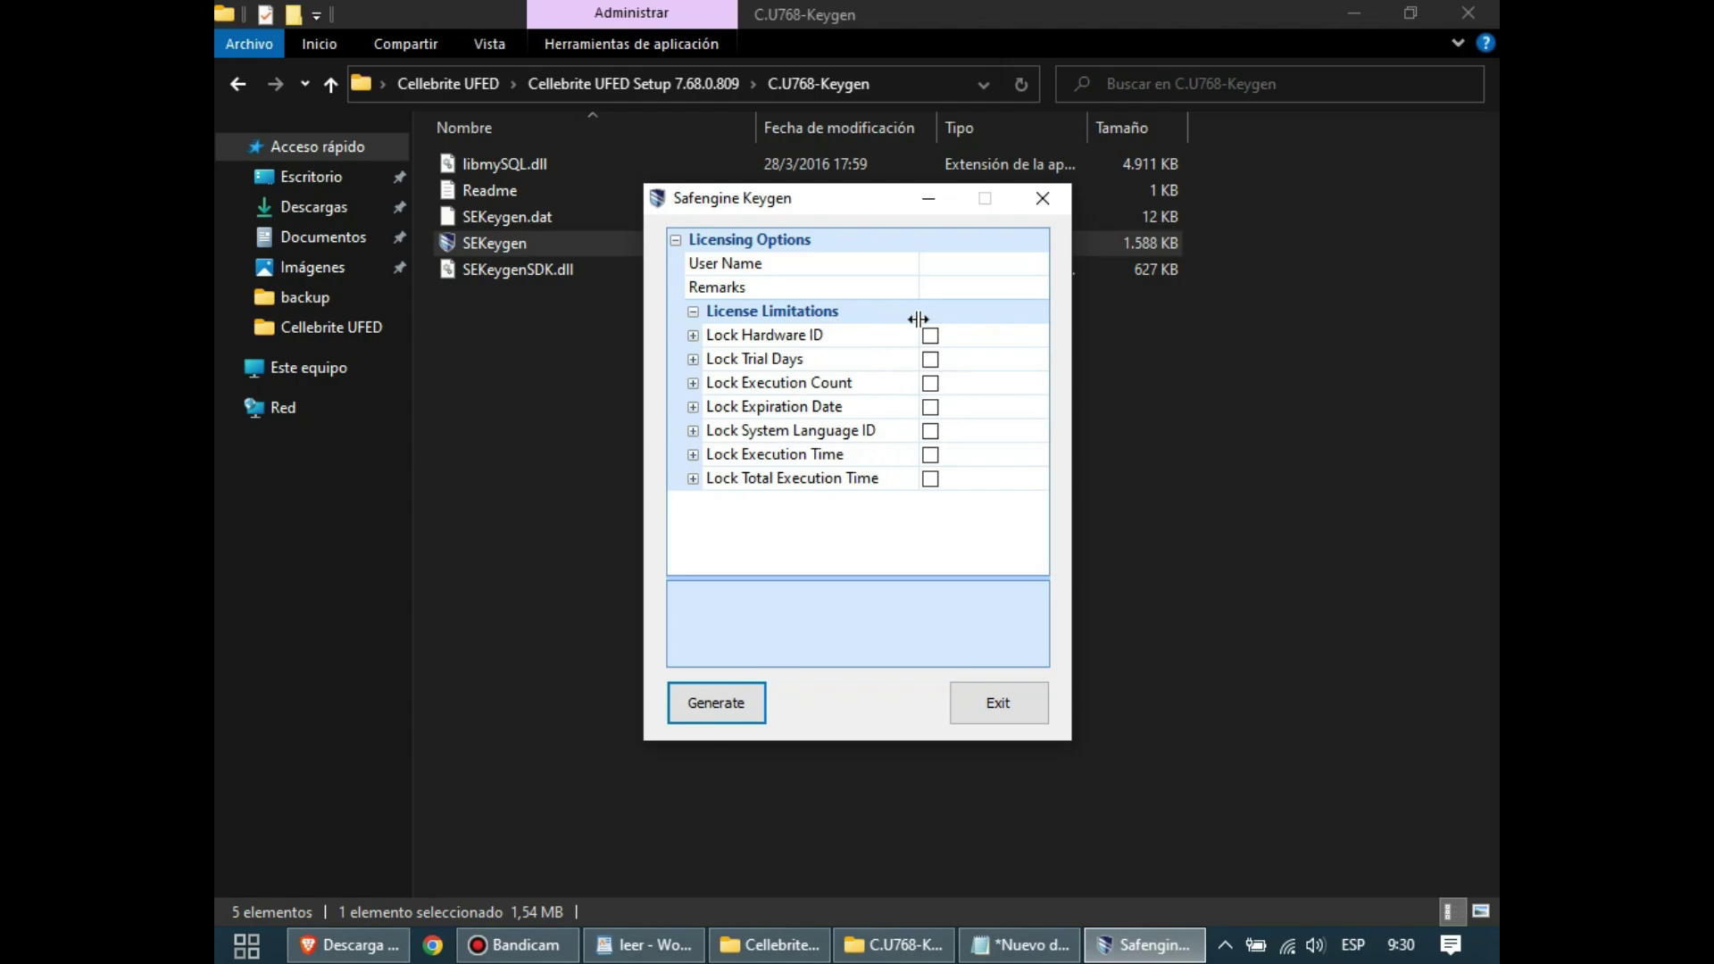
- Expand the Lock Hardware ID options in Safengine Keygen and paste the copied hardware ID into the Hardware ID field
left_click(694, 339)
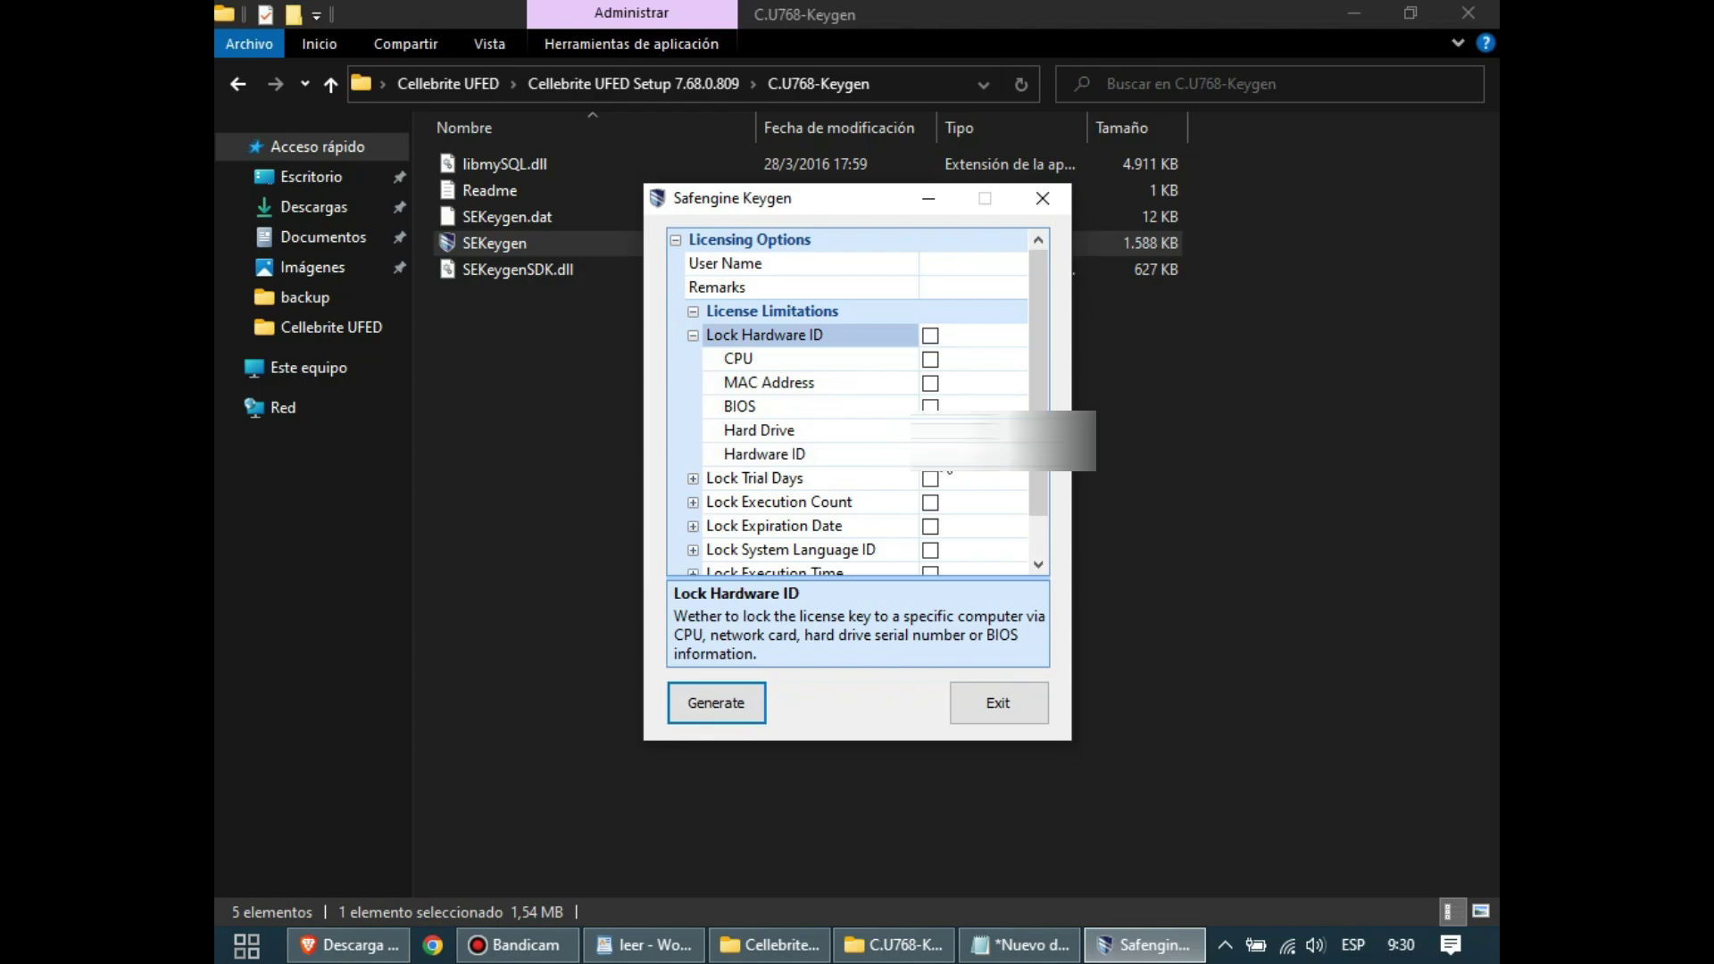
left_click(764, 453)
key("ctrl+v")
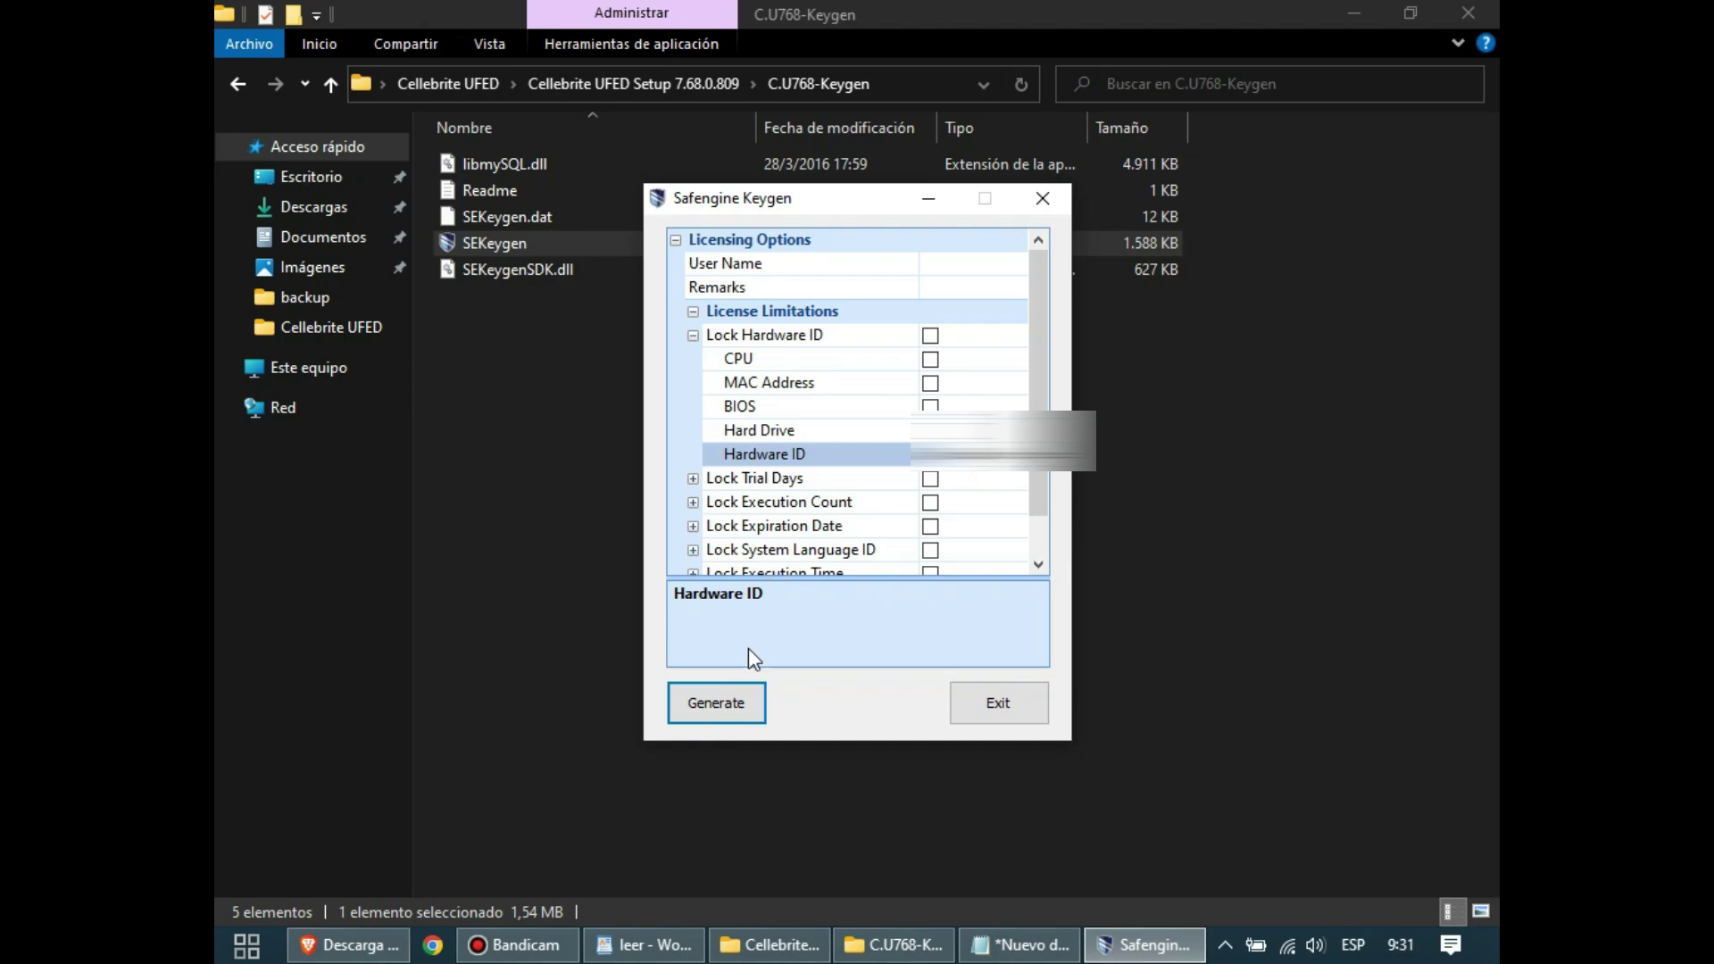
- Generate the key file in Safengine Keygen from the entered hardware ID and close the keygen
left_click(737, 703)
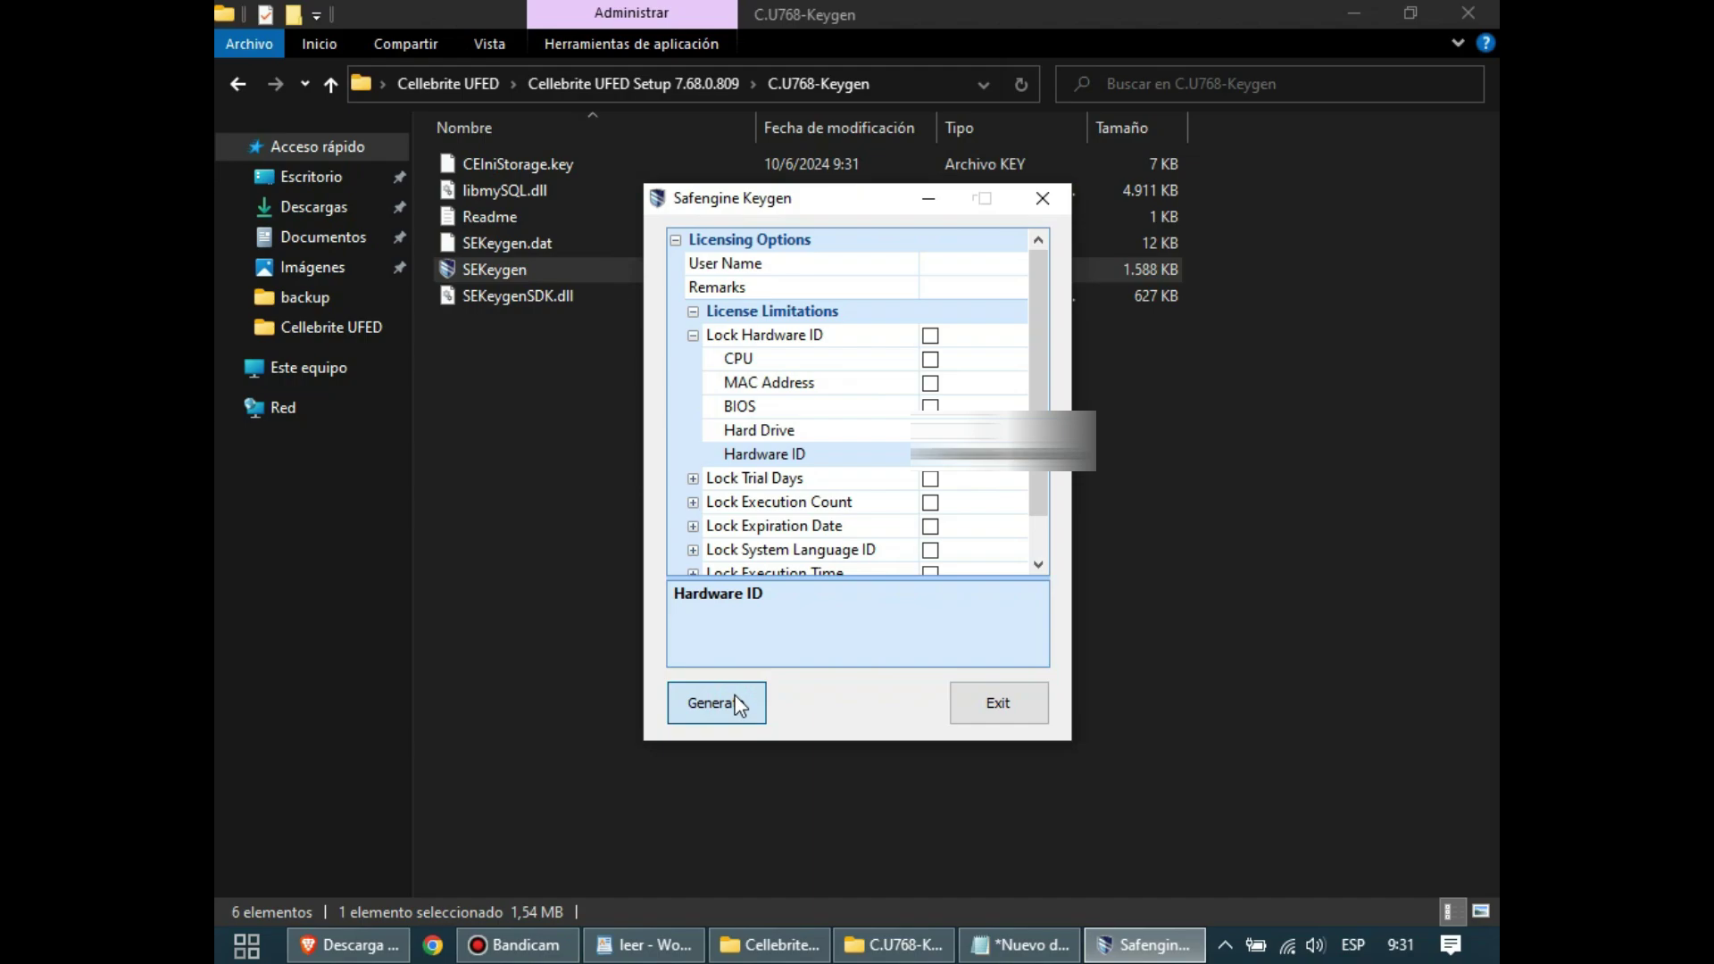
left_click(738, 704)
left_click(1050, 210)
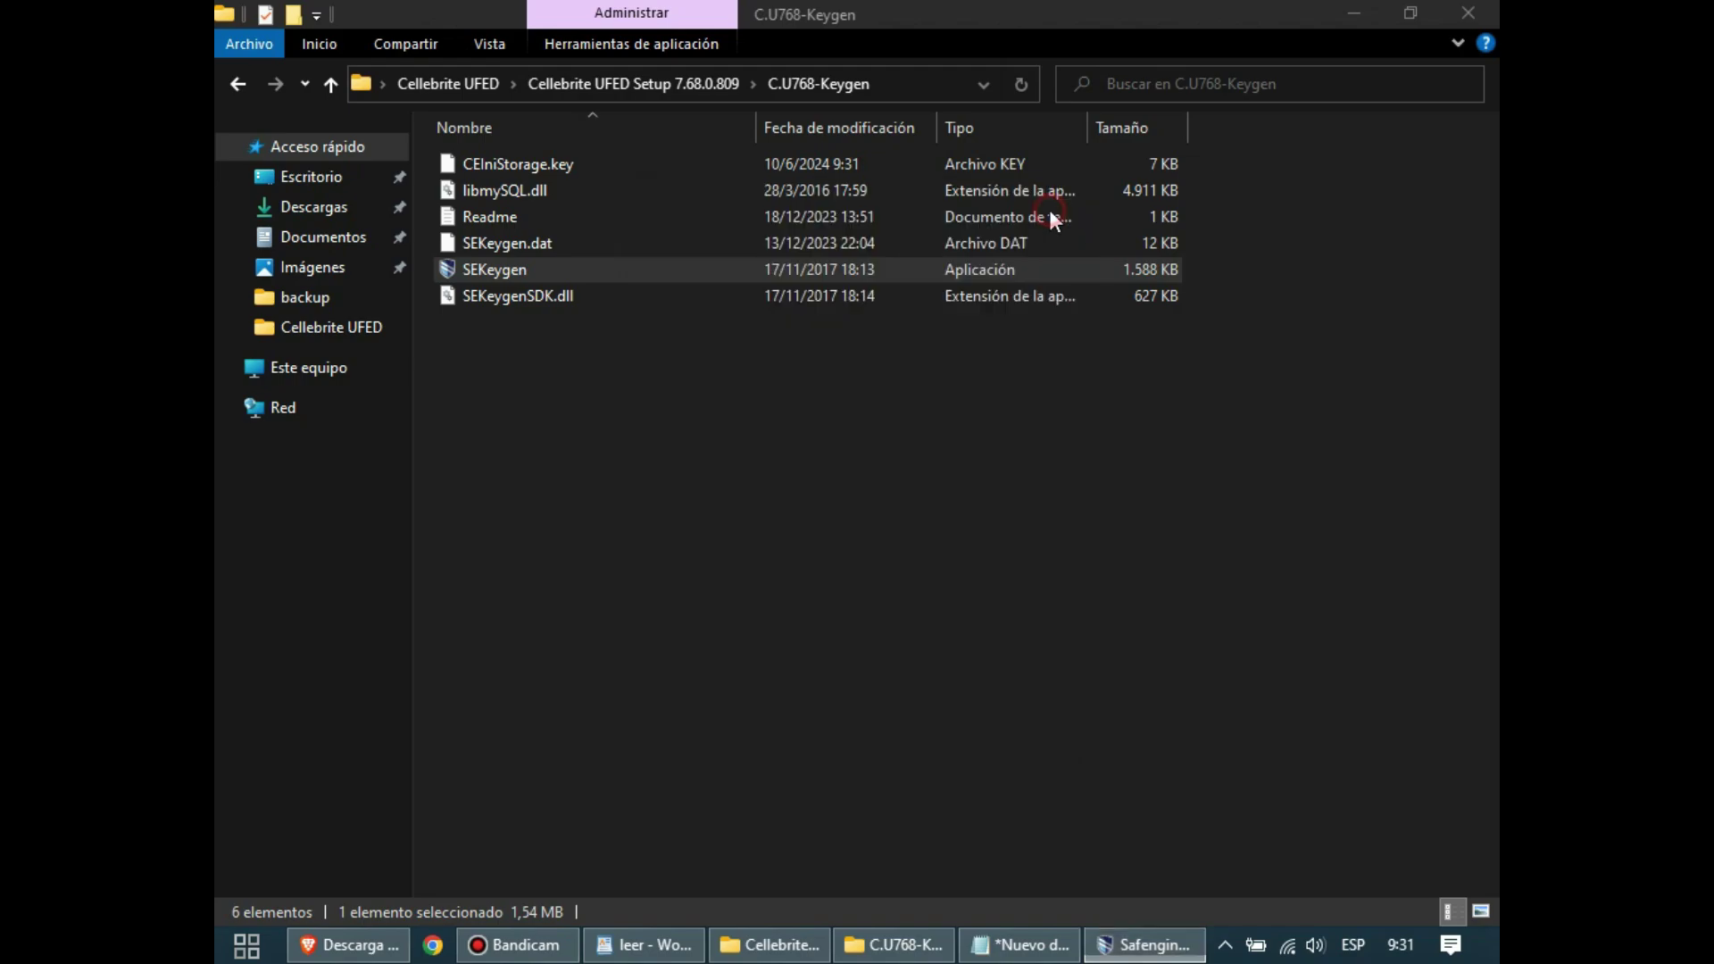
- Copy CEIniStorage.key from the C.U768-Keygen folder and clear the open folder windows off the desktop
right_click(605, 164)
right_click(533, 179)
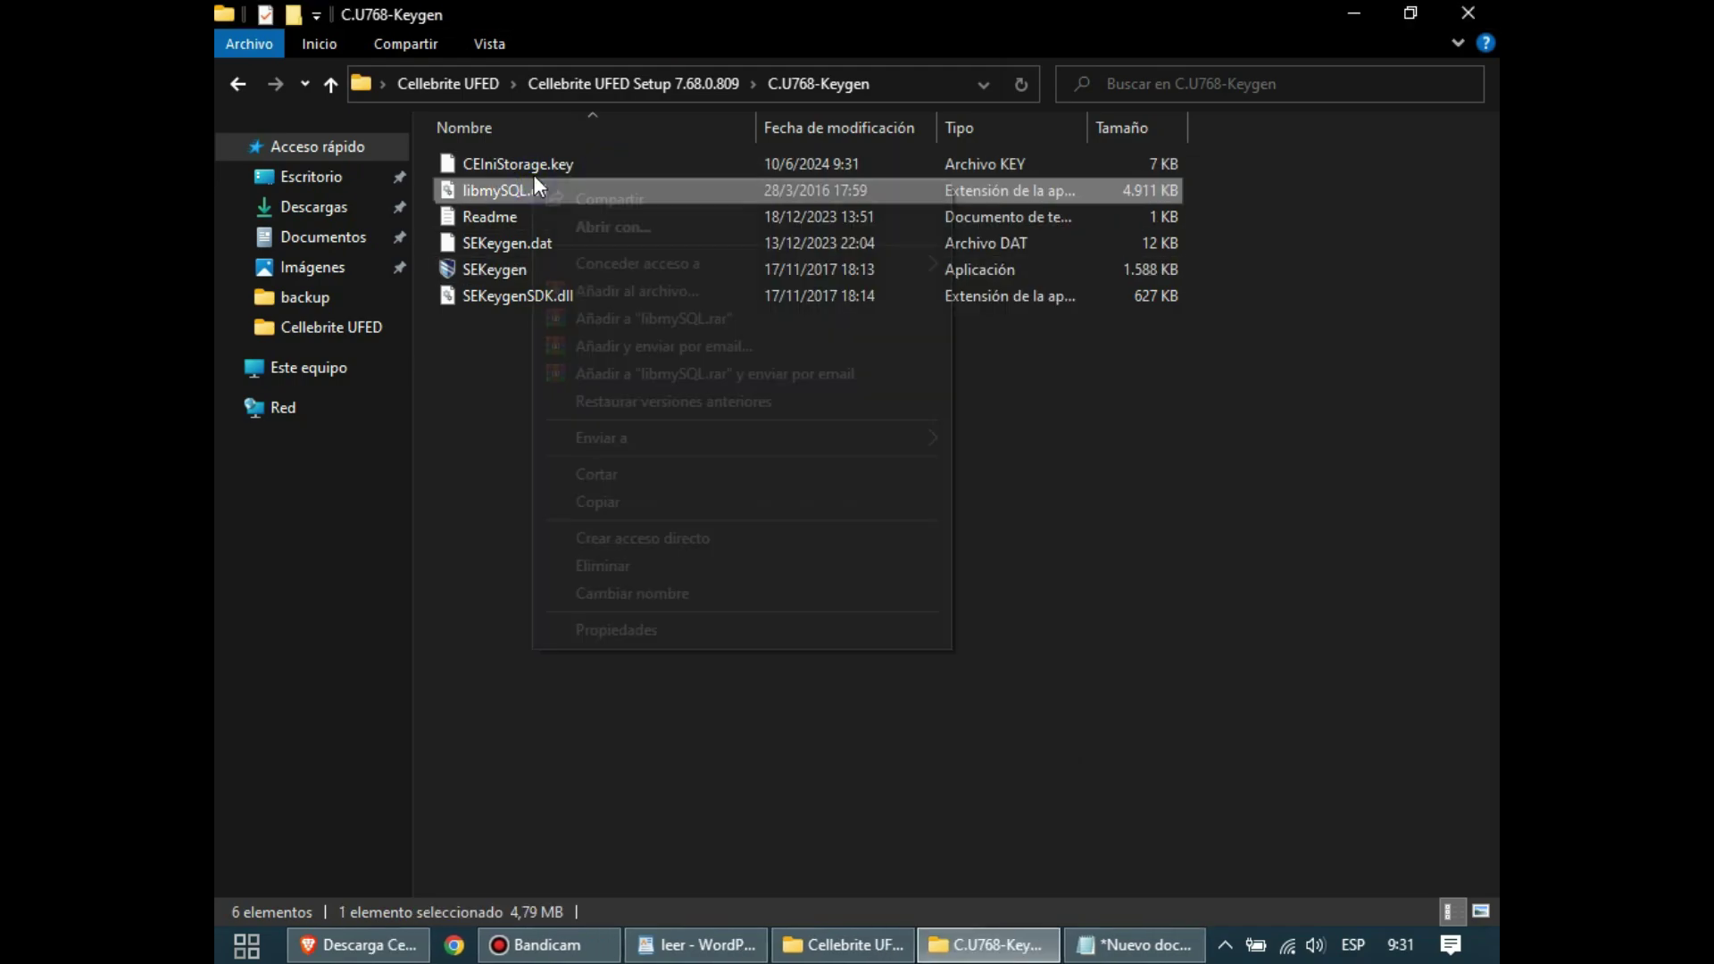
left_click(508, 159)
right_click(508, 159)
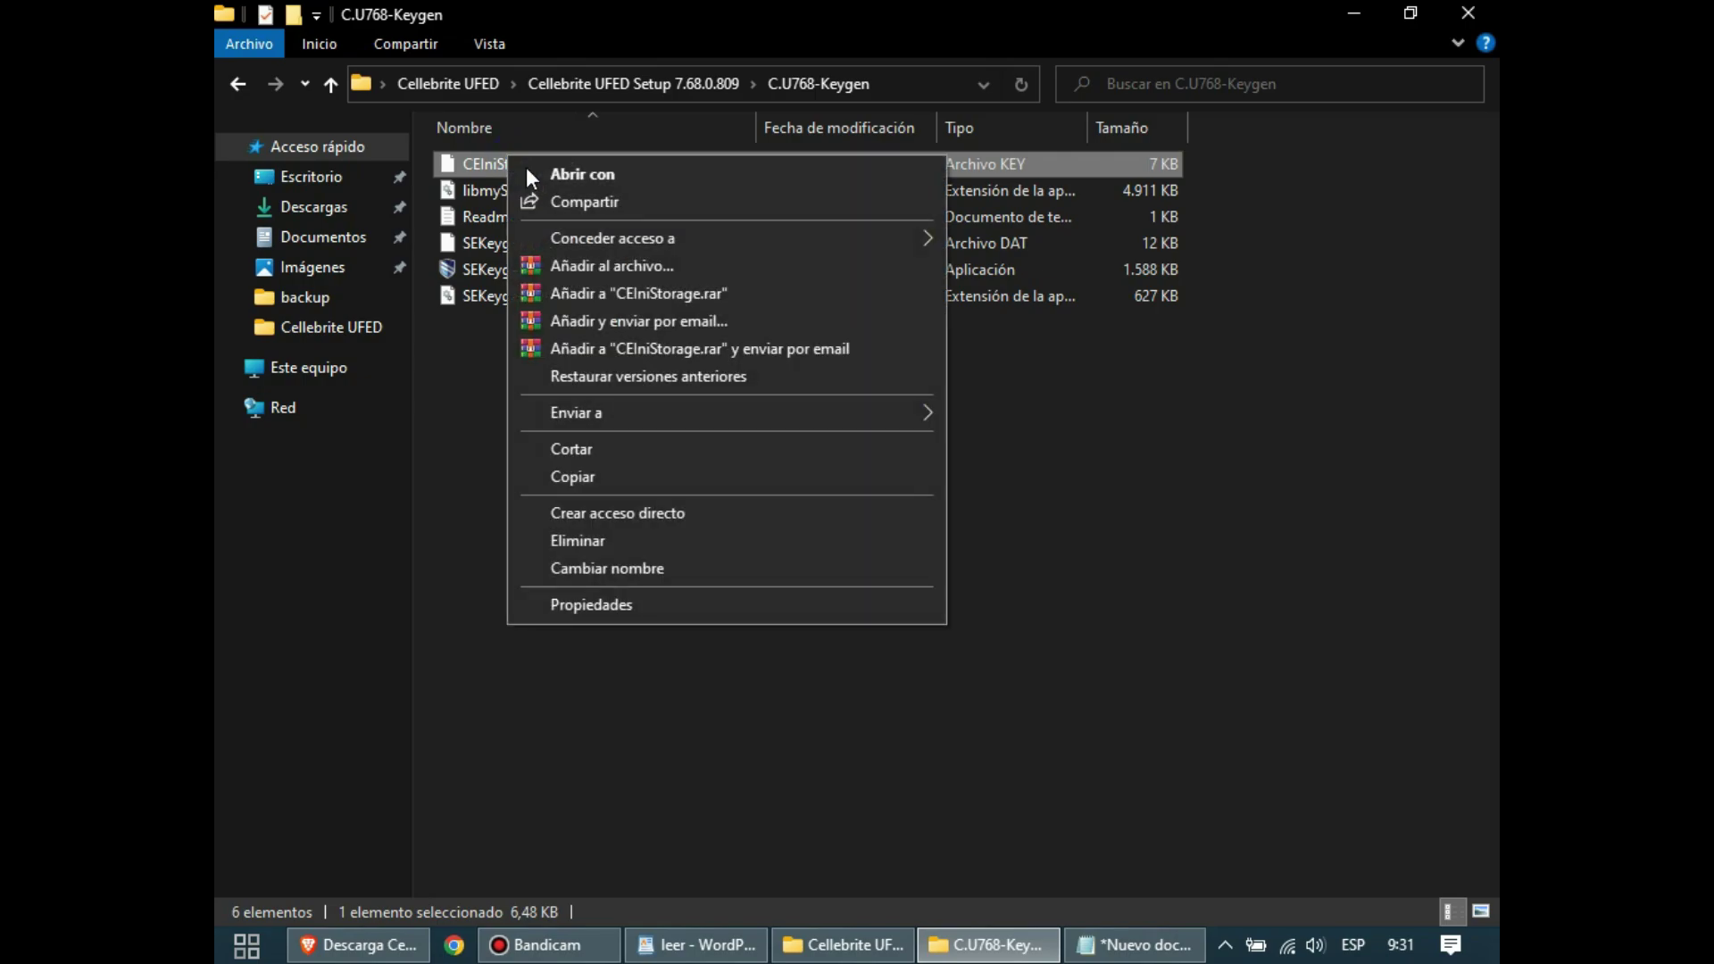
left_click(593, 476)
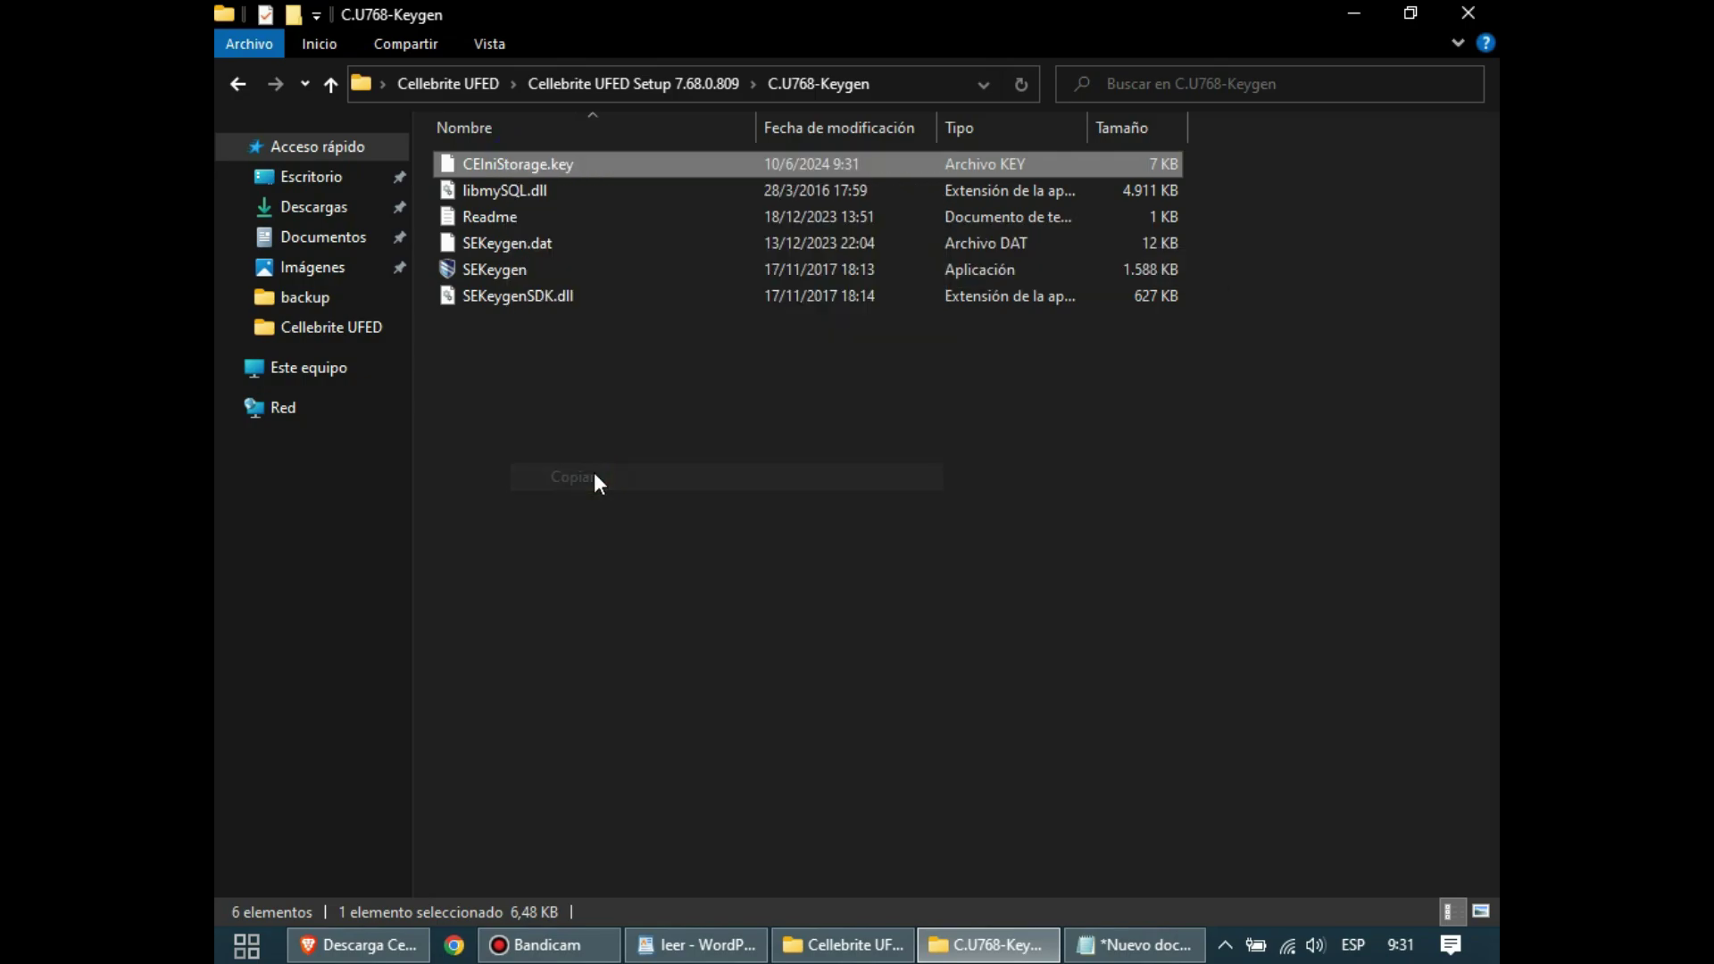
left_click(1355, 14)
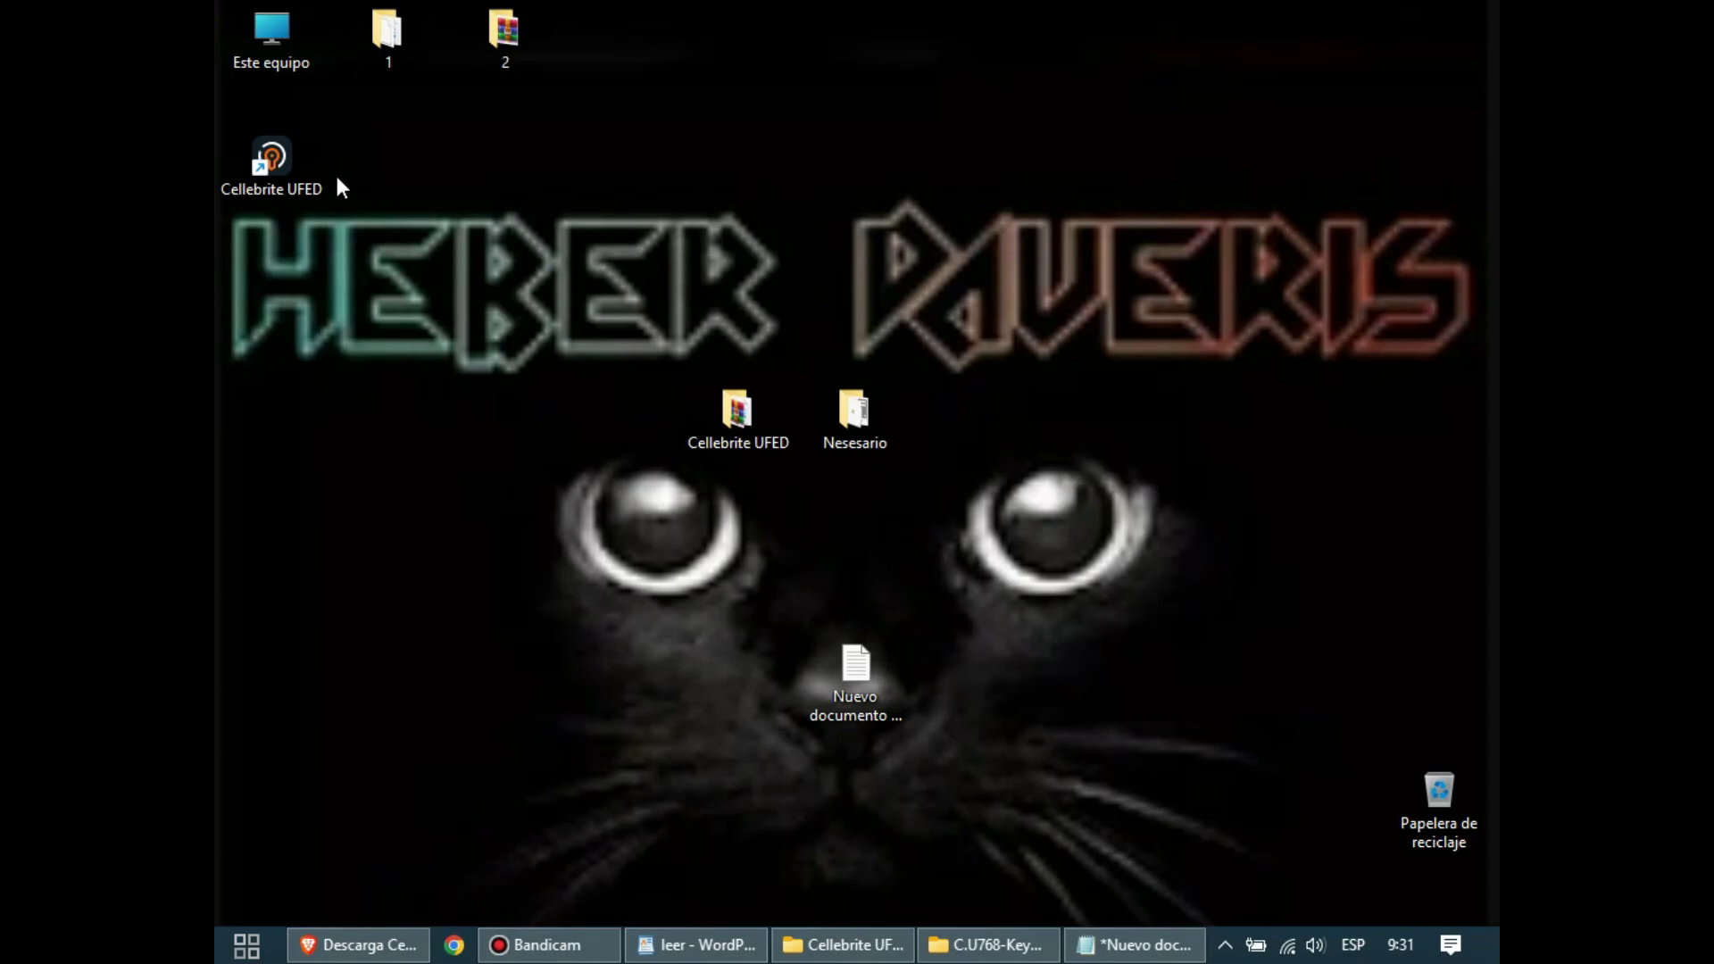
left_click(830, 943)
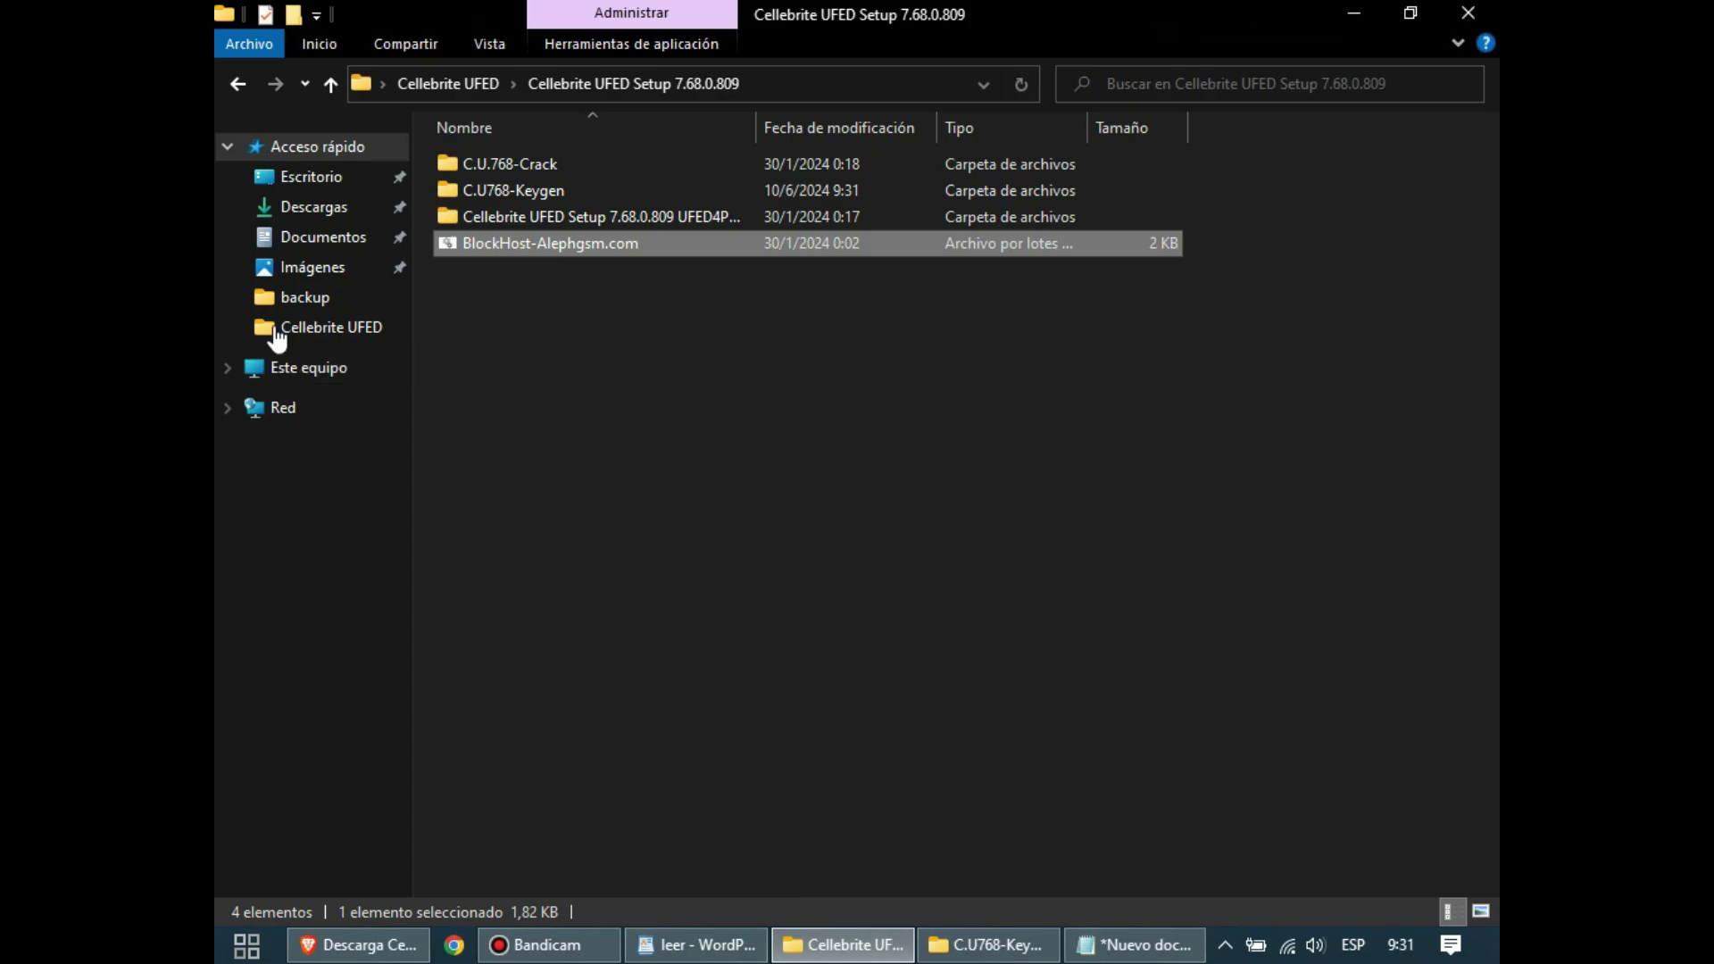
left_click(1466, 13)
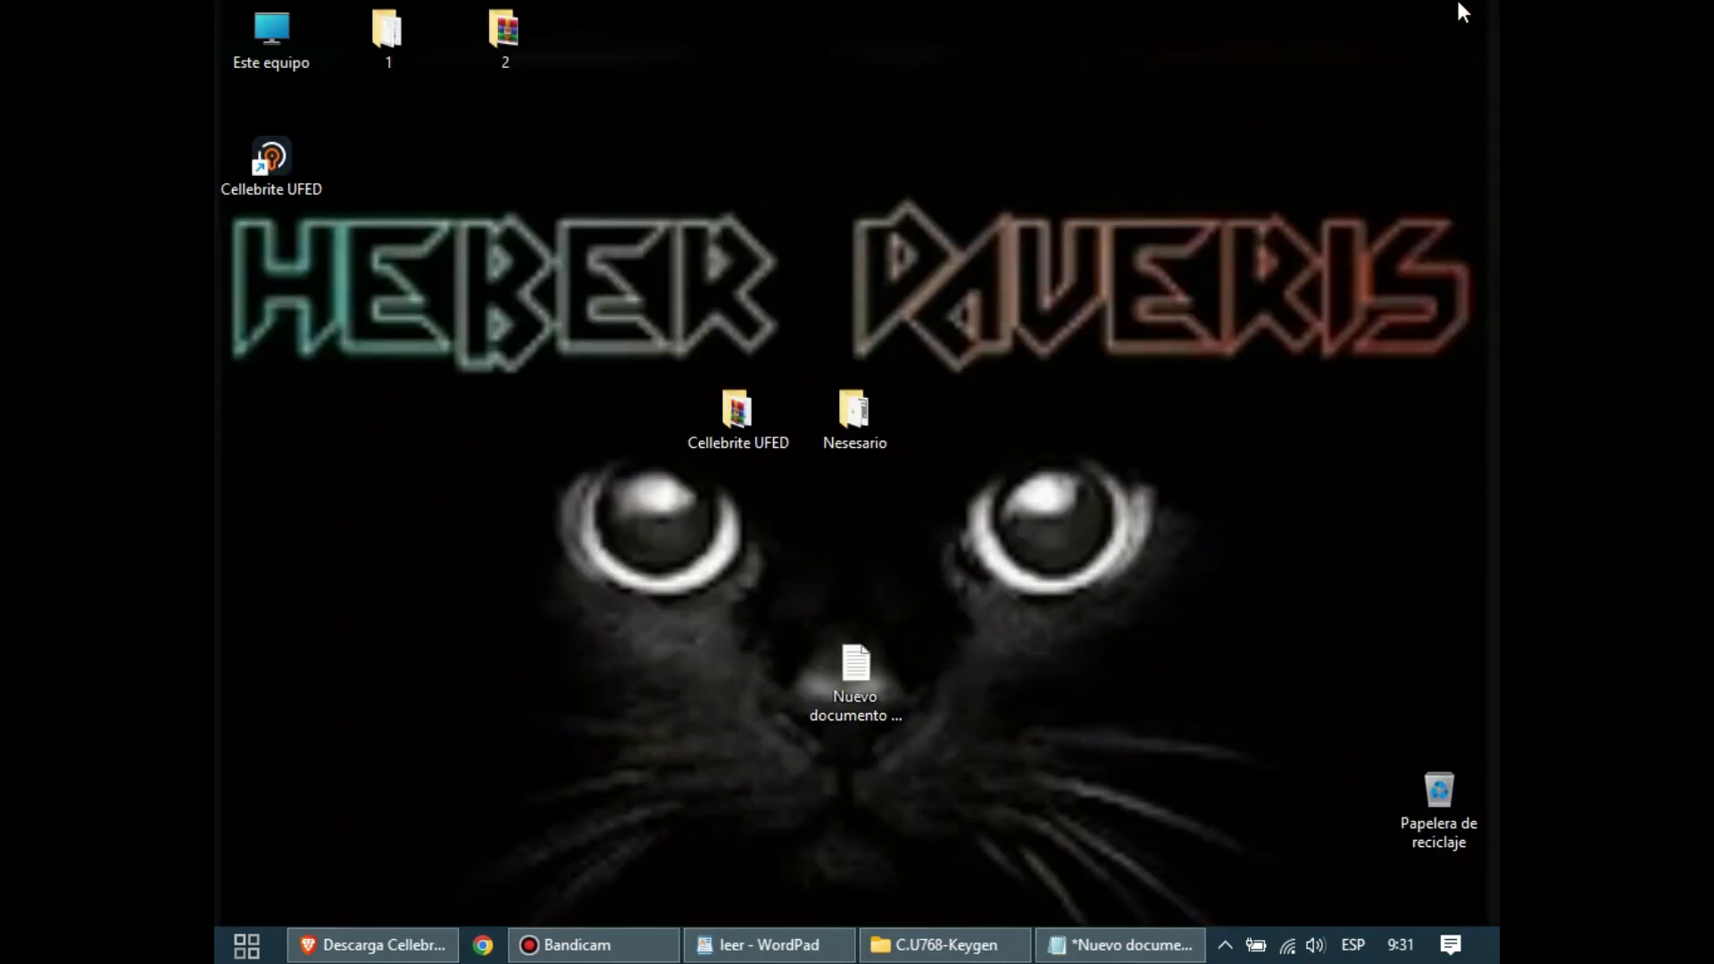
- Paste the key file into the Cellebrite UFED shortcut's file location with administrator permission, and close the folder
right_click(257, 154)
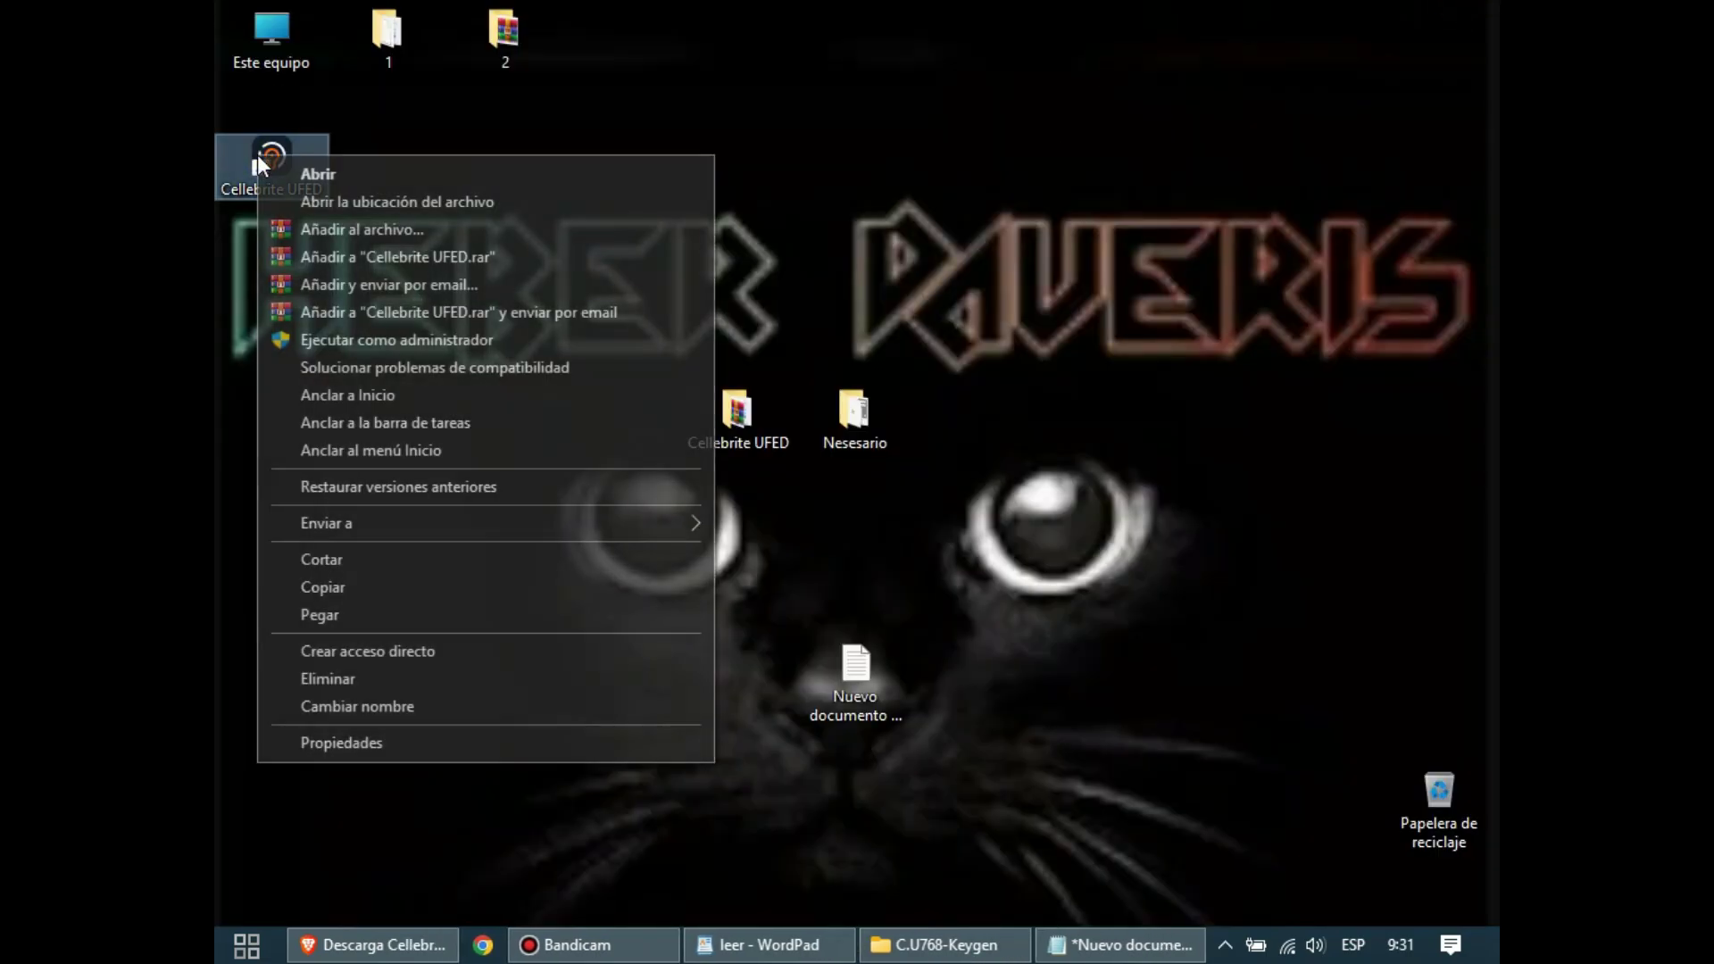
left_click(338, 202)
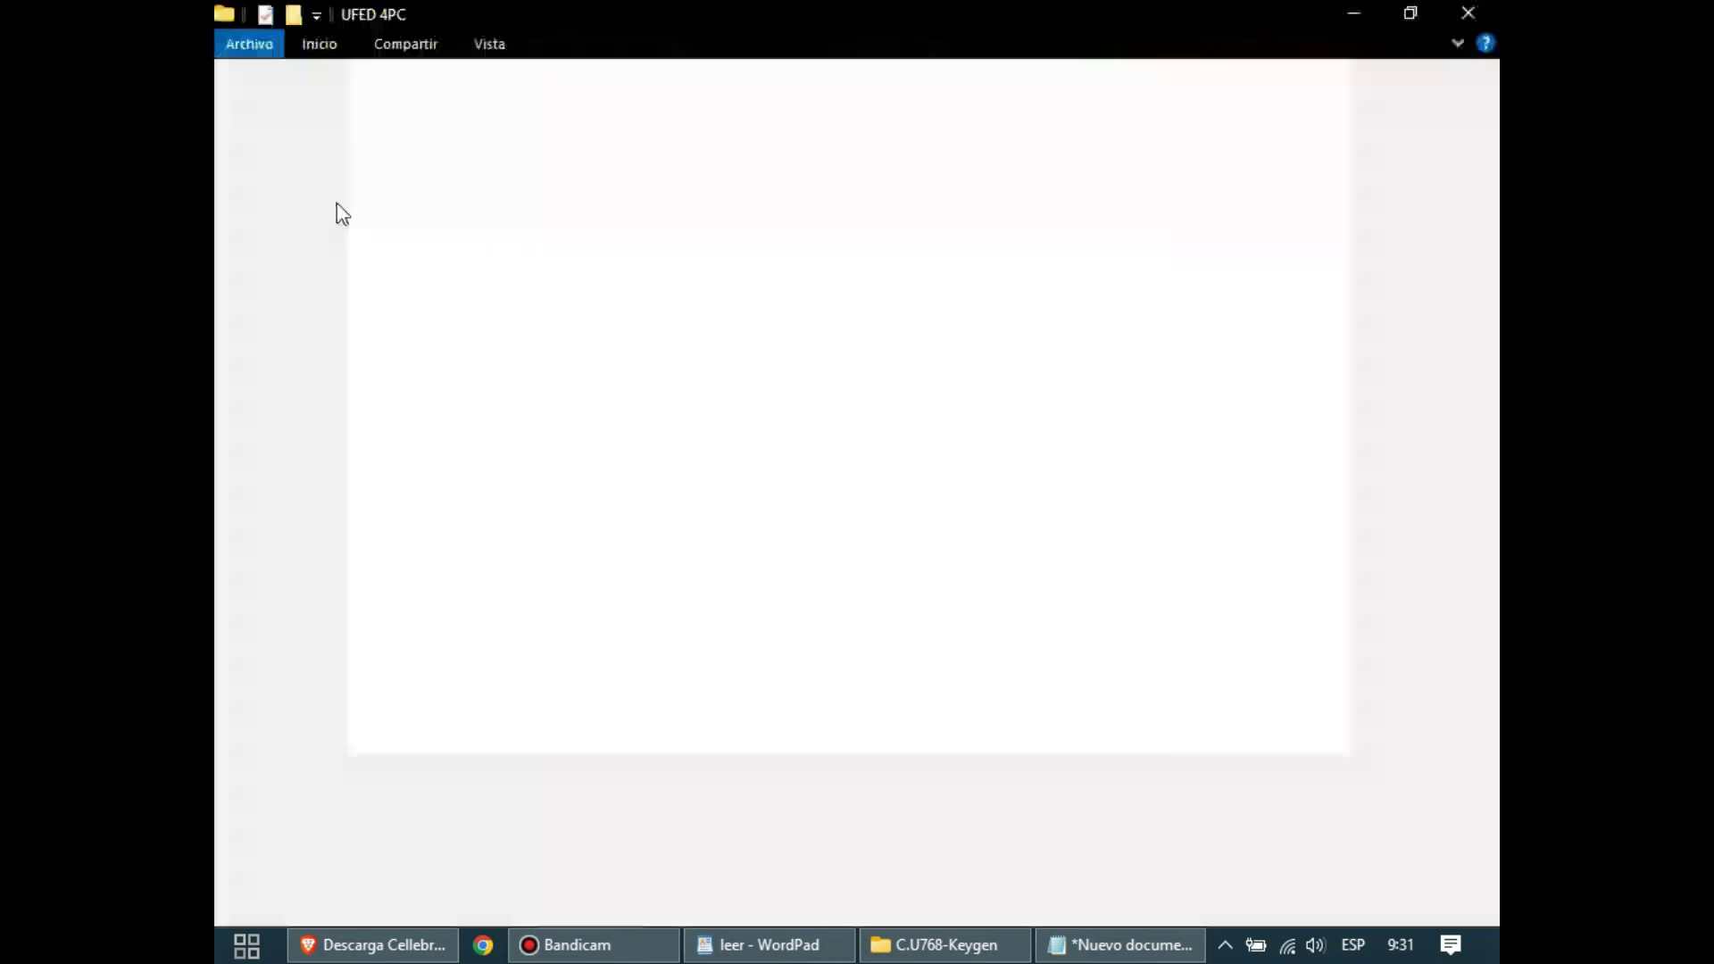
right_click(1320, 302)
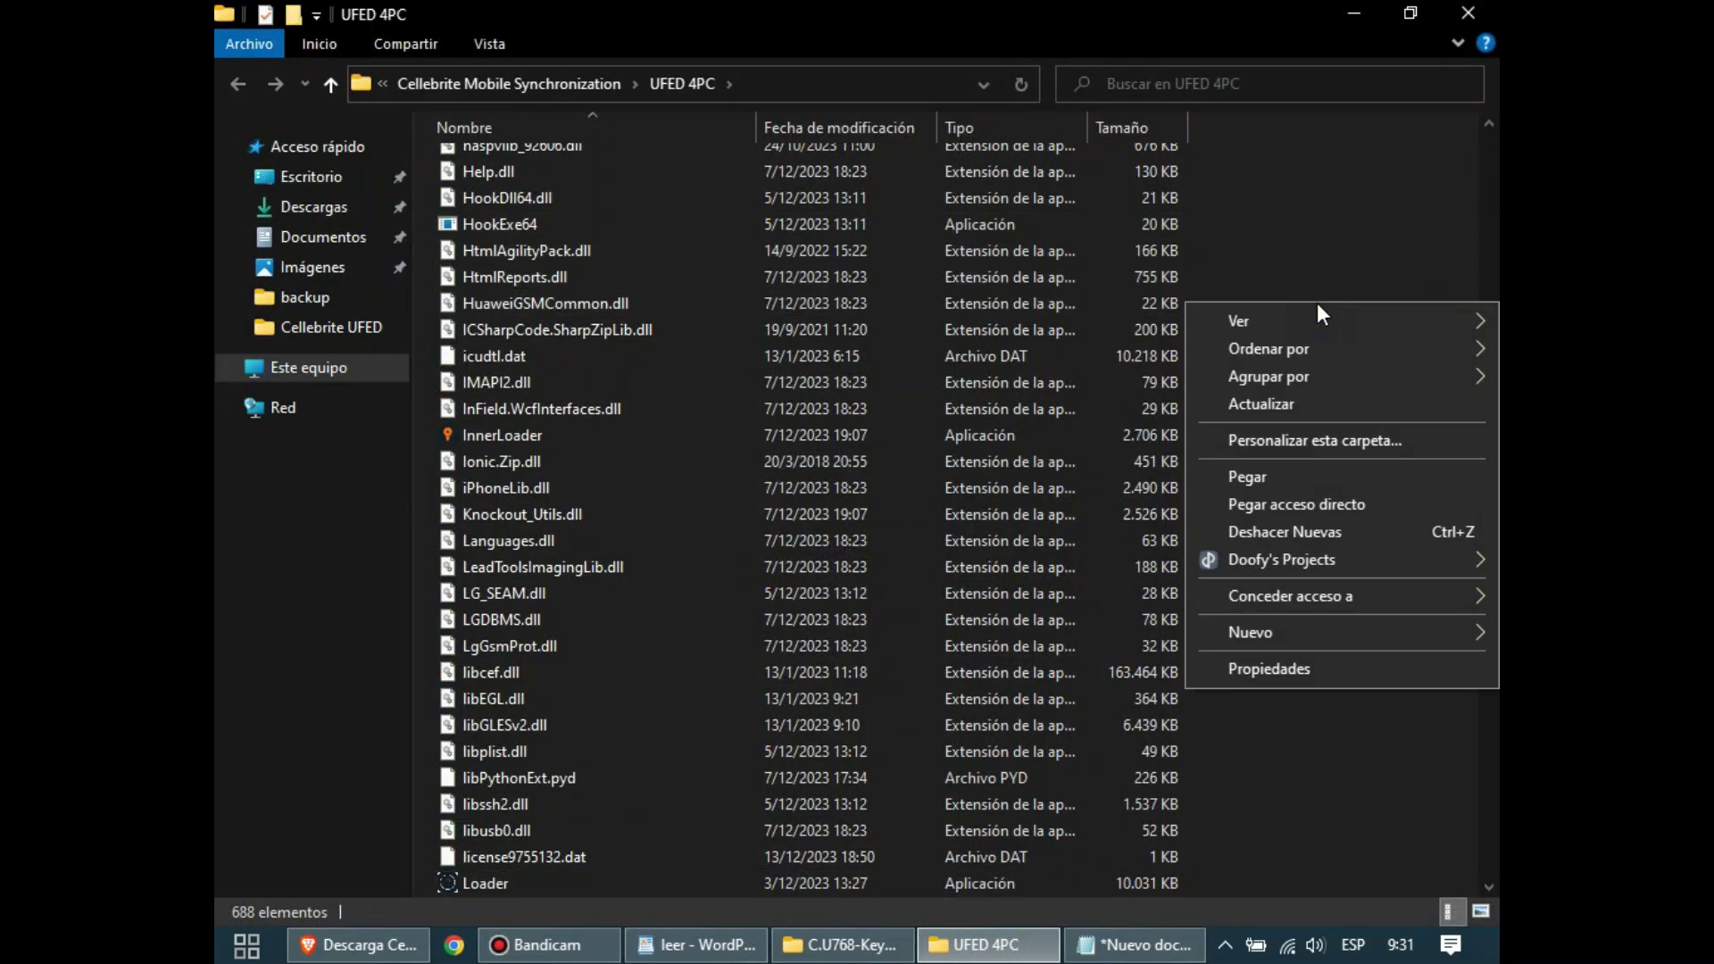
left_click(1273, 476)
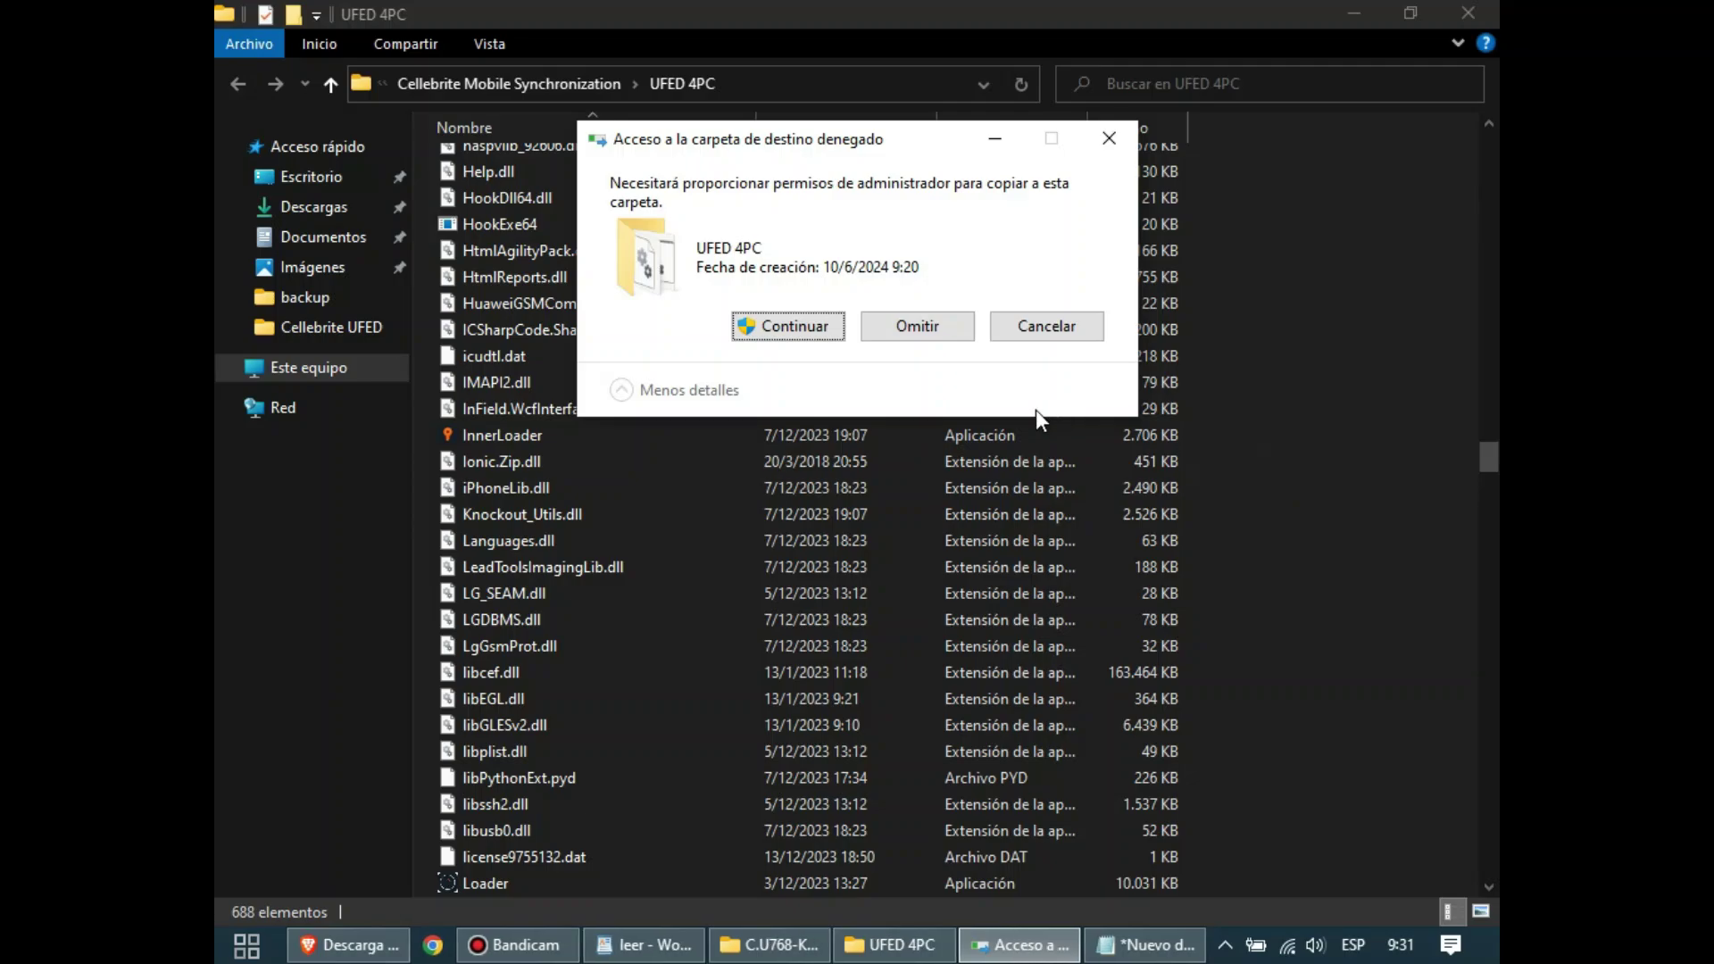
left_click(806, 326)
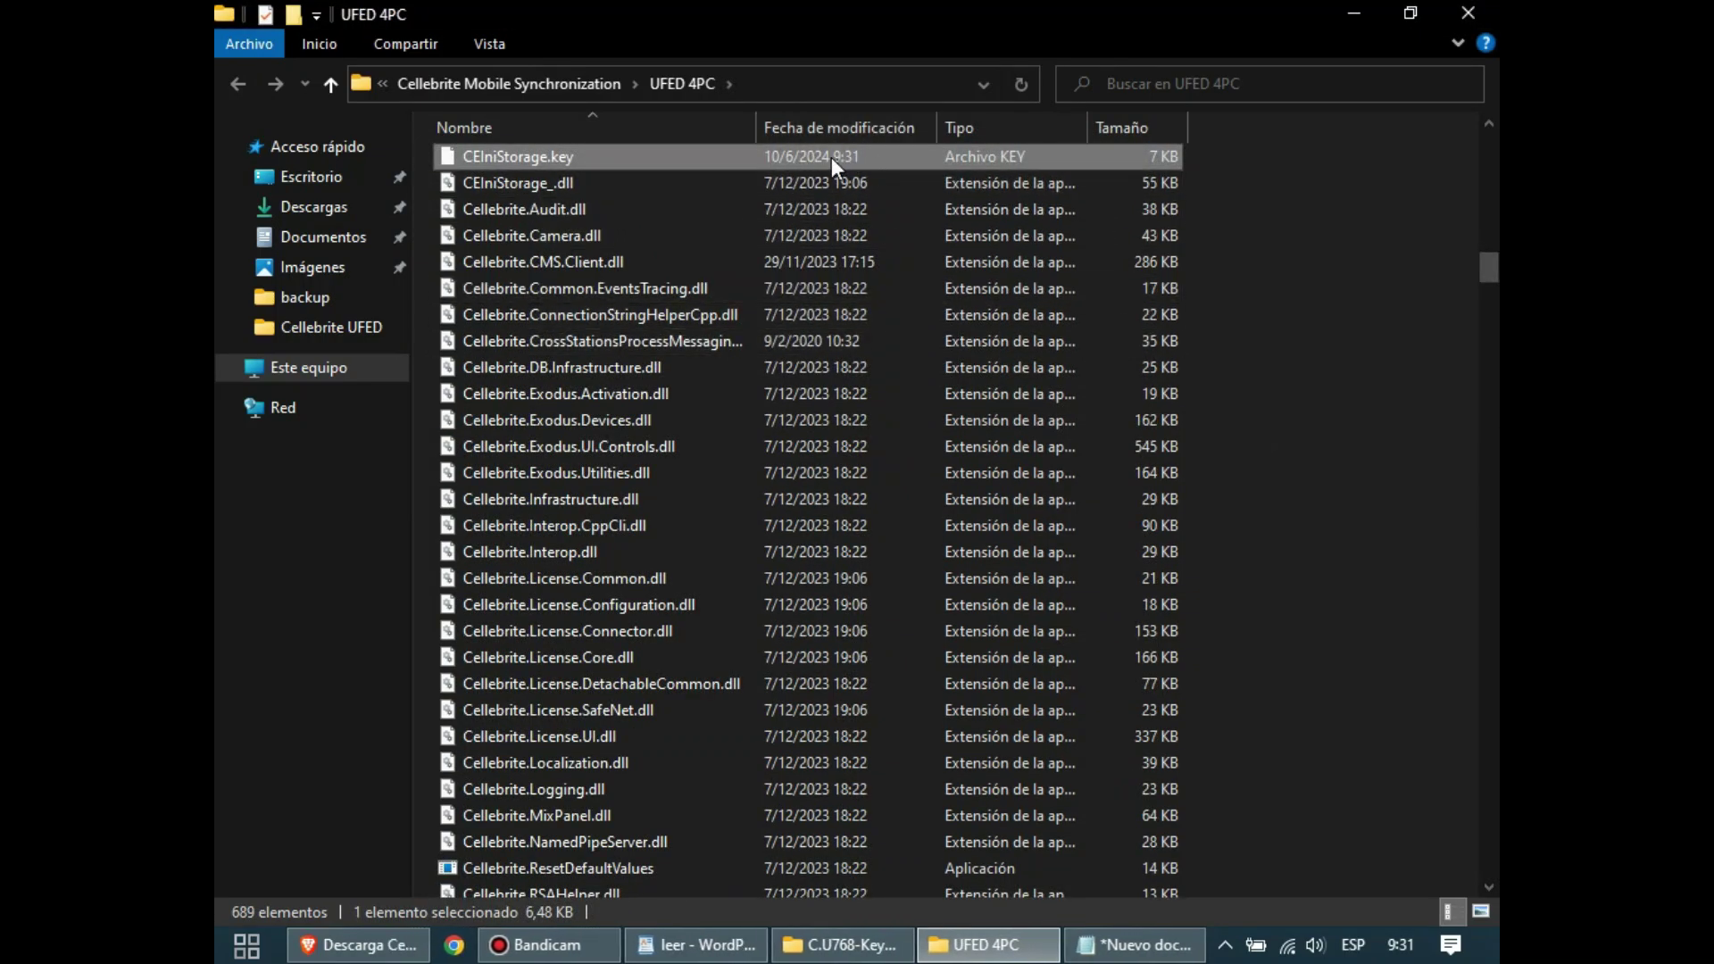
left_click(1468, 12)
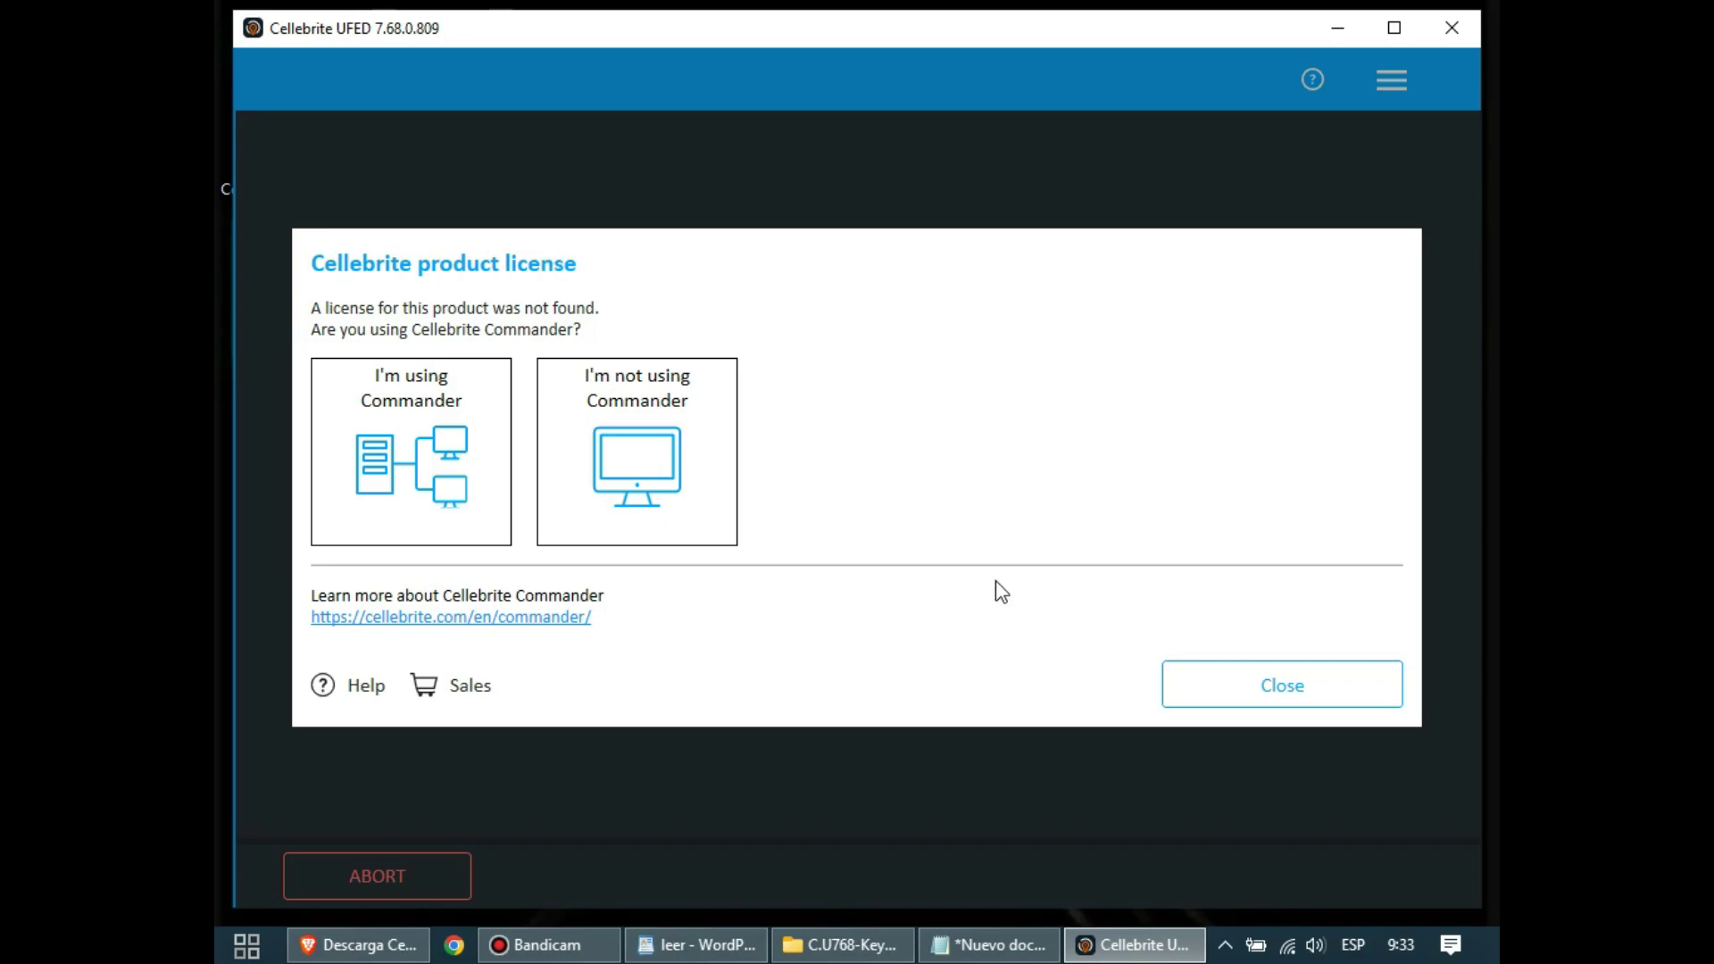
- In the Cellebrite product license dialog, choose not using Commander and select the Software license type
left_click(654, 467)
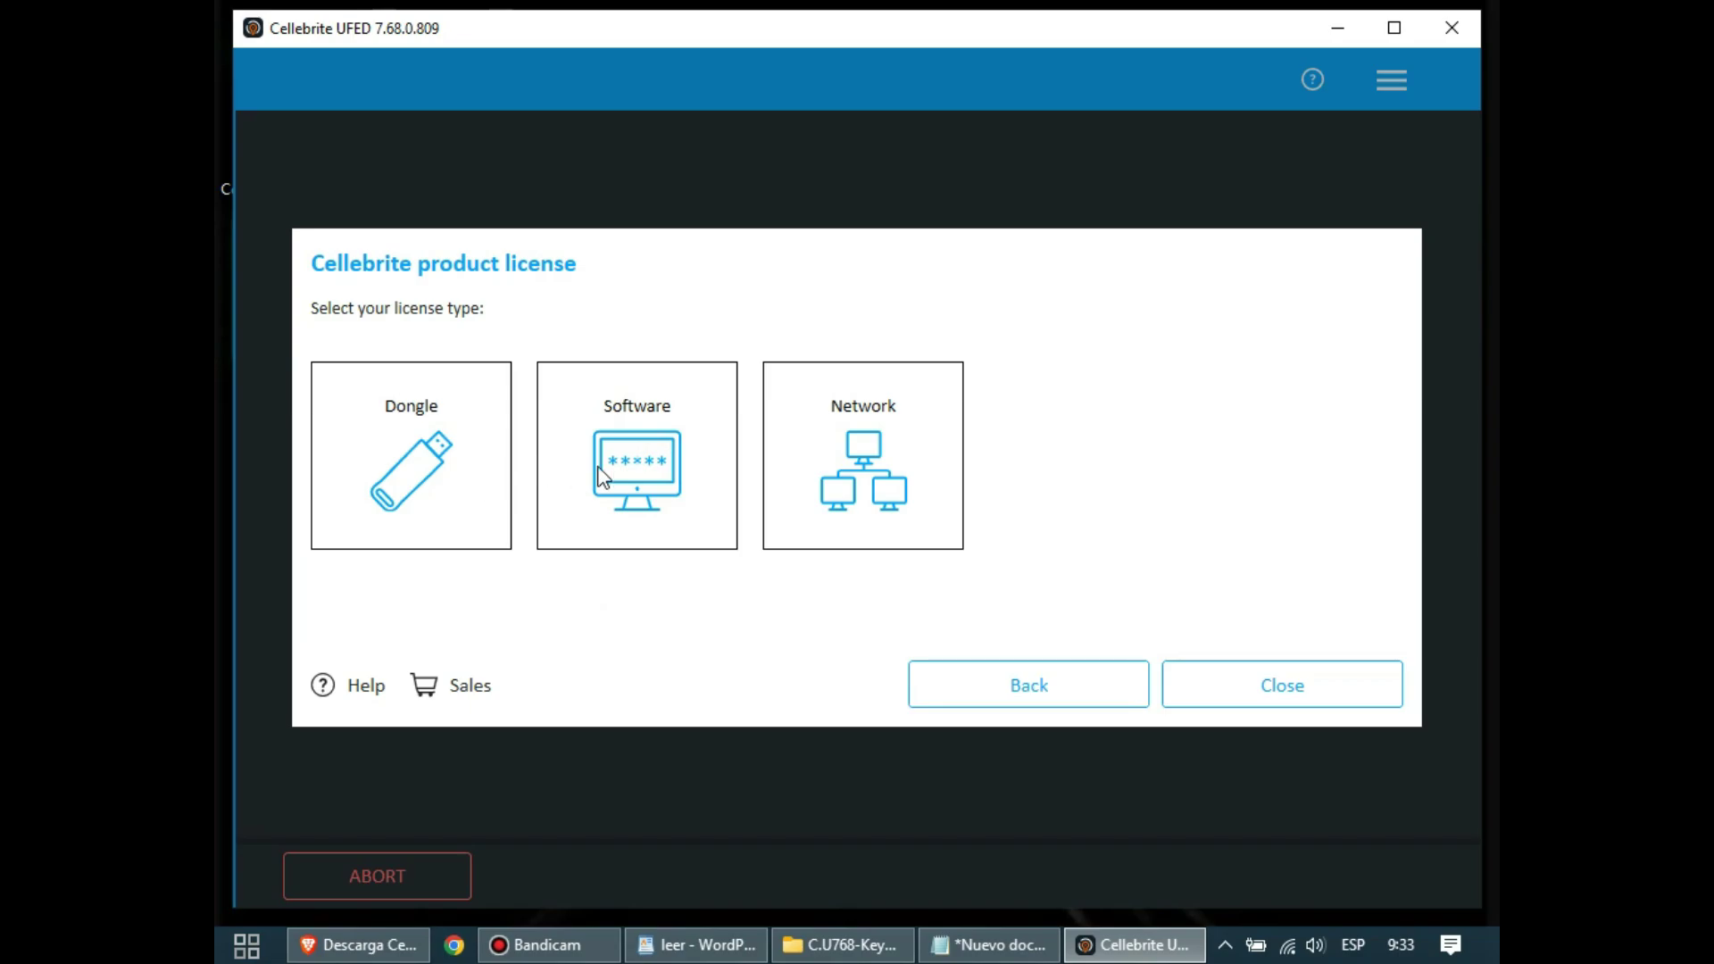
left_click(631, 482)
left_click(1069, 677)
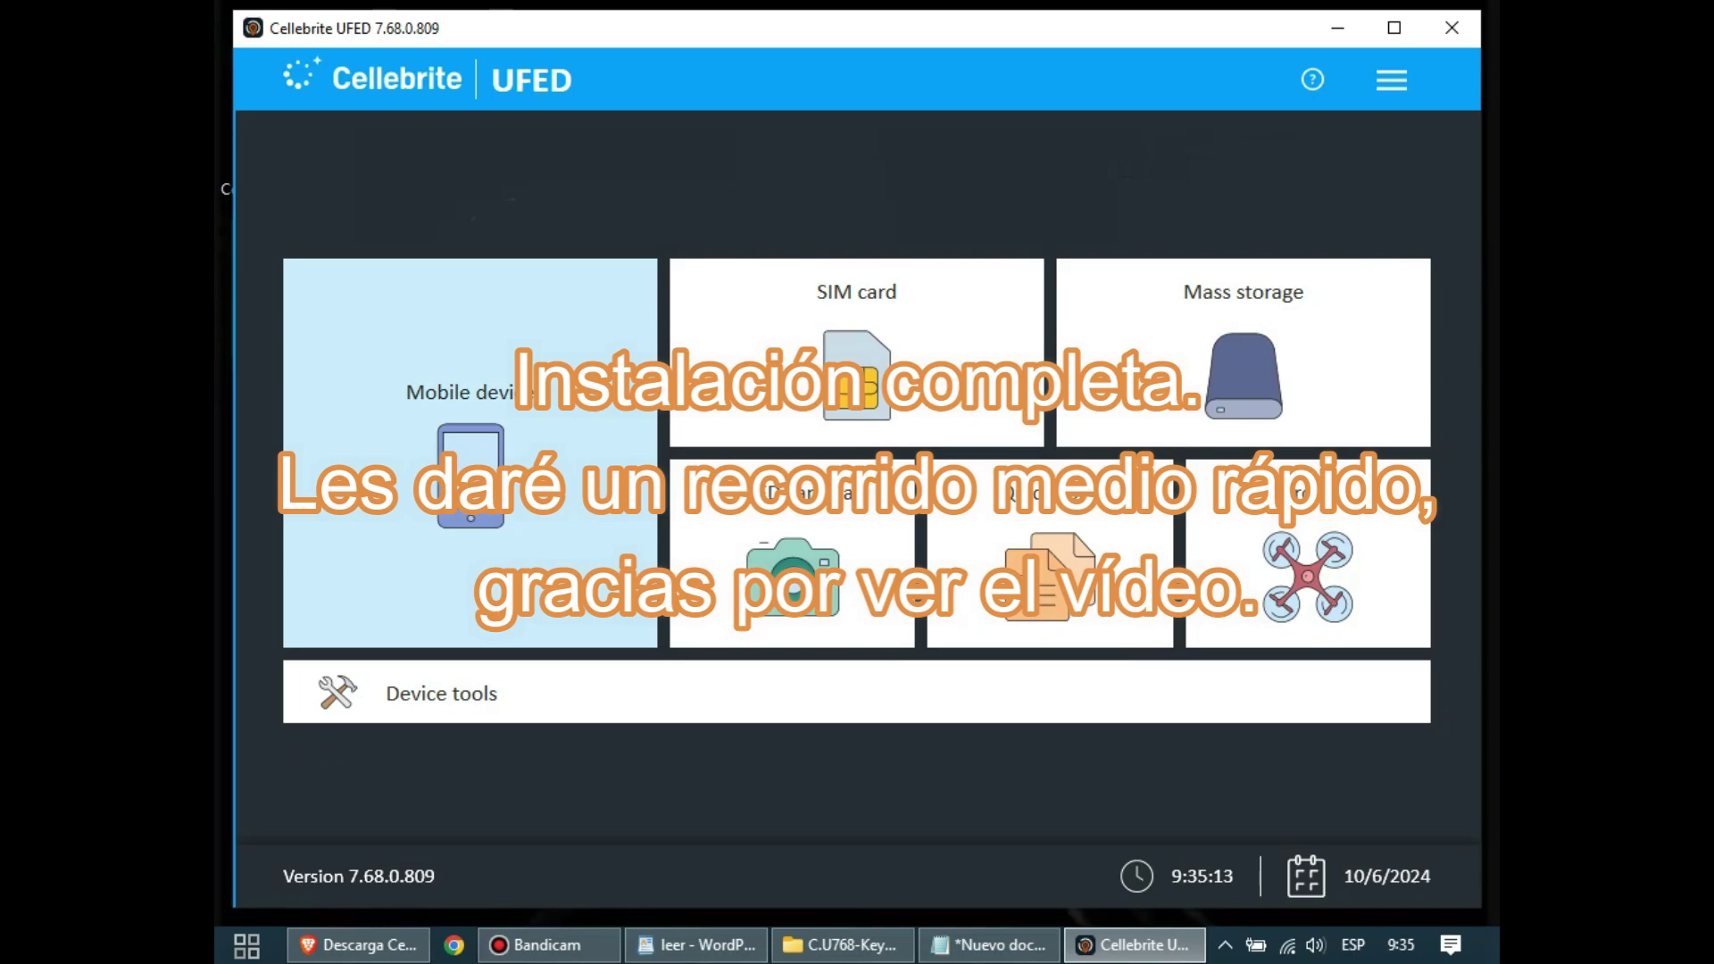
- View the Mobile device actions and the application menu options, and return to the home screen
left_click(604, 588)
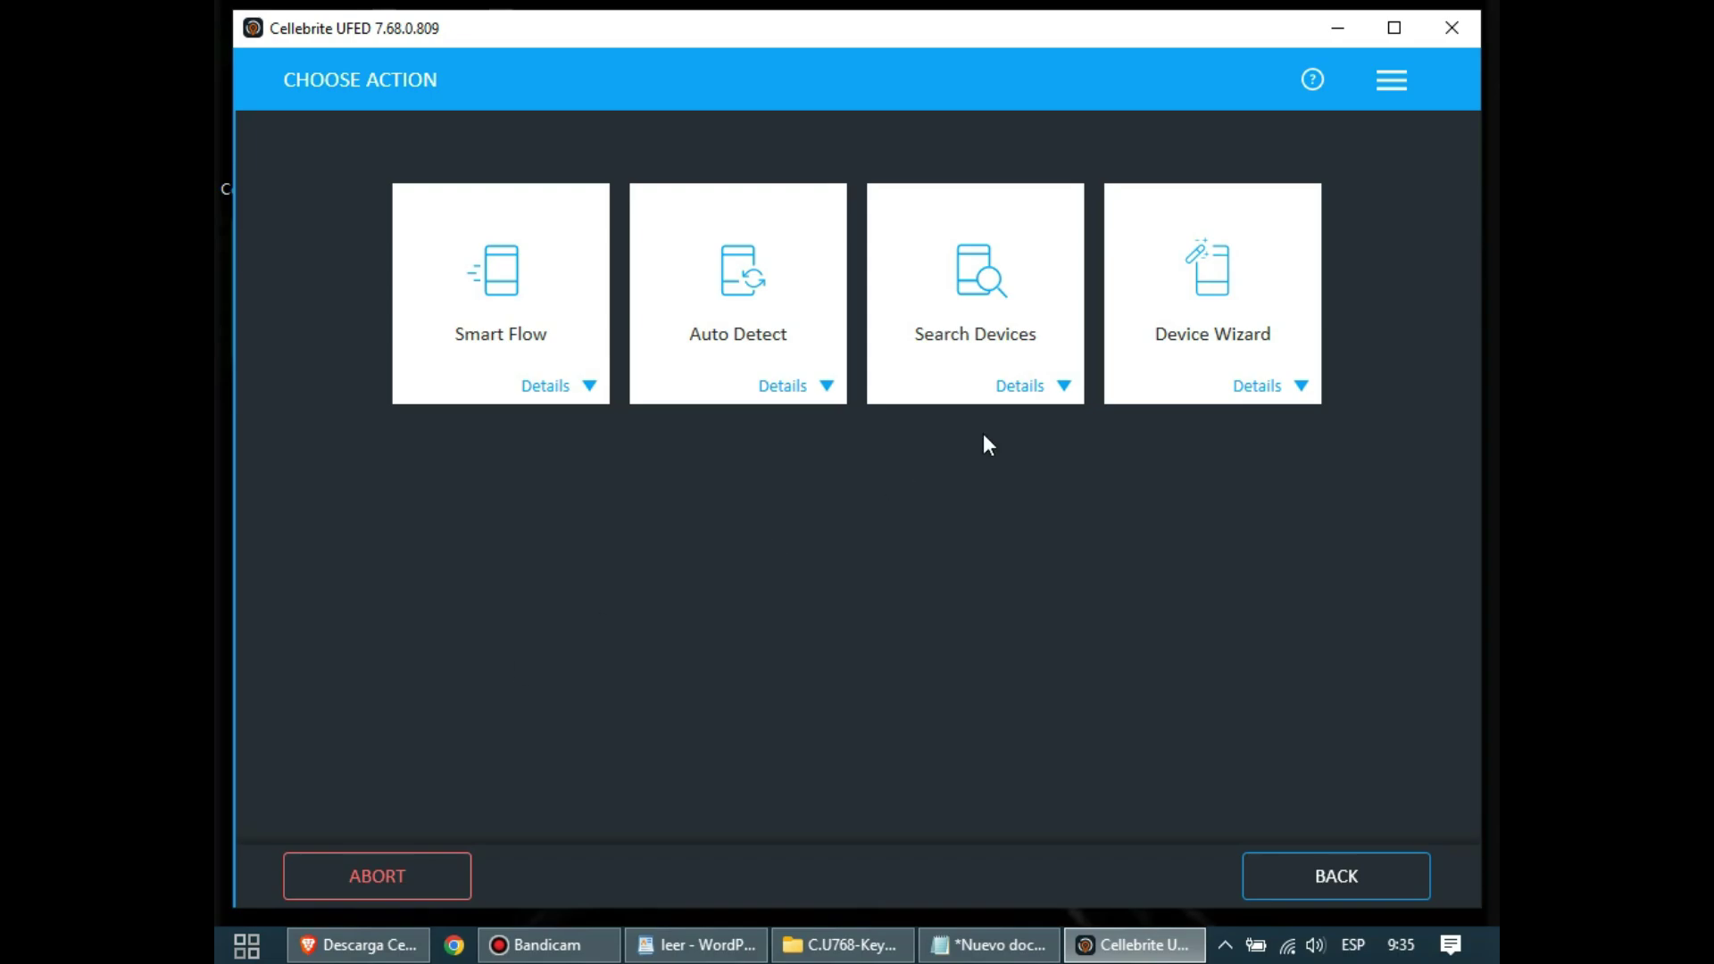
left_click(1384, 93)
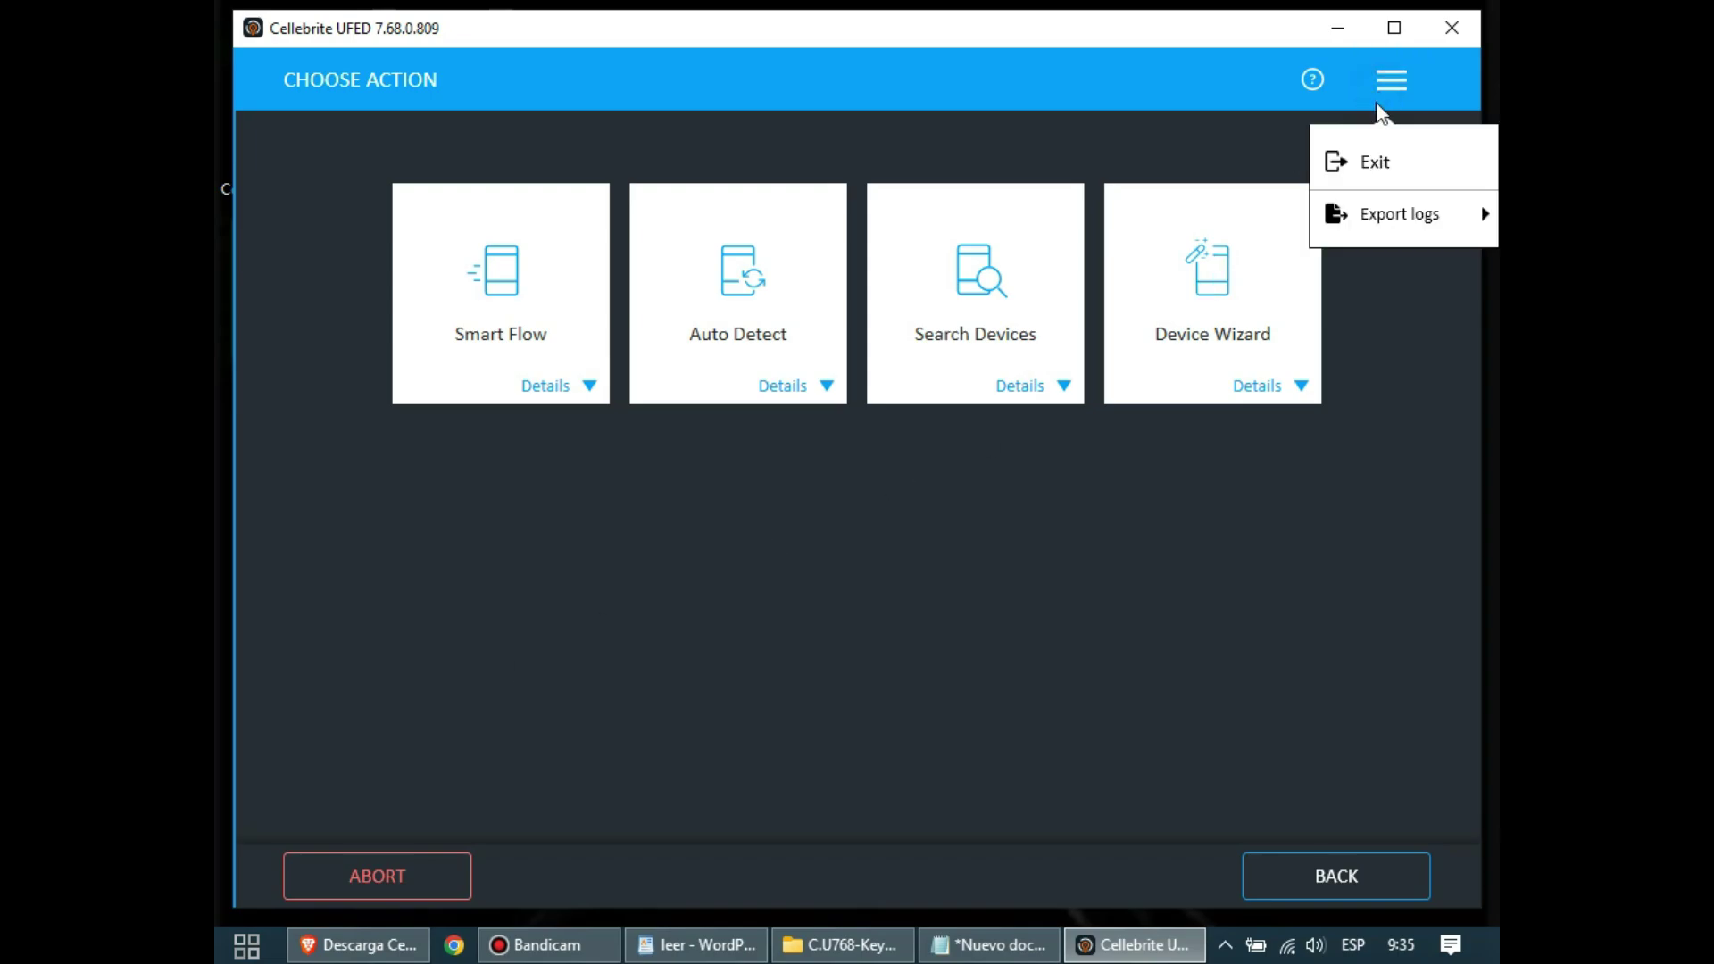
left_click(1030, 491)
left_click(425, 872)
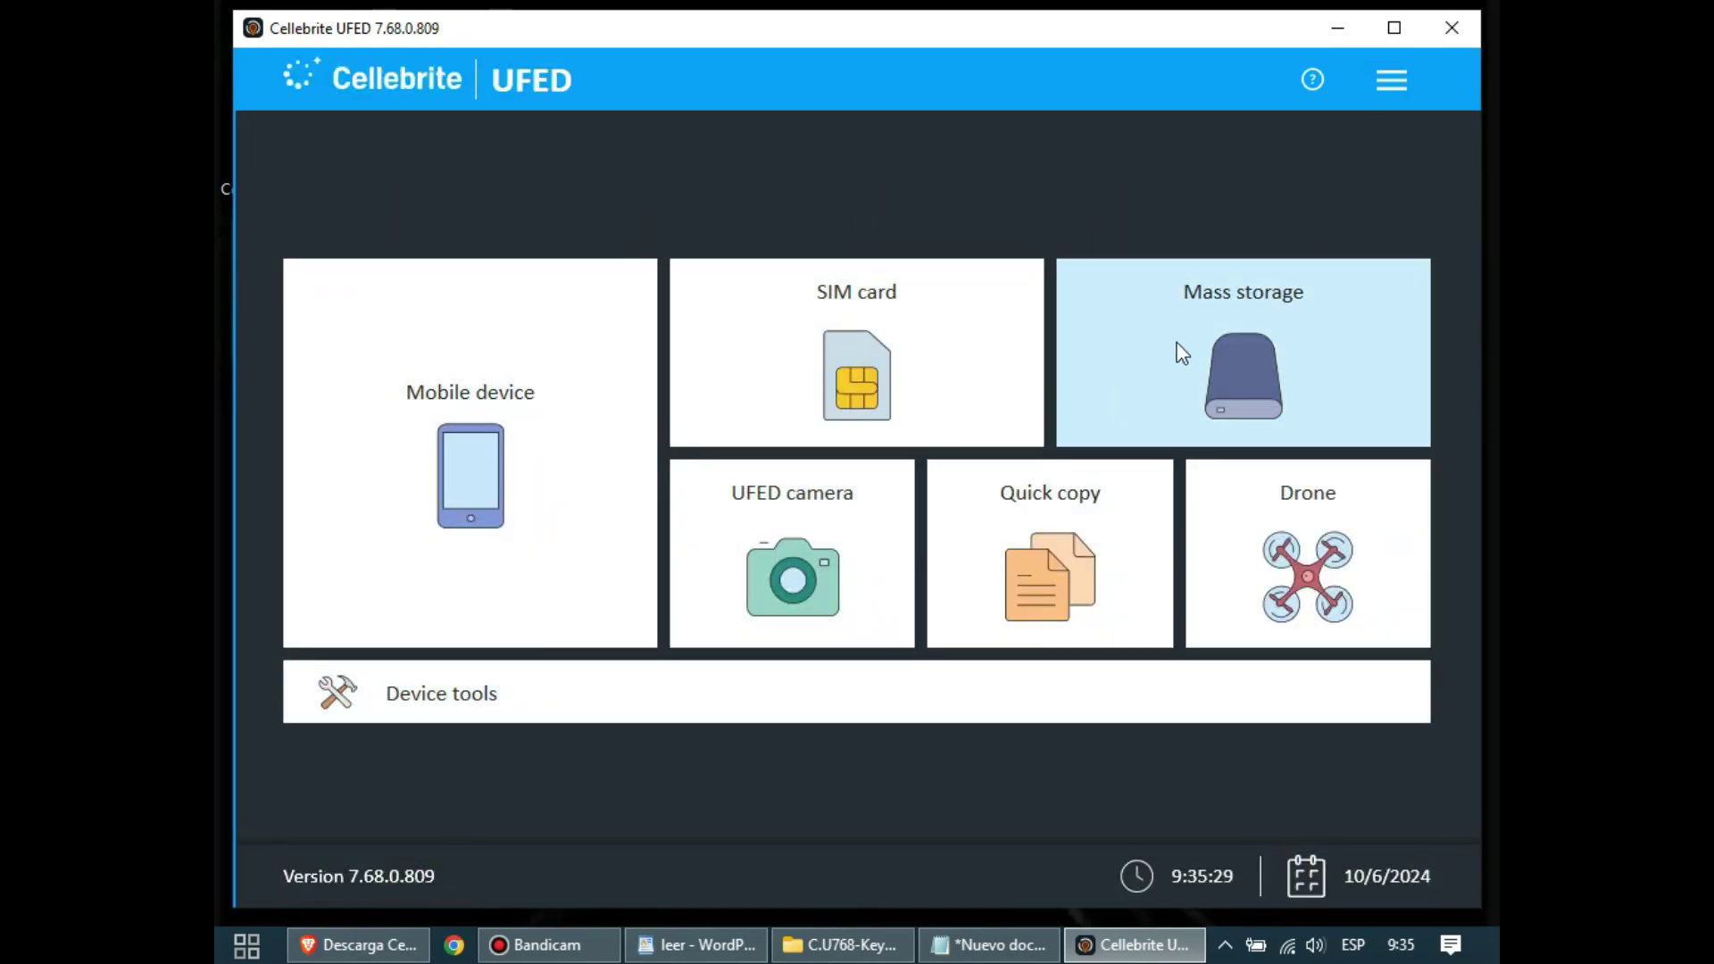
- View the Mass storage device list and the UFED camera extraction location, returning home after each
left_click(1180, 348)
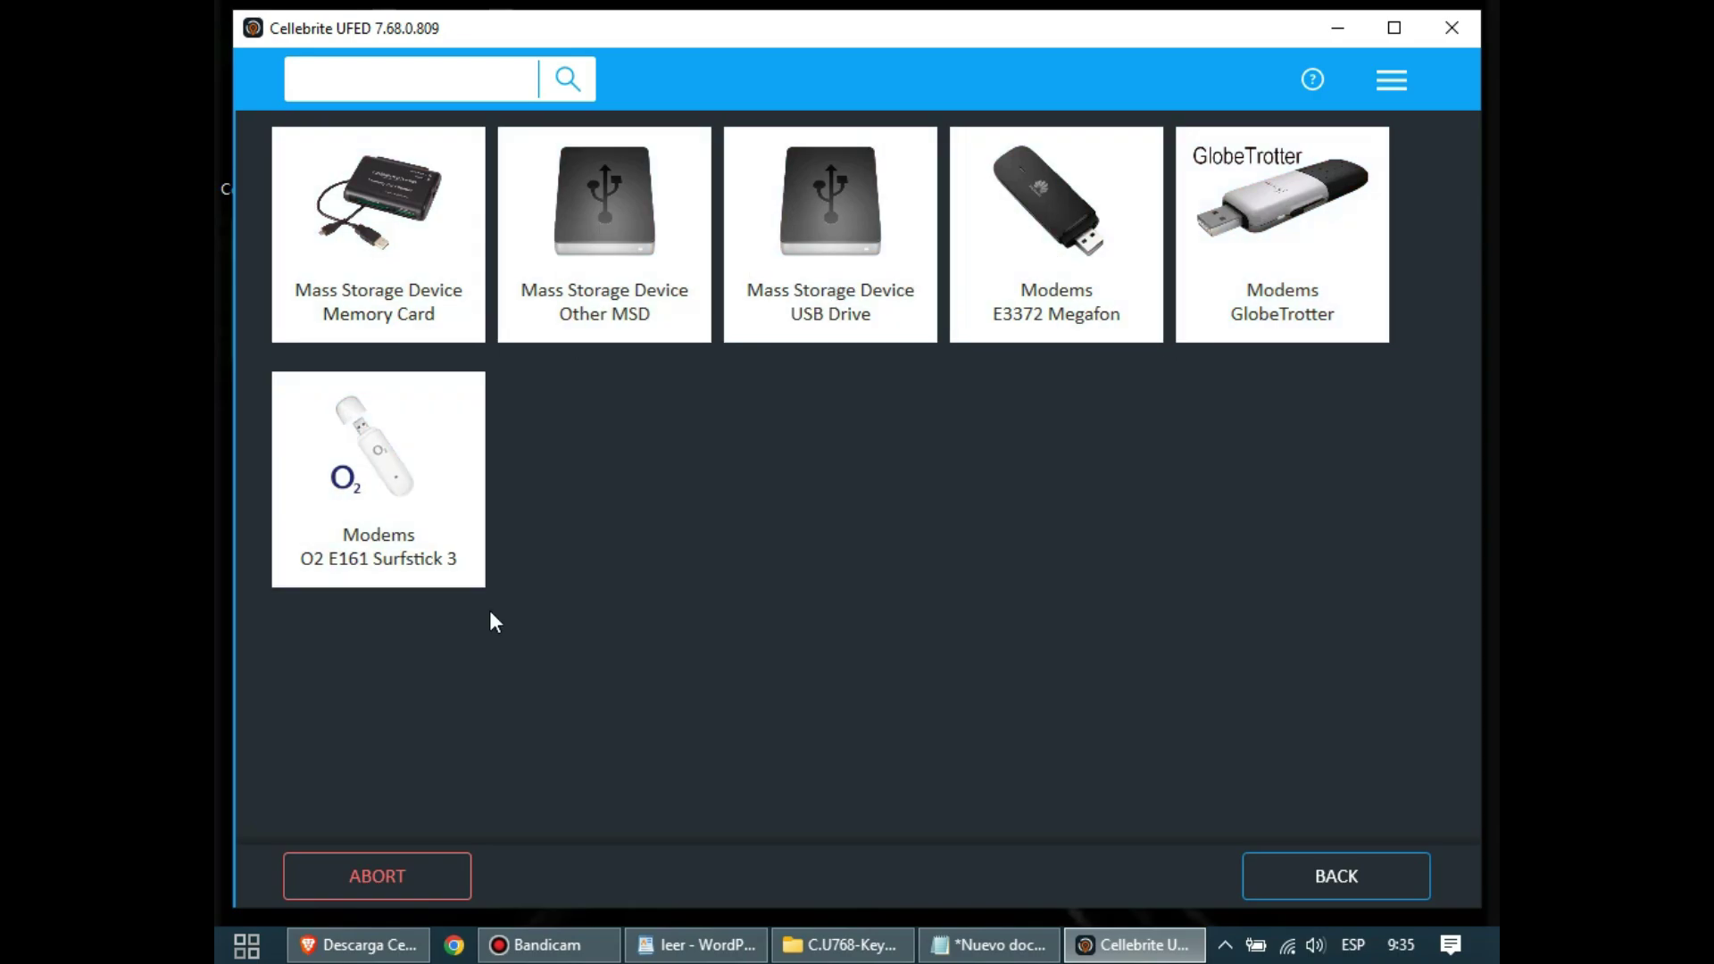
left_click(368, 869)
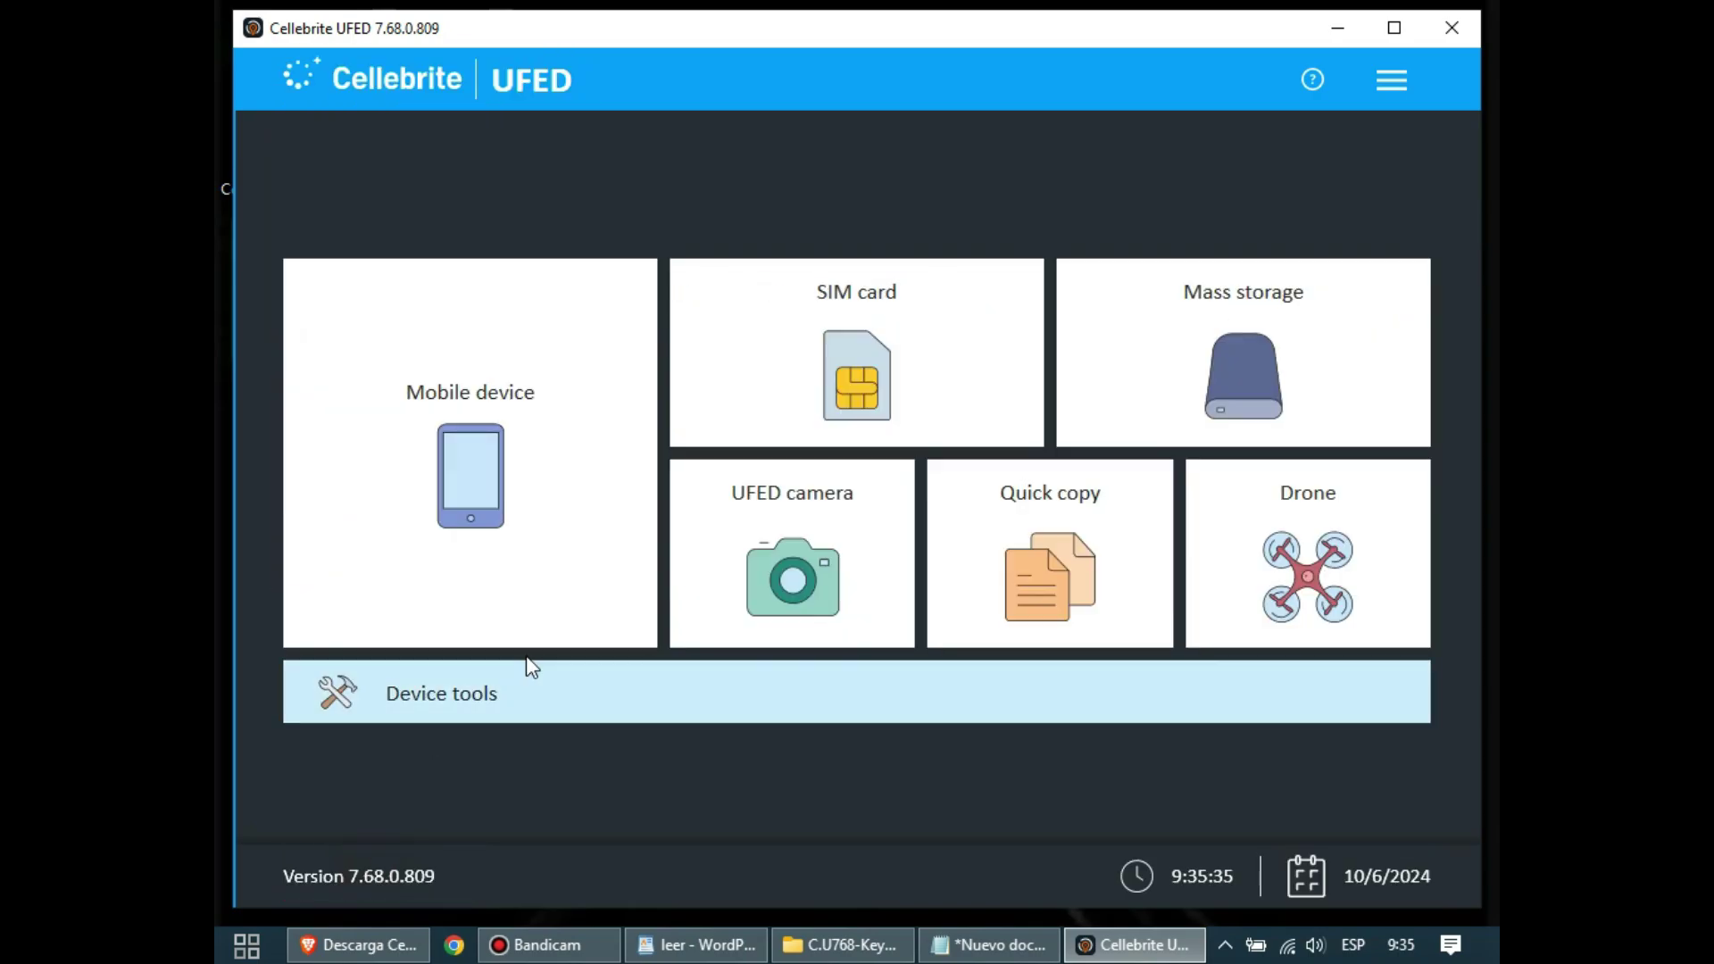
left_click(773, 563)
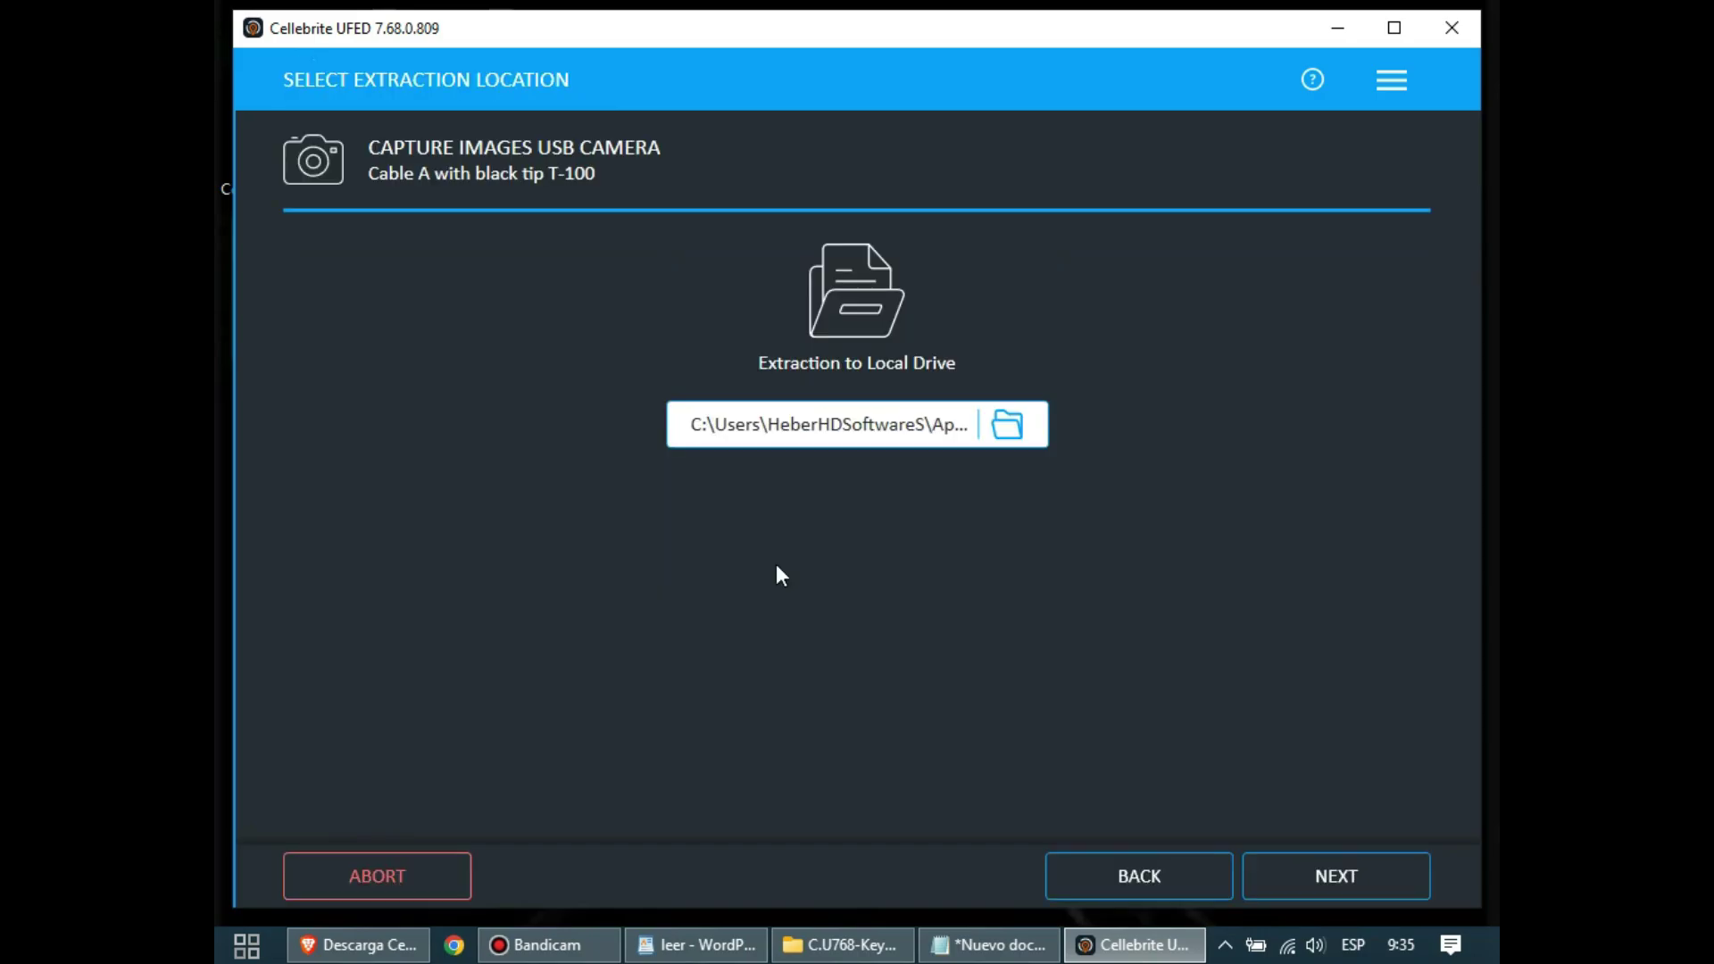
left_click(368, 893)
- View the Smart Flow device connection instructions for a mobile device and abort to the home screen
left_click(506, 589)
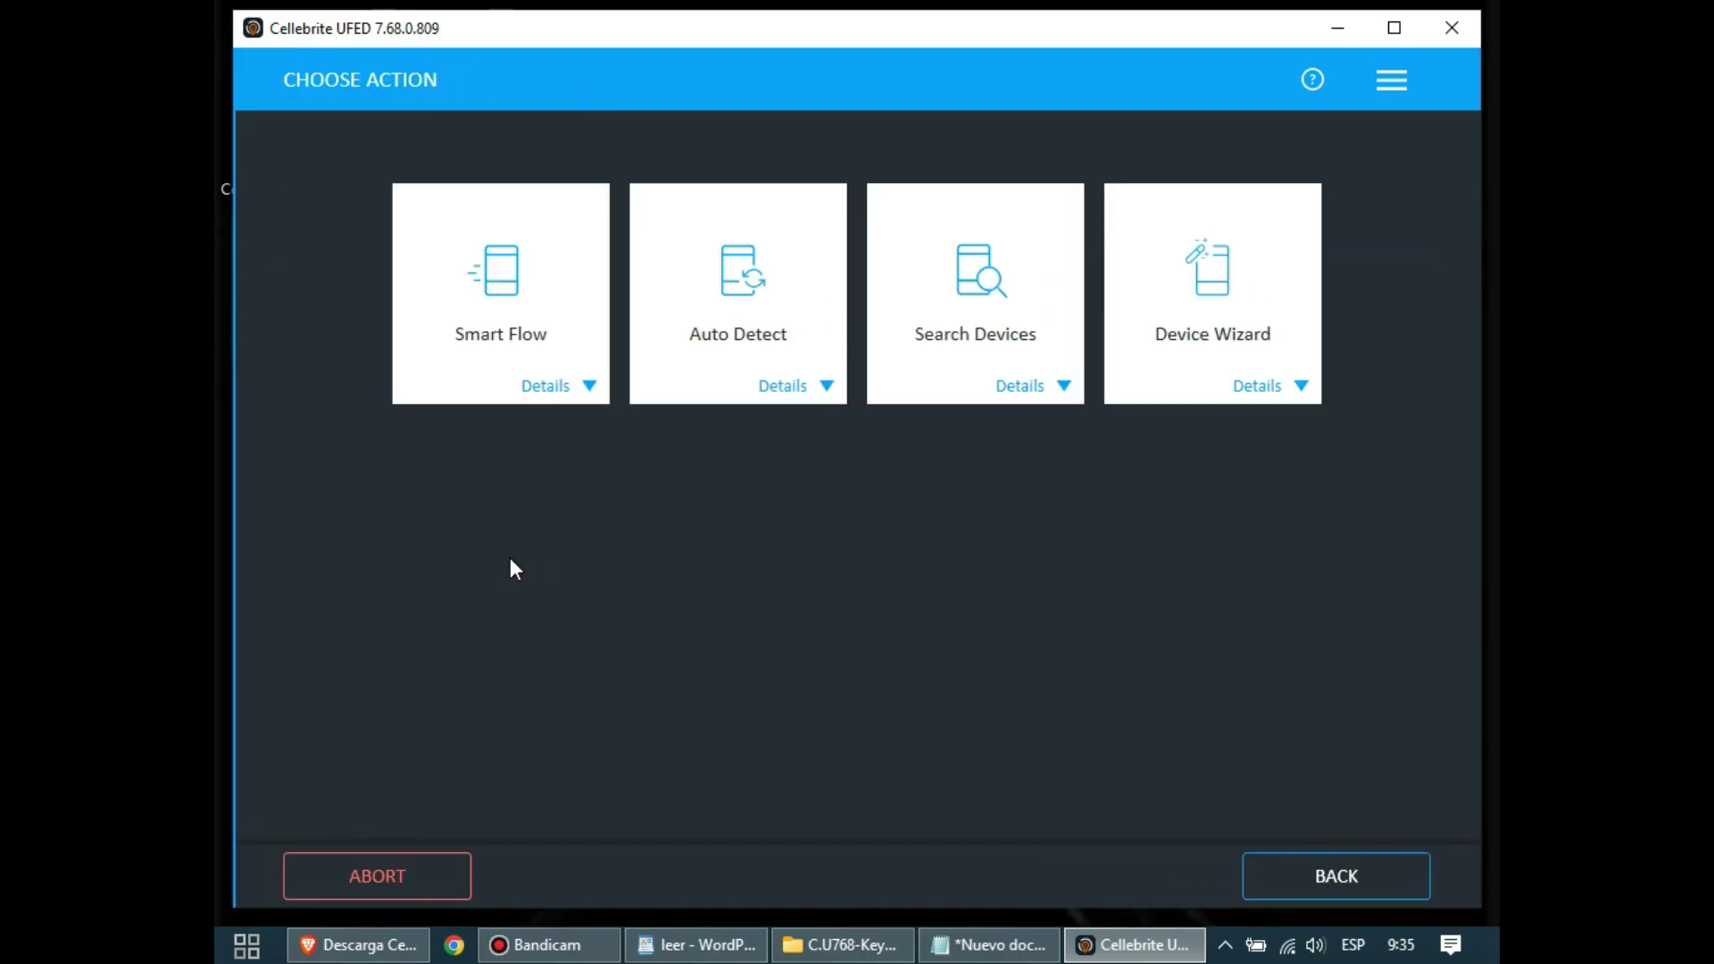
left_click(581, 357)
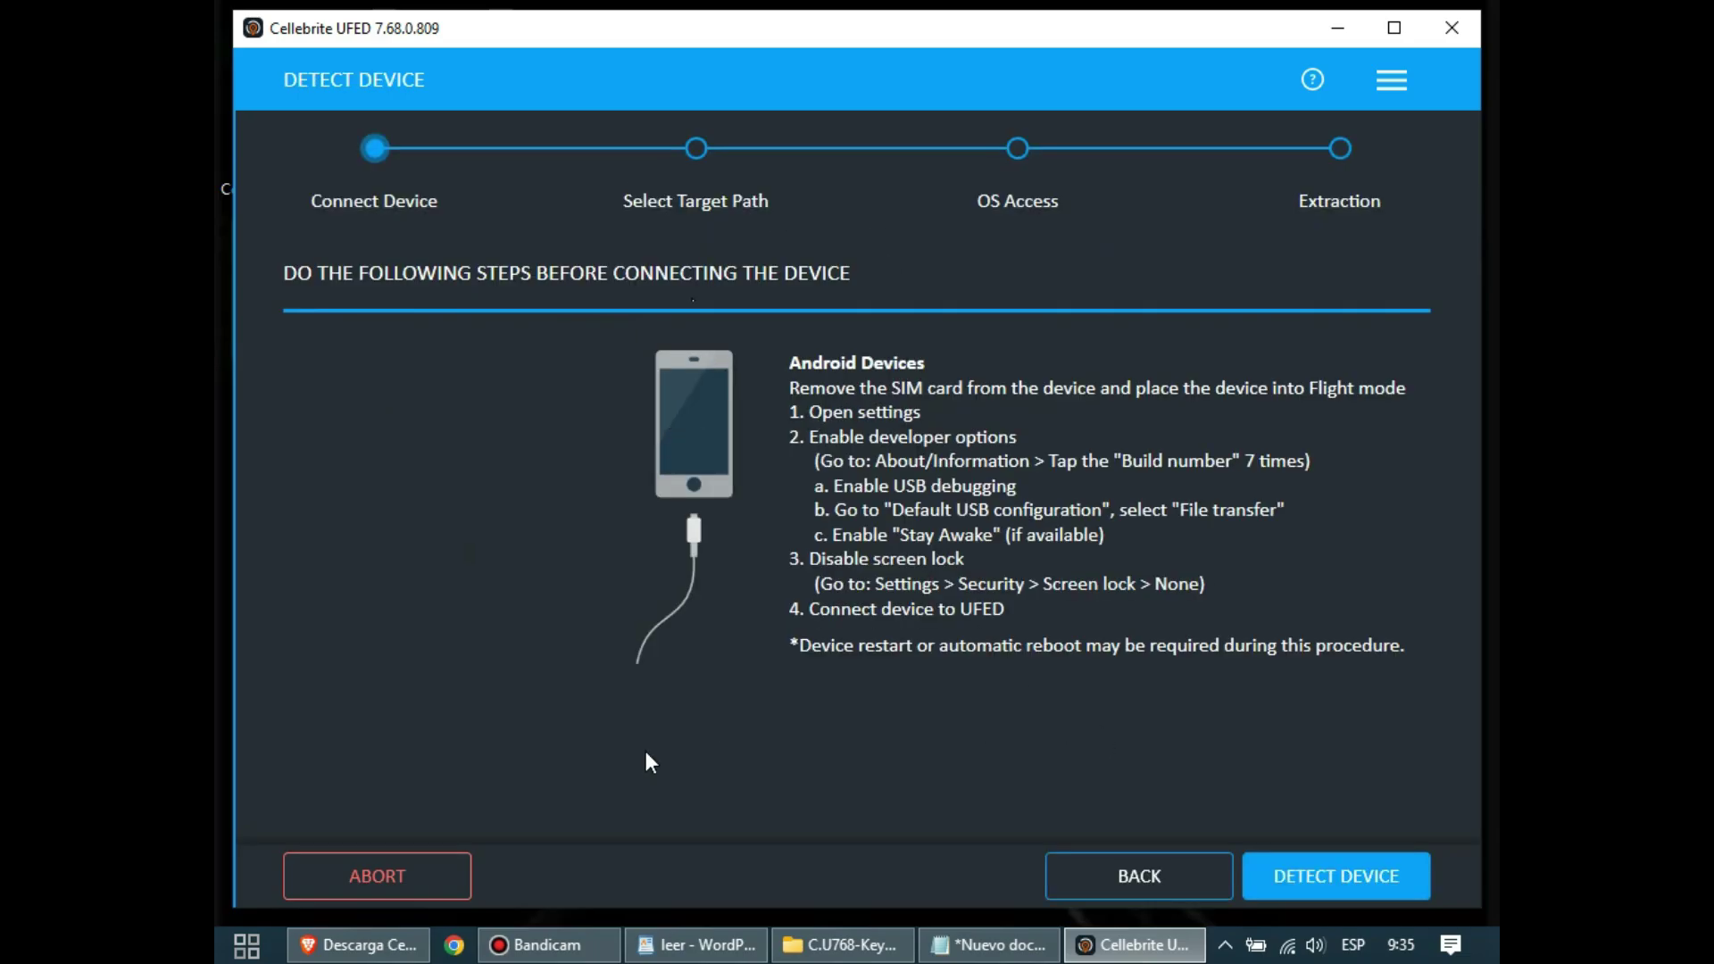
left_click(425, 893)
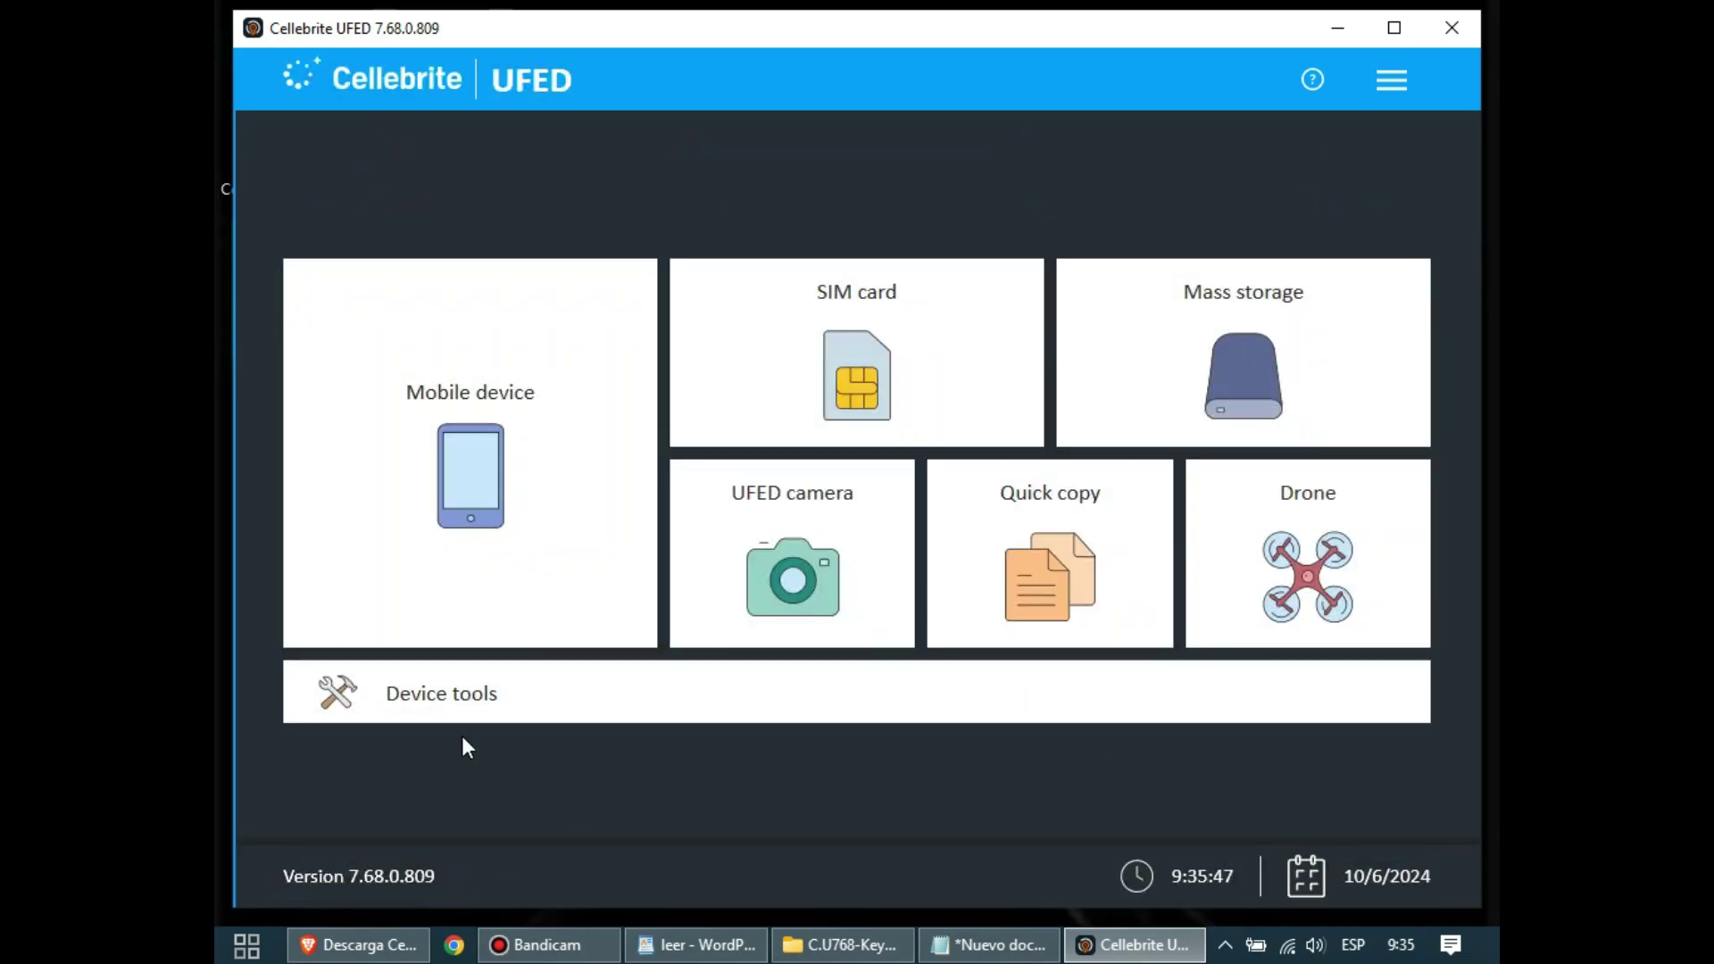
- Open Search Devices for mobile devices and look through the generic profiles, recently used devices and vendors
left_click(491, 563)
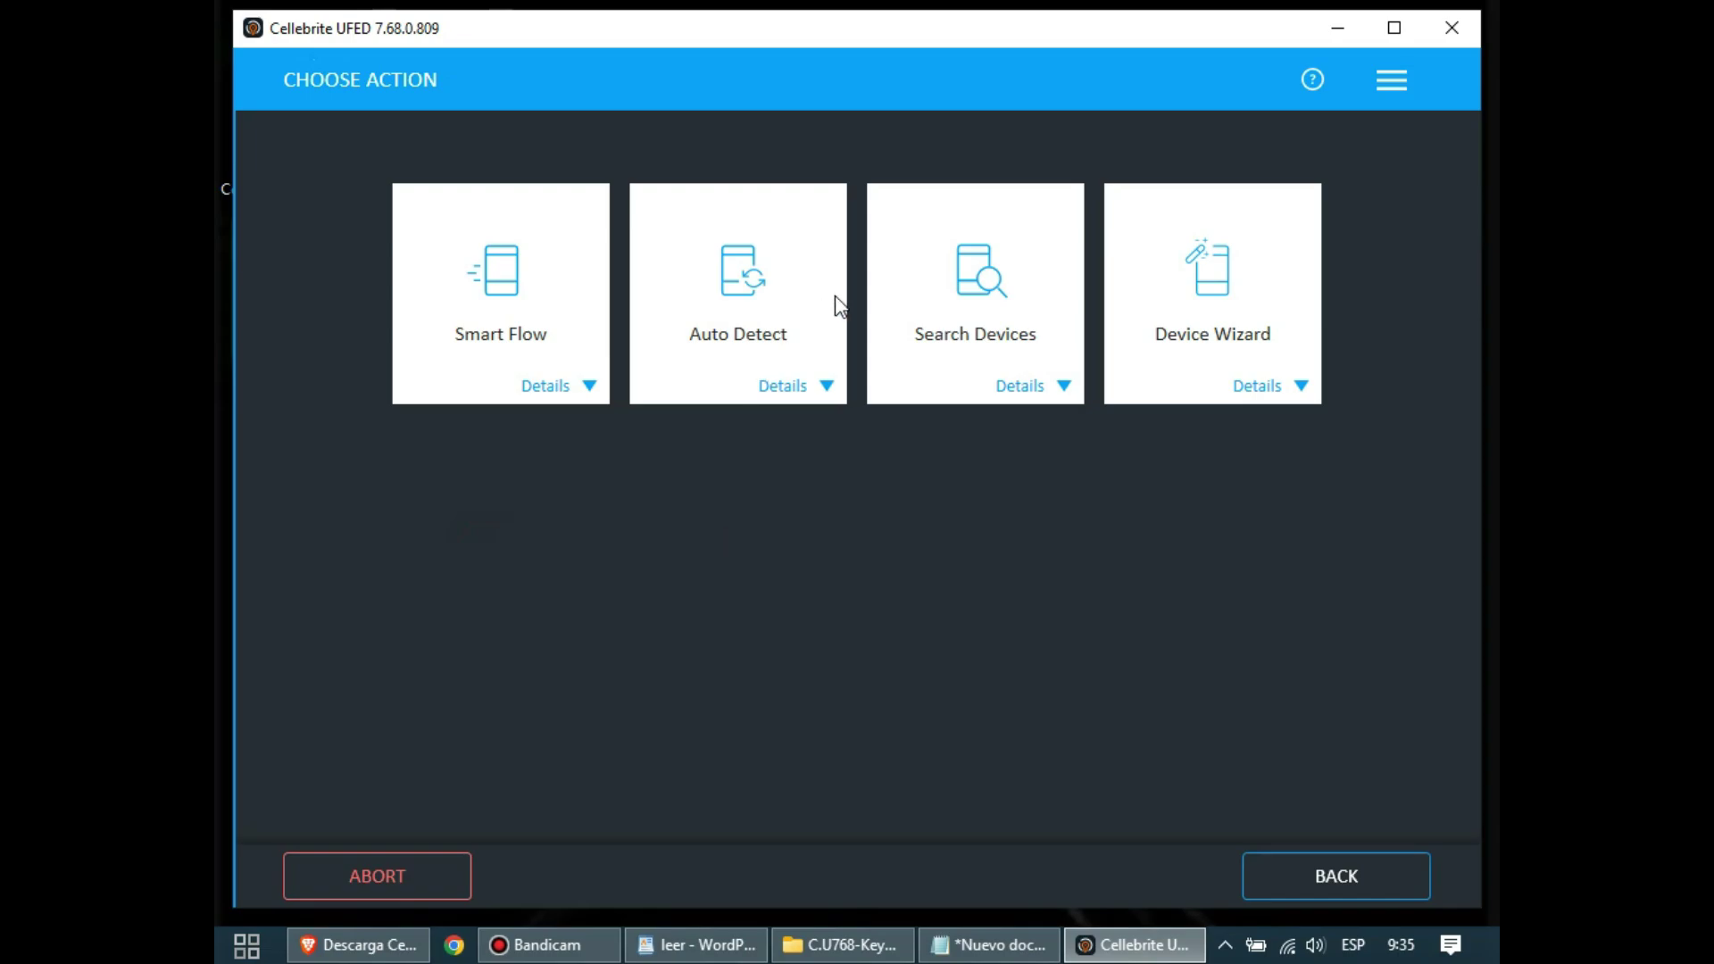
left_click(968, 293)
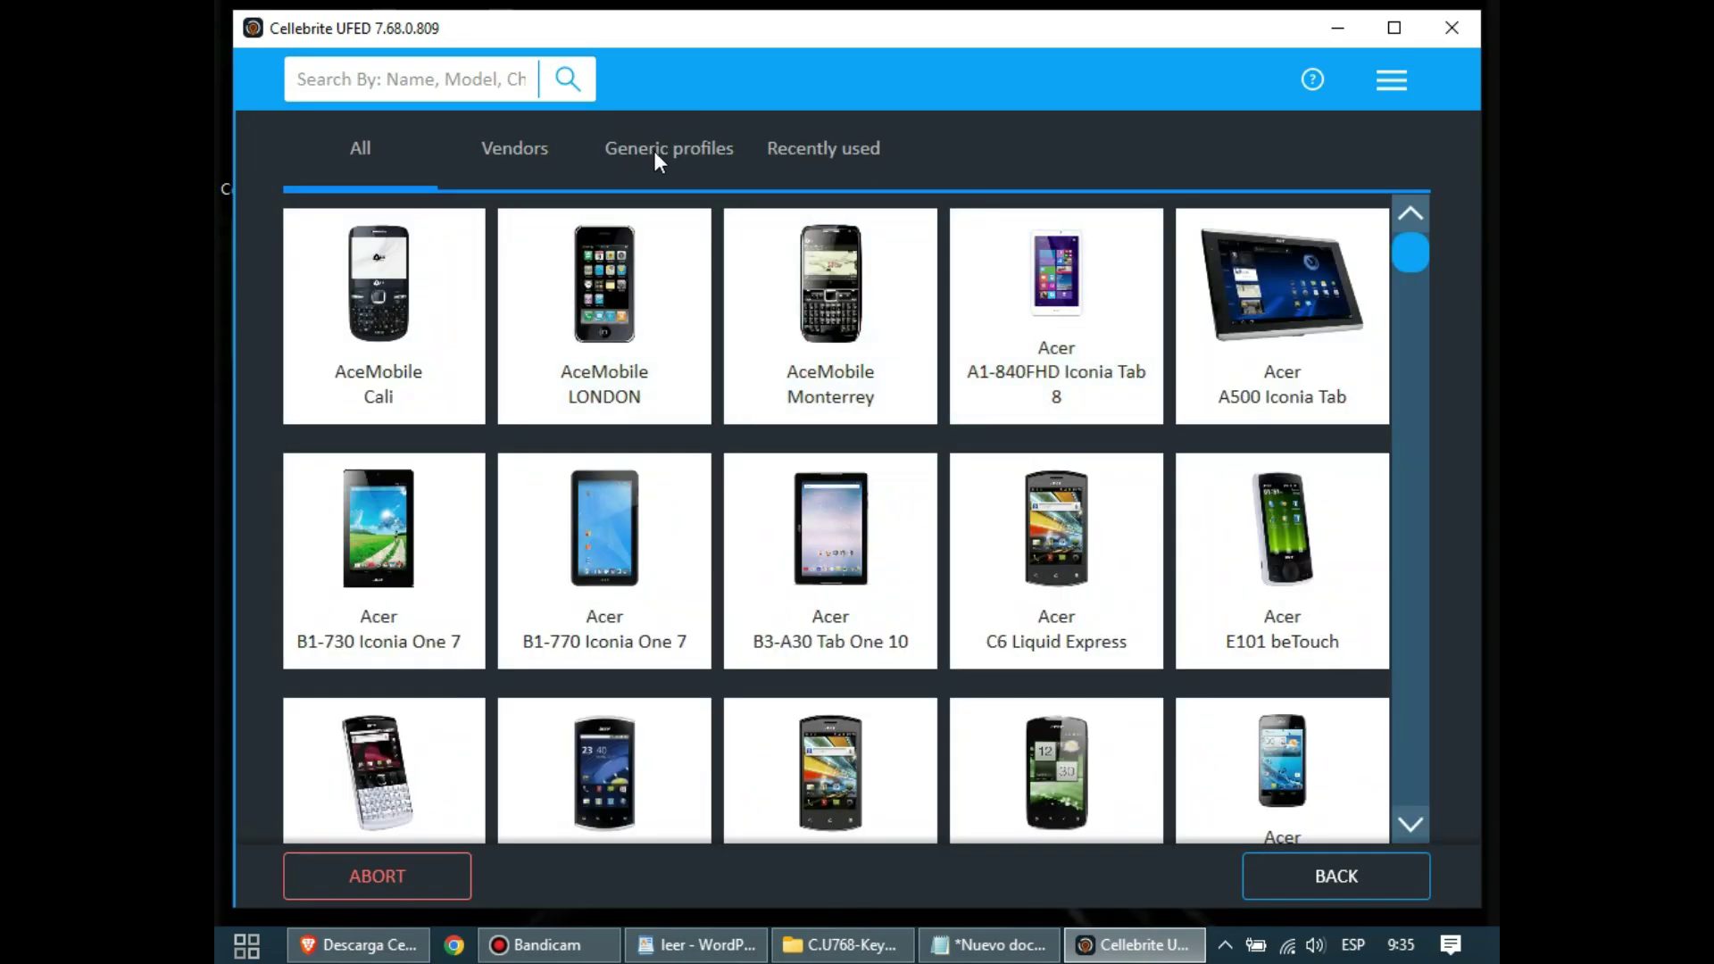
left_click(655, 152)
left_click(828, 151)
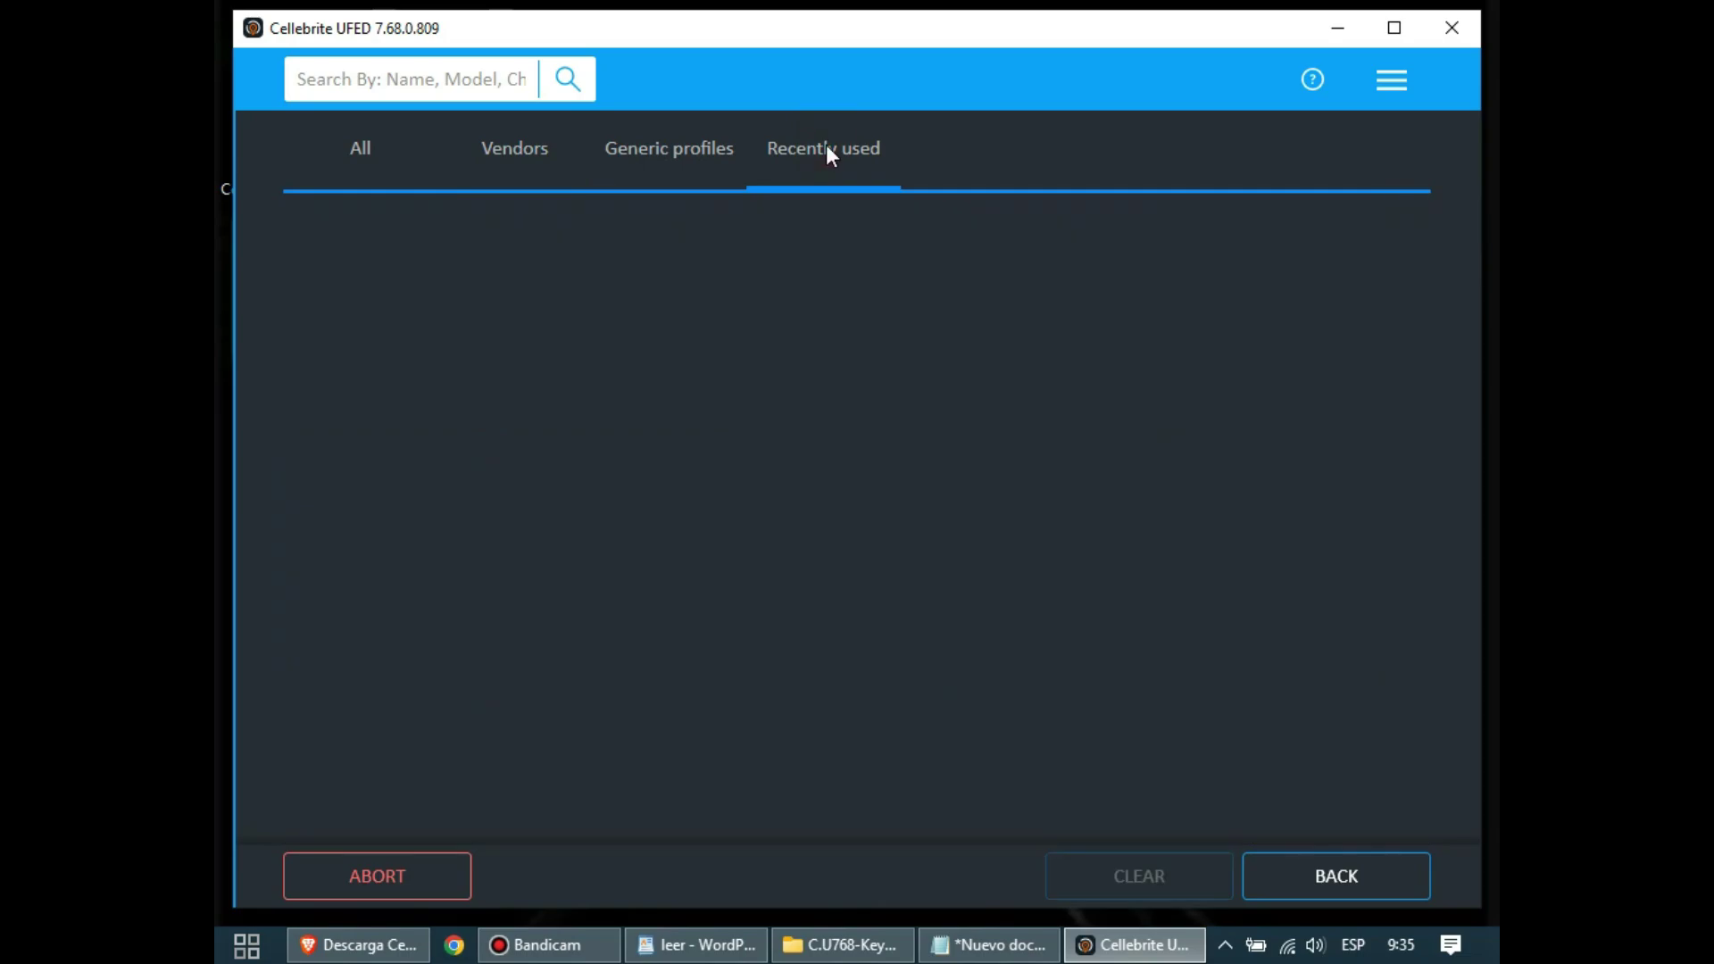
left_click(542, 145)
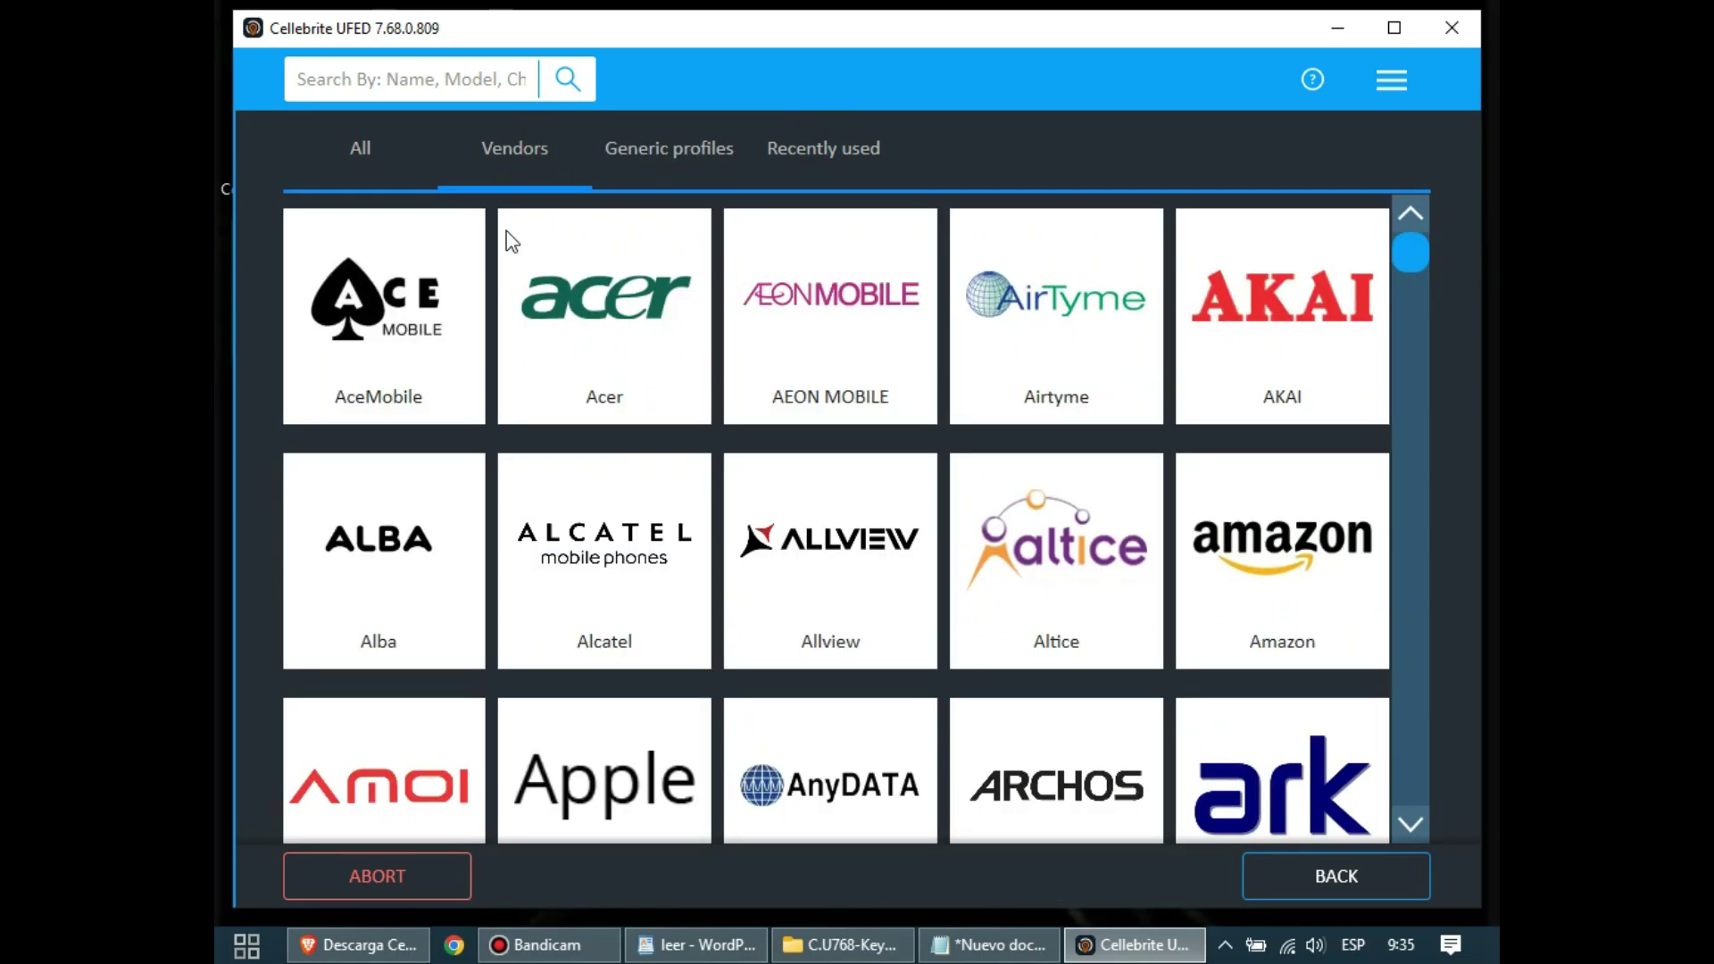
- Browse the vendor list to Huawei, view its device models, and abort to the home screen
left_click(1418, 259)
left_click_drag(1418, 259, 1405, 432)
left_click(1299, 507)
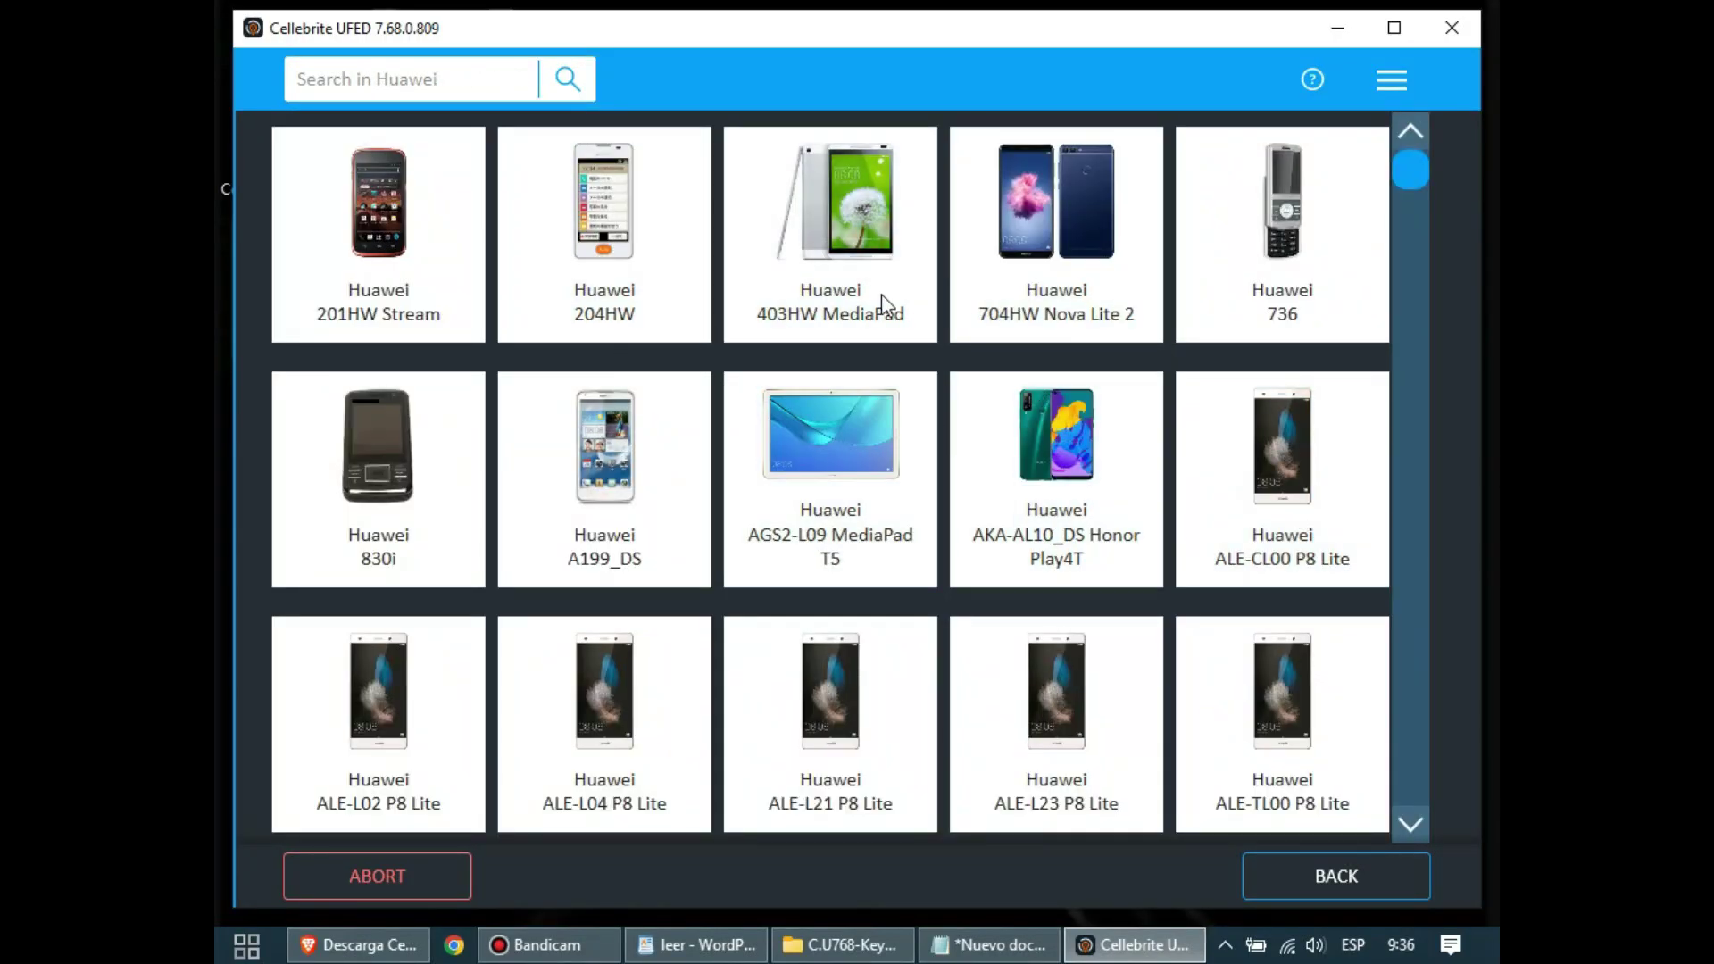
mouse_move(1408, 177)
left_mouse_down()
mouse_move(1397, 640)
mouse_move(1423, 153)
mouse_move(1408, 154)
left_mouse_up()
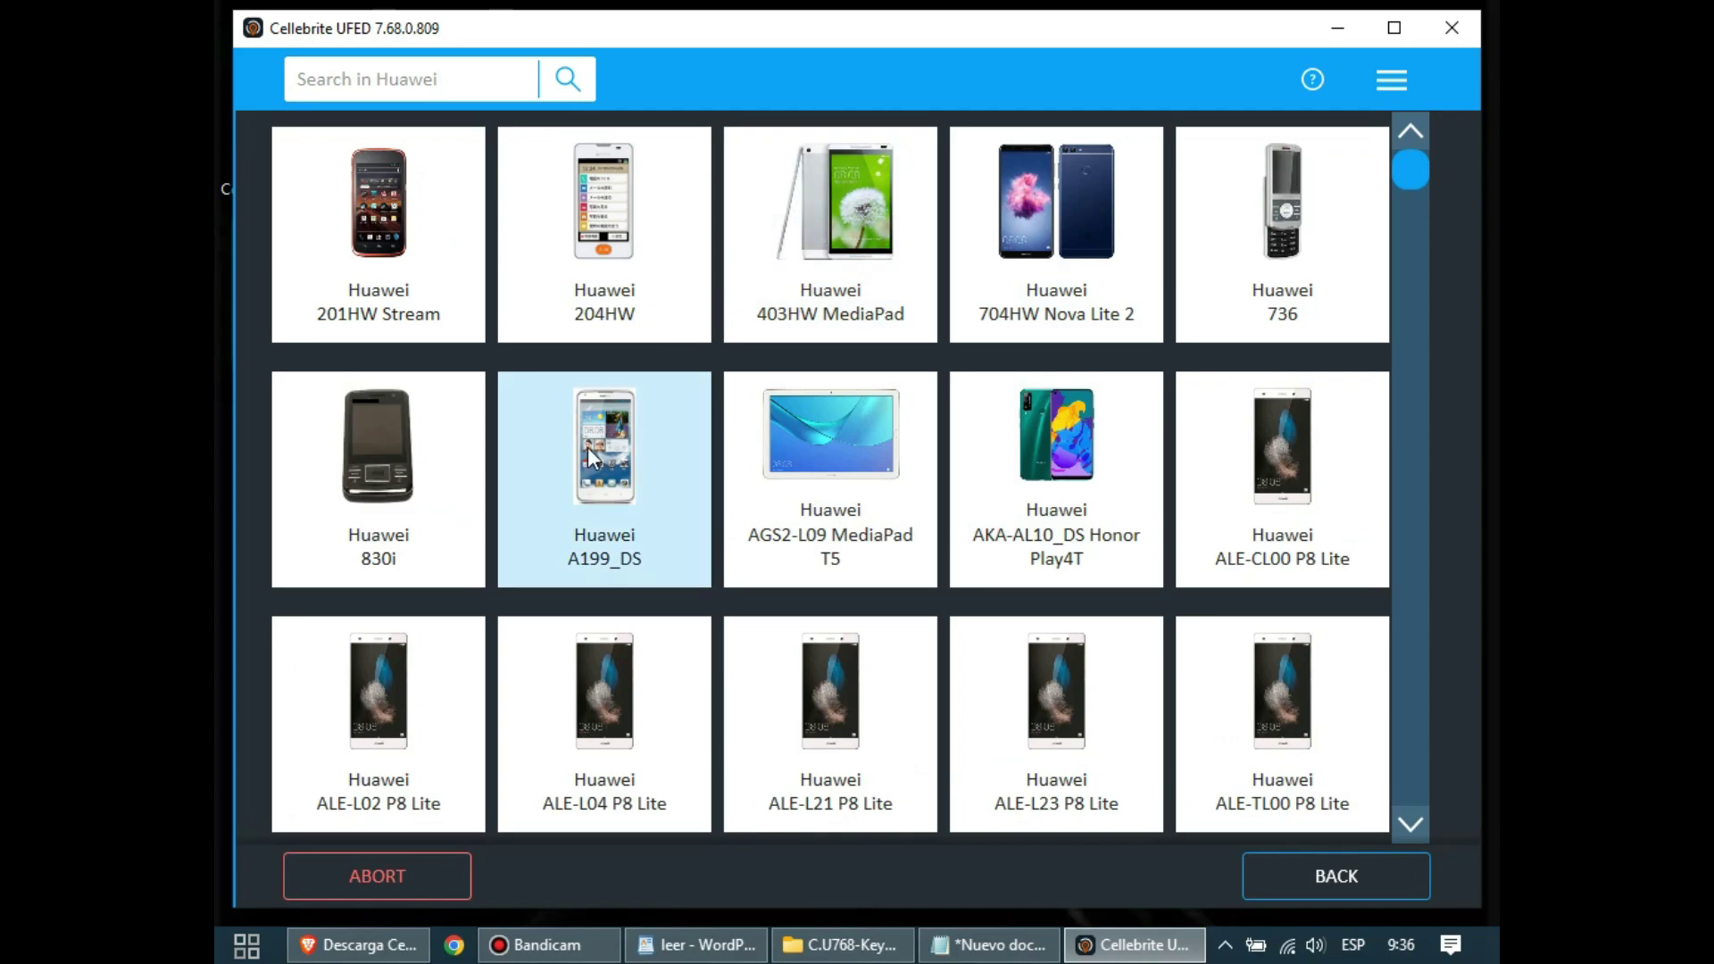
left_click(388, 854)
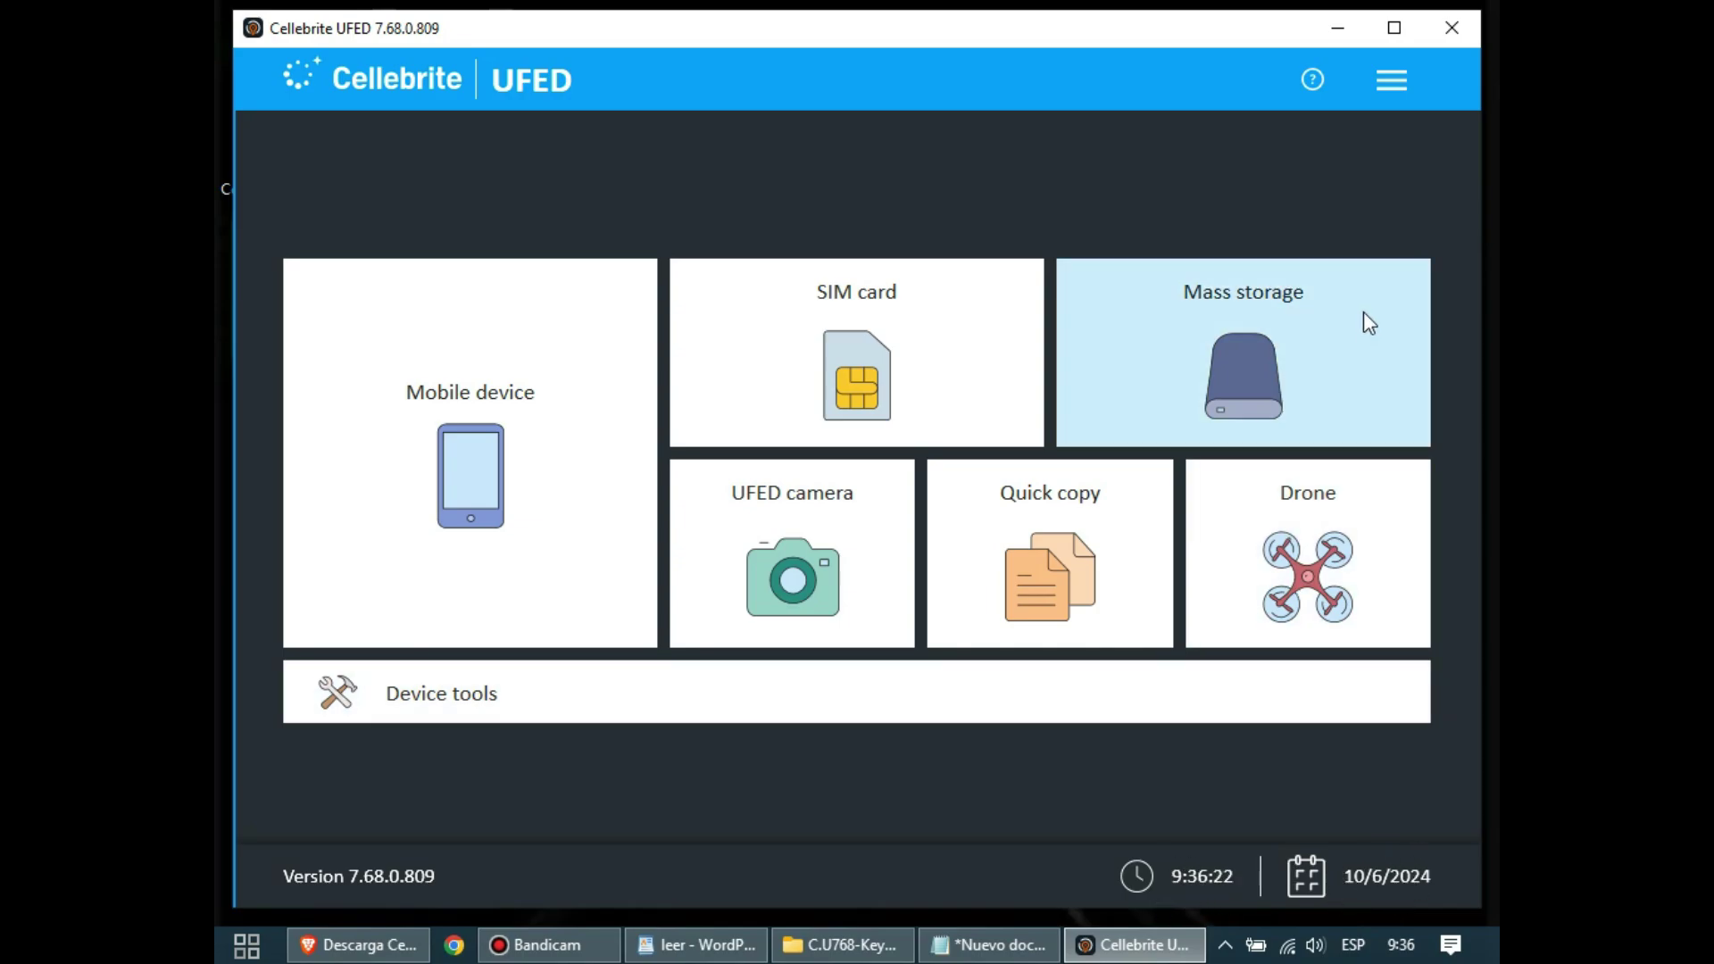
- Set the interface language to Spanish (Español) in the general settings and save the settings
left_click(1390, 89)
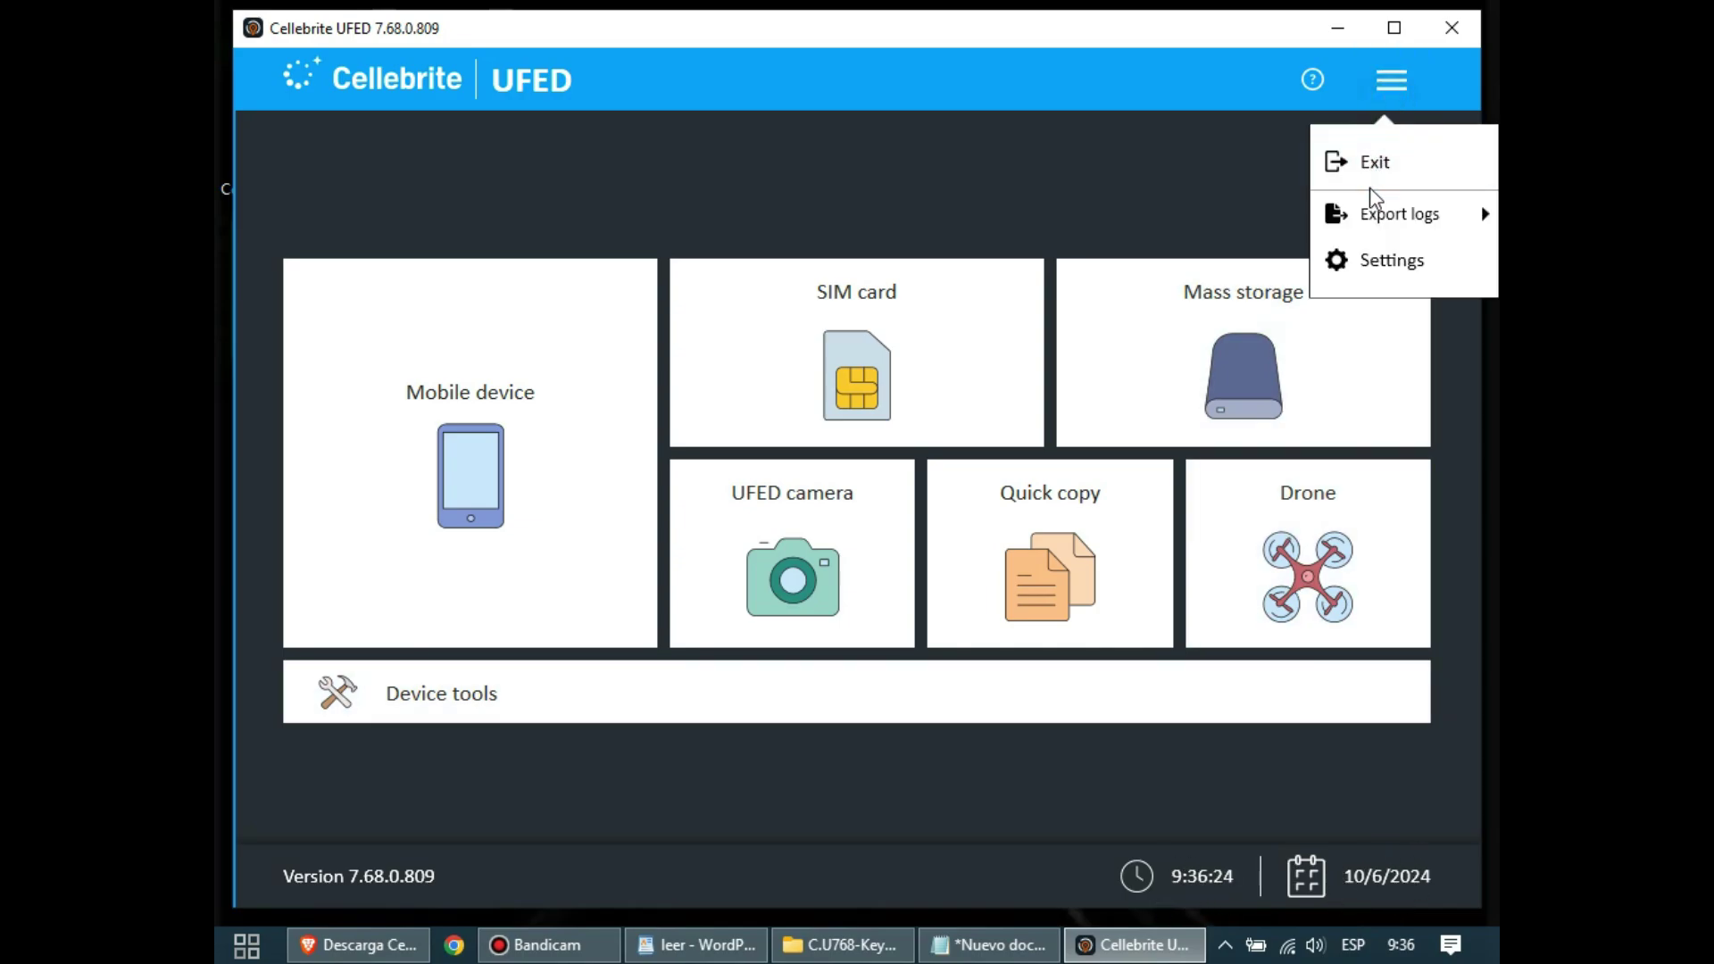
left_click(1396, 272)
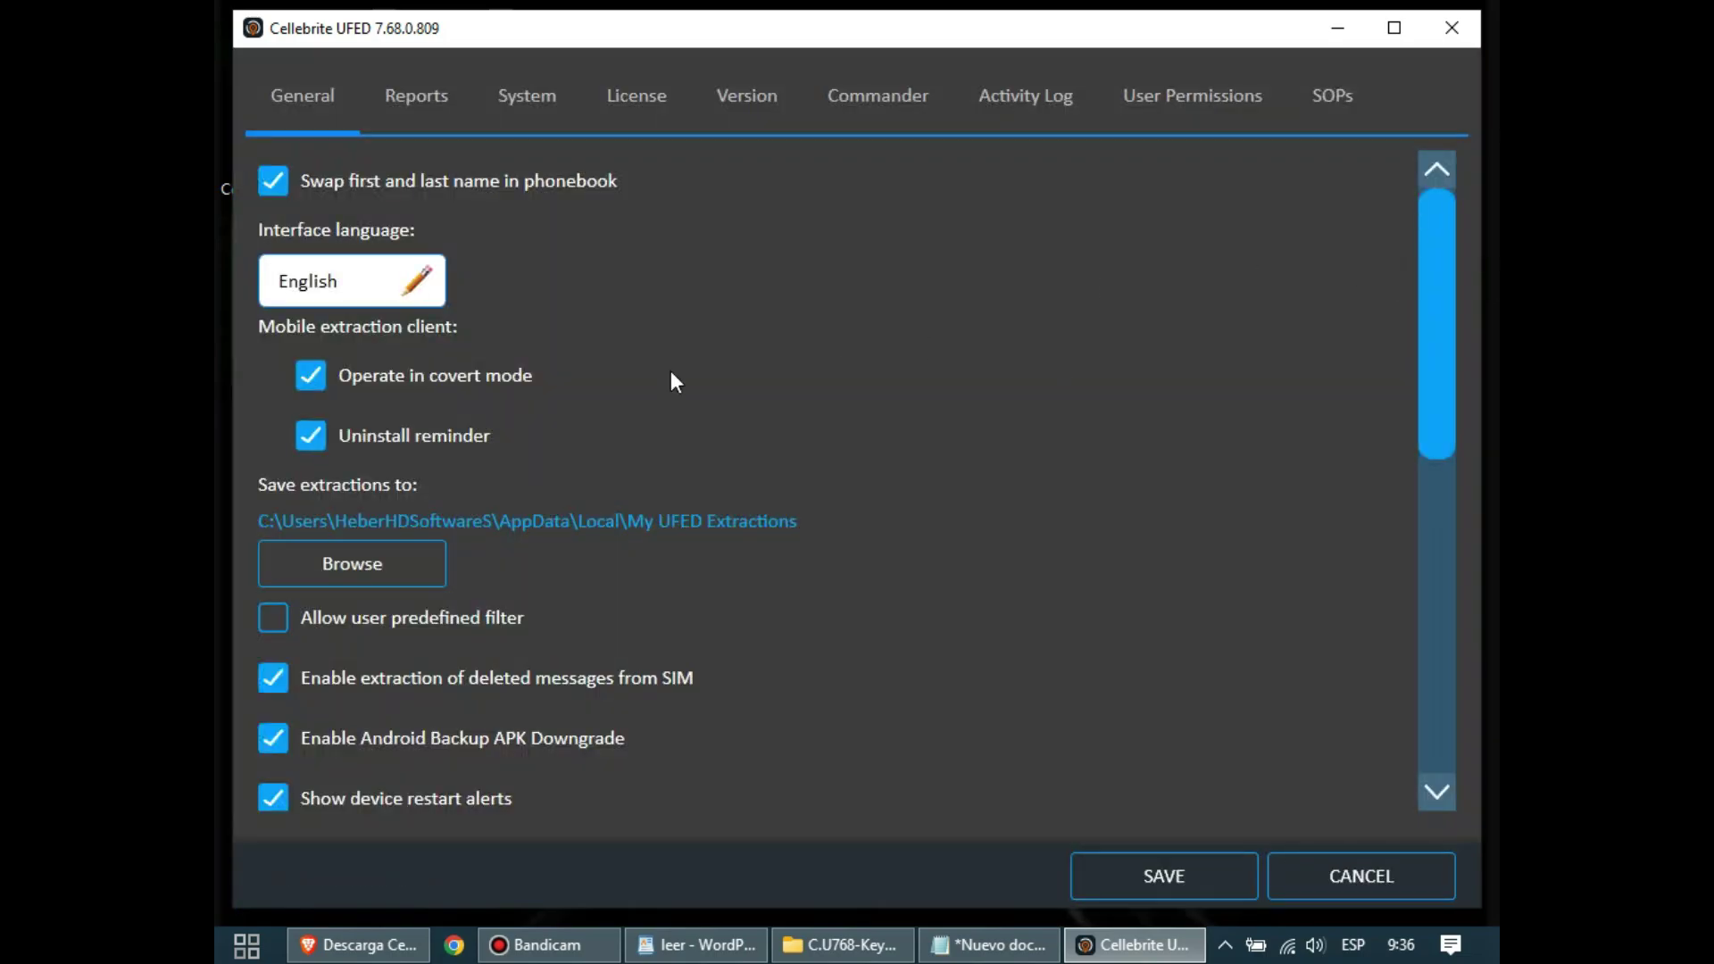
left_click(361, 270)
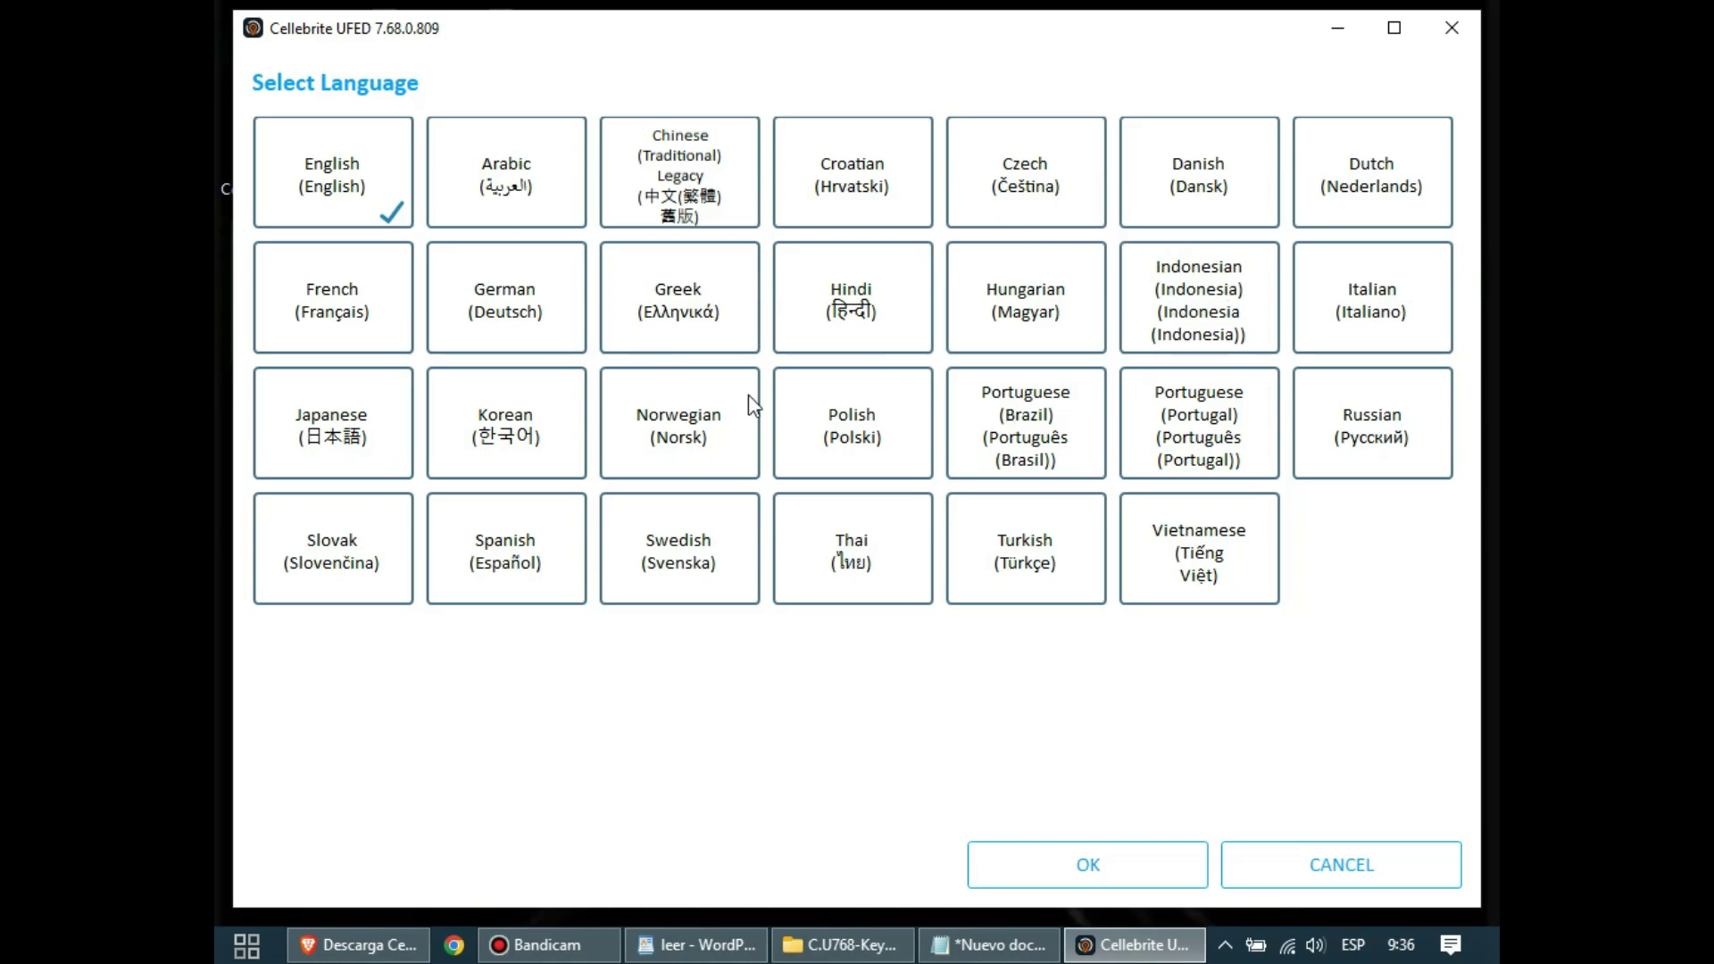
left_click(510, 540)
left_click(1082, 884)
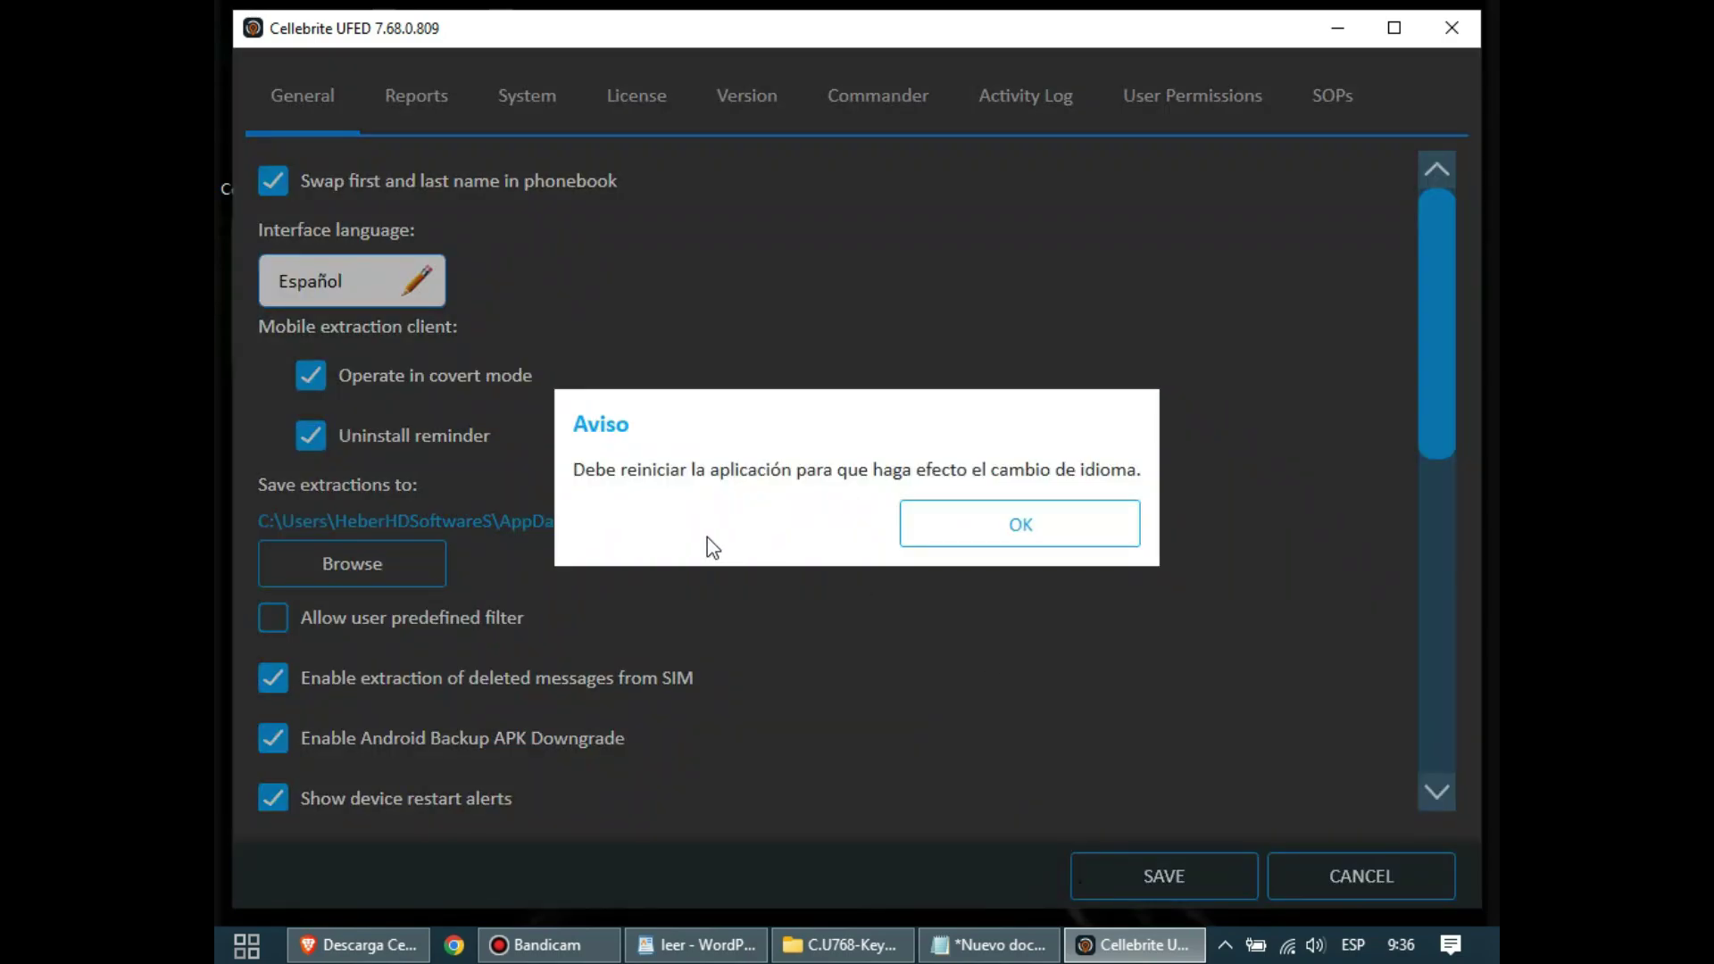
left_click(1022, 520)
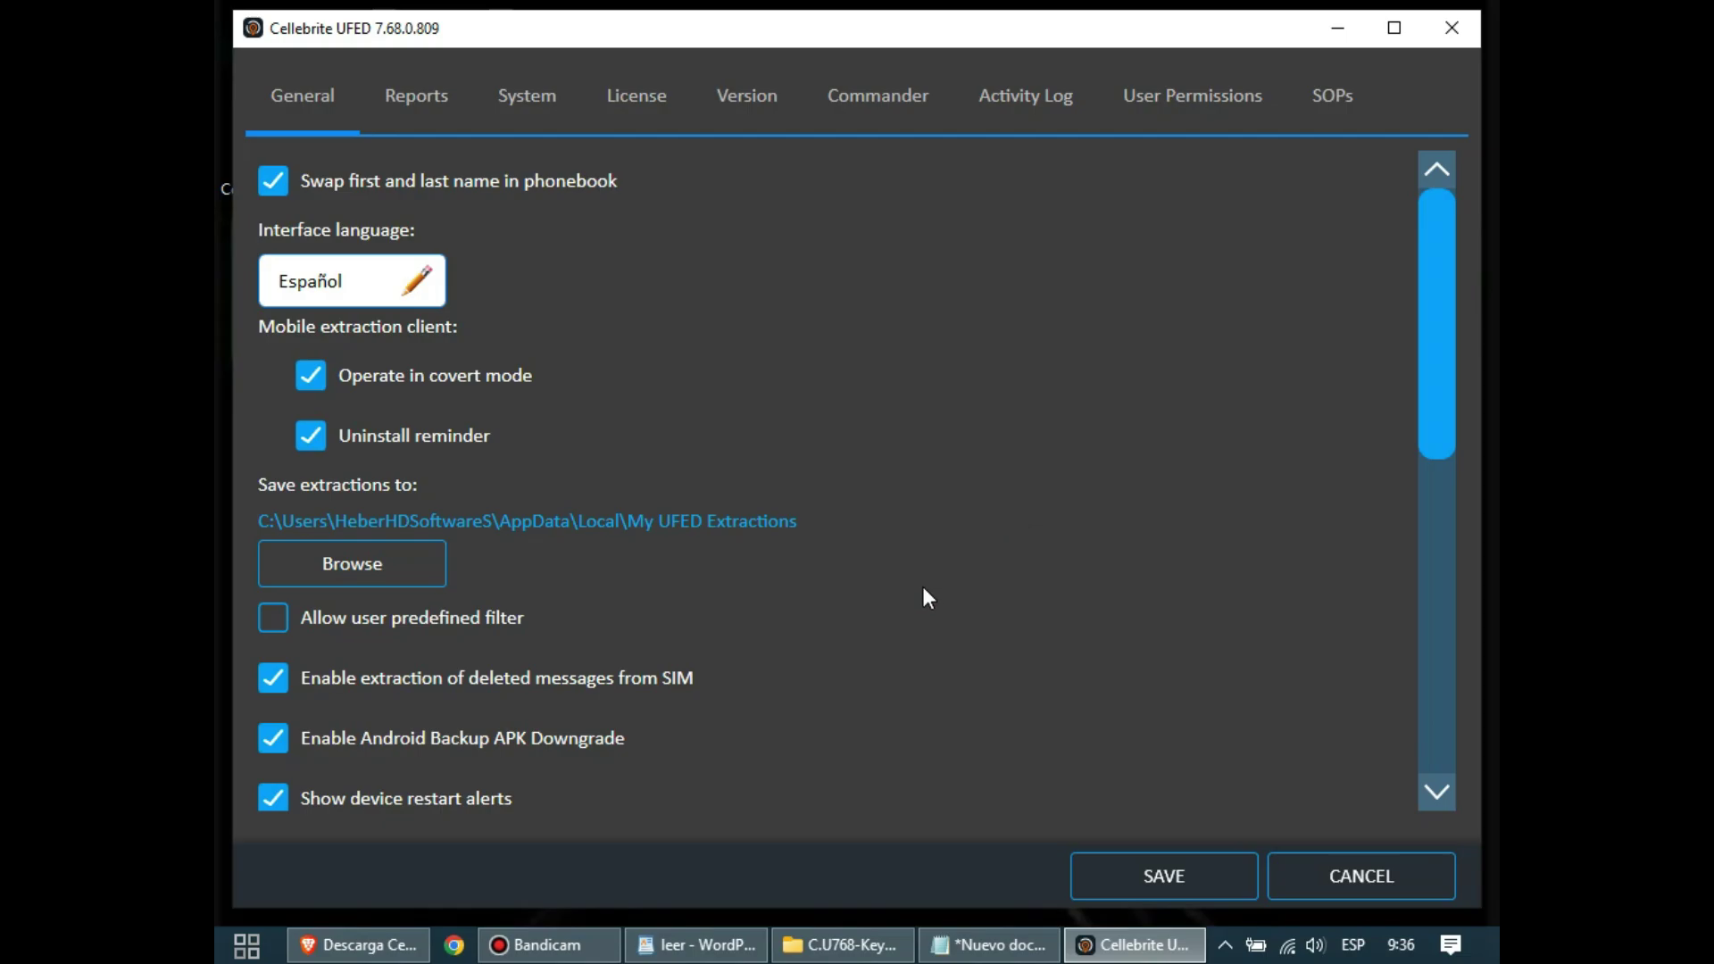
left_click(1171, 875)
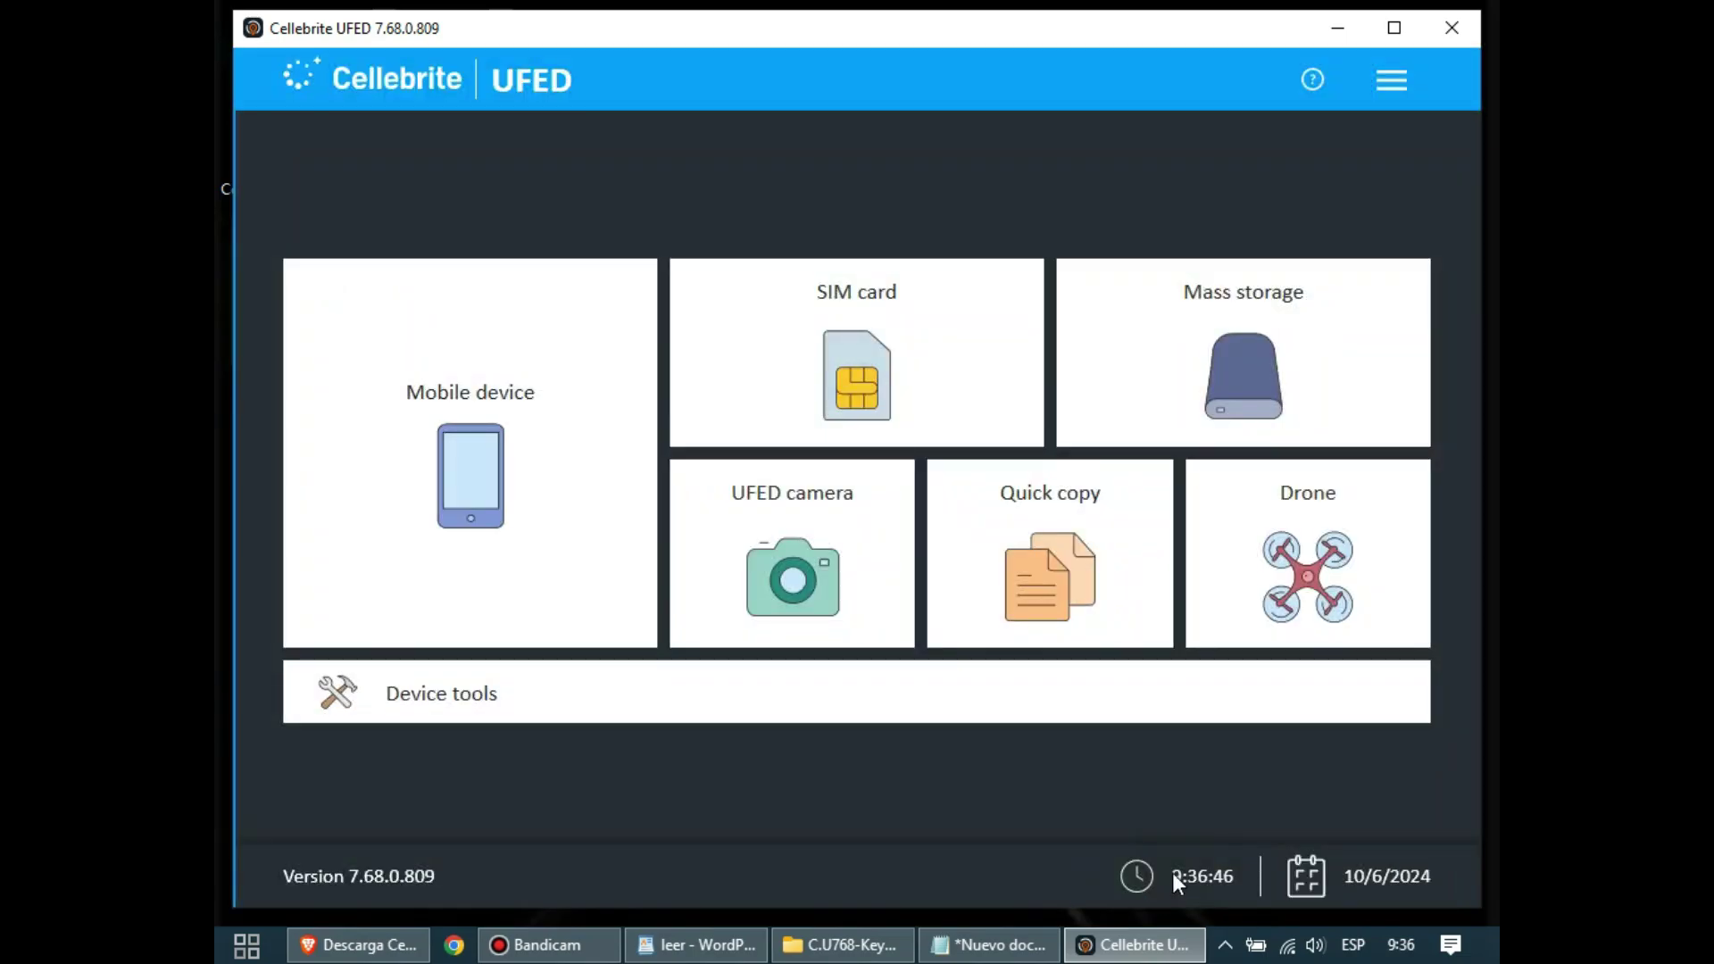
- Look through the available device tools and exit the program
left_click(471, 689)
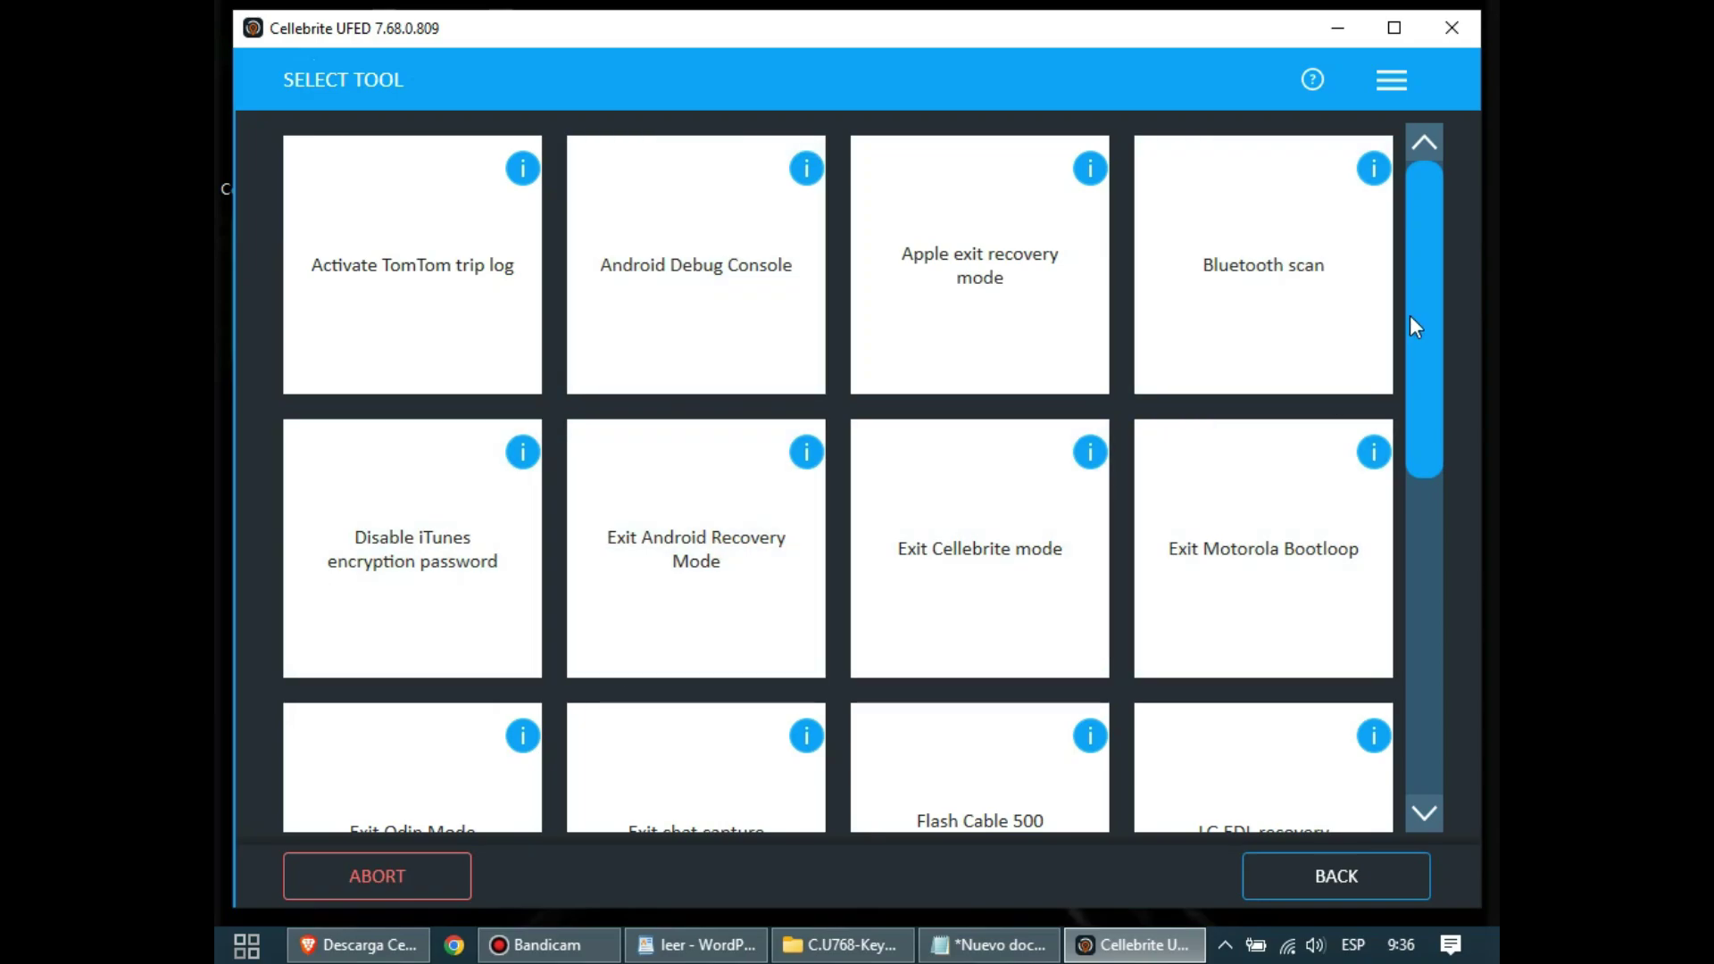
left_click_drag(1430, 298, 1270, 176)
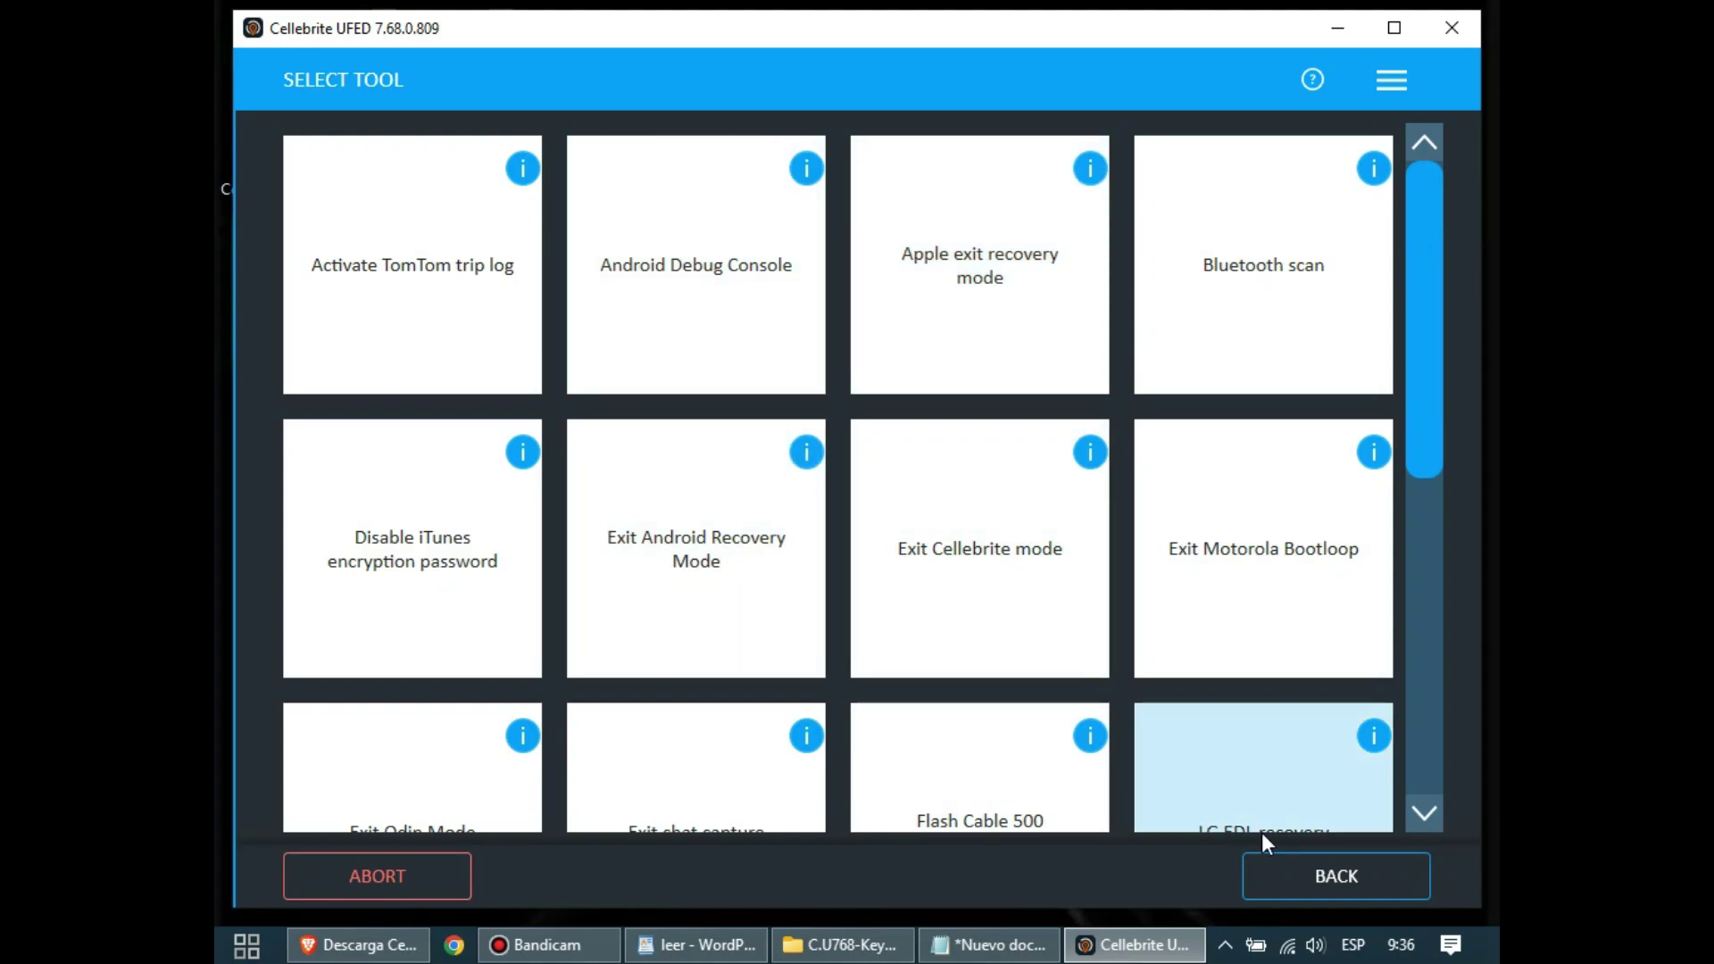
left_click(1392, 79)
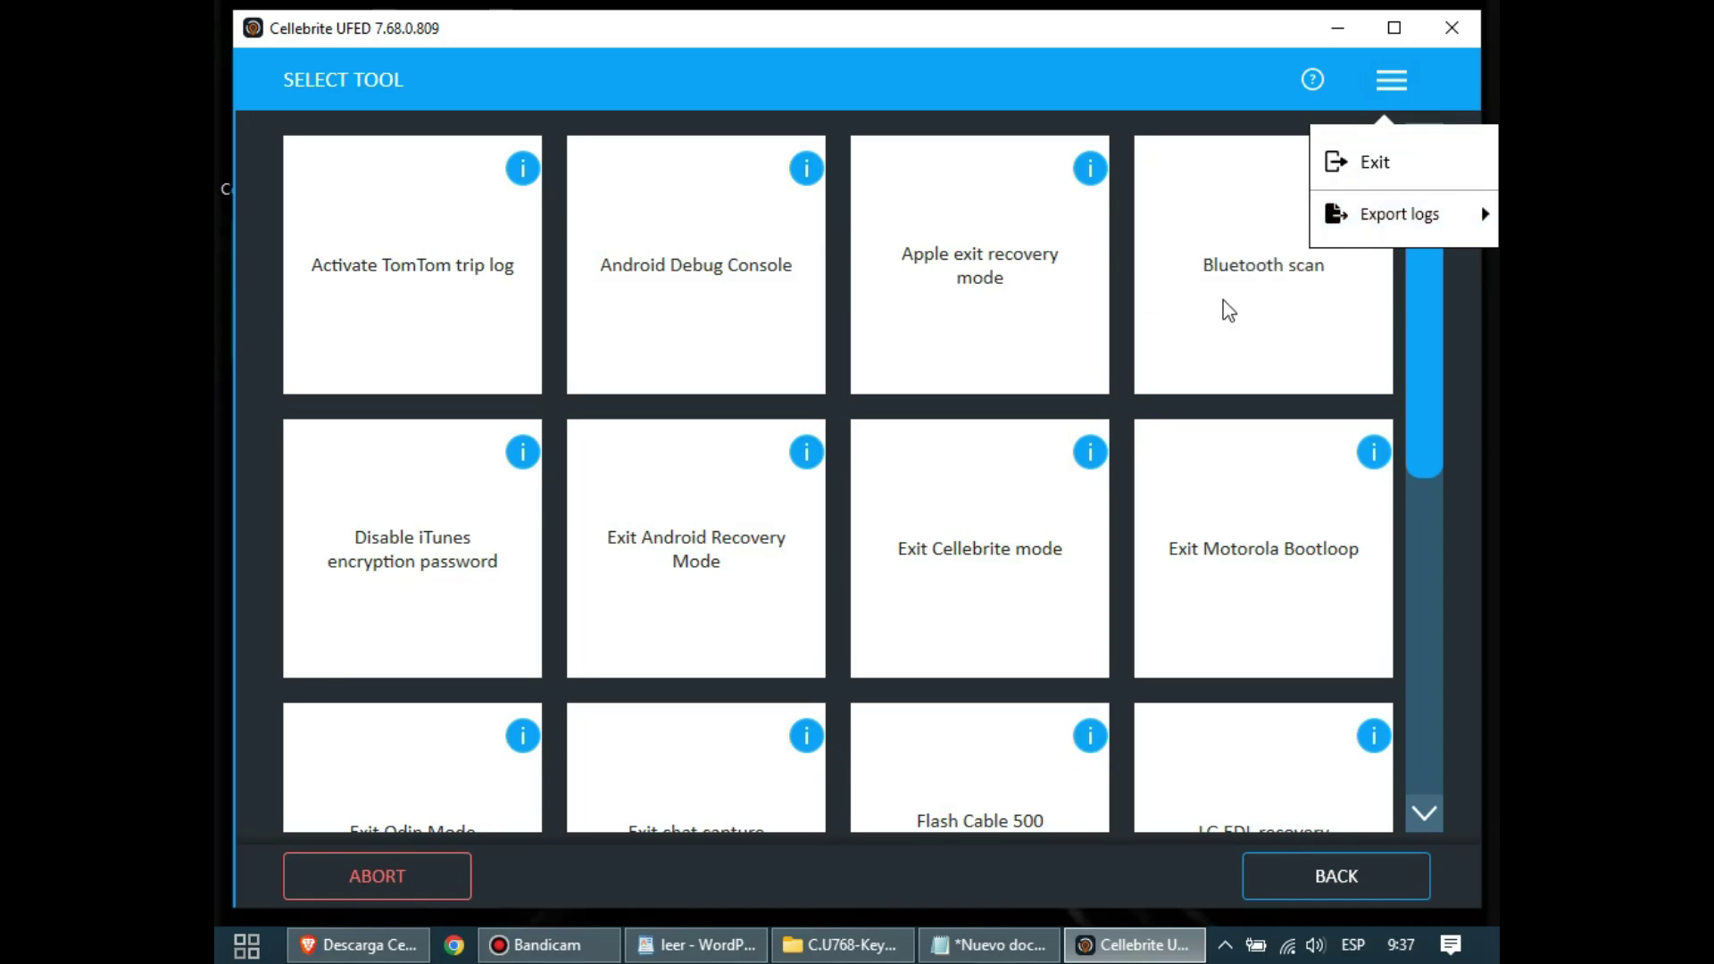
left_click(1350, 159)
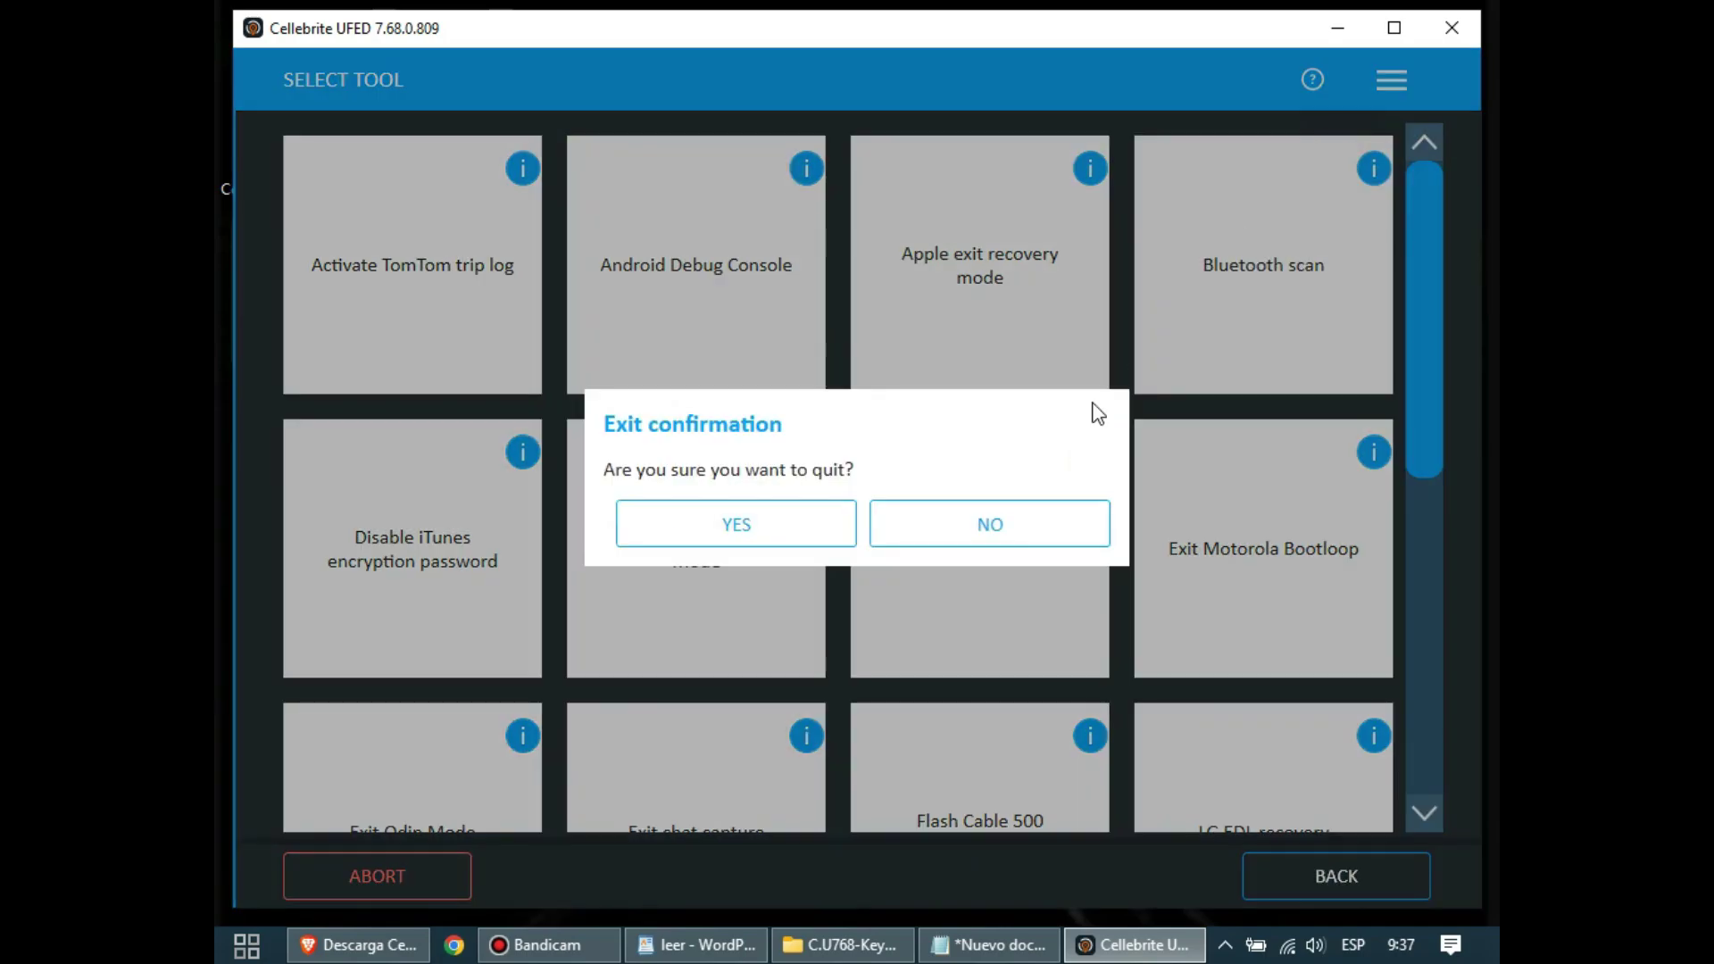